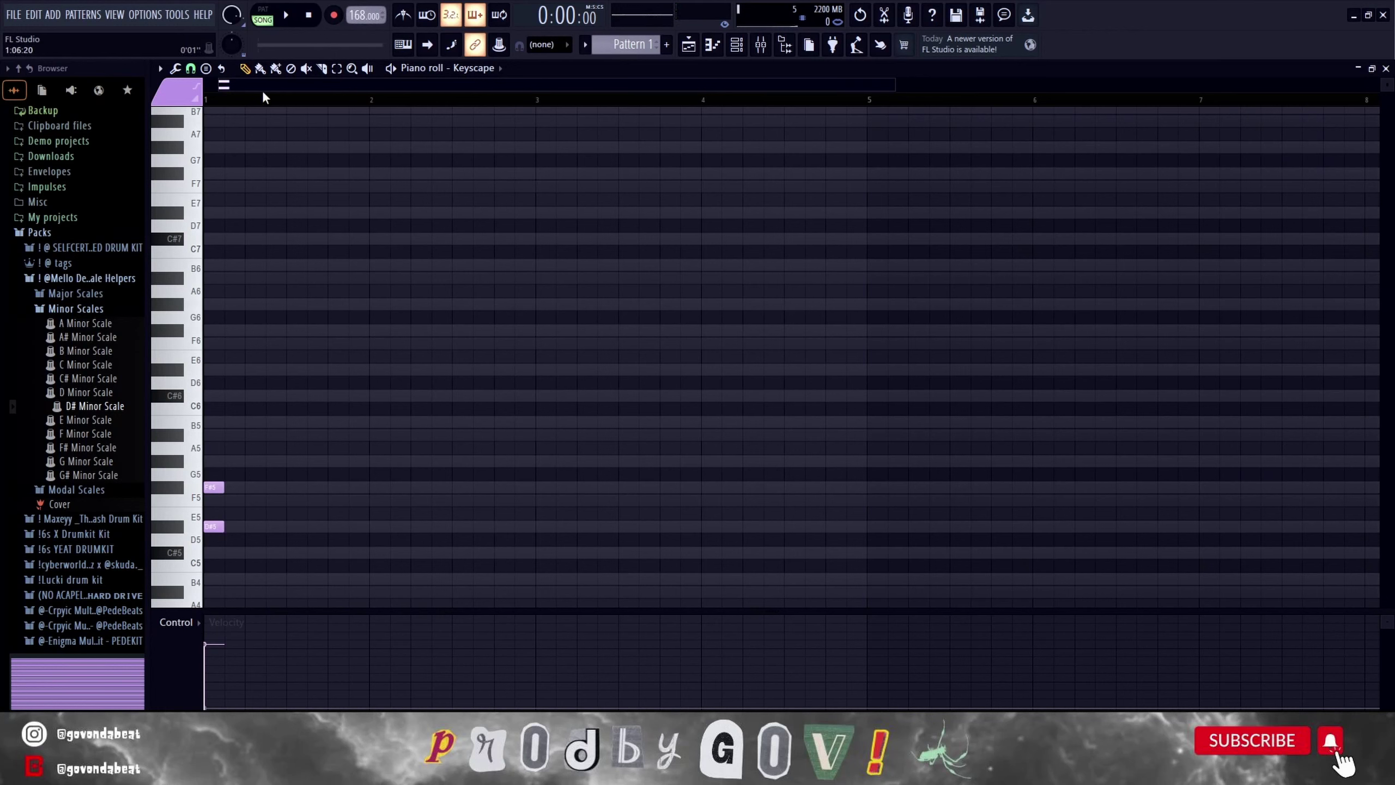
Set the piano roll's scale highlighting to Default.
{"action": "left_click", "coordinate": [190, 69]}
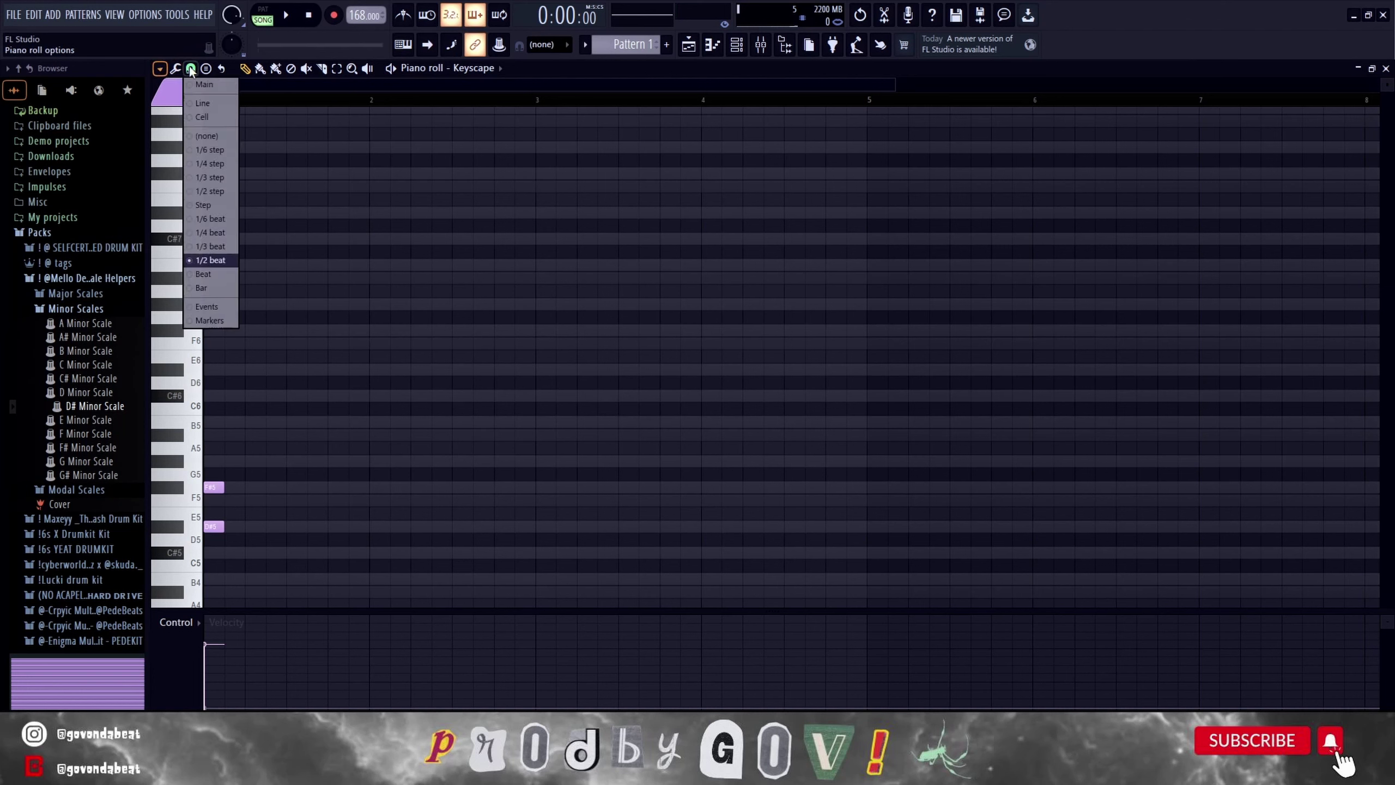
{"action": "left_click", "coordinate": [159, 68]}
{"action": "mouse_move", "coordinate": [200, 139]}
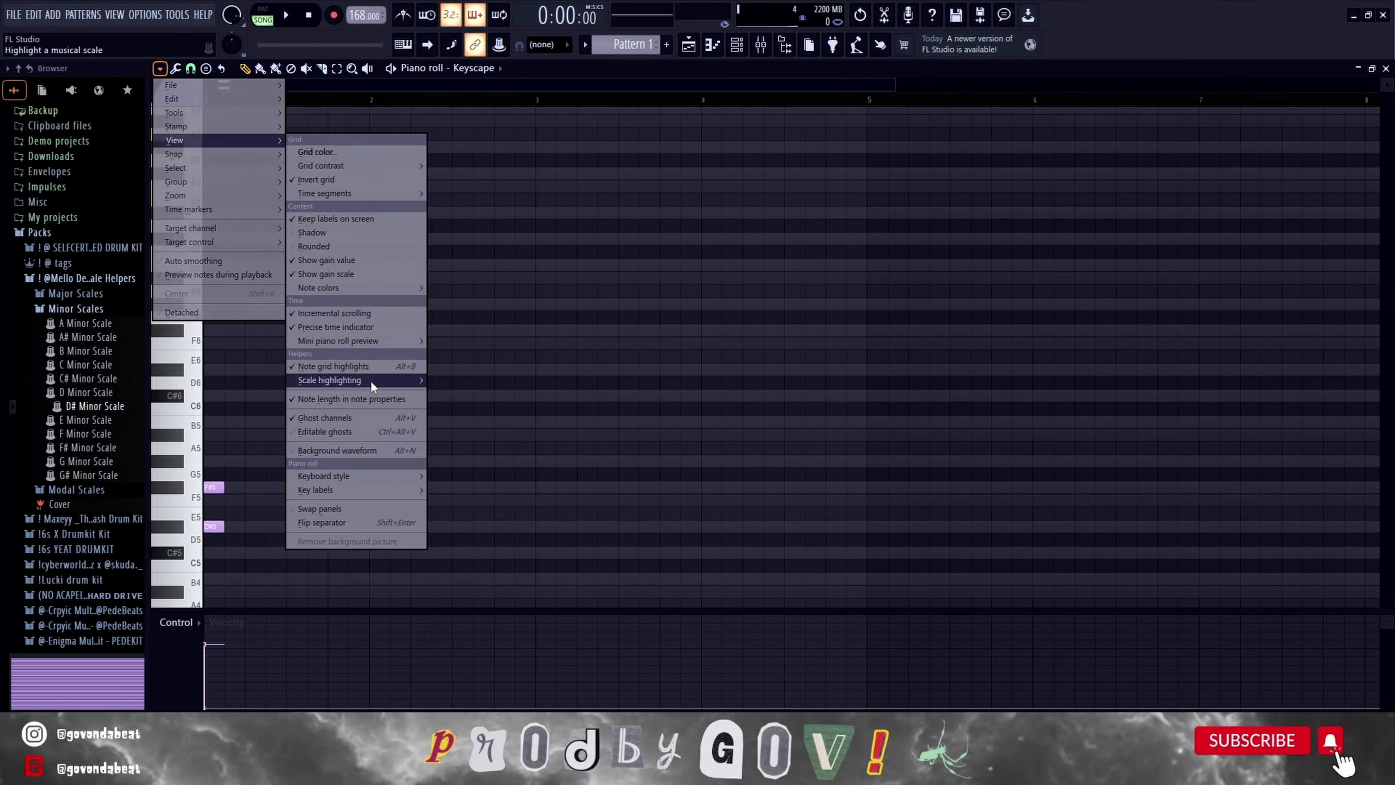
{"action": "mouse_move", "coordinate": [372, 387]}
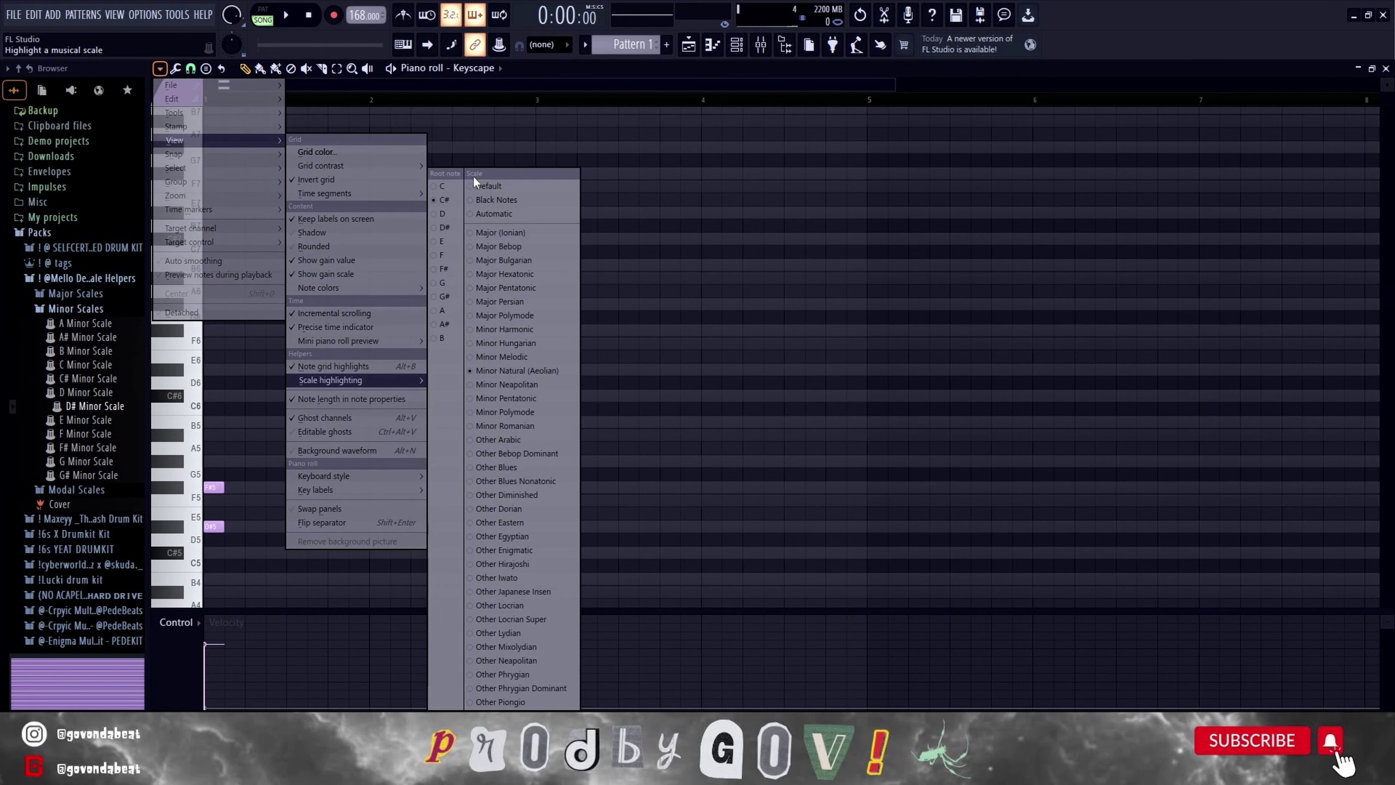
{"action": "left_click", "coordinate": [483, 186]}
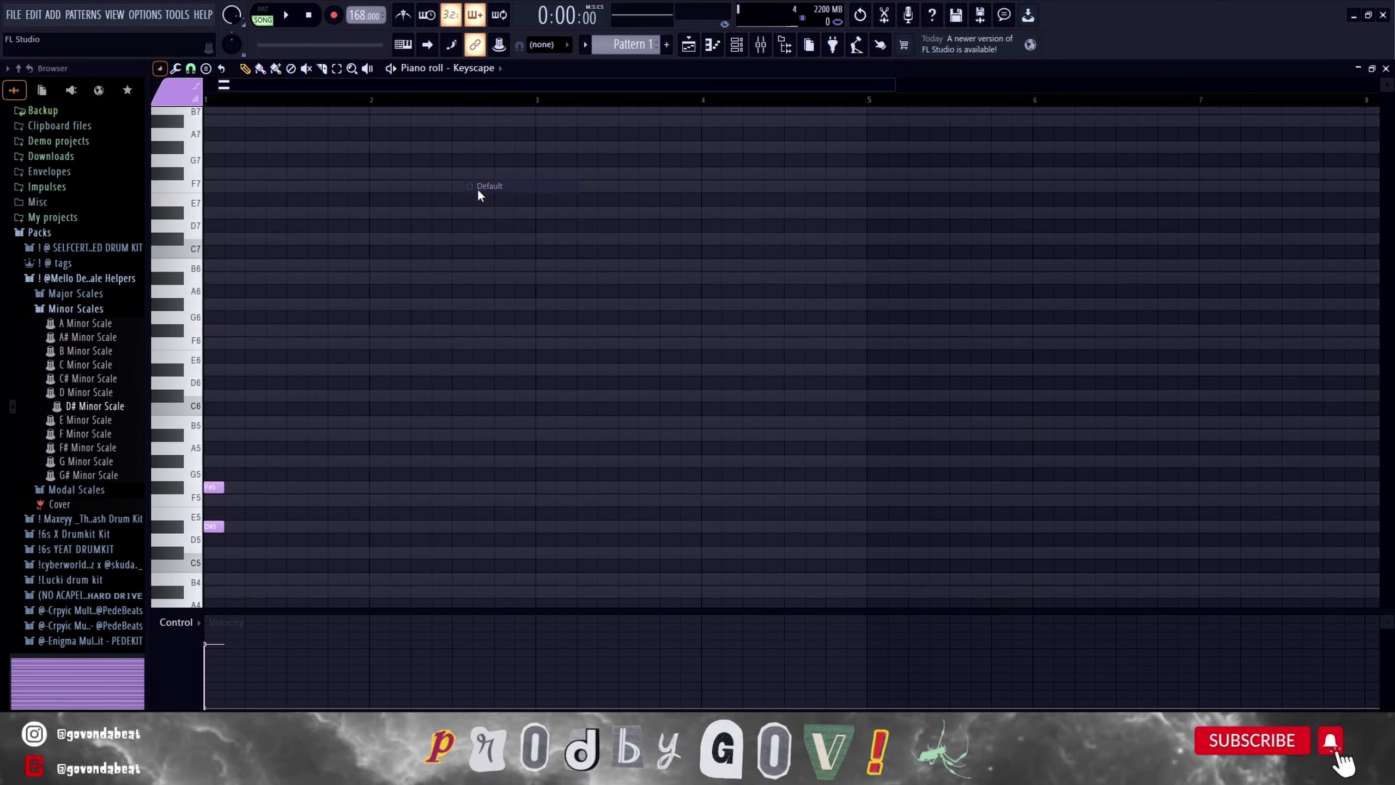
Switch playback to pattern mode and build a two-bar D#5, F#5 and A#5 chord by adding A#5 and lengthening all notes.
{"action": "left_click", "coordinate": [263, 16]}
{"action": "left_click_drag", "start_coordinate": [220, 433], "coordinate": [533, 444]}
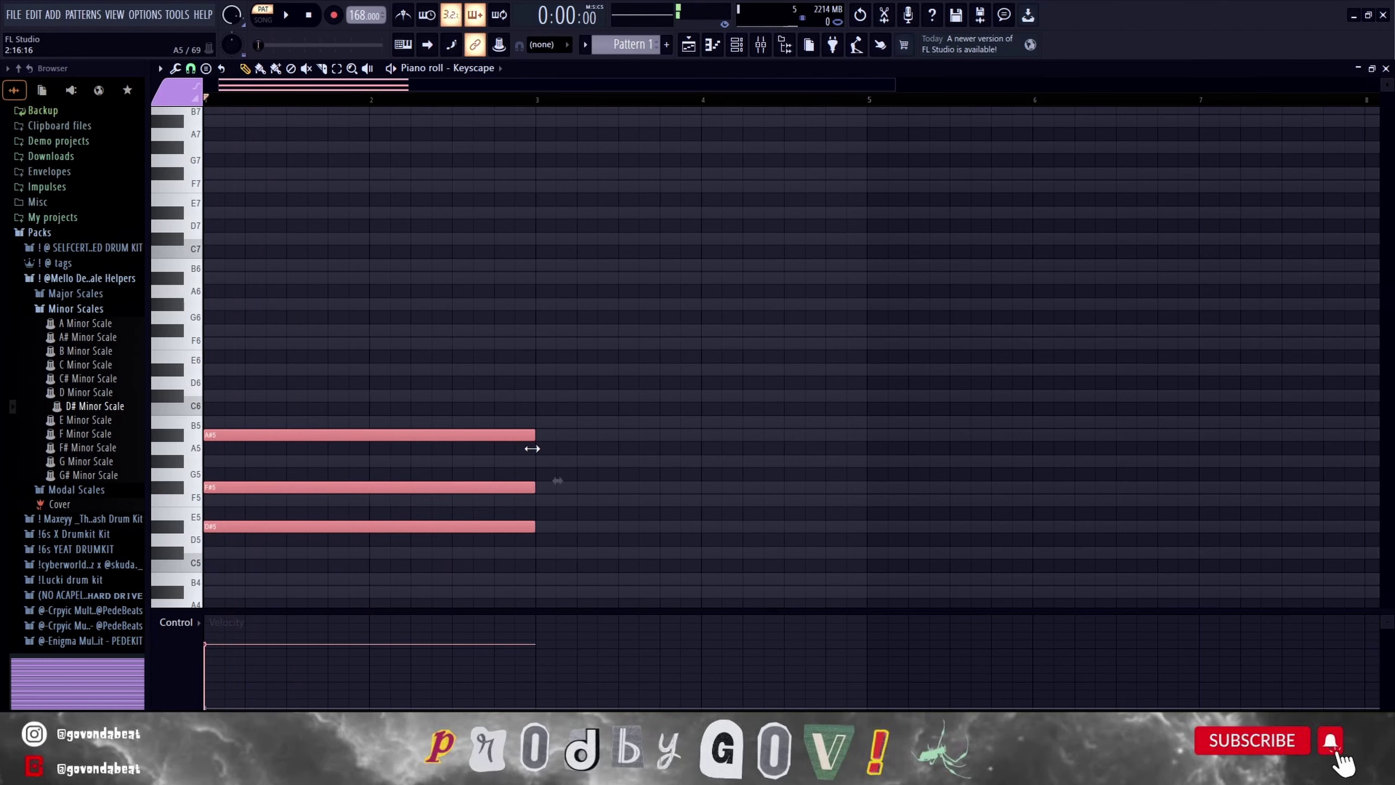
{"action": "scroll", "coordinate": [527, 456], "scroll_direction": "down", "scroll_amount": 2}
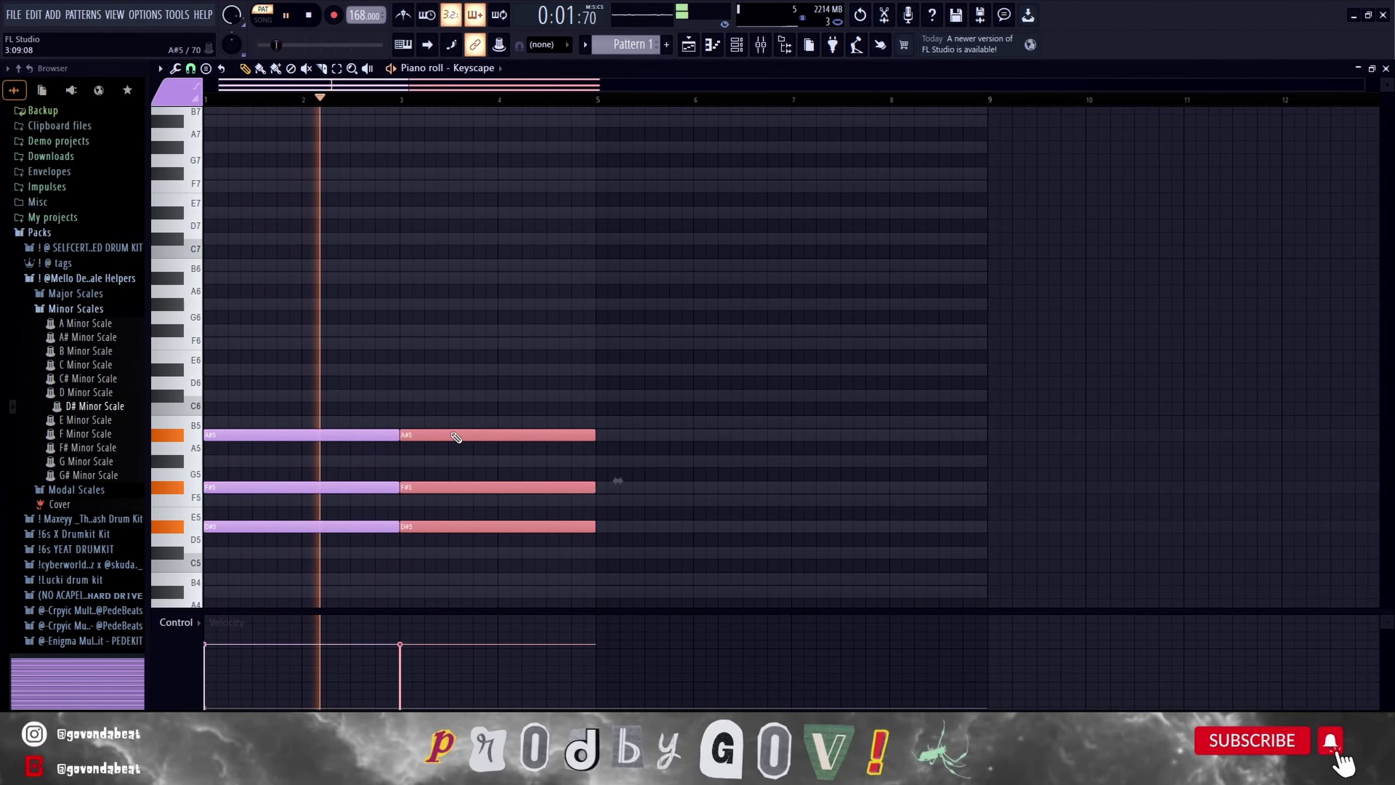
{"action": "key", "text": "space"}
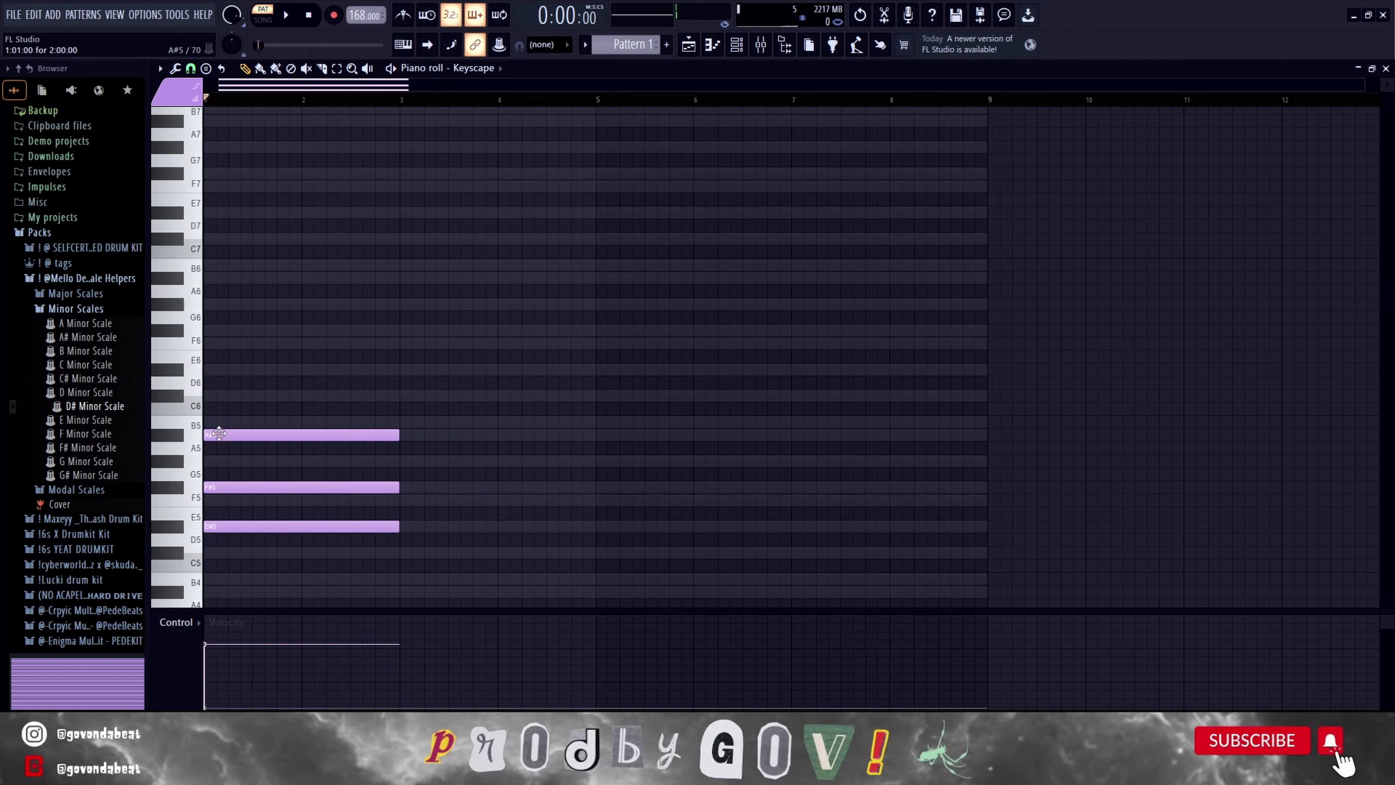
Add a short C#6 note at the start of bar 1 and make the F#5 note run from 1:05 to bar 3.
{"action": "left_click", "coordinate": [214, 398]}
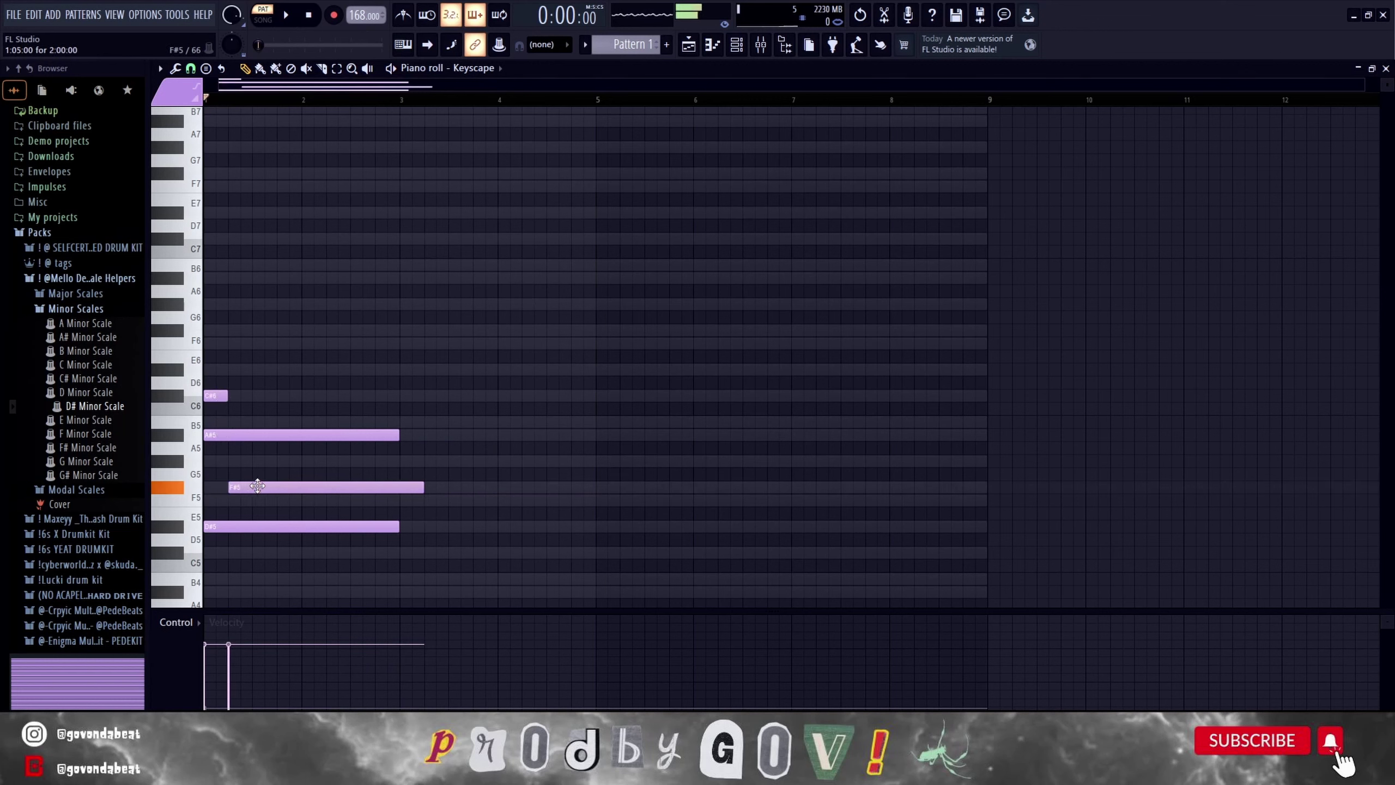
{"action": "key", "text": "space"}
{"action": "left_click_drag", "start_coordinate": [421, 487], "coordinate": [398, 487]}
{"action": "key", "text": "space"}
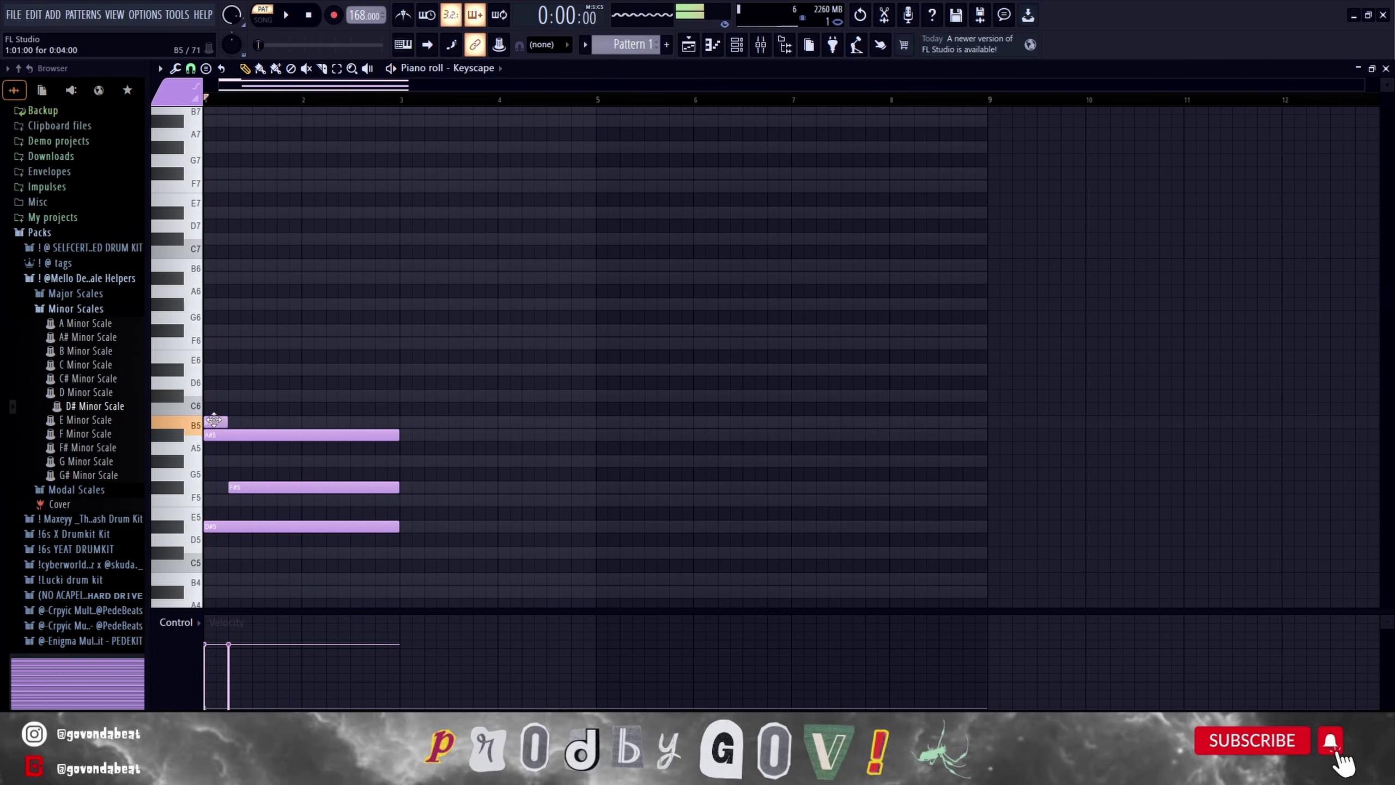
Rework the upper voice into a short A#5 note at bar 1 followed by a long B5 note from 1:05 to bar 3.
{"action": "key", "text": "space"}
{"action": "key", "text": "space"}
{"action": "left_click_drag", "start_coordinate": [222, 435], "coordinate": [220, 422]}
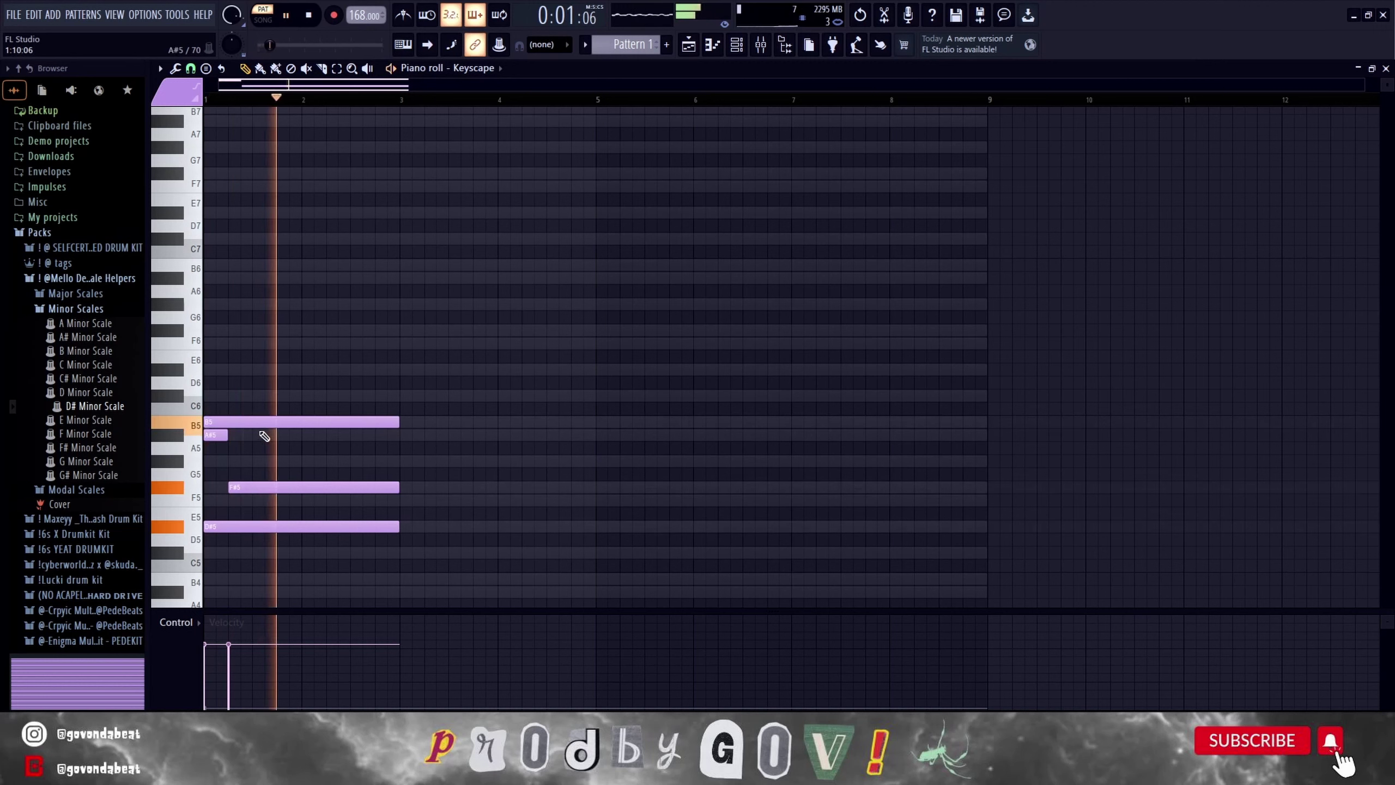
{"action": "key", "text": "space"}
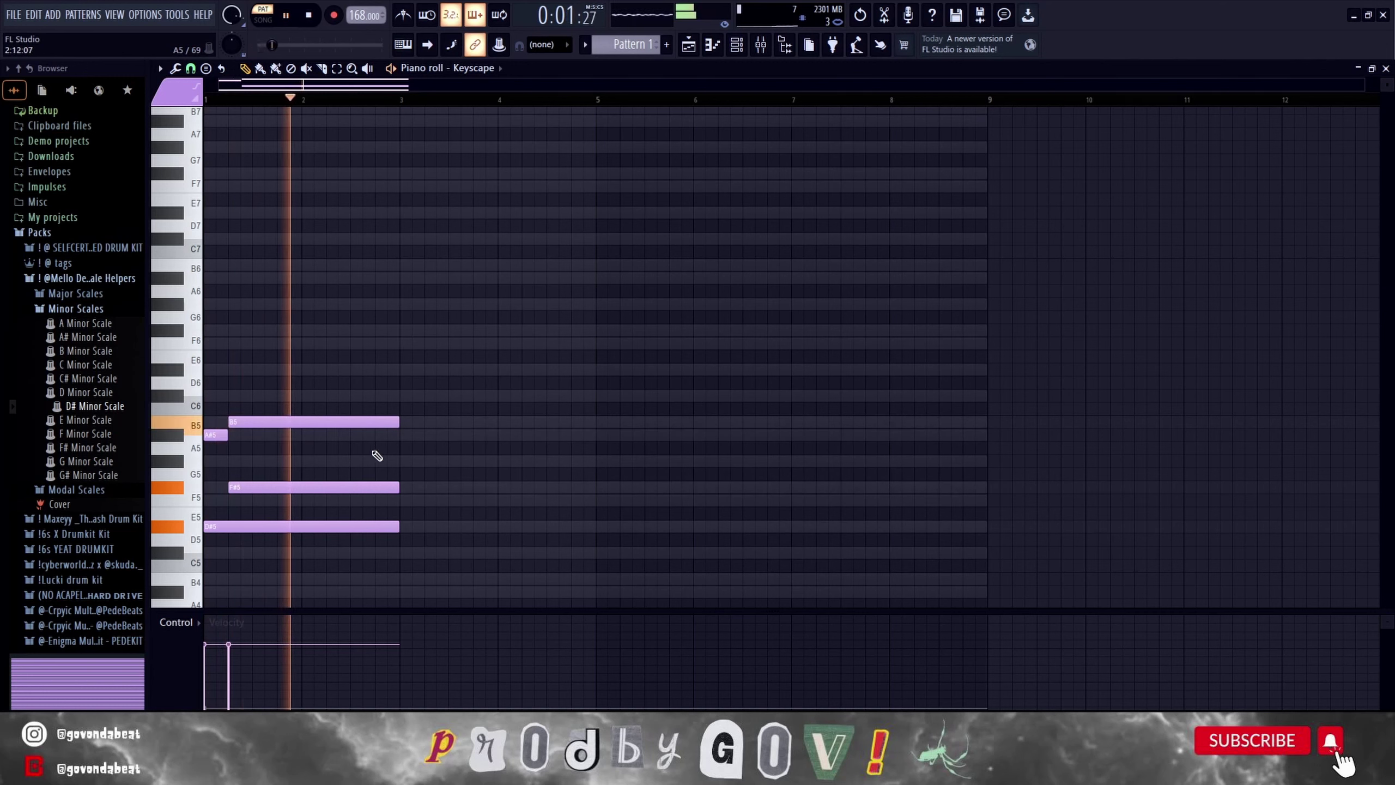
Duplicate the two-bar phrase into bars 3 and 4 and raise the copied long B5 note to C#6.
{"action": "key", "text": "ctrl+b"}
{"action": "left_click_drag", "start_coordinate": [439, 421], "coordinate": [446, 395]}
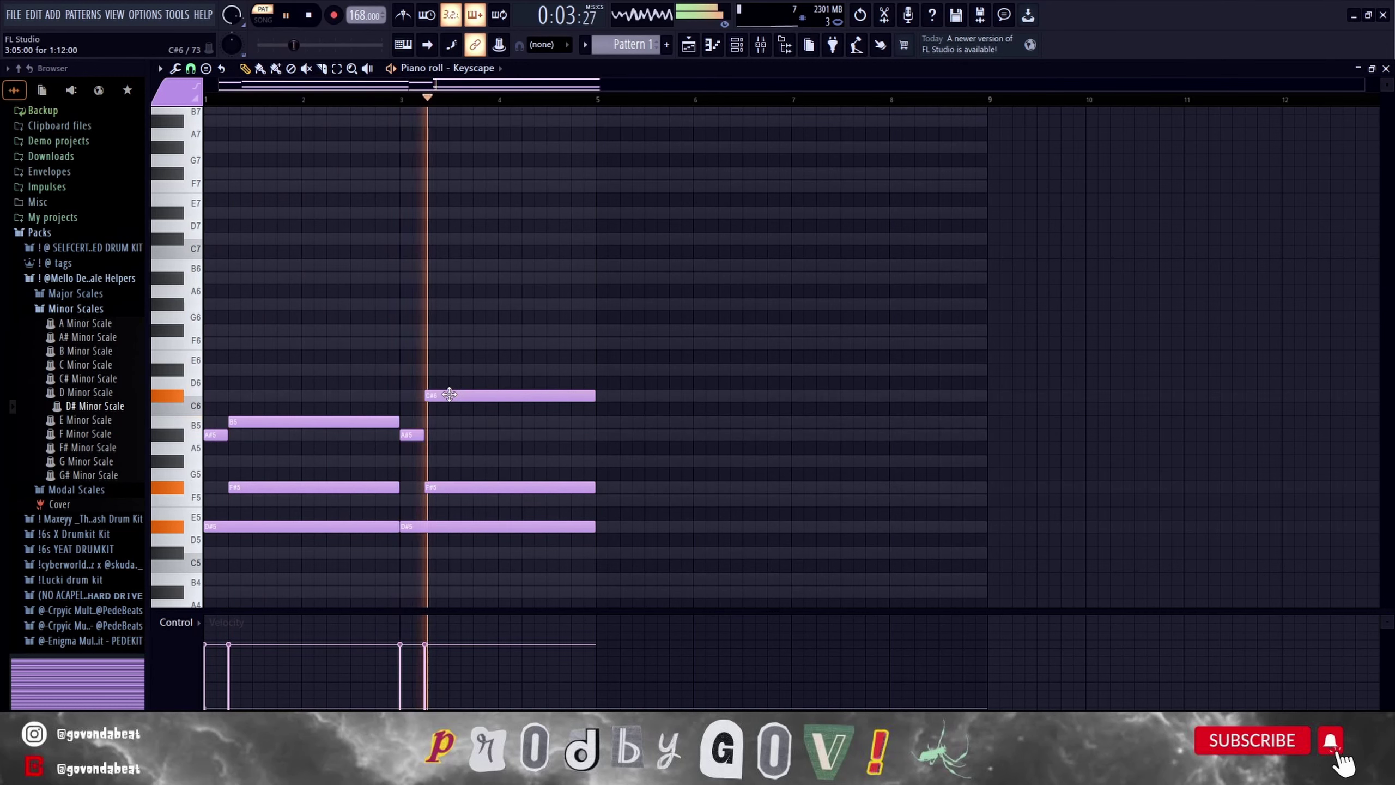
{"action": "key", "text": "ctrl+b"}
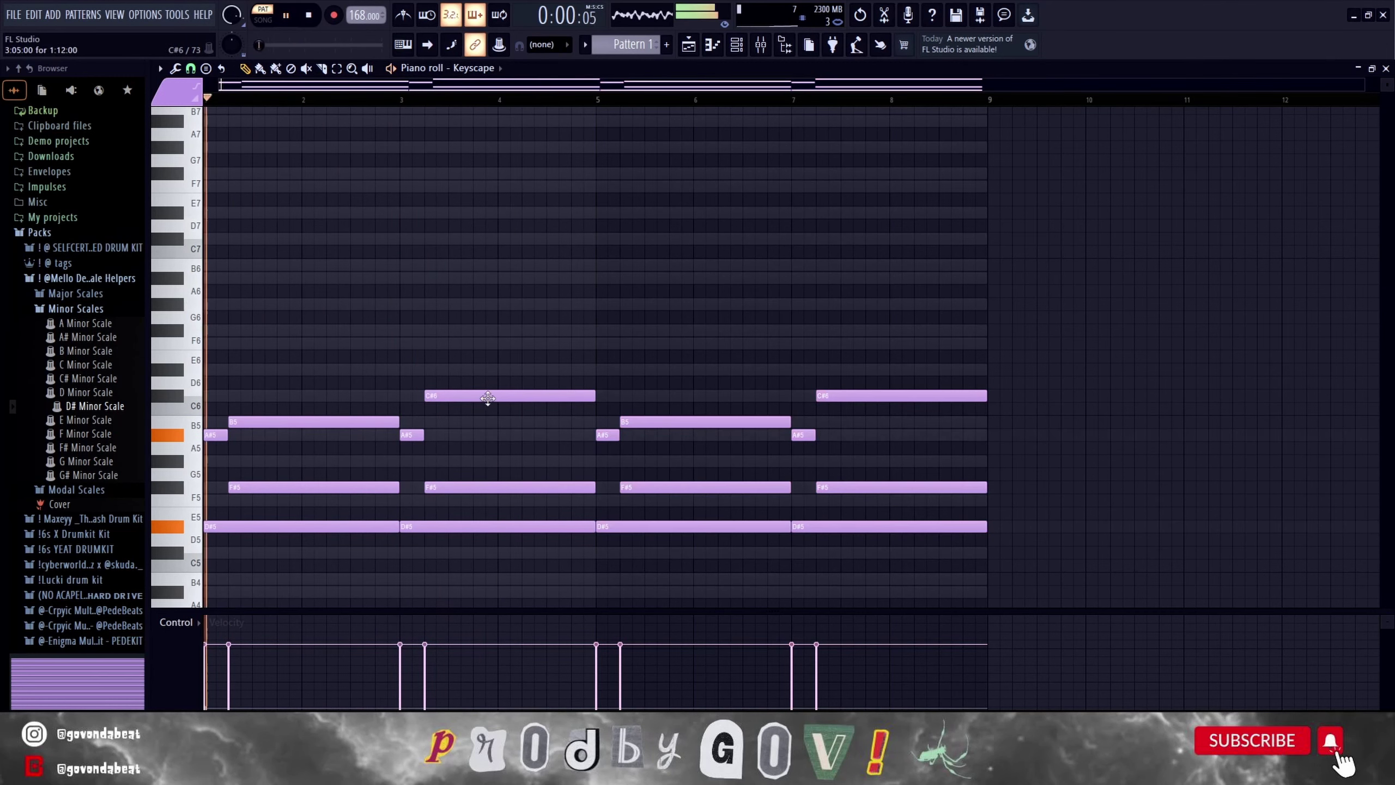
{"action": "left_click_drag", "start_coordinate": [991, 596], "coordinate": [615, 342]}
{"action": "key", "text": "Delete"}
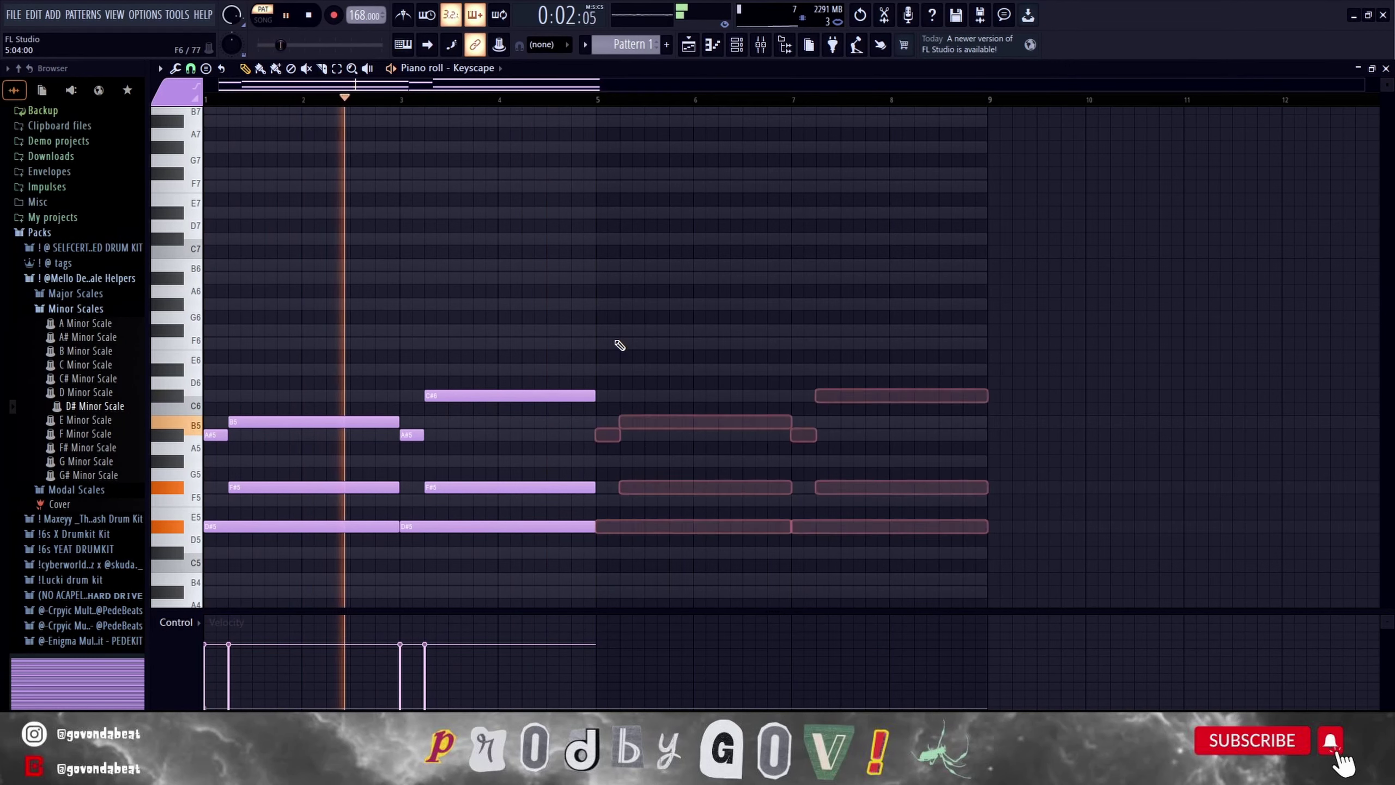
In bars 3 and 4, lower the long F#5 note to F5 and set the long upper note to B5.
{"action": "left_click_drag", "start_coordinate": [479, 394], "coordinate": [479, 436]}
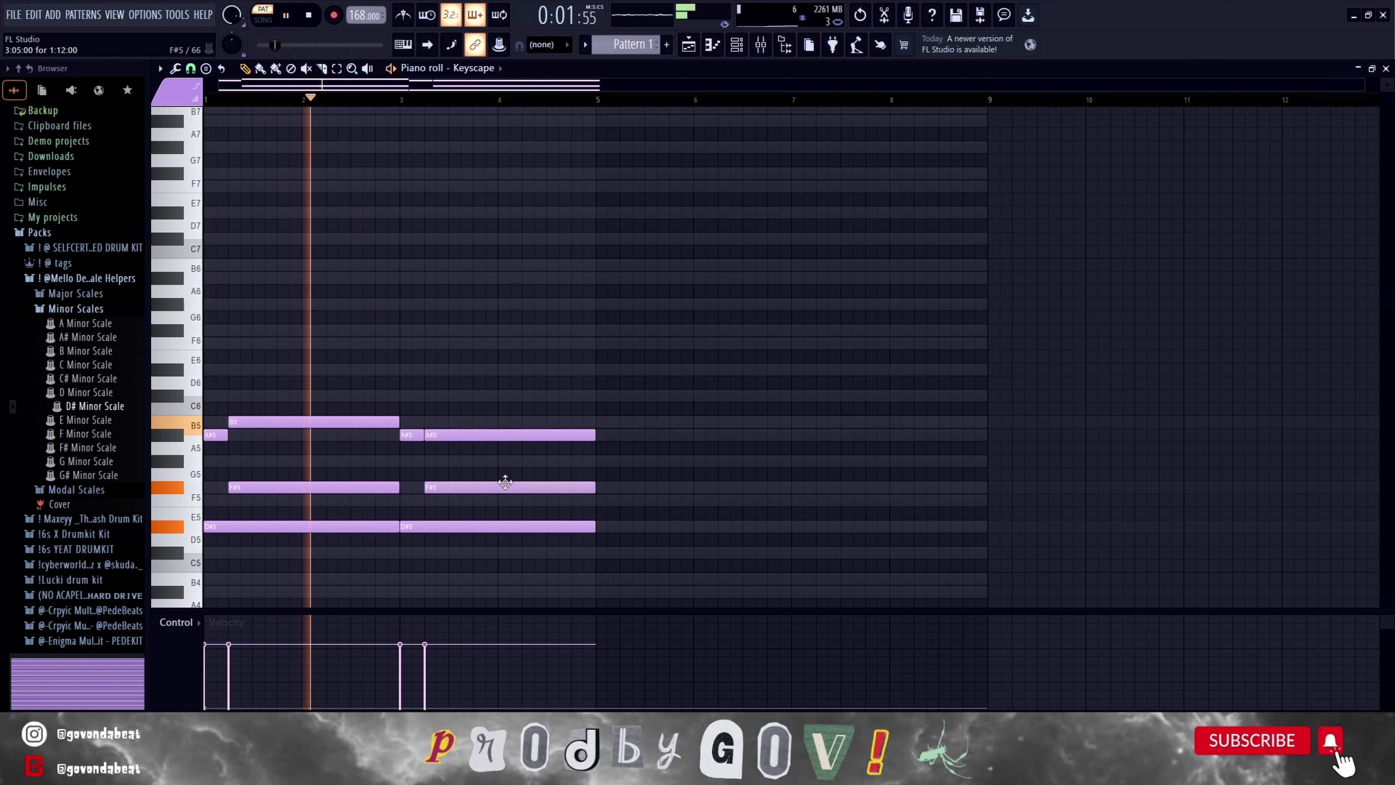
{"action": "left_click_drag", "start_coordinate": [504, 487], "coordinate": [504, 501]}
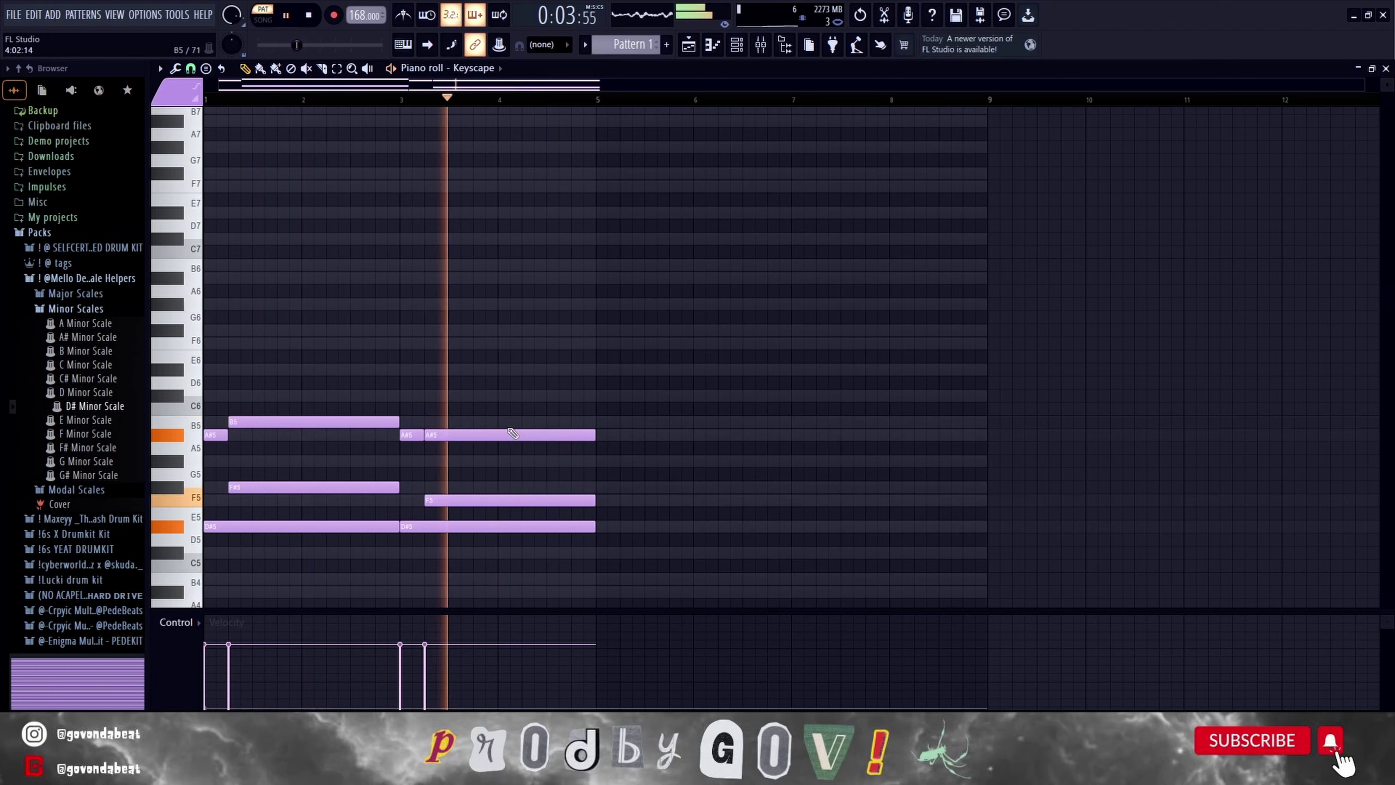
{"action": "left_click_drag", "start_coordinate": [497, 435], "coordinate": [497, 421]}
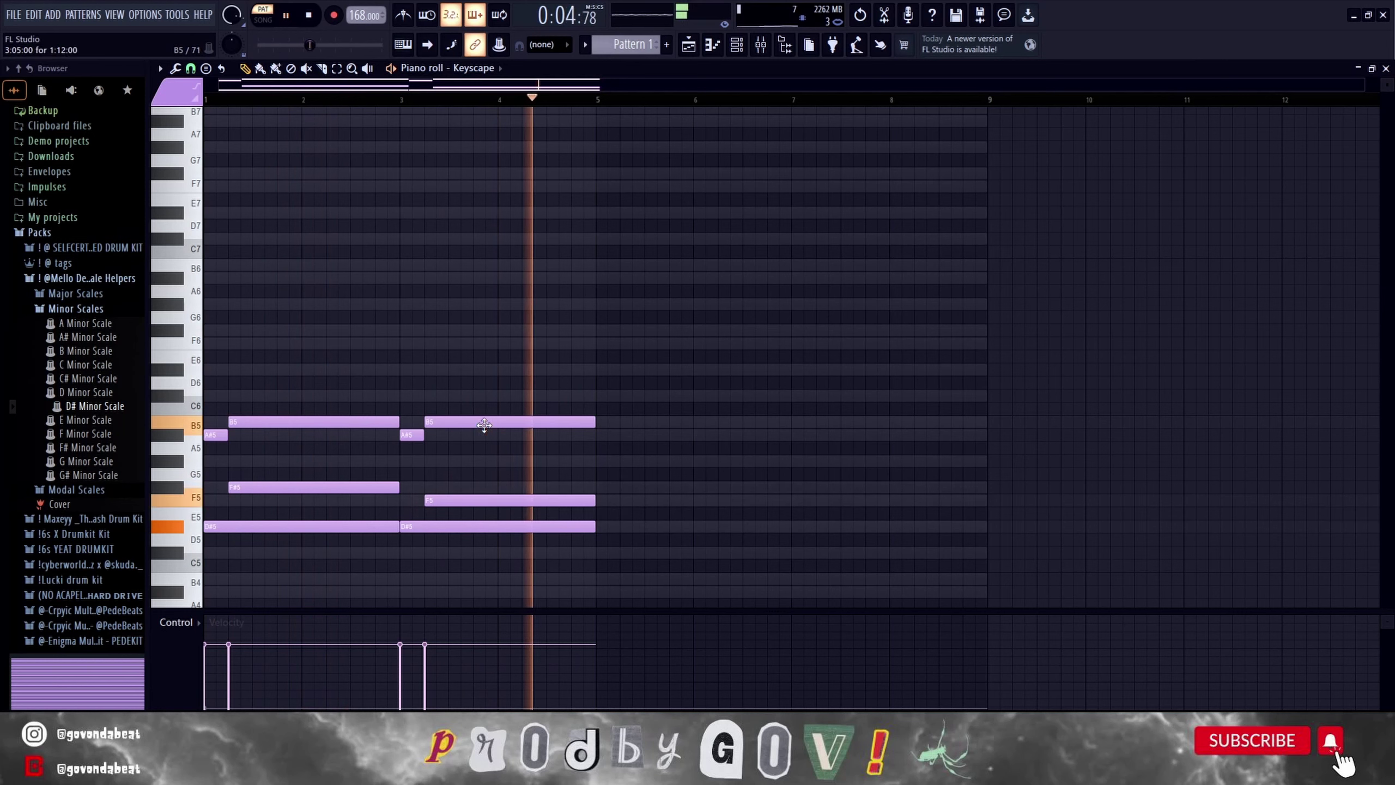
Duplicate the four-bar phrase into bars 5 to 8 and lower the last long B5 note to A#5.
{"action": "key", "text": "ctrl+b"}
{"action": "left_click", "coordinate": [872, 435]}
{"action": "left_click_drag", "start_coordinate": [873, 422], "coordinate": [872, 435]}
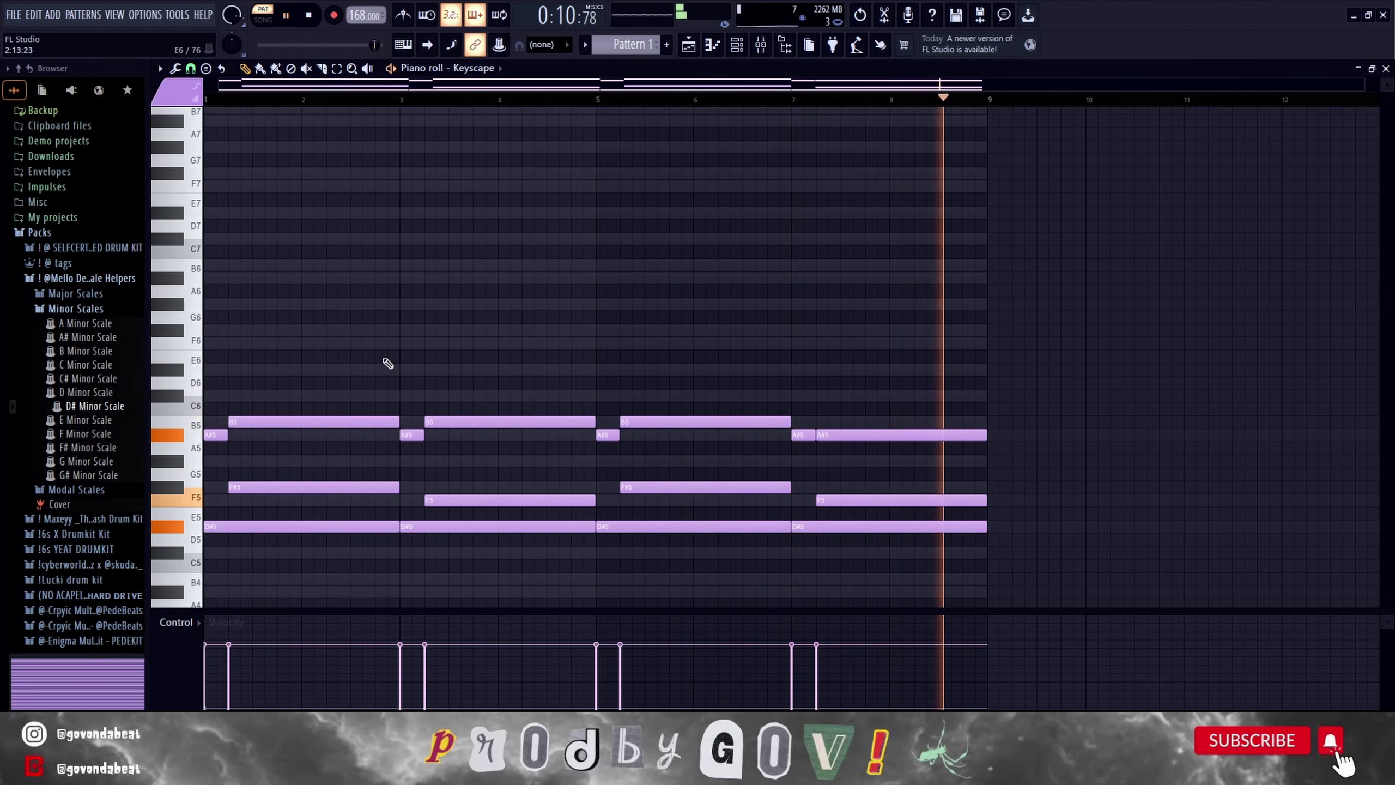
Add a two-bar D#4 bass note at bar 1 and repeat it through bar 8.
{"action": "key", "text": "space"}
{"action": "scroll", "coordinate": [357, 363], "scroll_direction": "down", "scroll_amount": 4}
{"action": "left_click_drag", "start_coordinate": [223, 508], "coordinate": [169, 541]}
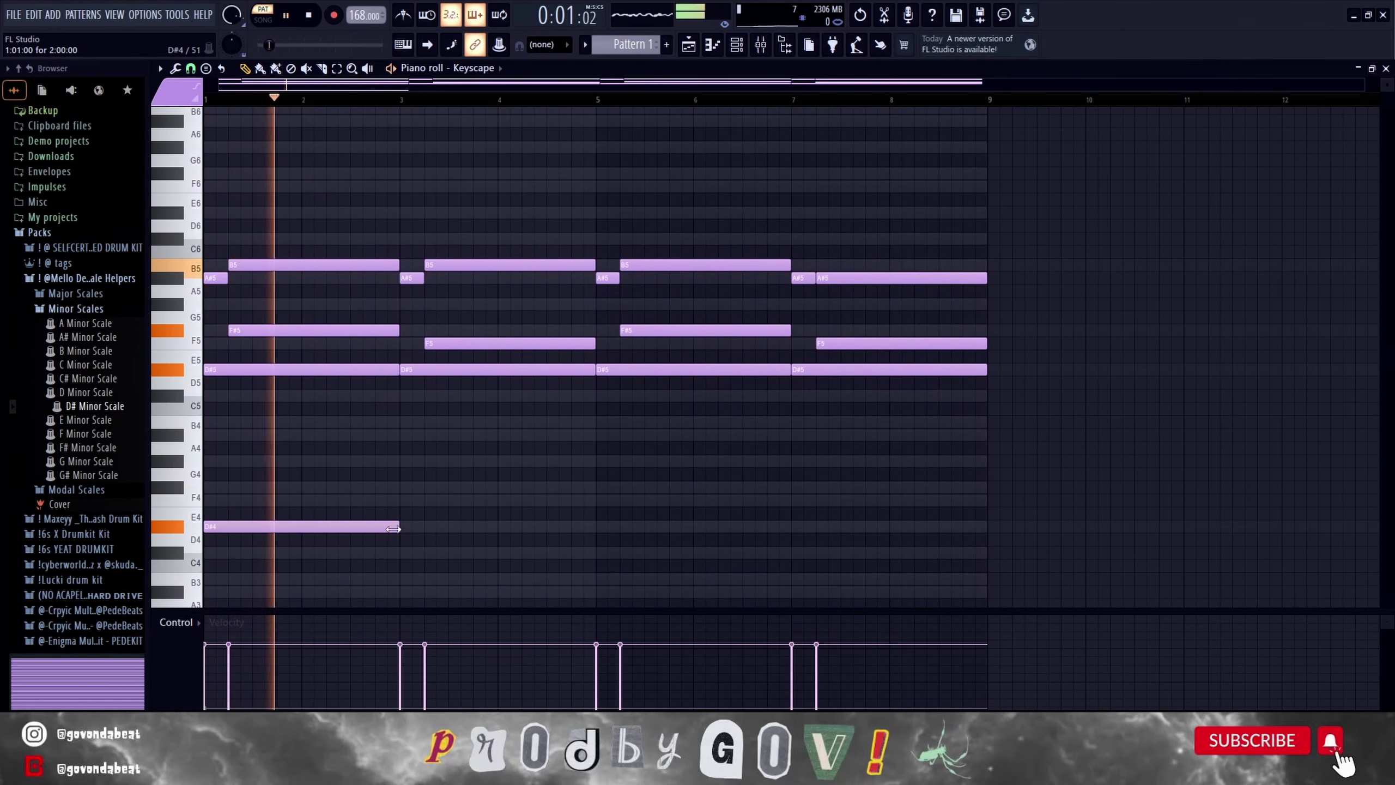
{"action": "left_click_drag", "start_coordinate": [375, 527], "coordinate": [400, 526]}
{"action": "left_click", "coordinate": [409, 526]}
{"action": "key", "text": "ctrl+b"}
{"action": "key", "text": "ctrl+b"}
Lower the velocity of all D#4 bass notes and listen to the pattern.
{"action": "left_click_drag", "start_coordinate": [956, 604], "coordinate": [275, 455]}
{"action": "scroll", "coordinate": [414, 434], "scroll_direction": "down", "scroll_amount": 1}
{"action": "left_click", "coordinate": [661, 459], "text": "ctrl"}
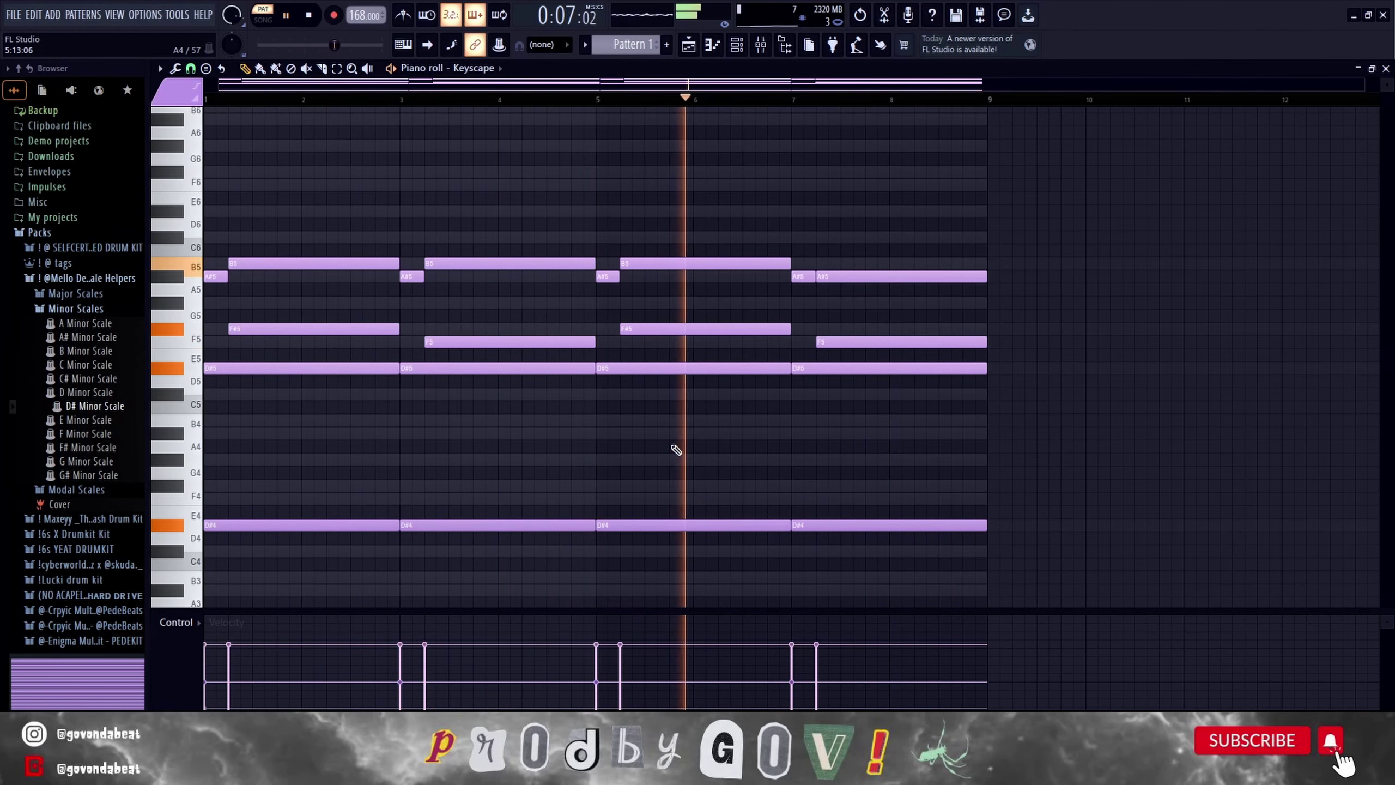
{"action": "scroll", "coordinate": [659, 442], "scroll_direction": "down", "scroll_amount": 3}
{"action": "scroll", "coordinate": [566, 423], "scroll_direction": "up", "scroll_amount": 3}
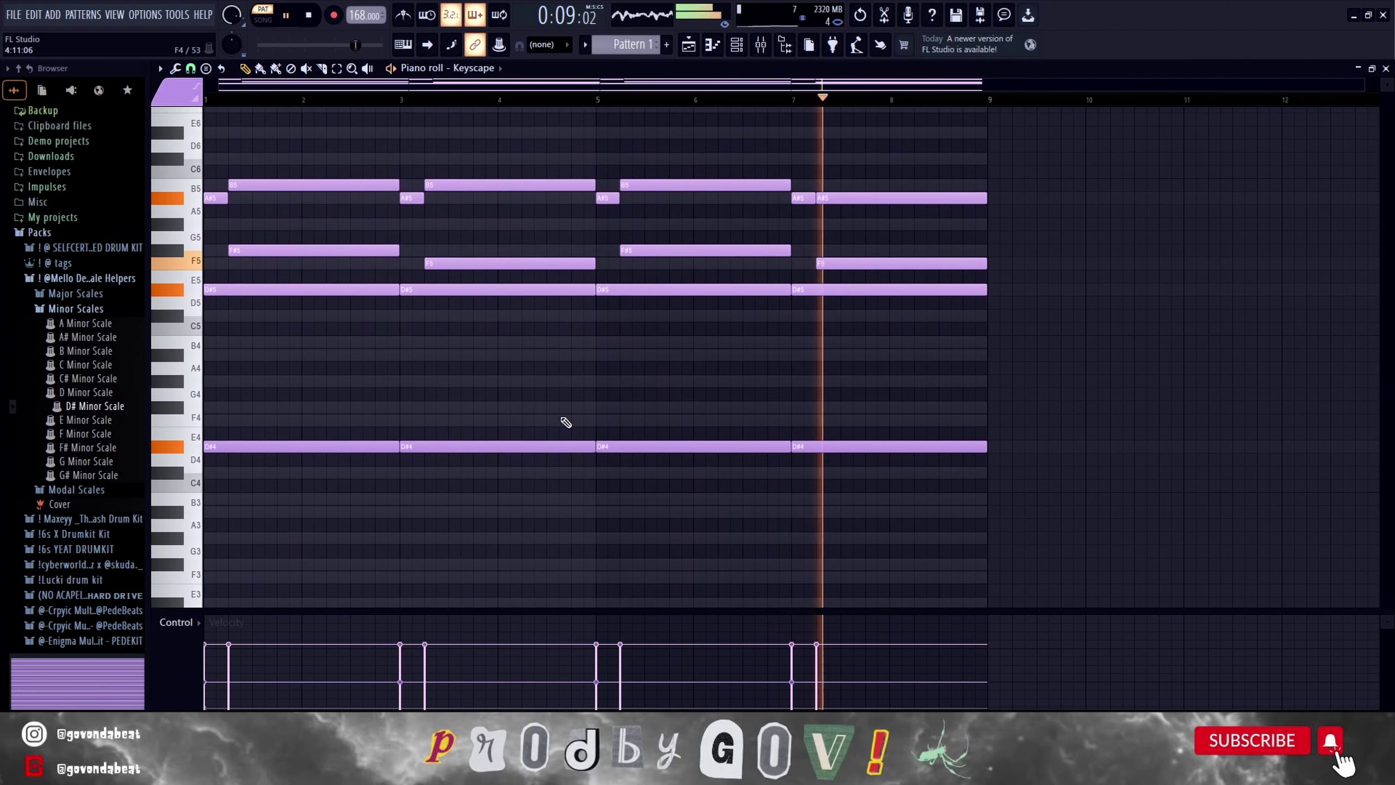
{"action": "scroll", "coordinate": [574, 471], "scroll_direction": "up", "scroll_amount": 4}
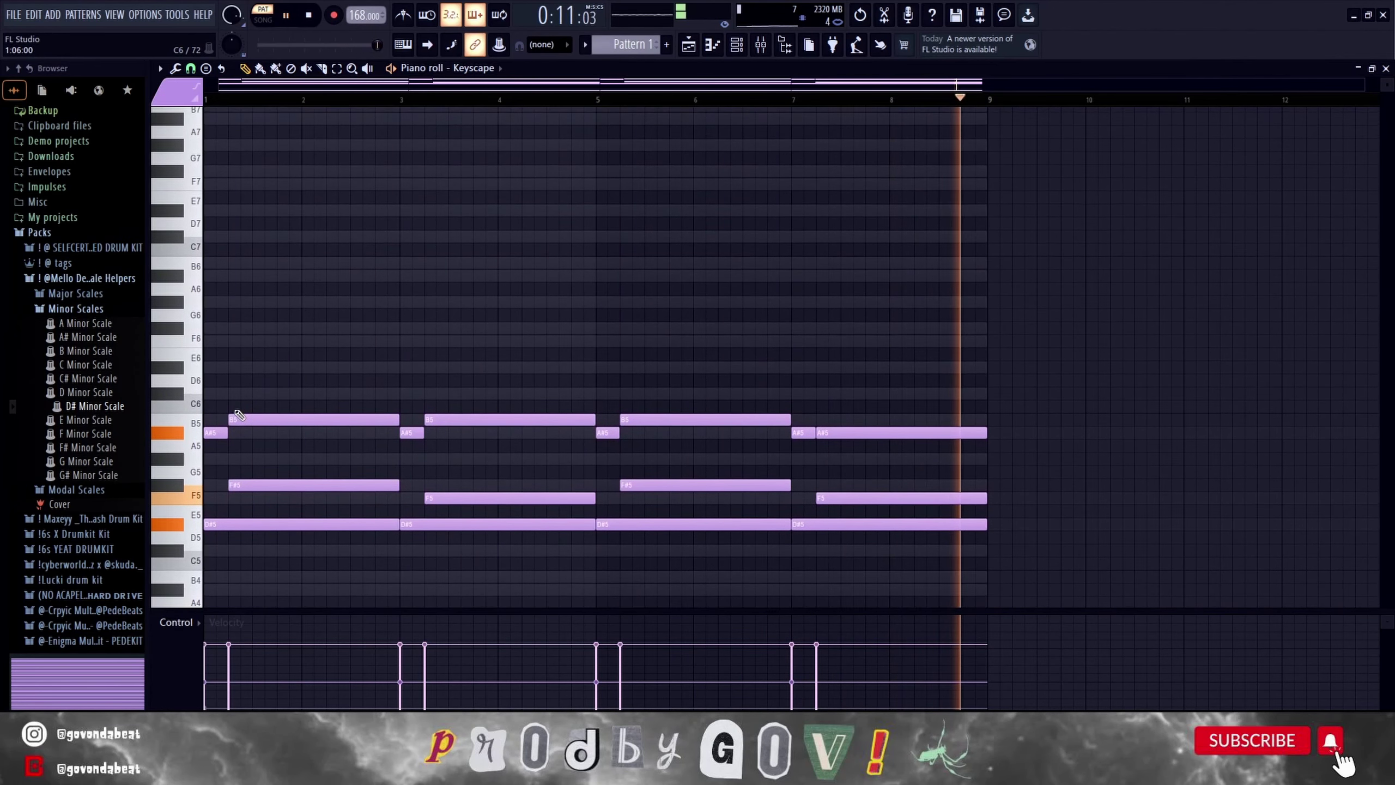
Add a two-step D#6 note at 1:03 above the chord, at the same velocity as the other chord notes.
{"action": "key", "text": "space"}
{"action": "left_click", "coordinate": [219, 368]}
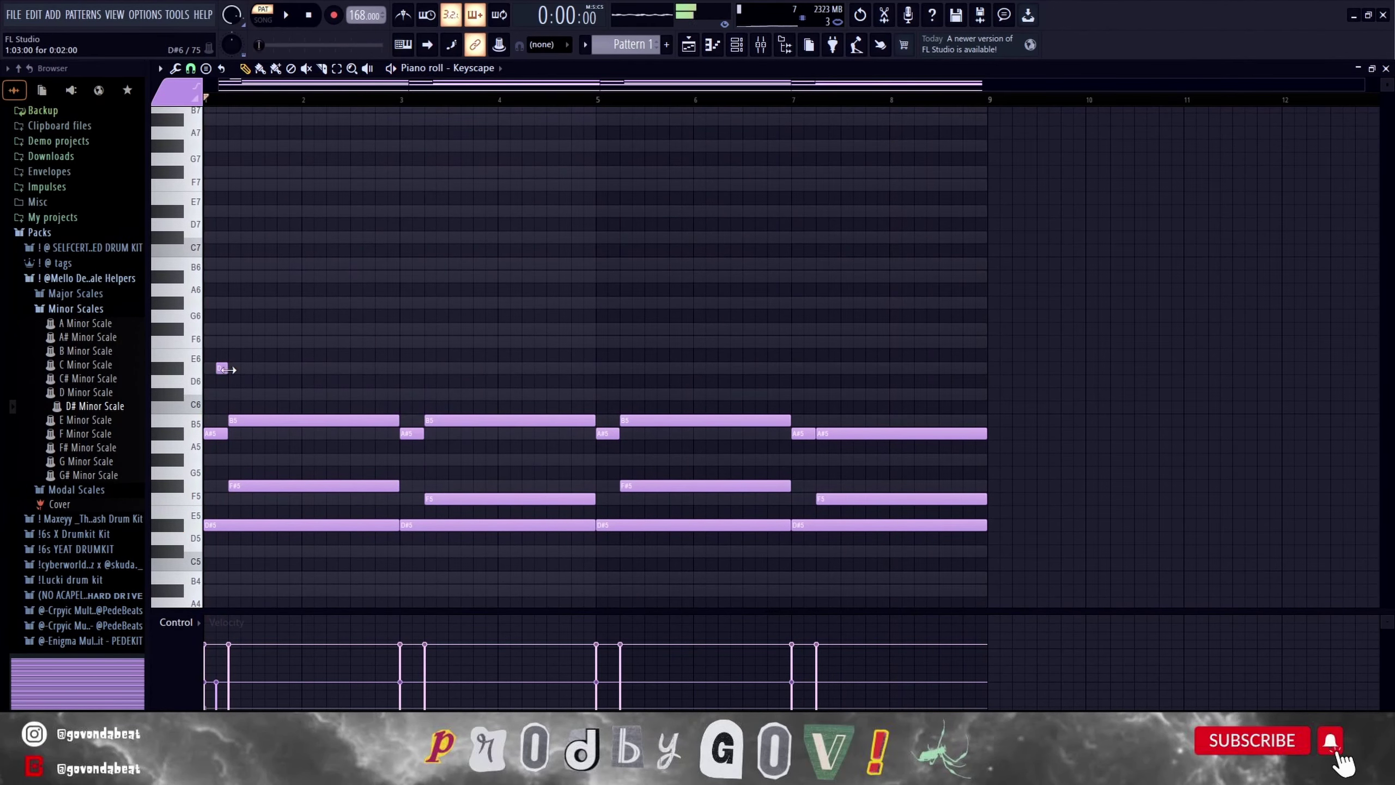
{"action": "key", "text": "ctrl+z"}
{"action": "left_click", "coordinate": [221, 368]}
{"action": "key", "text": "space"}
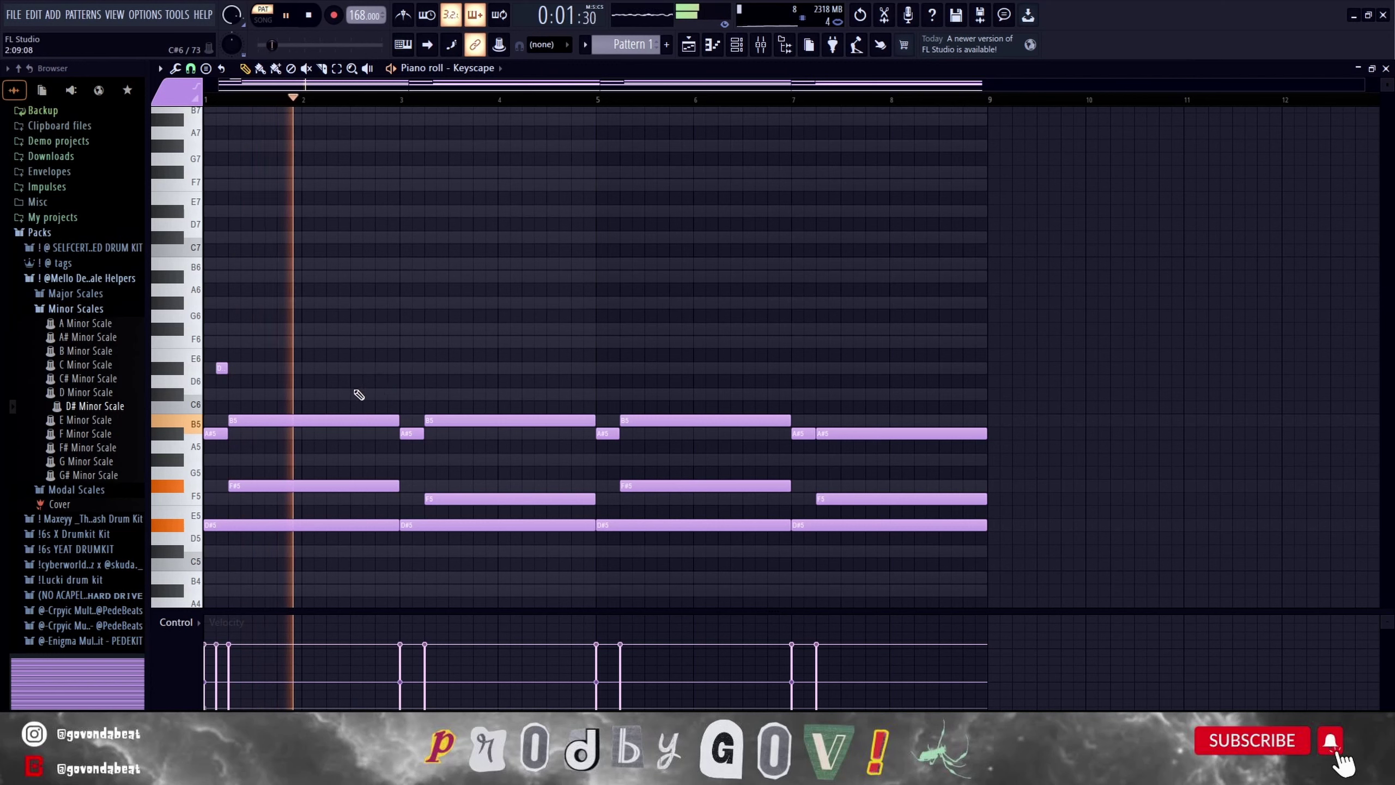
{"action": "left_click", "coordinate": [430, 394]}
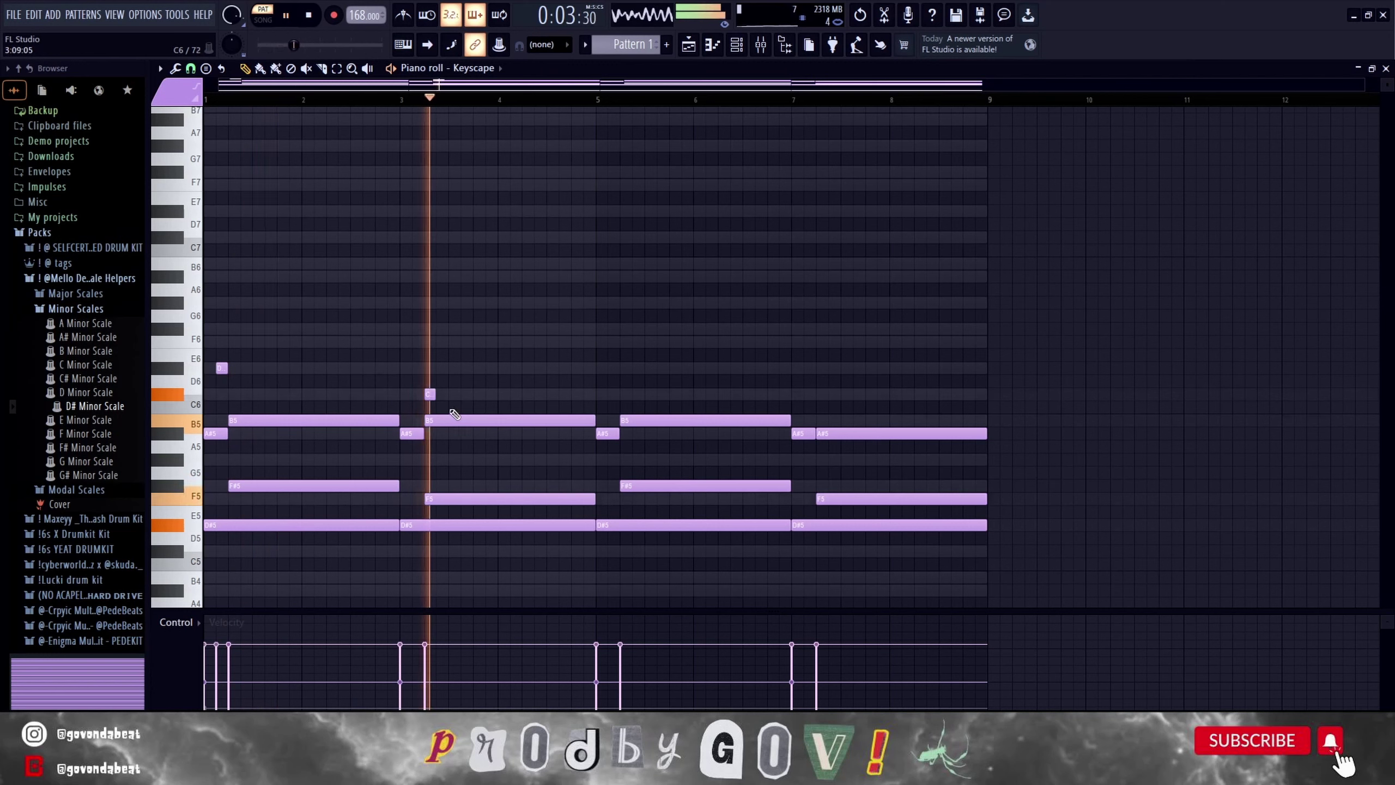
{"action": "key", "text": "space"}
{"action": "key", "text": "space"}
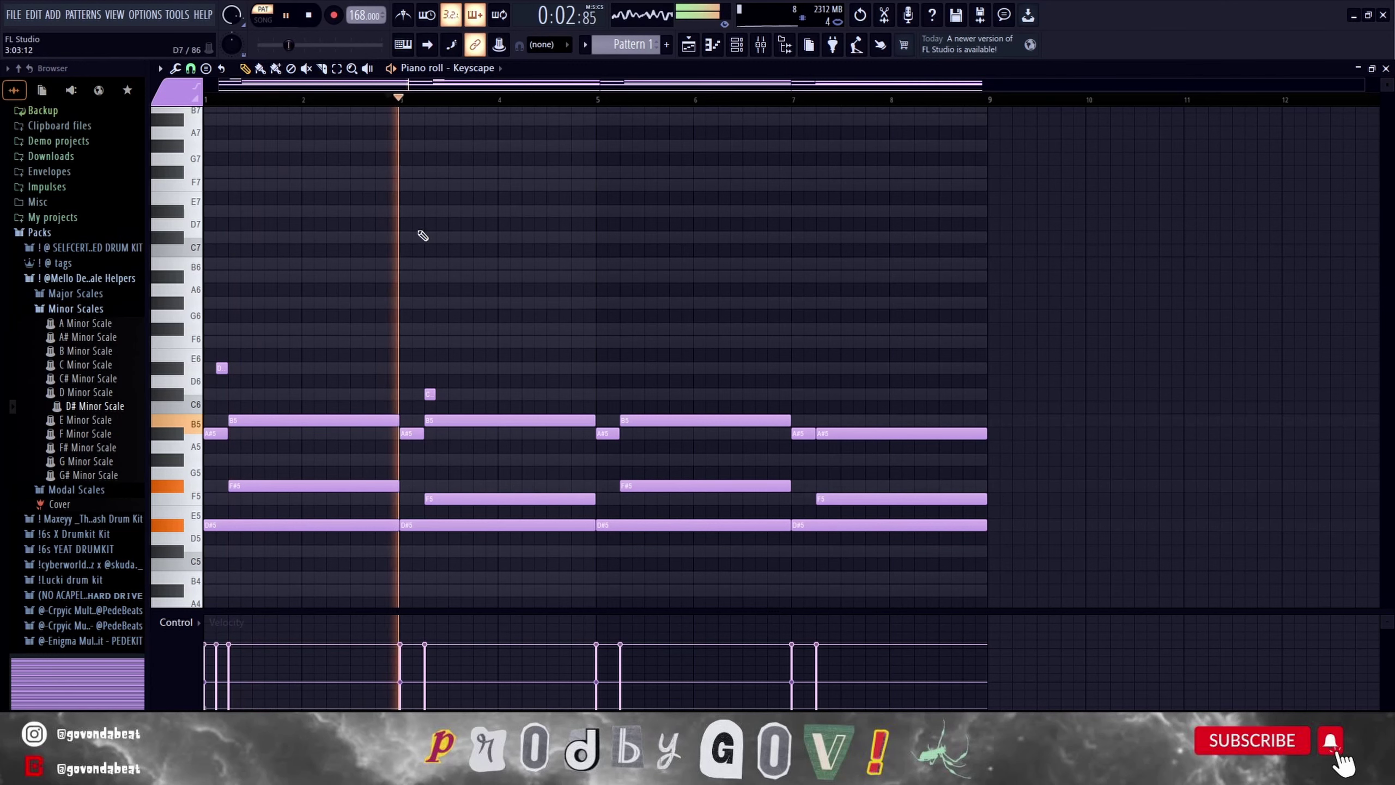
{"action": "key", "text": "space"}
{"action": "key", "text": "space"}
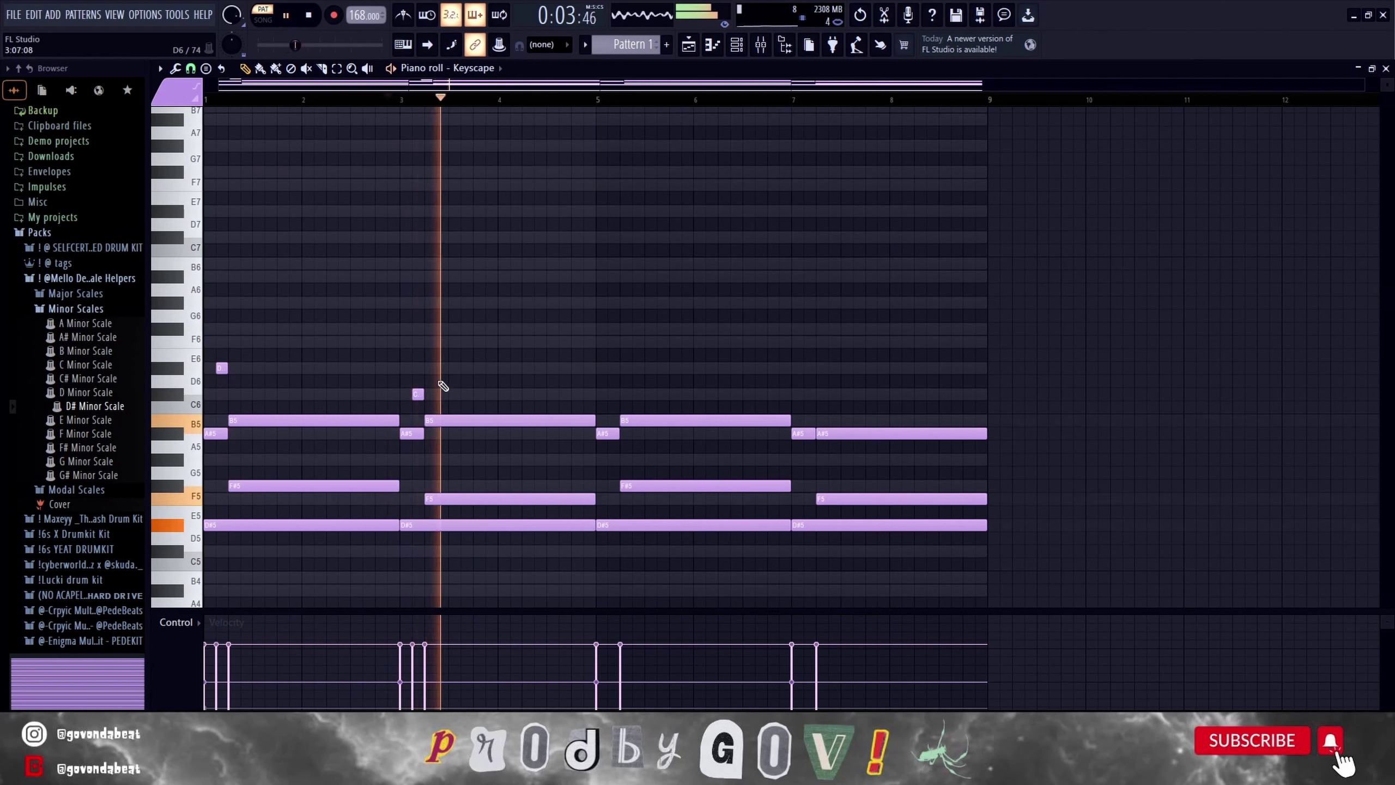
{"action": "key", "text": "space"}
{"action": "left_click", "coordinate": [402, 99]}
{"action": "key", "text": "space"}
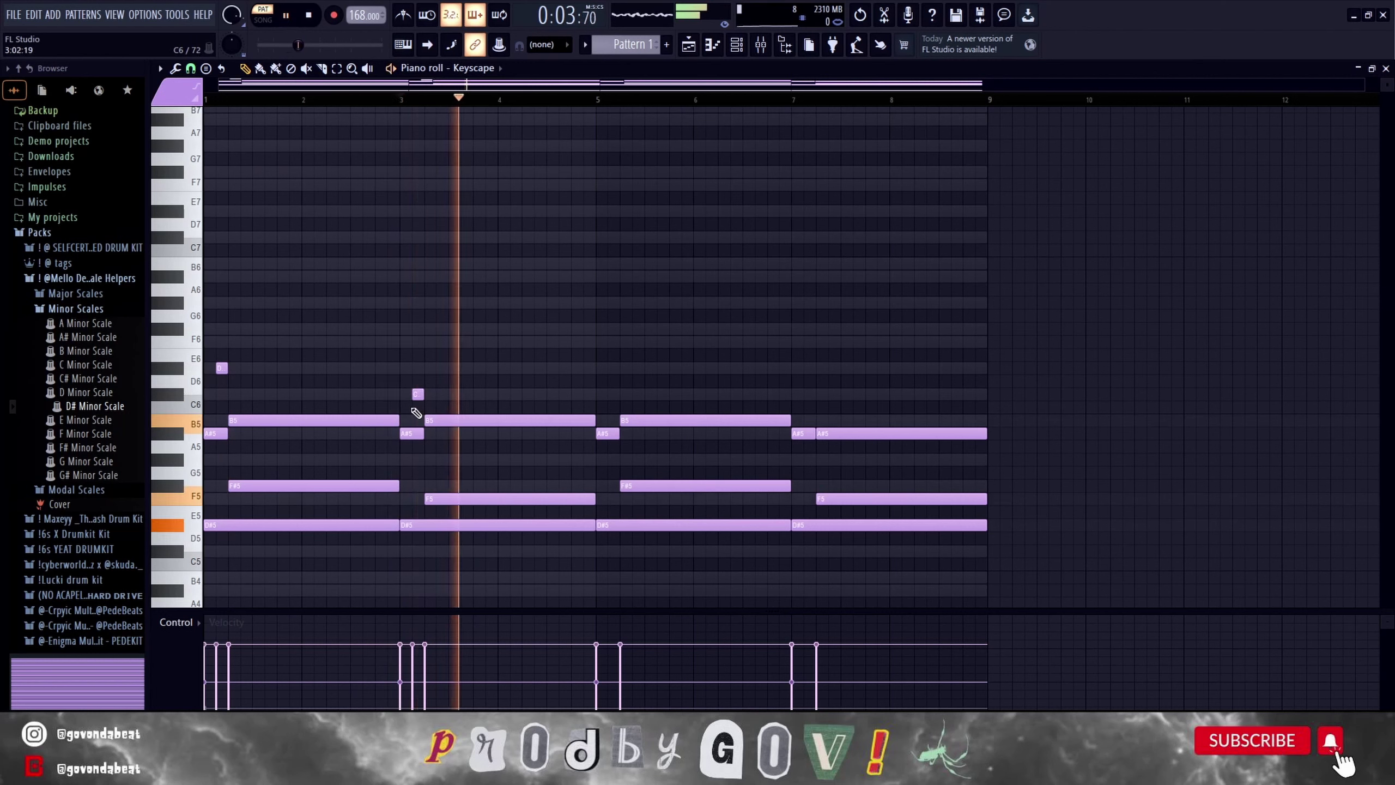
{"action": "key", "text": "space"}
{"action": "left_click_drag", "start_coordinate": [418, 394], "coordinate": [422, 450]}
{"action": "key", "text": "space"}
{"action": "key", "text": "space"}
{"action": "key", "text": "space"}
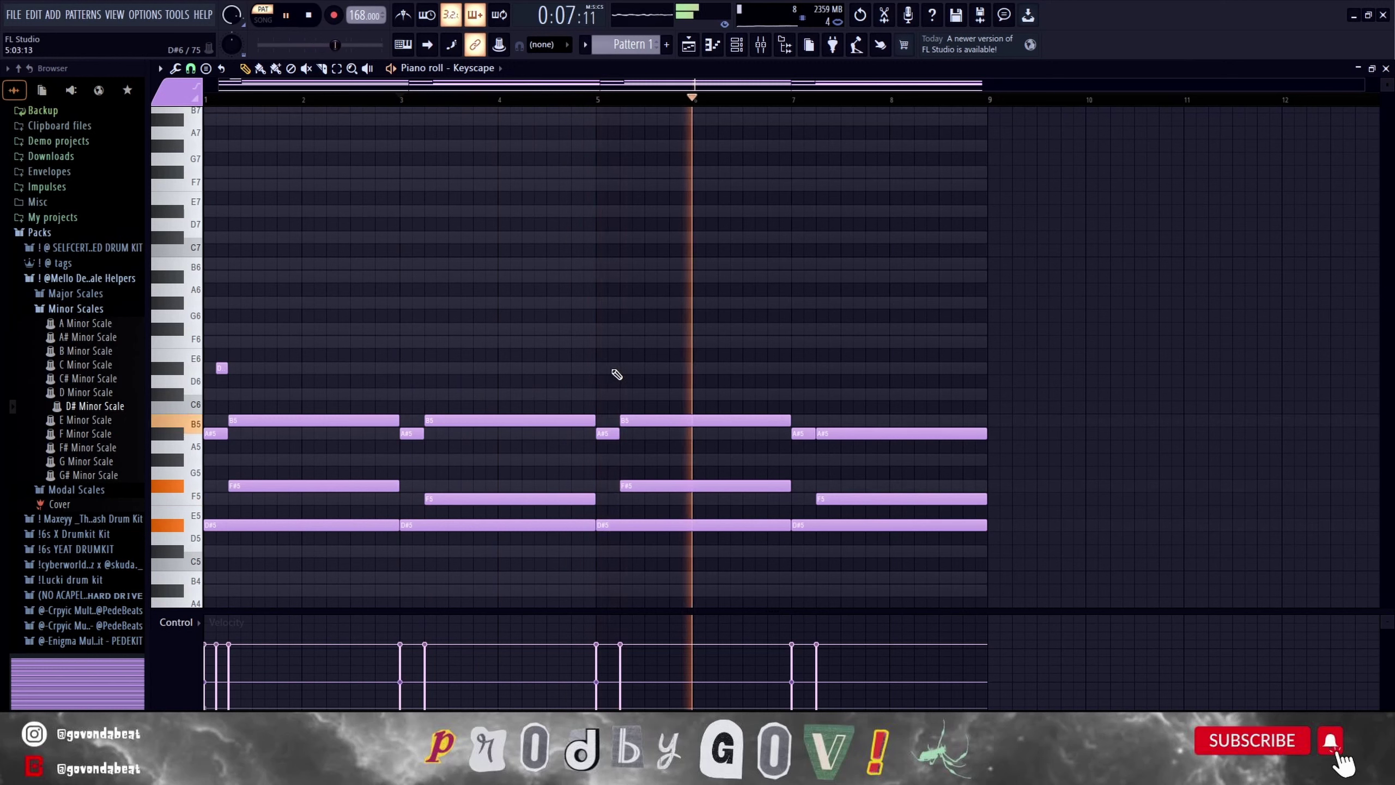
Add a two-step D#6 note at 5:03 and listen to the whole pattern.
{"action": "key", "text": "space"}
{"action": "key", "text": "space"}
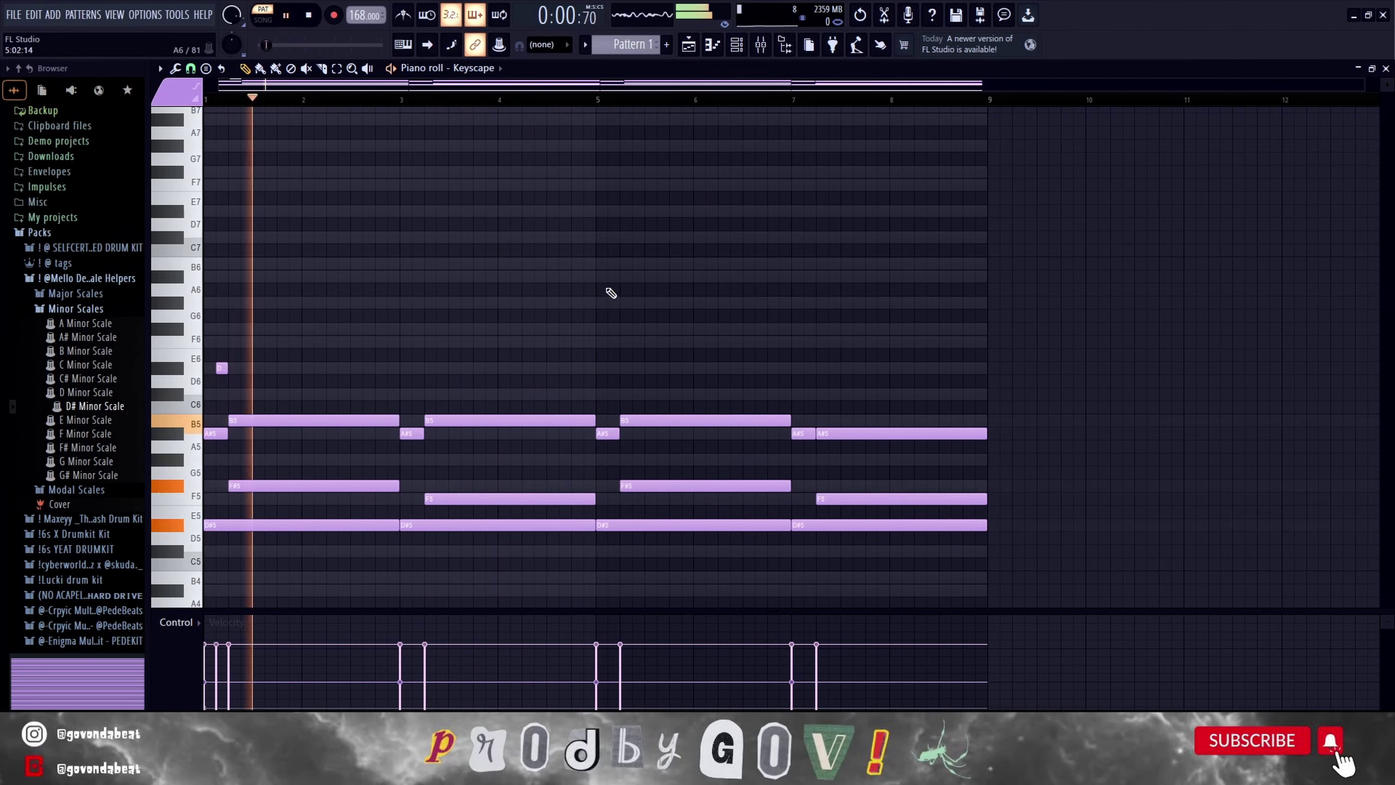
{"action": "left_click", "coordinate": [612, 368]}
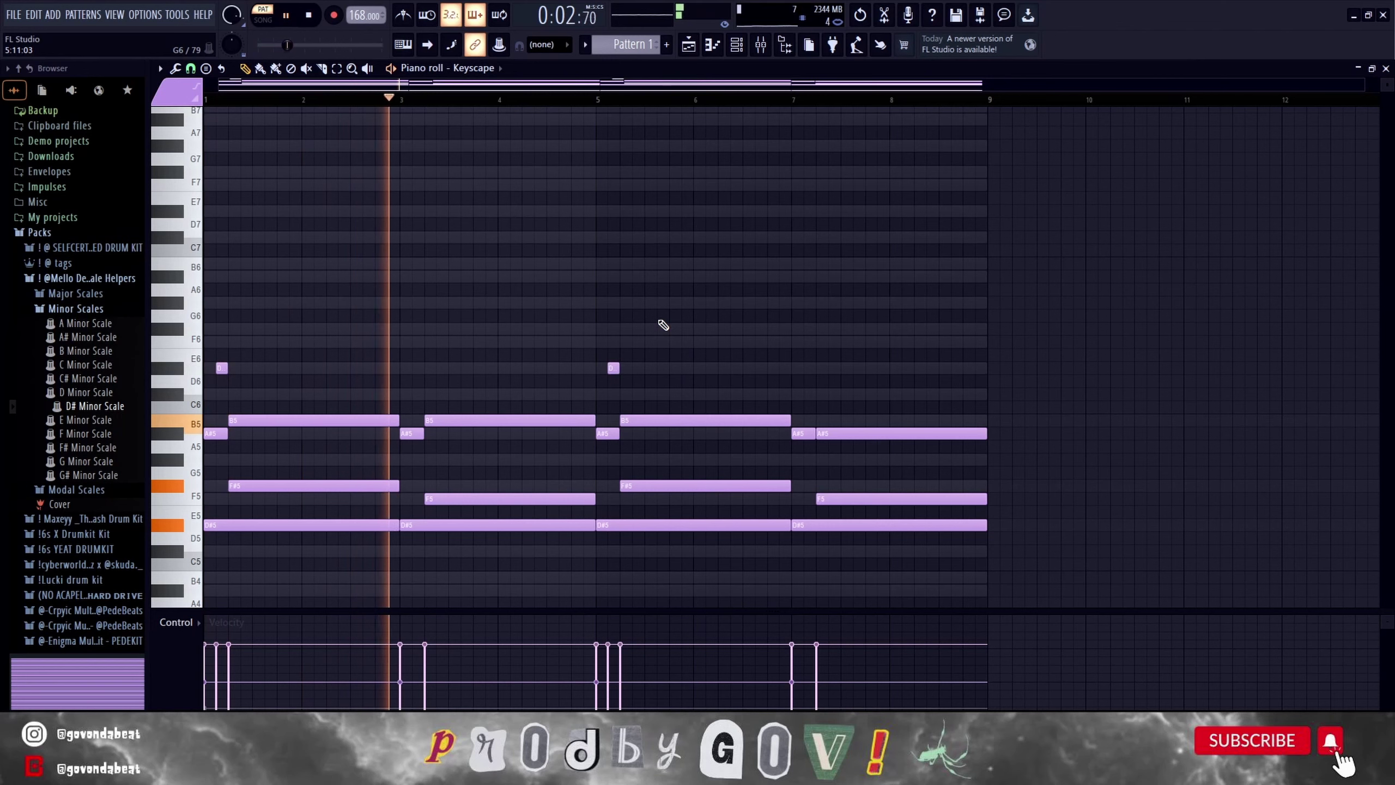
{"action": "scroll", "coordinate": [663, 325], "scroll_direction": "down", "scroll_amount": 1}
{"action": "scroll", "coordinate": [664, 325], "scroll_direction": "down", "scroll_amount": 2}
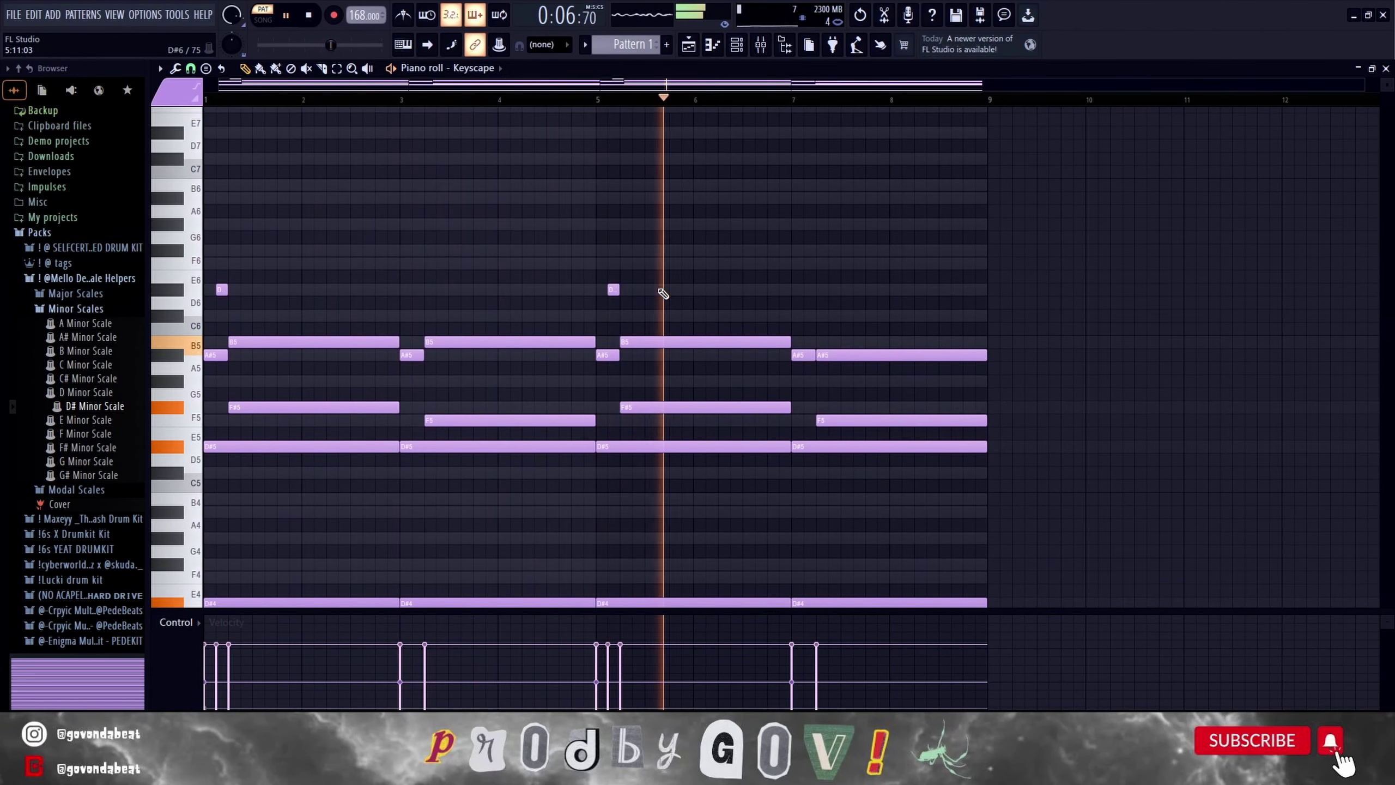
{"action": "scroll", "coordinate": [663, 293], "scroll_direction": "up", "scroll_amount": 2}
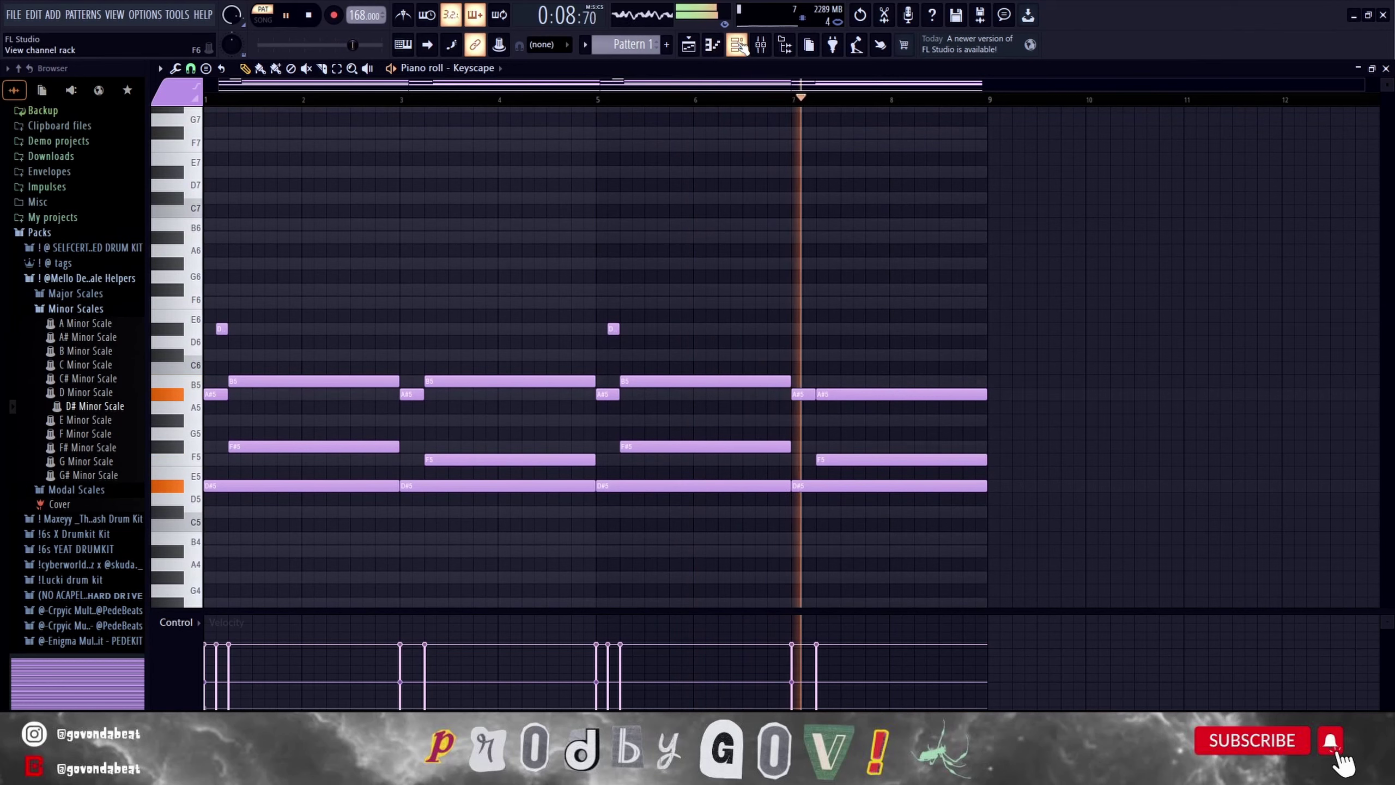
{"action": "scroll", "coordinate": [752, 341], "scroll_direction": "up", "scroll_amount": 5}
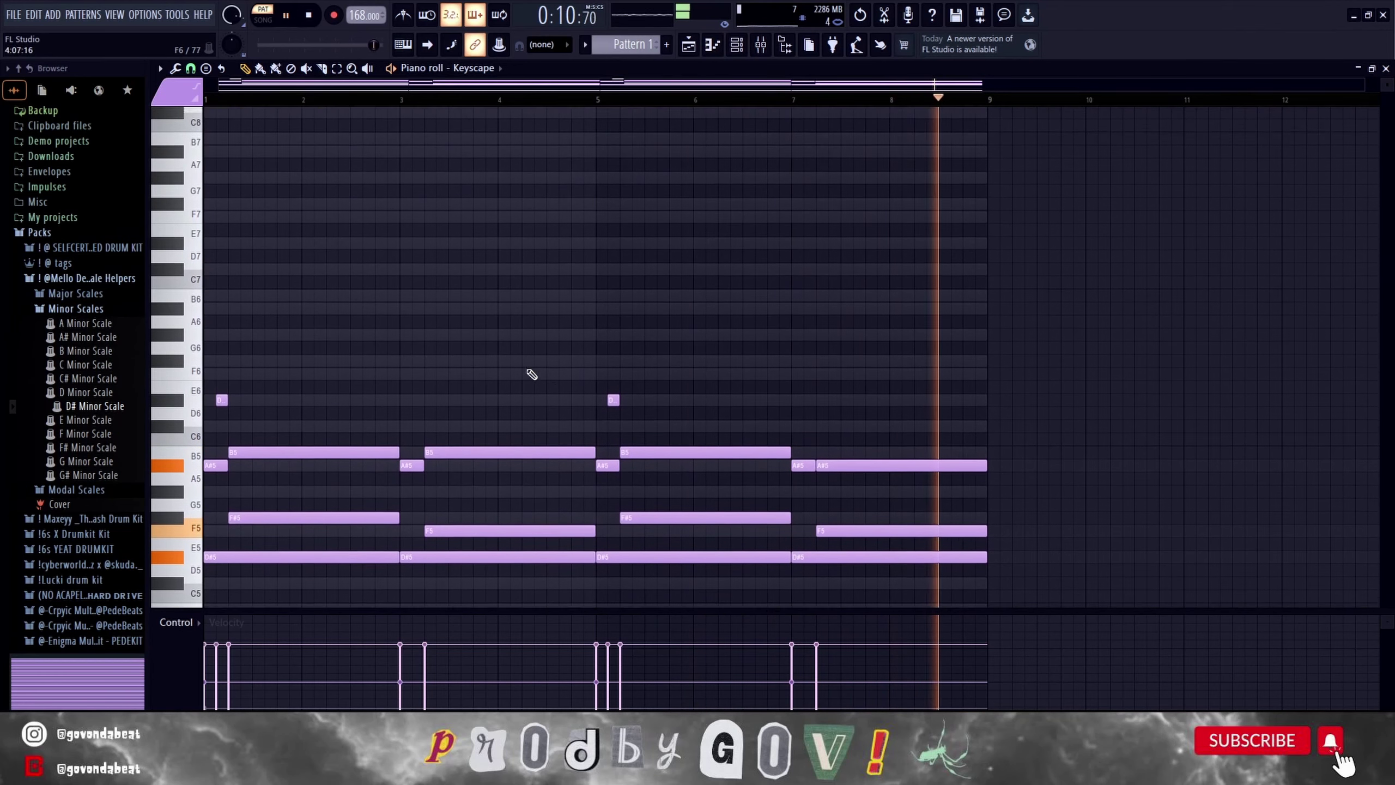
Add an Xpand!2 channel and set its Part A to Cats+ from the 001 Bright Pads category.
{"action": "key", "text": "space"}
{"action": "key", "text": "F6"}
{"action": "left_click", "coordinate": [409, 350]}
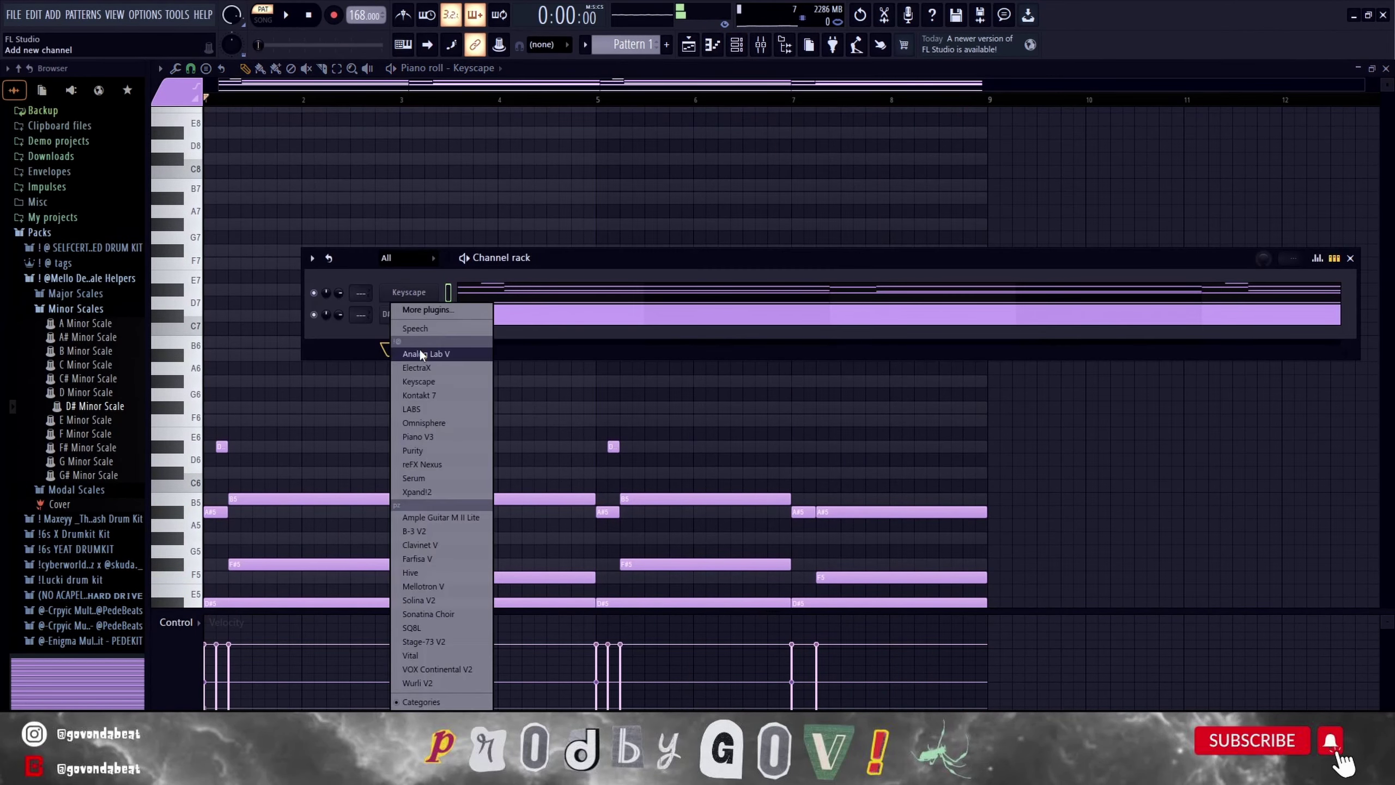
{"action": "left_click", "coordinate": [444, 492]}
{"action": "left_click", "coordinate": [351, 325]}
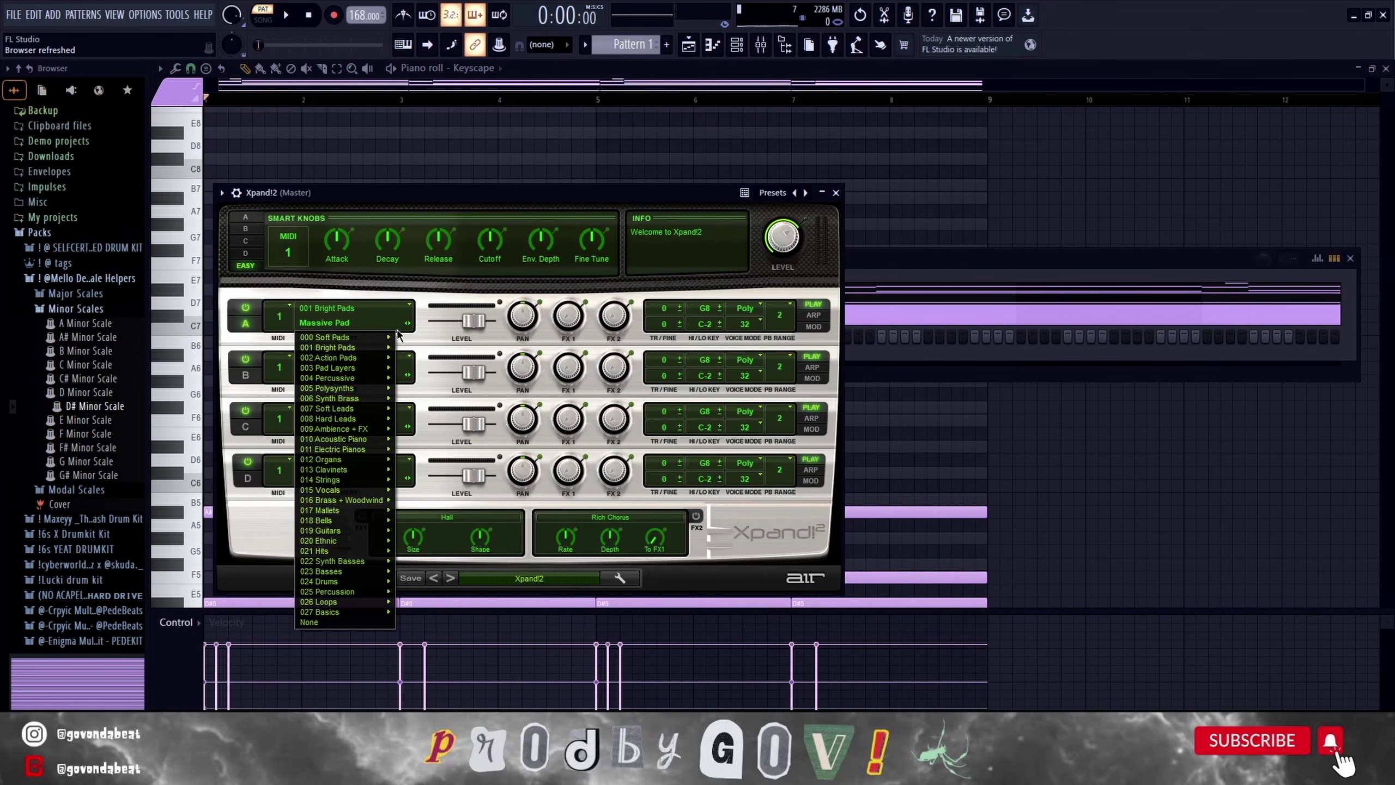
{"action": "mouse_move", "coordinate": [367, 338]}
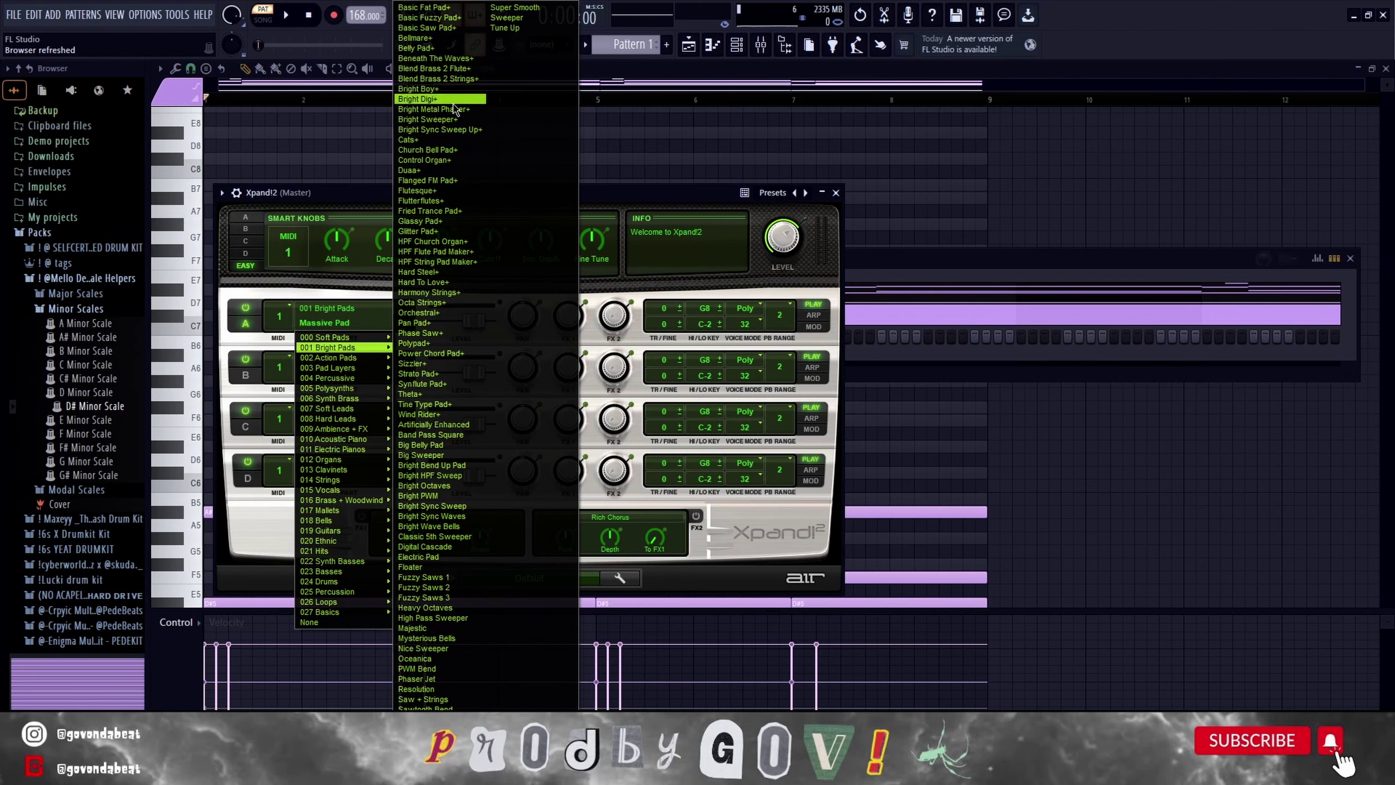
{"action": "left_click", "coordinate": [449, 140]}
{"action": "left_click_drag", "start_coordinate": [620, 194], "coordinate": [604, 438]}
Draw a two-bar D#6 note at bar 1 in the Xpand!2 piano roll.
{"action": "right_click", "coordinate": [420, 336]}
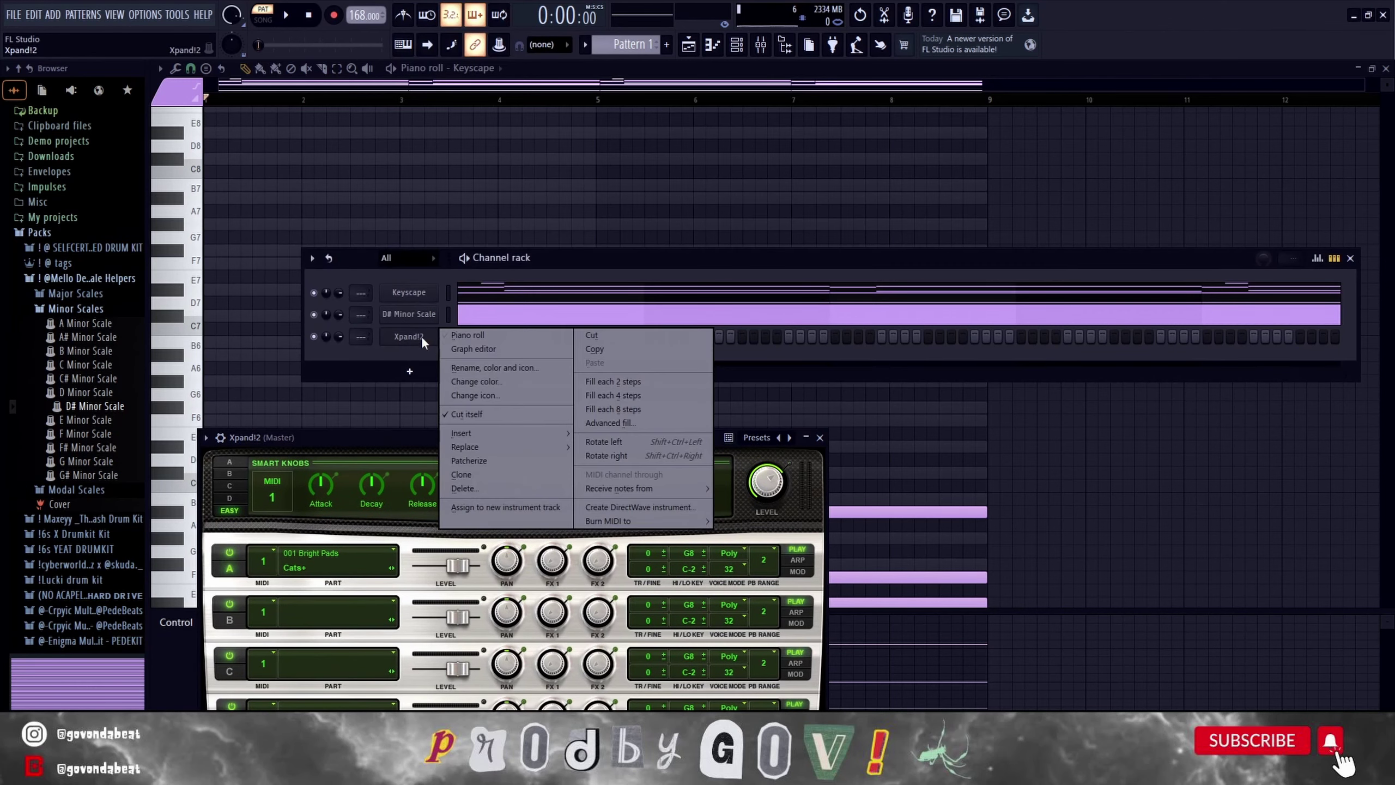
{"action": "left_click", "coordinate": [477, 335]}
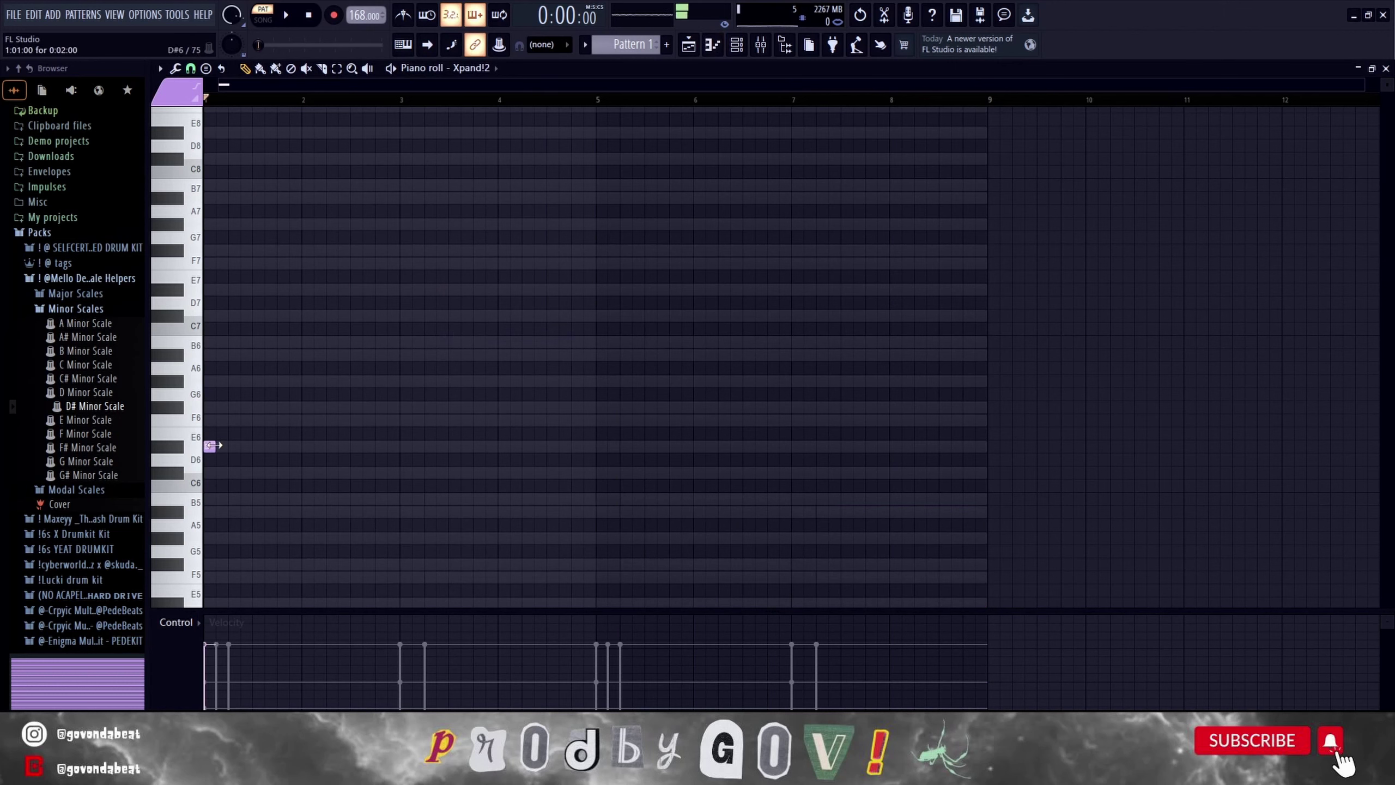
{"action": "key", "text": "F6"}
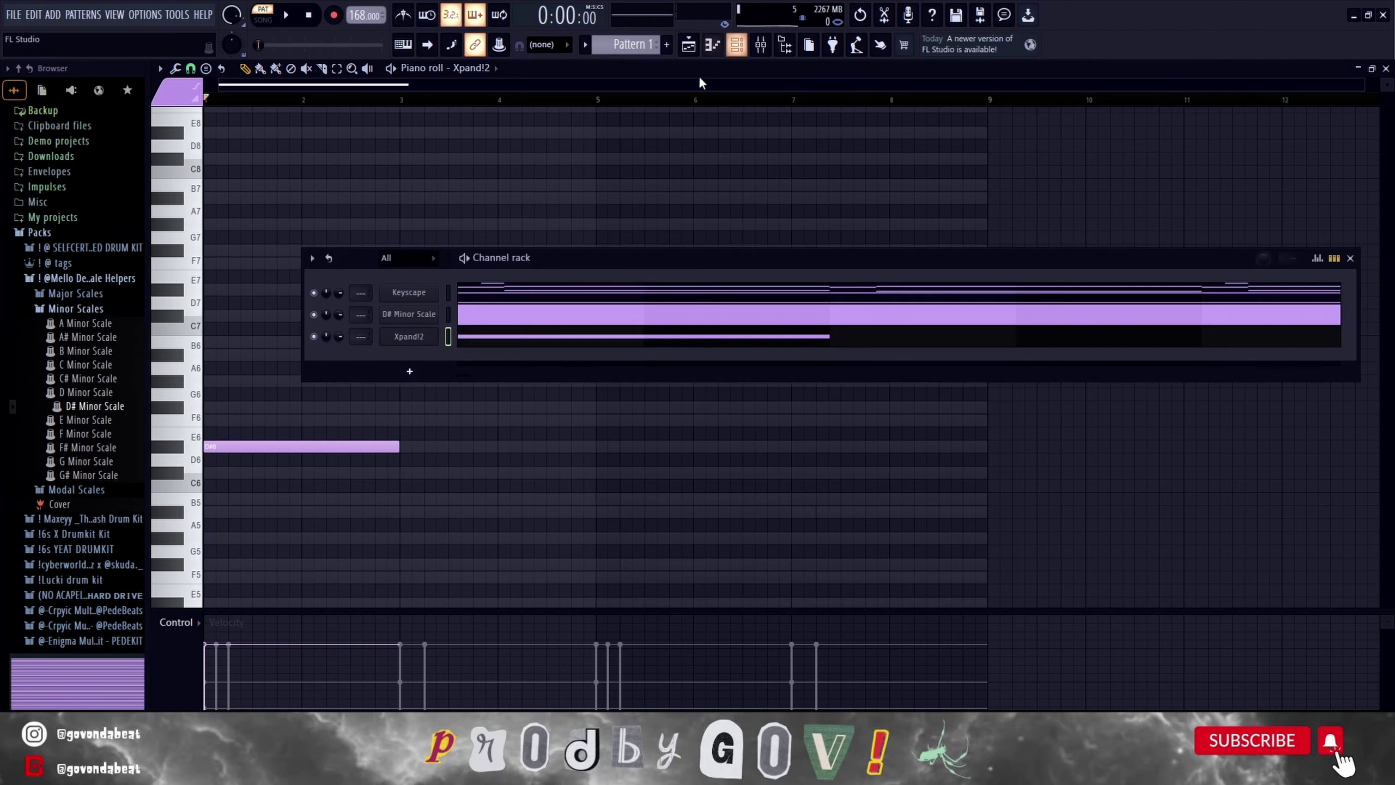
Copy Keyscape's long chord notes and D#5 notes into the Xpand!2 piano roll, leaving out the short notes and the D#4 bass.
{"action": "right_click", "coordinate": [416, 303]}
{"action": "left_click", "coordinate": [478, 301]}
{"action": "scroll", "coordinate": [598, 398], "scroll_direction": "down", "scroll_amount": 5}
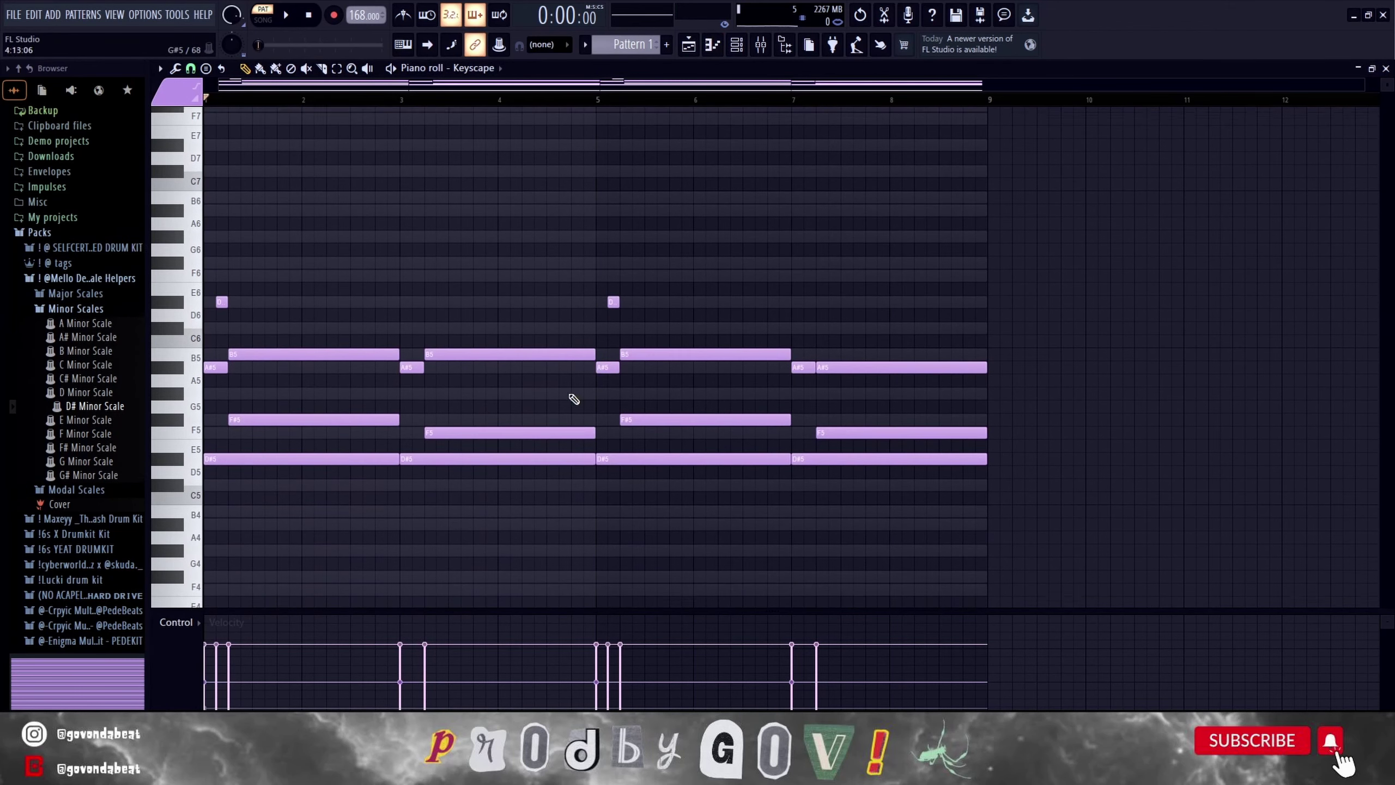
{"action": "left_click_drag", "start_coordinate": [319, 477], "coordinate": [321, 406]}
{"action": "left_click_drag", "start_coordinate": [385, 372], "coordinate": [908, 314]}
{"action": "key", "text": "ctrl+d"}
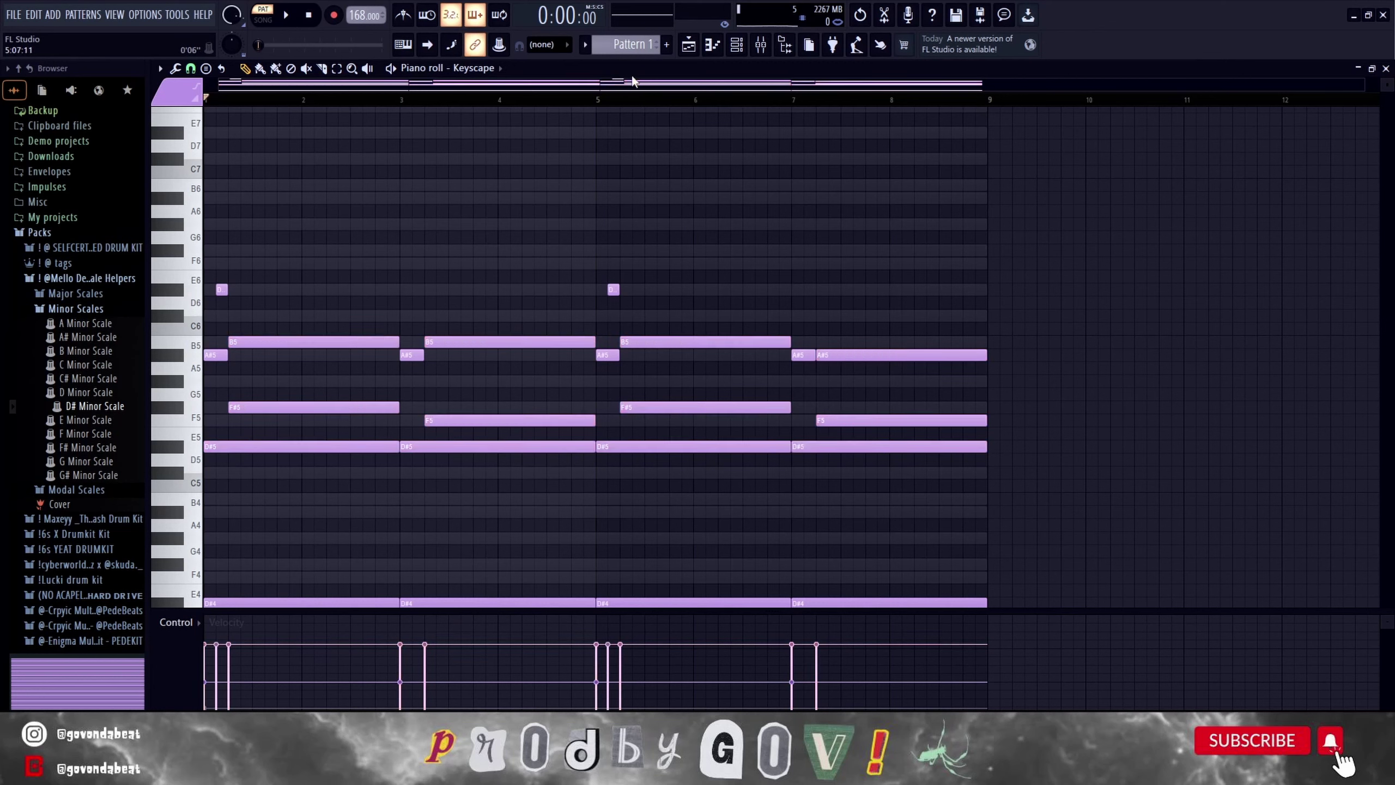
{"action": "left_click", "coordinate": [479, 123]}
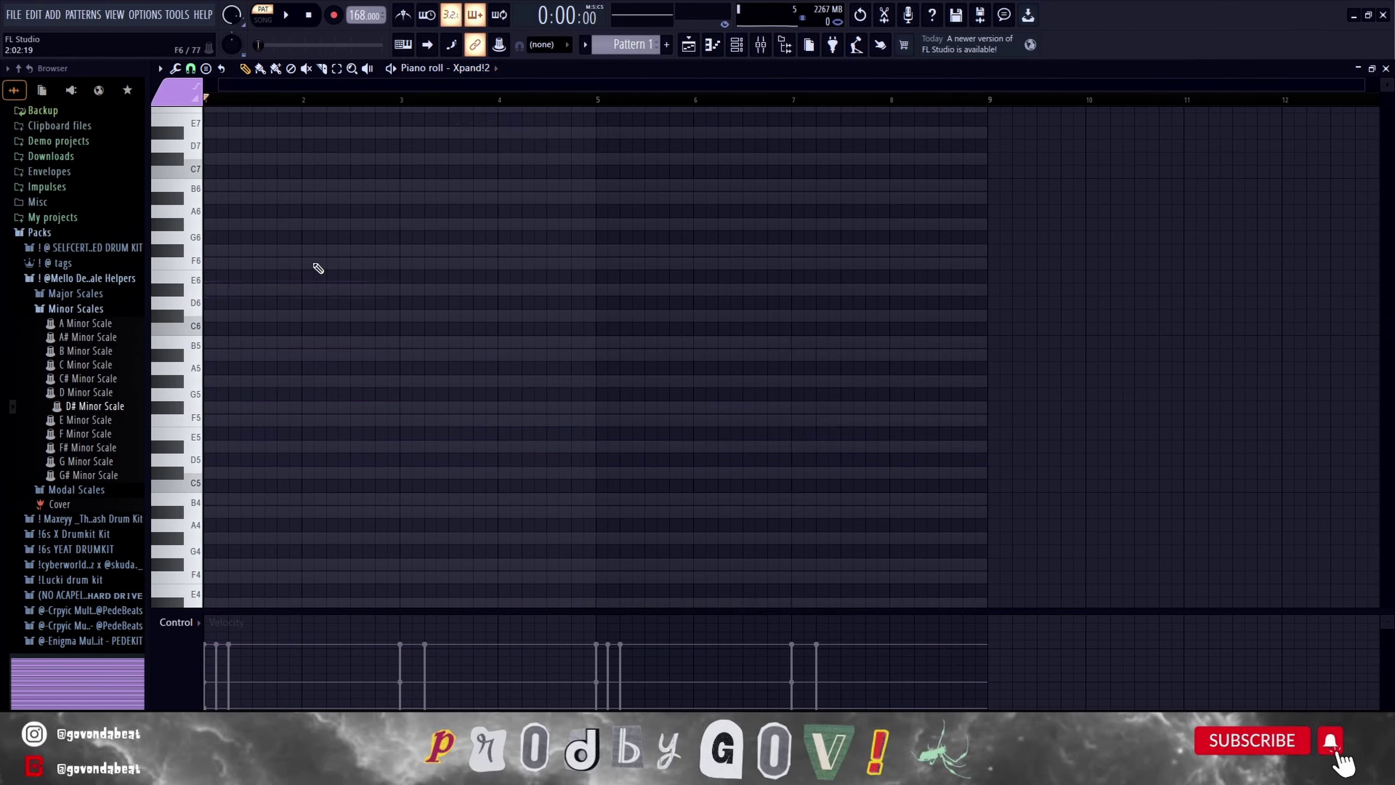
{"action": "key", "text": "ctrl+v"}
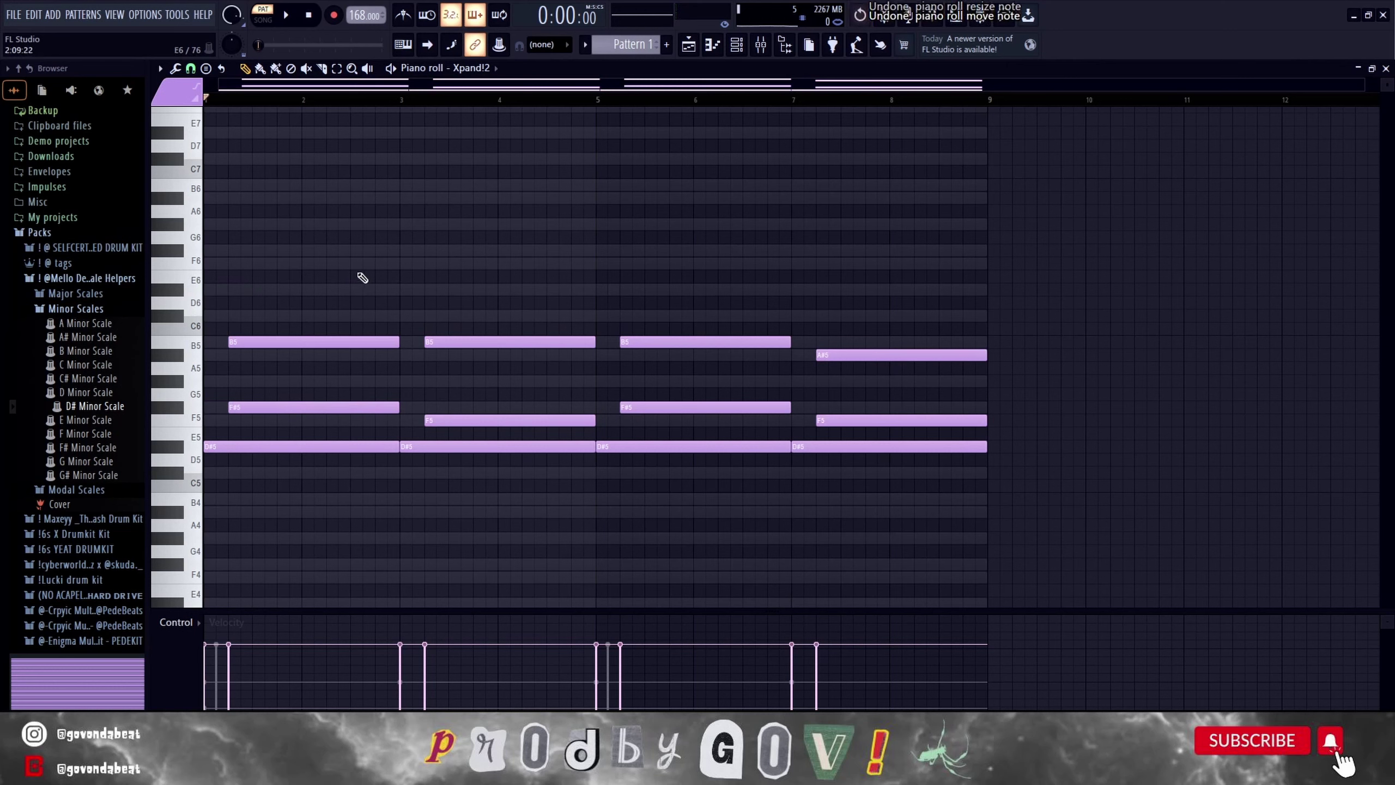
Play the pattern and switch Xpand!2's Part A to the Control Organ+ sound.
{"action": "key", "text": "space"}
{"action": "key", "text": "space"}
{"action": "left_click", "coordinate": [737, 44]}
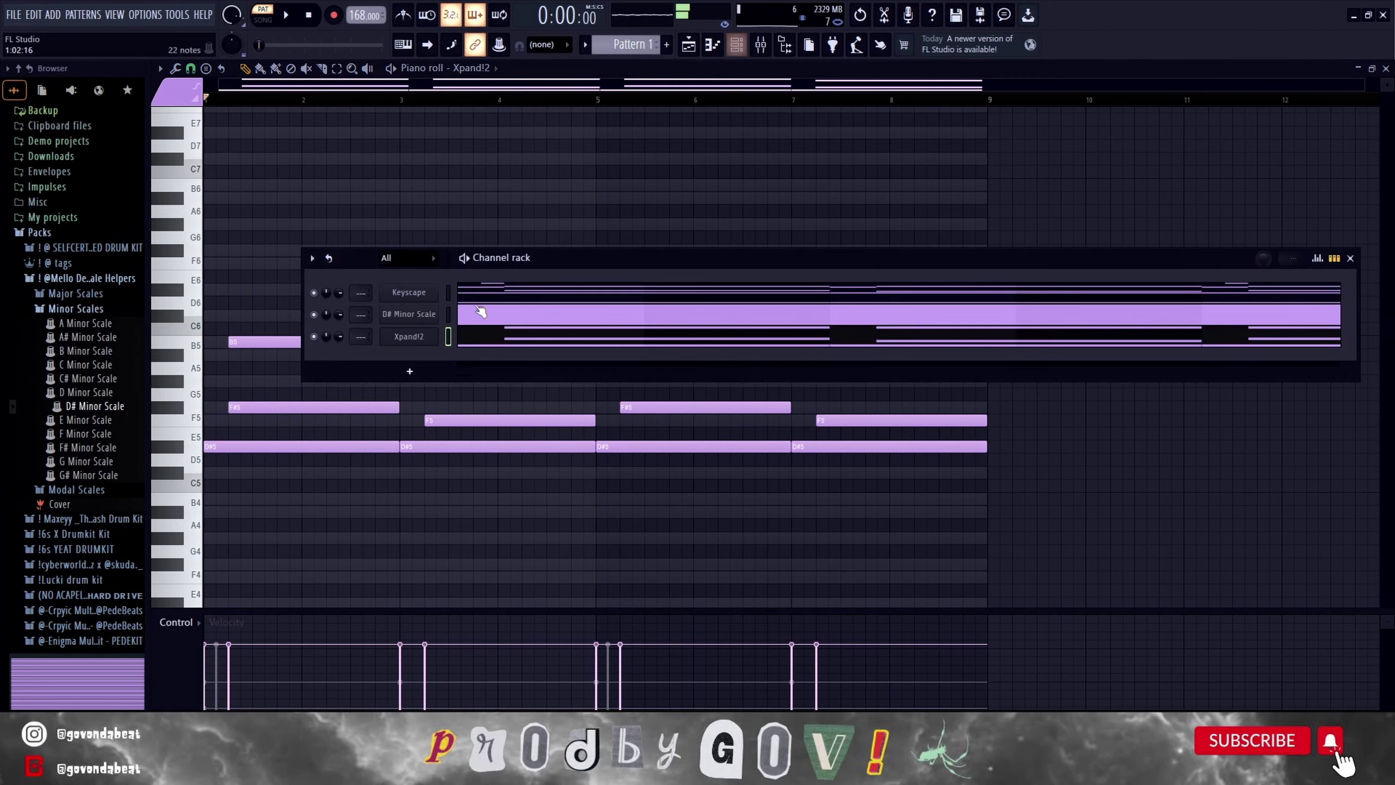
{"action": "left_click", "coordinate": [407, 345]}
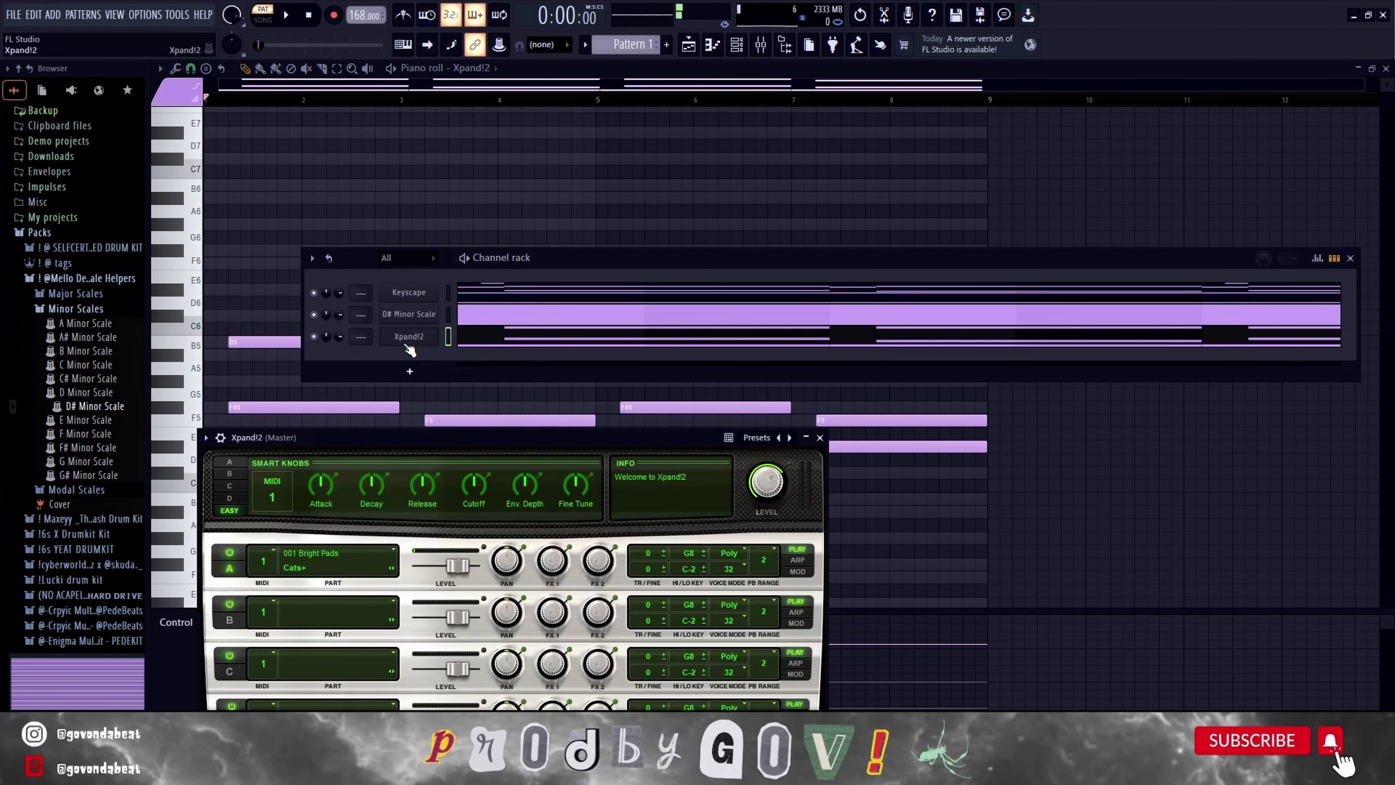
{"action": "left_click", "coordinate": [394, 569]}
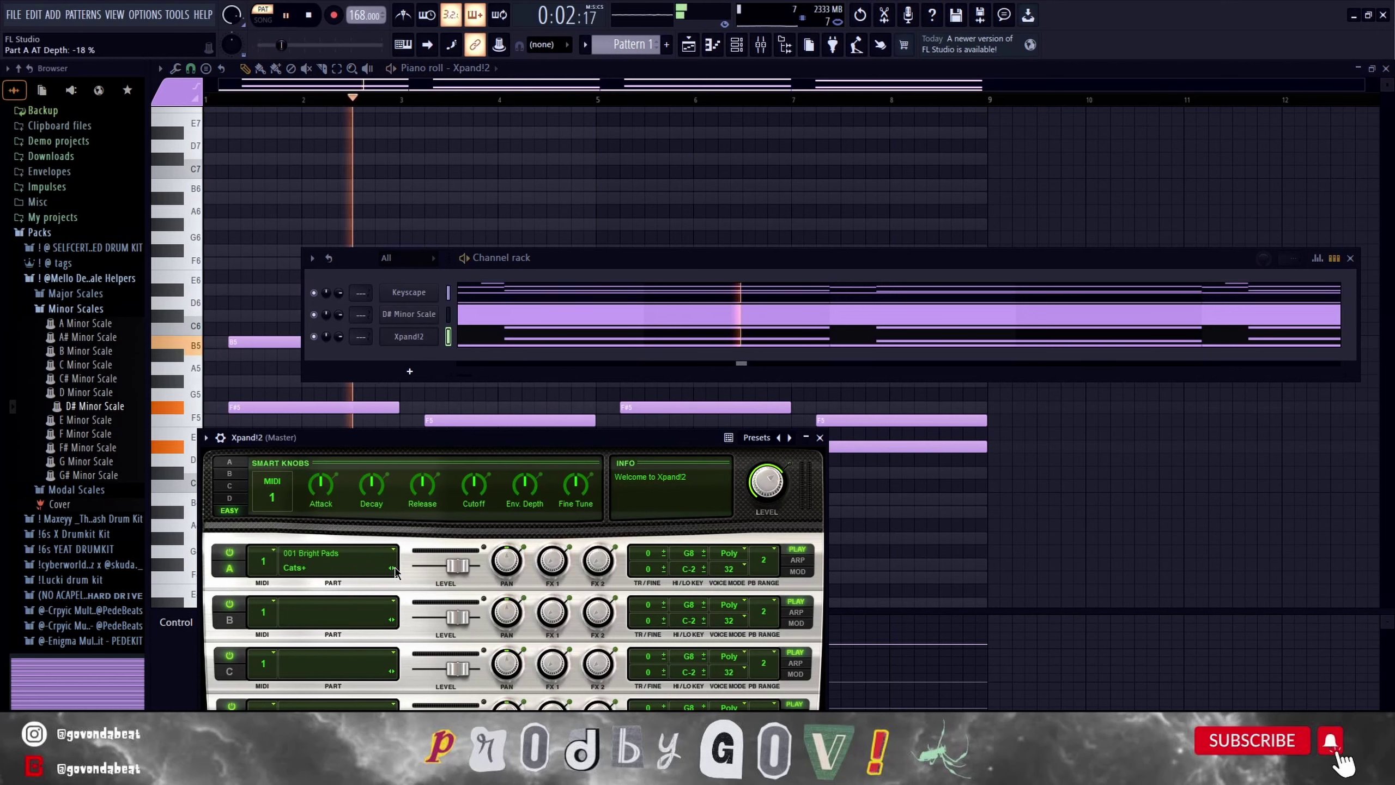
{"action": "left_click", "coordinate": [392, 569]}
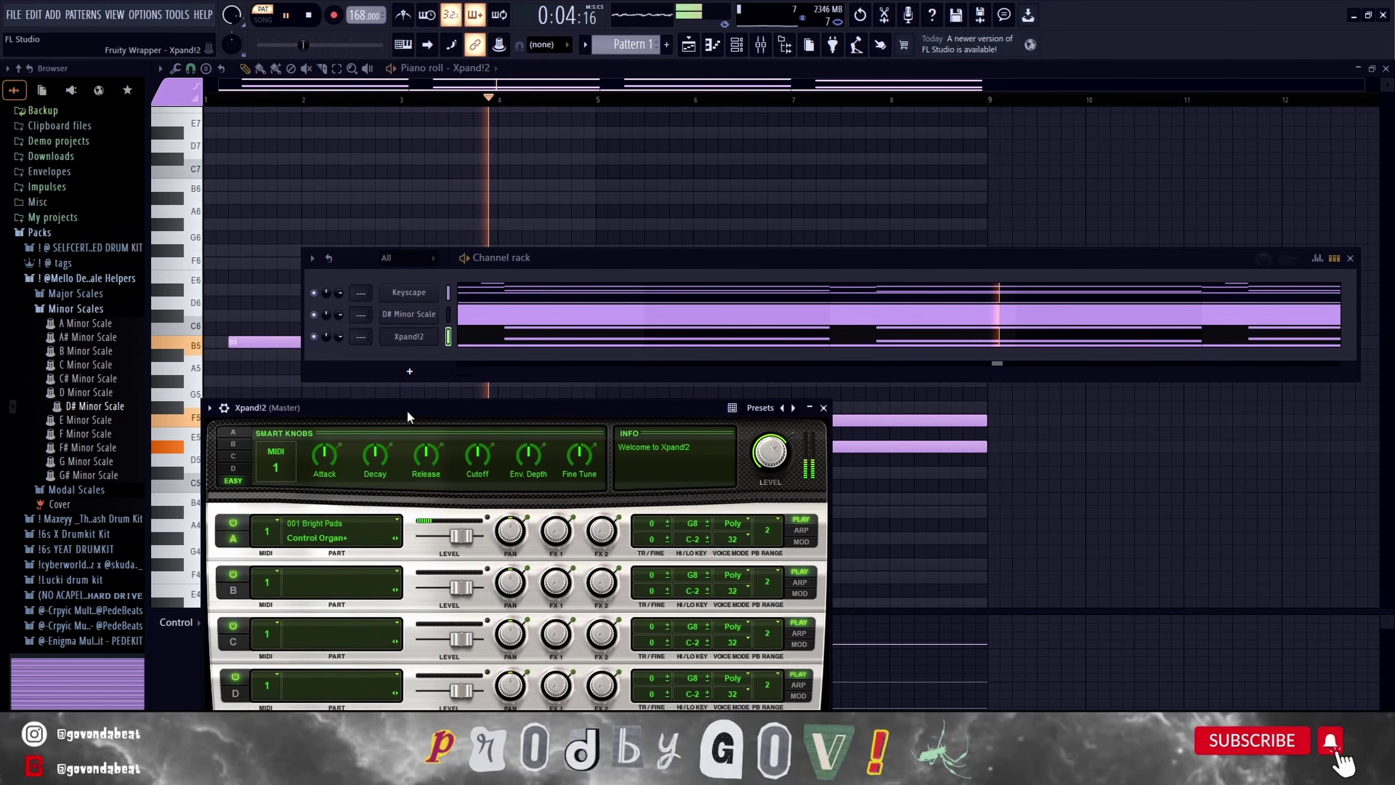
Set Xpand!2's Part A to Fehler Tron Choir from the 000 Soft Pads category while auditioning it with the pattern.
{"action": "left_click", "coordinate": [399, 515]}
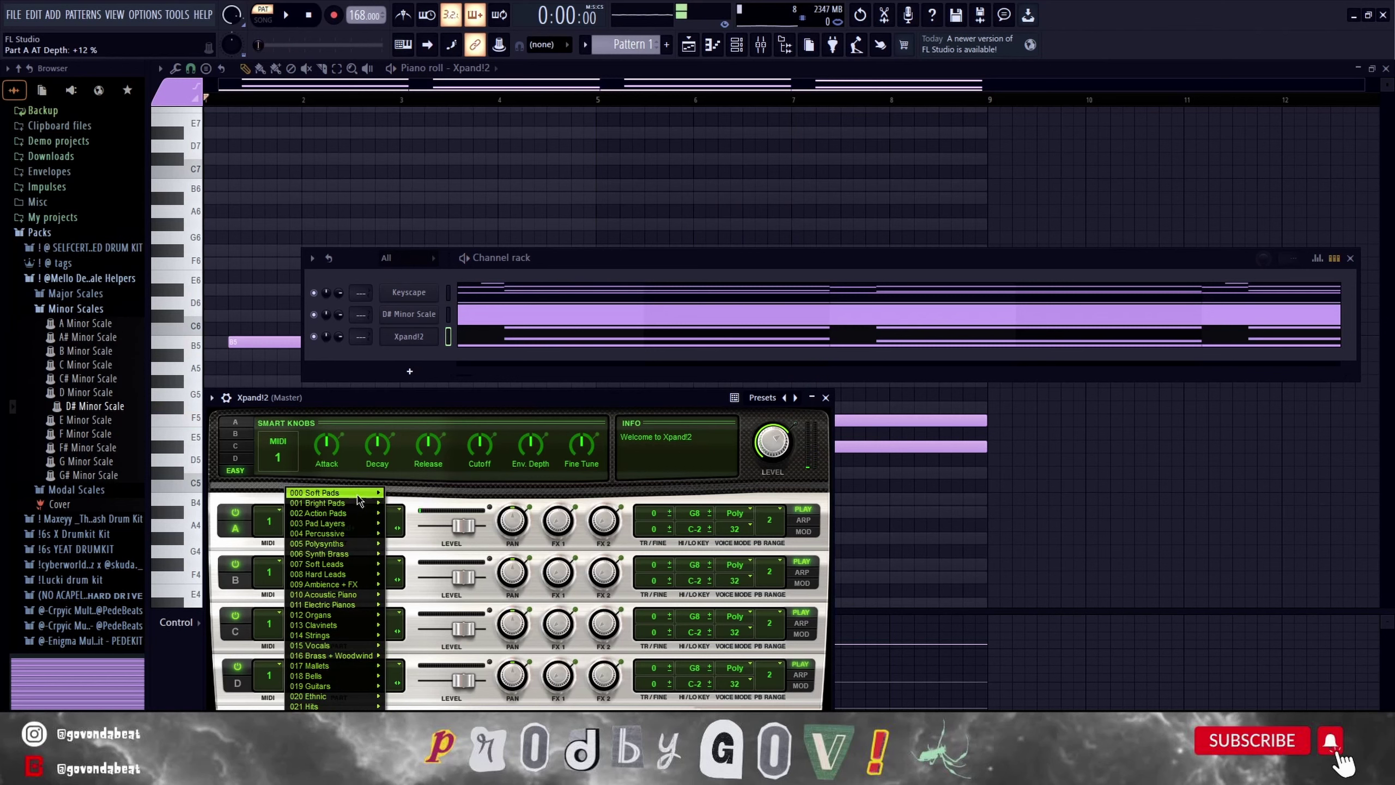
{"action": "mouse_move", "coordinate": [356, 494]}
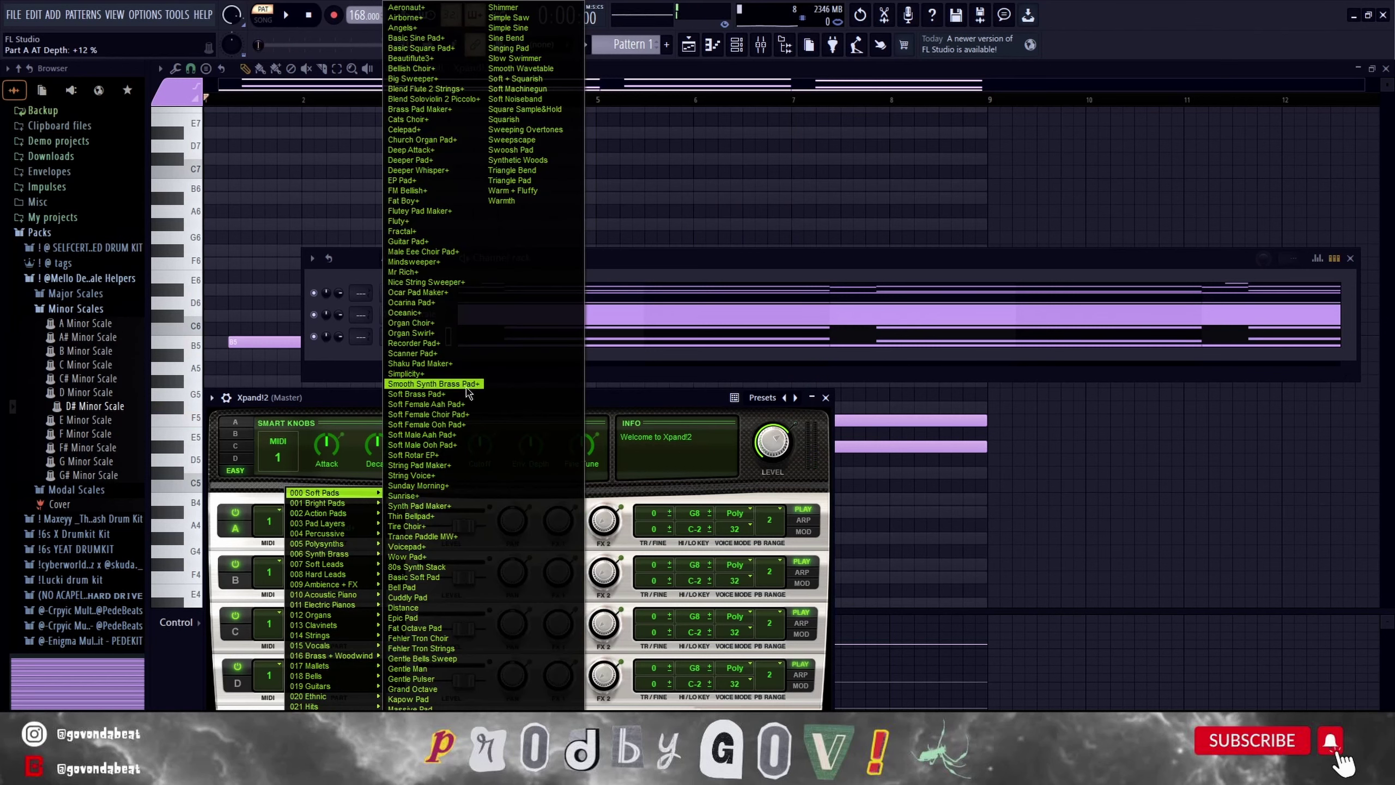
{"action": "left_click", "coordinate": [446, 597]}
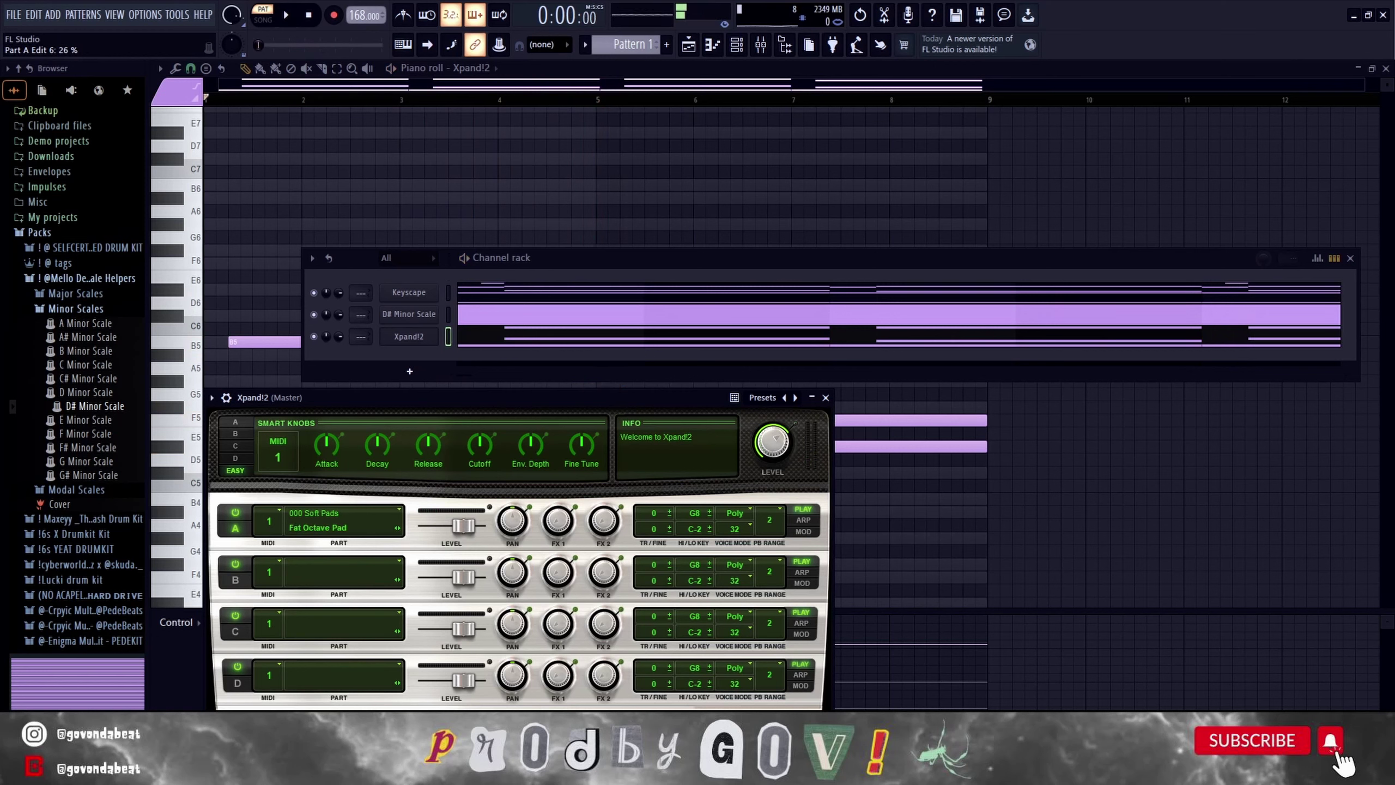
{"action": "key", "text": "alt+Tab"}
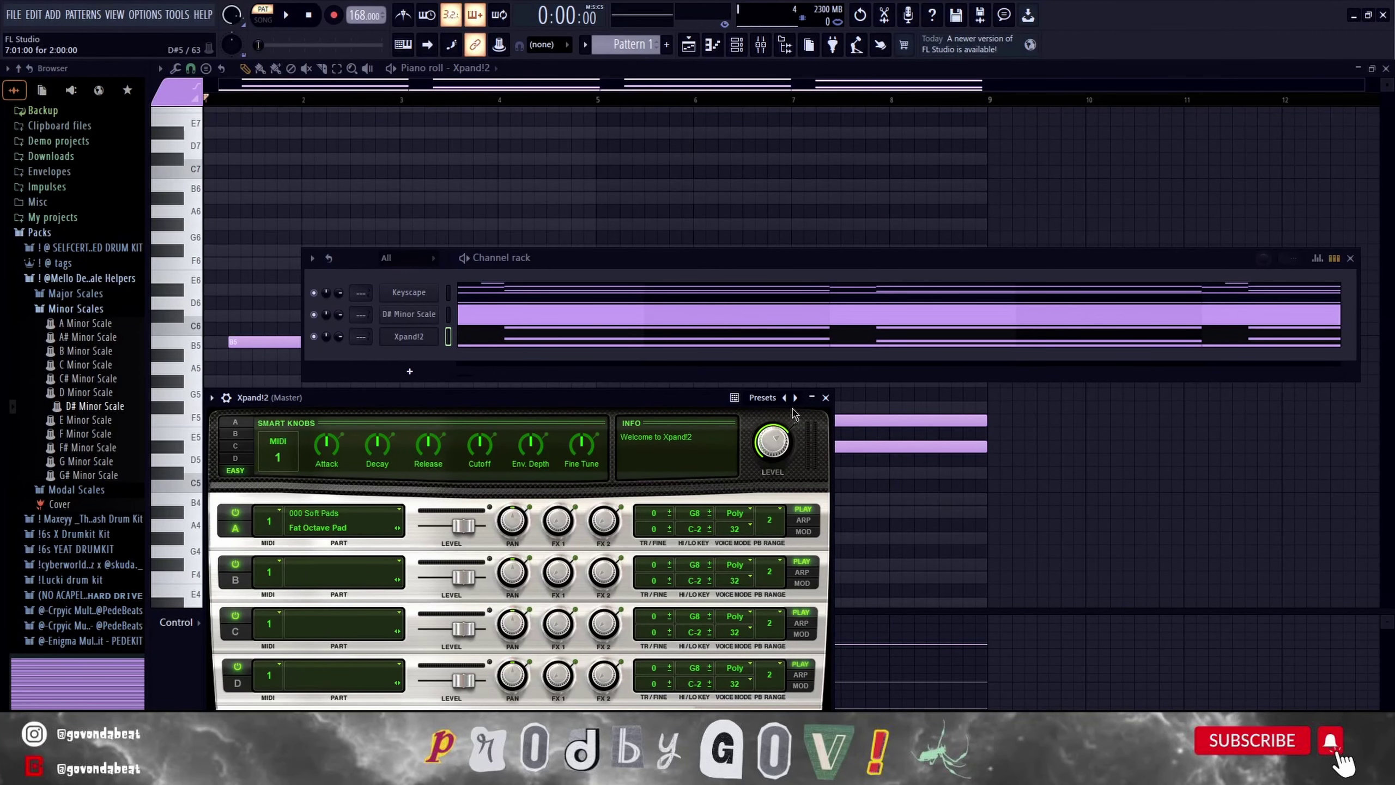
{"action": "key", "text": "space"}
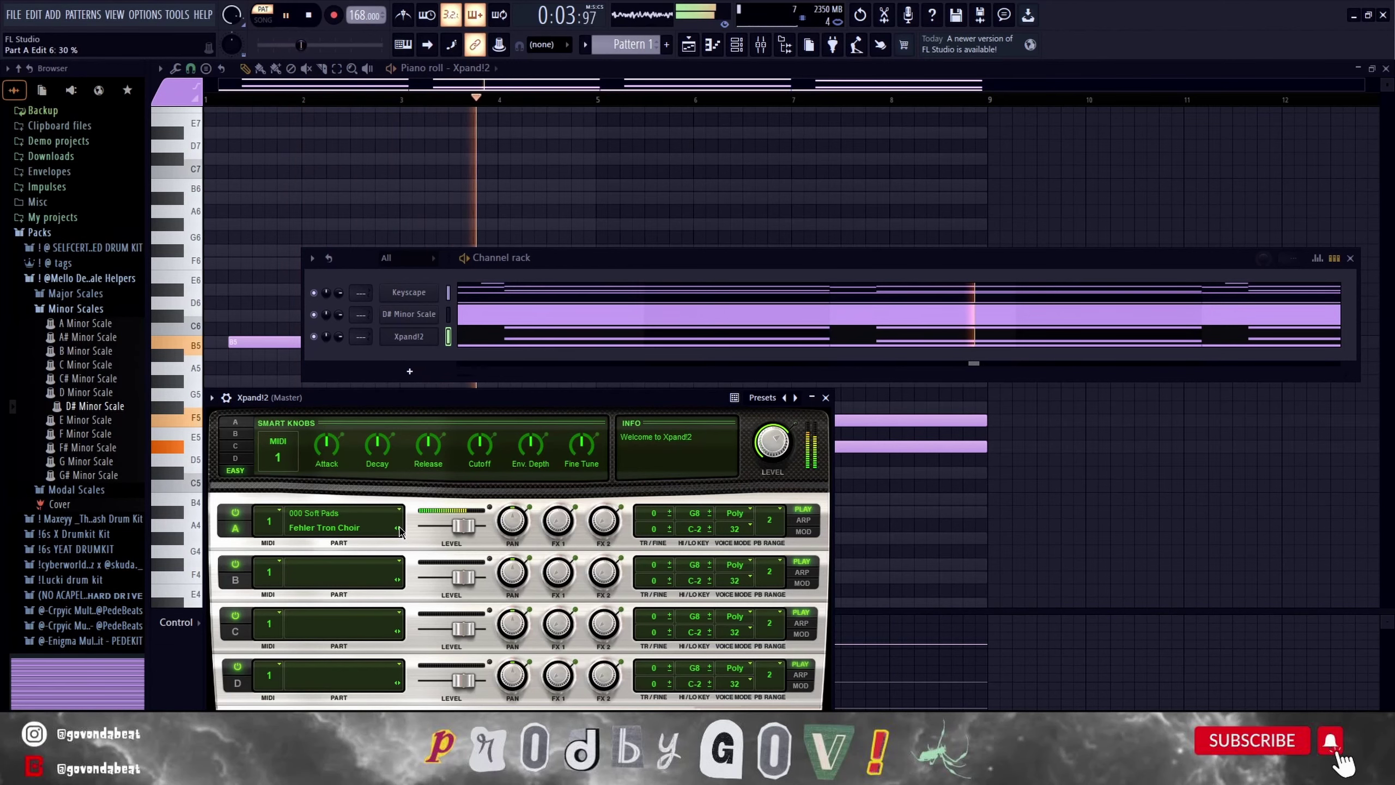
{"action": "left_click", "coordinate": [812, 398]}
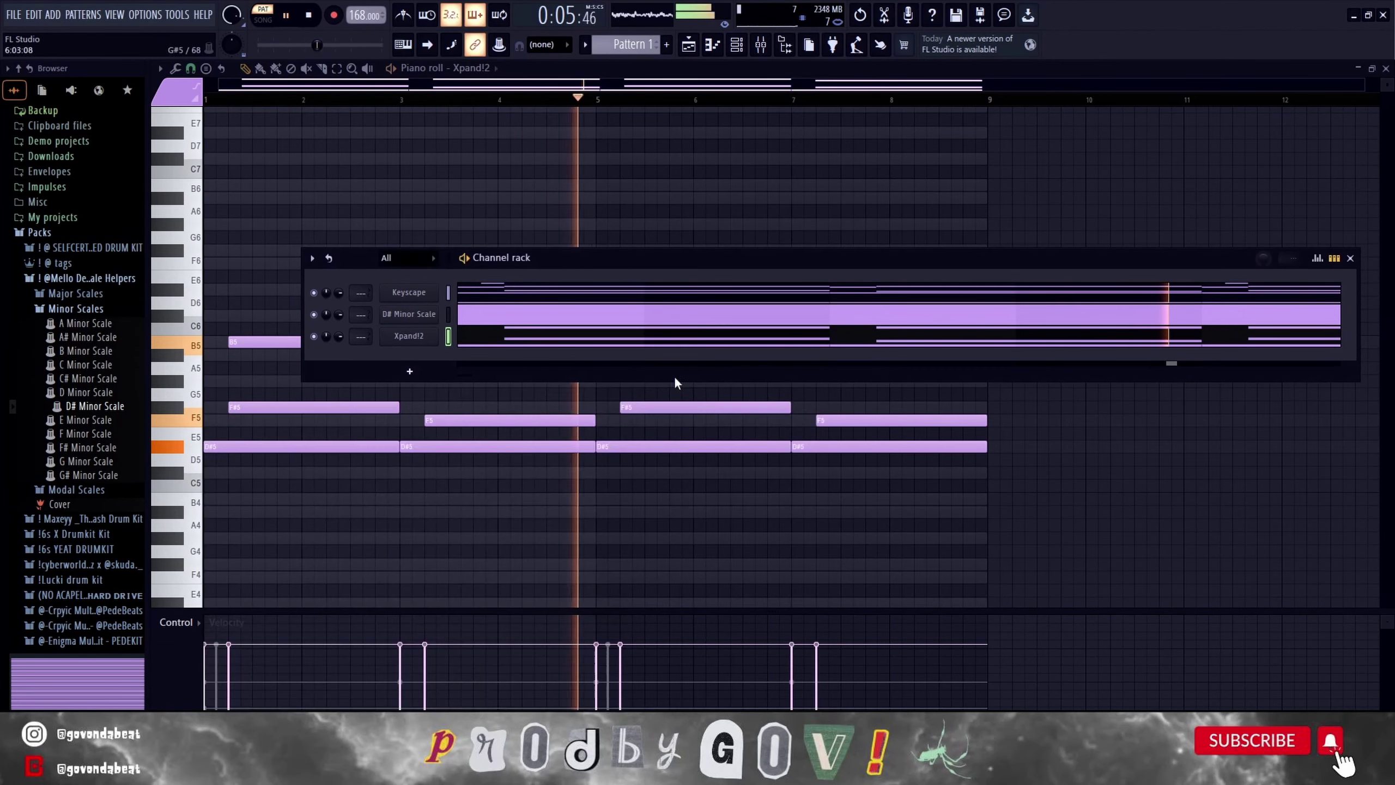
Solo the Xpand!2 channel and open its piano roll with the pattern playing.
{"action": "right_click", "coordinate": [405, 339]}
{"action": "left_click", "coordinate": [414, 348]}
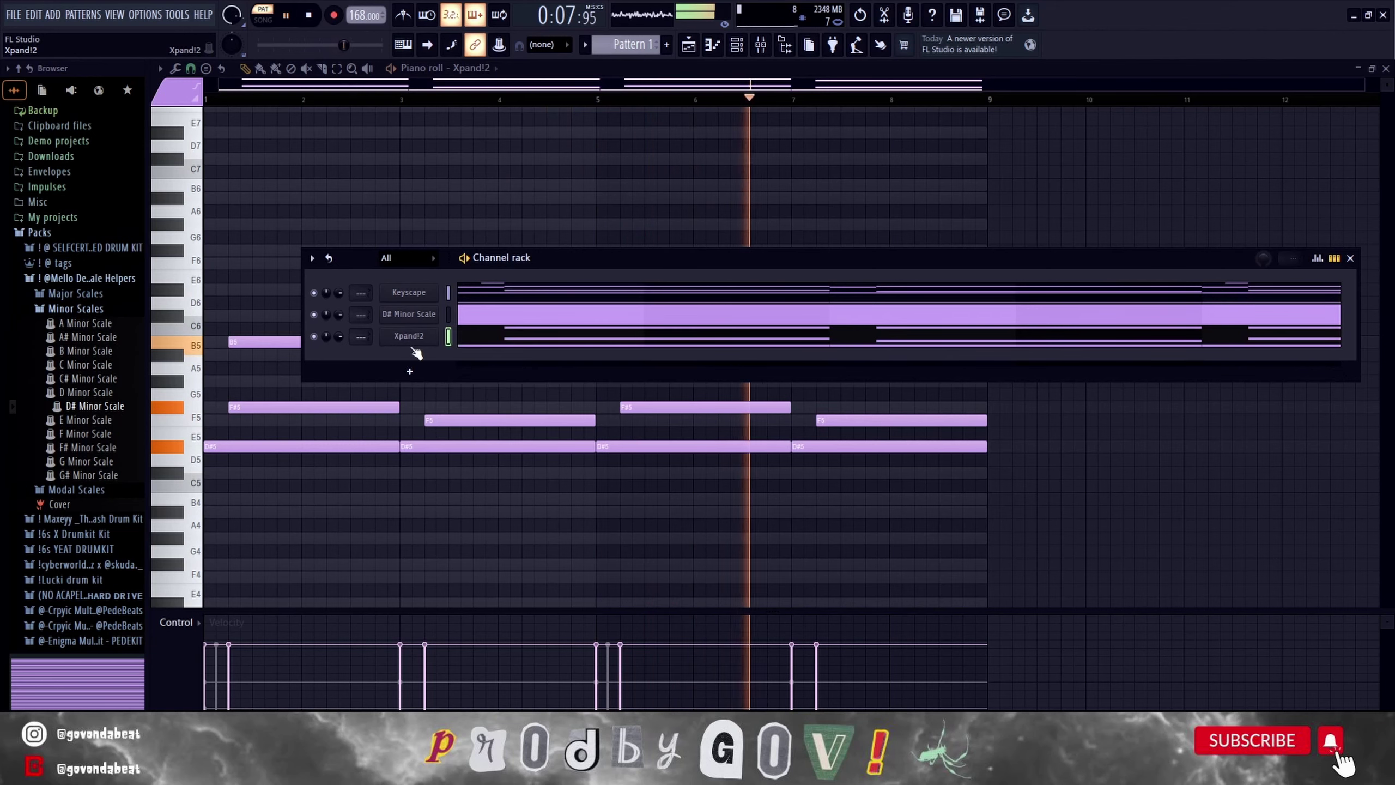
{"action": "key", "text": "space"}
{"action": "right_click", "coordinate": [314, 337]}
{"action": "left_click", "coordinate": [397, 345]}
{"action": "key", "text": "space"}
{"action": "right_click", "coordinate": [399, 346]}
{"action": "left_click", "coordinate": [461, 335]}
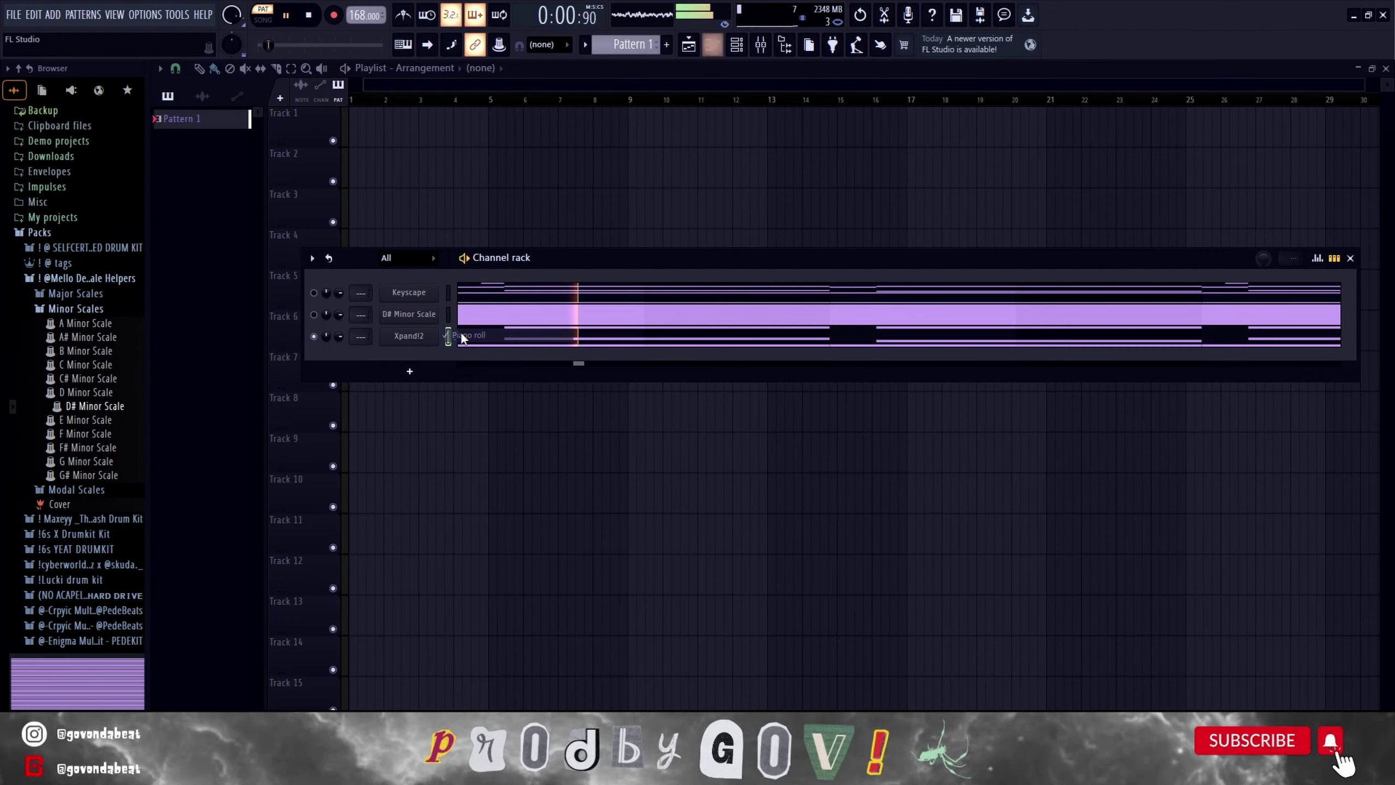
{"action": "left_click", "coordinate": [416, 338]}
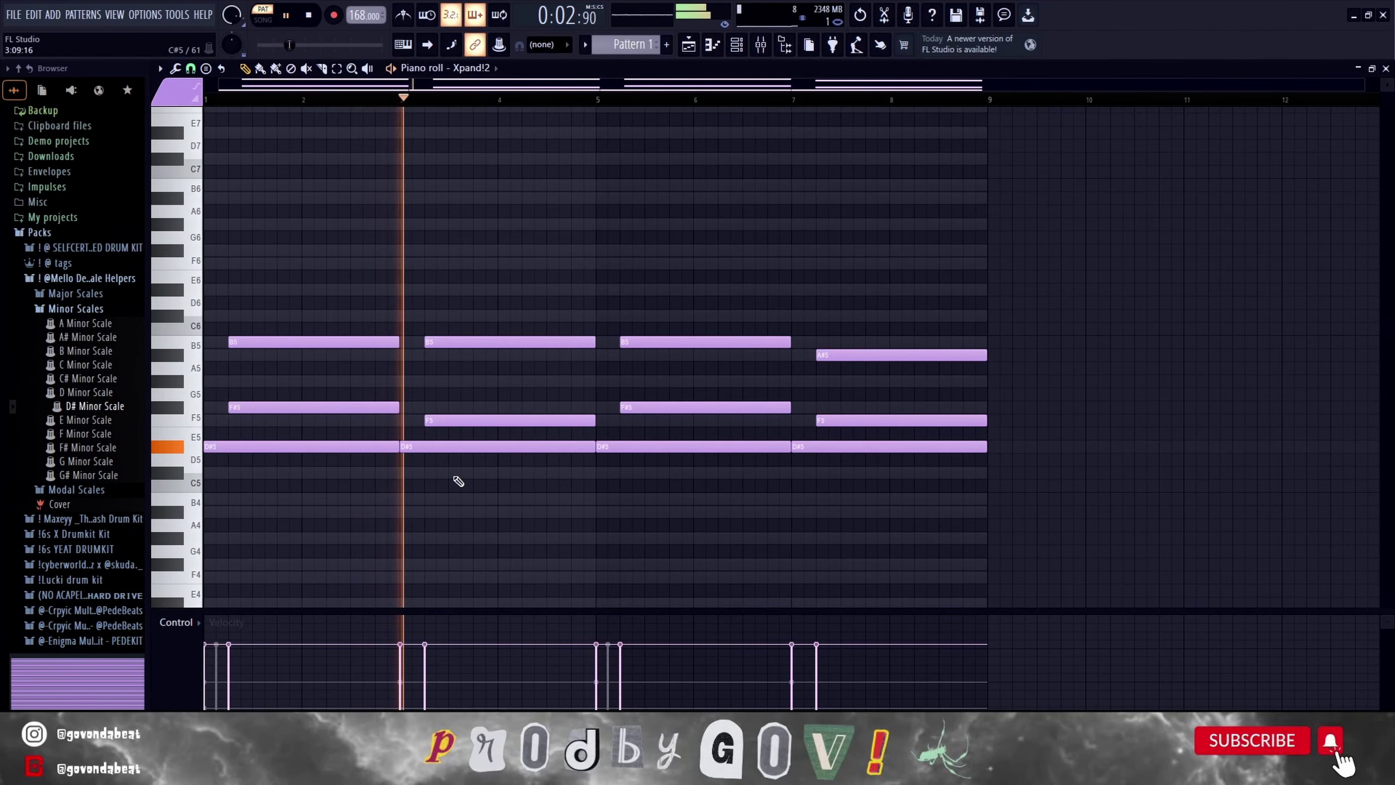
Delete Xpand!2's D#5 notes at bars 3 and 7 and stretch those at bars 1 and 5 to four bars each.
{"action": "right_click", "coordinate": [410, 447]}
{"action": "key", "text": "space"}
{"action": "key", "text": "space"}
{"action": "left_click_drag", "start_coordinate": [399, 447], "coordinate": [594, 448]}
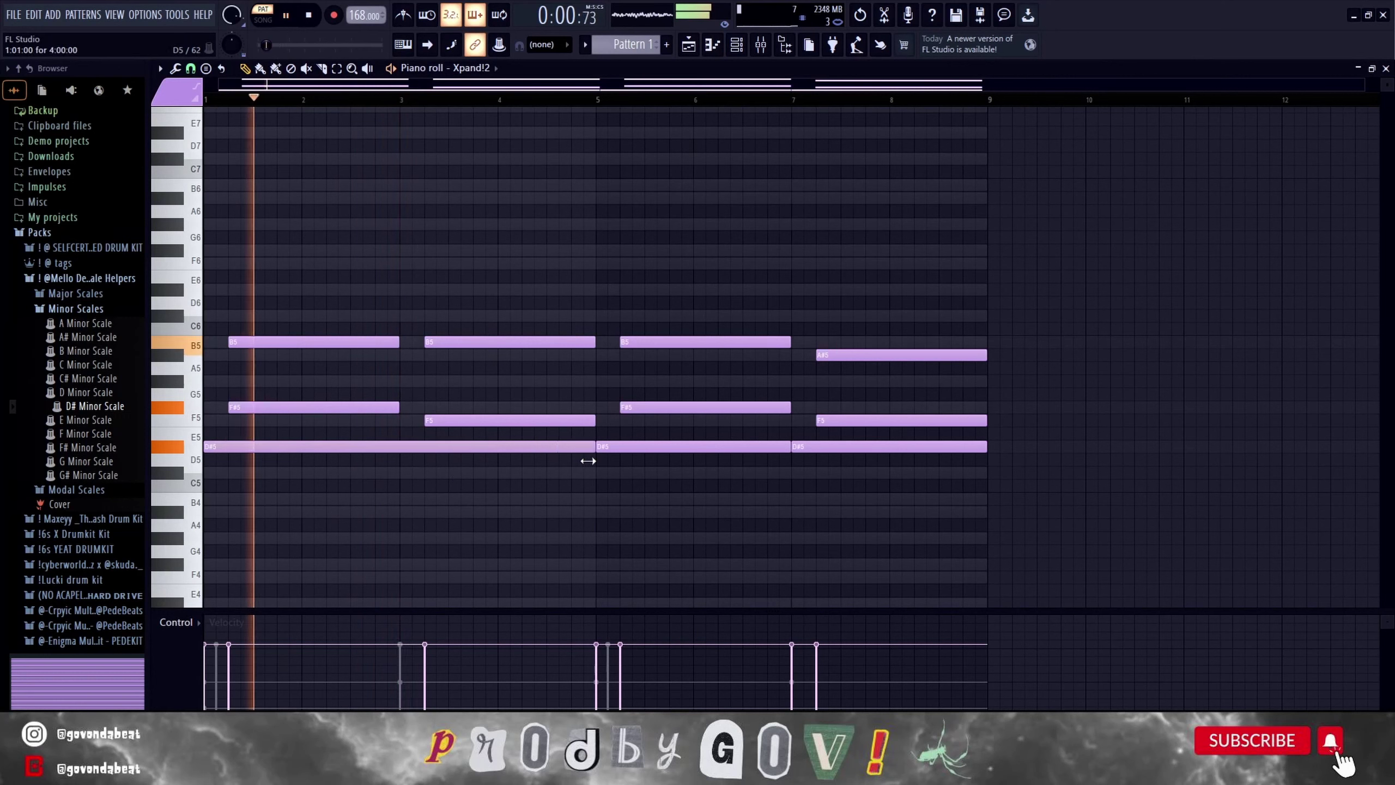
{"action": "right_click", "coordinate": [802, 446]}
{"action": "left_click_drag", "start_coordinate": [793, 459], "coordinate": [981, 455]}
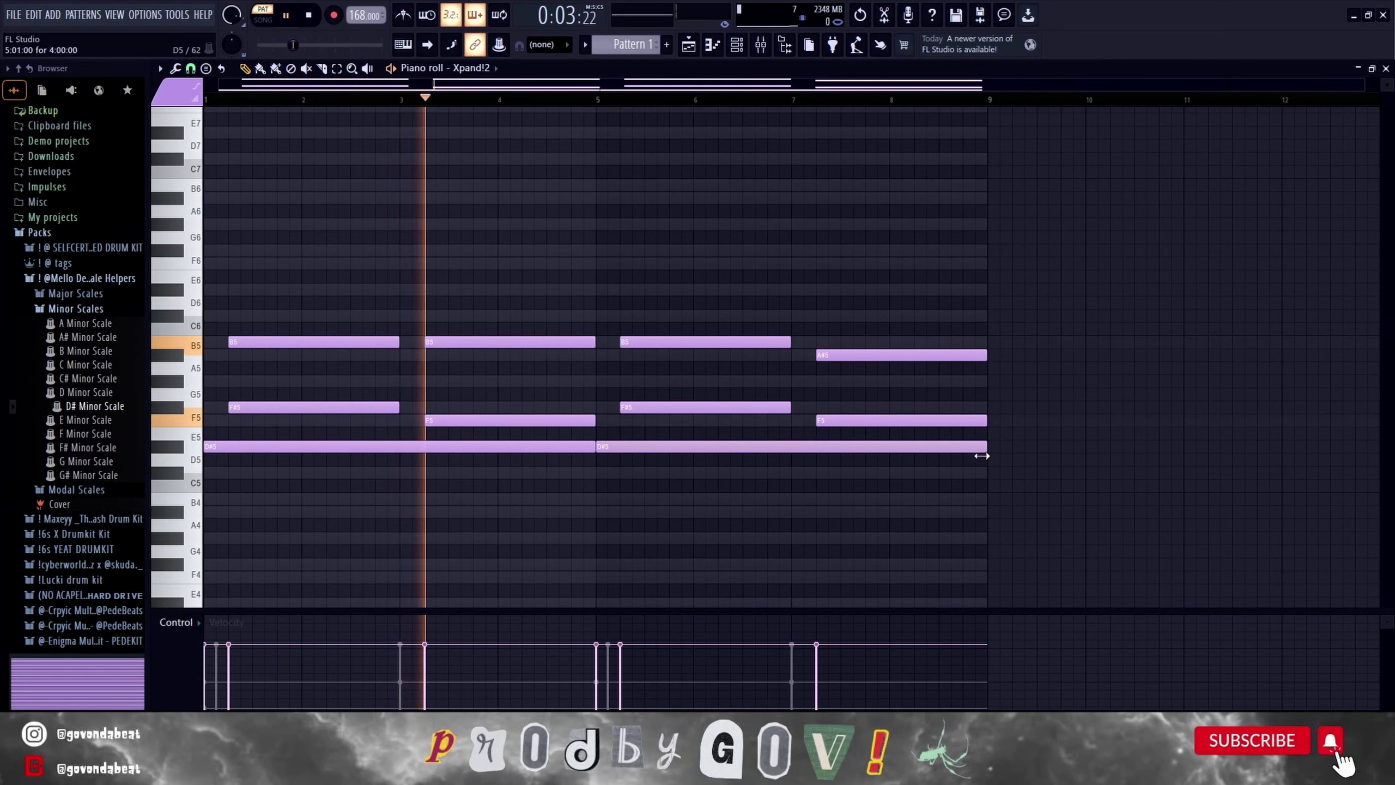
Listen to the pattern, delete the D#5 note at bar 5 and extend the one at bar 1 through bar 8.
{"action": "key", "text": "space"}
{"action": "key", "text": "space"}
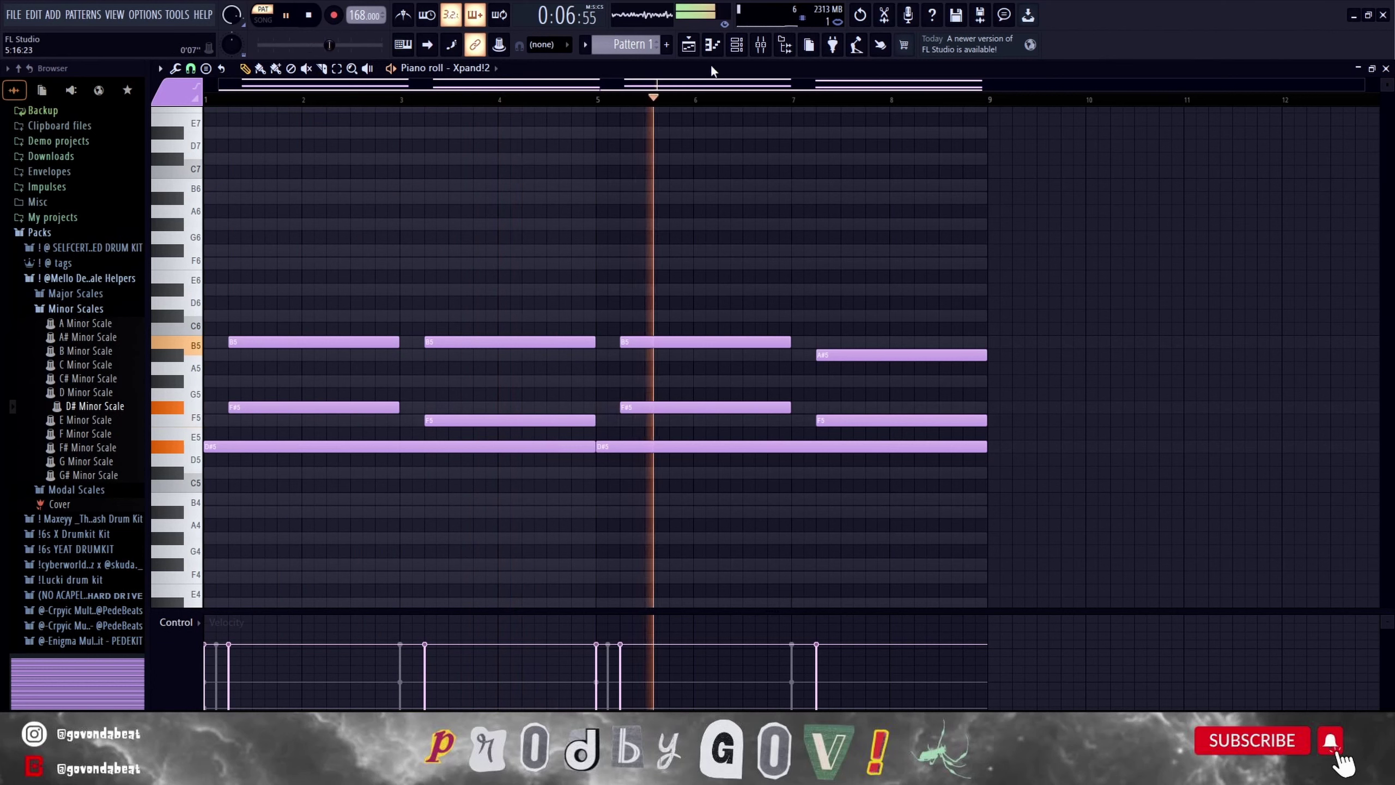
{"action": "right_click", "coordinate": [601, 447]}
{"action": "key", "text": "space"}
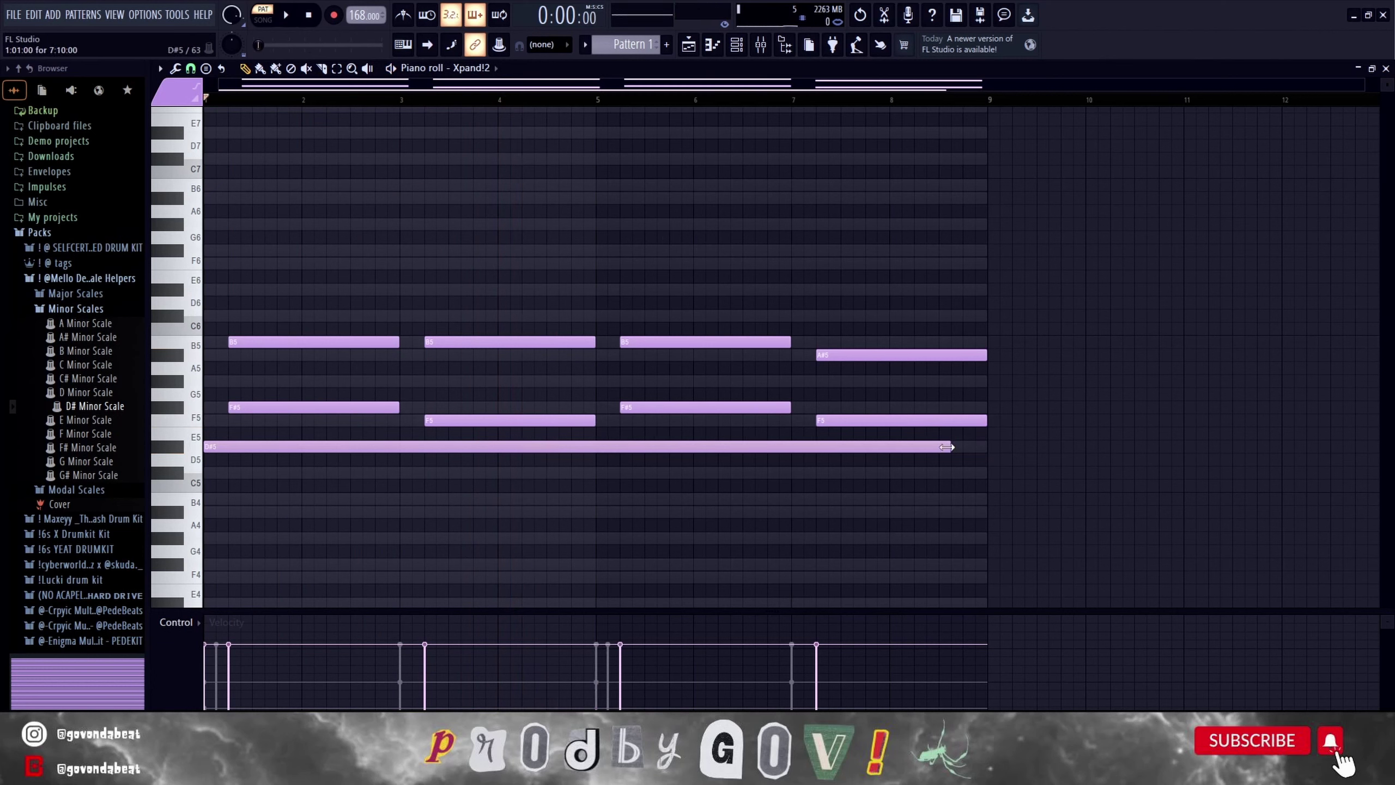
Add a second Xpand!2 channel and set its Part A to Spiccato Strings Up + Down+ from the 014 Strings category.
{"action": "key", "text": "F6"}
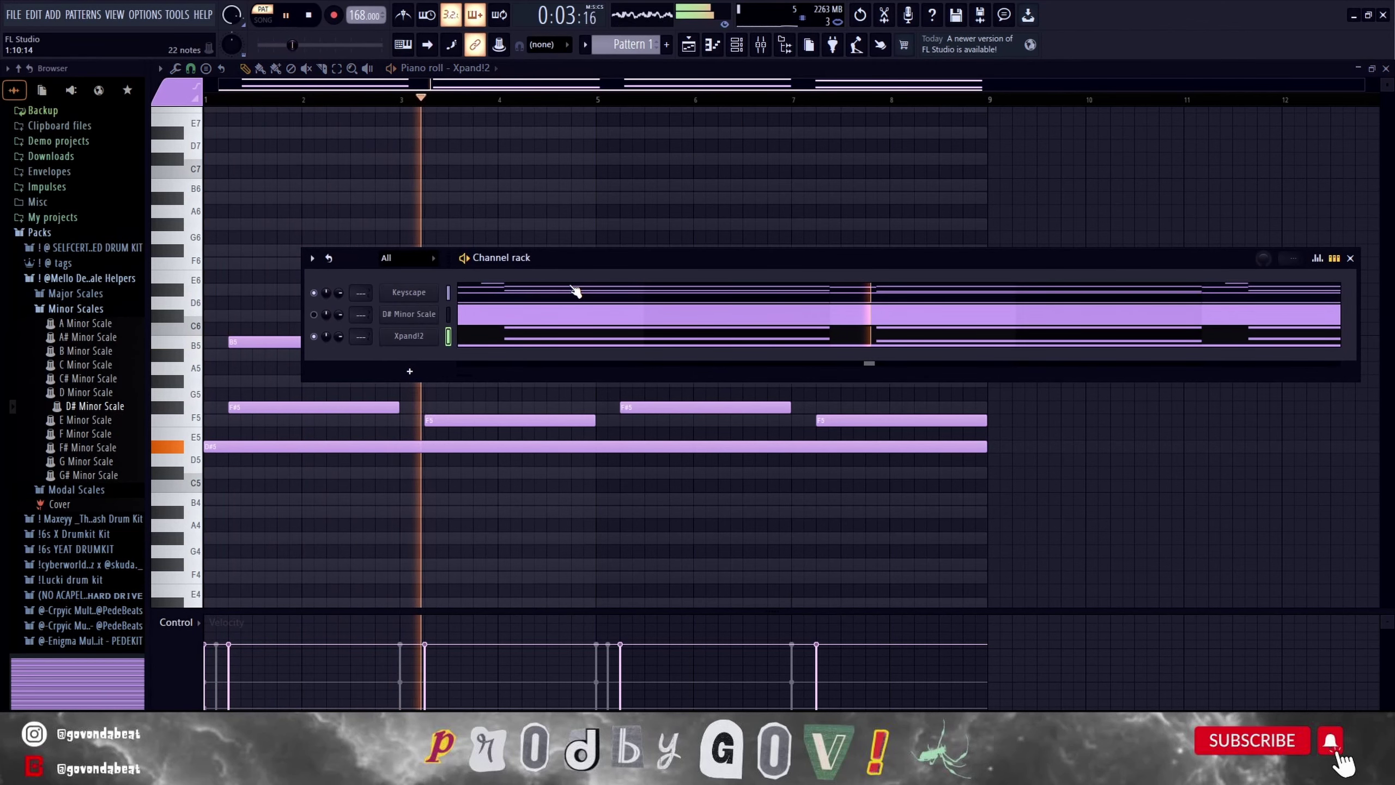
{"action": "left_click", "coordinate": [410, 371]}
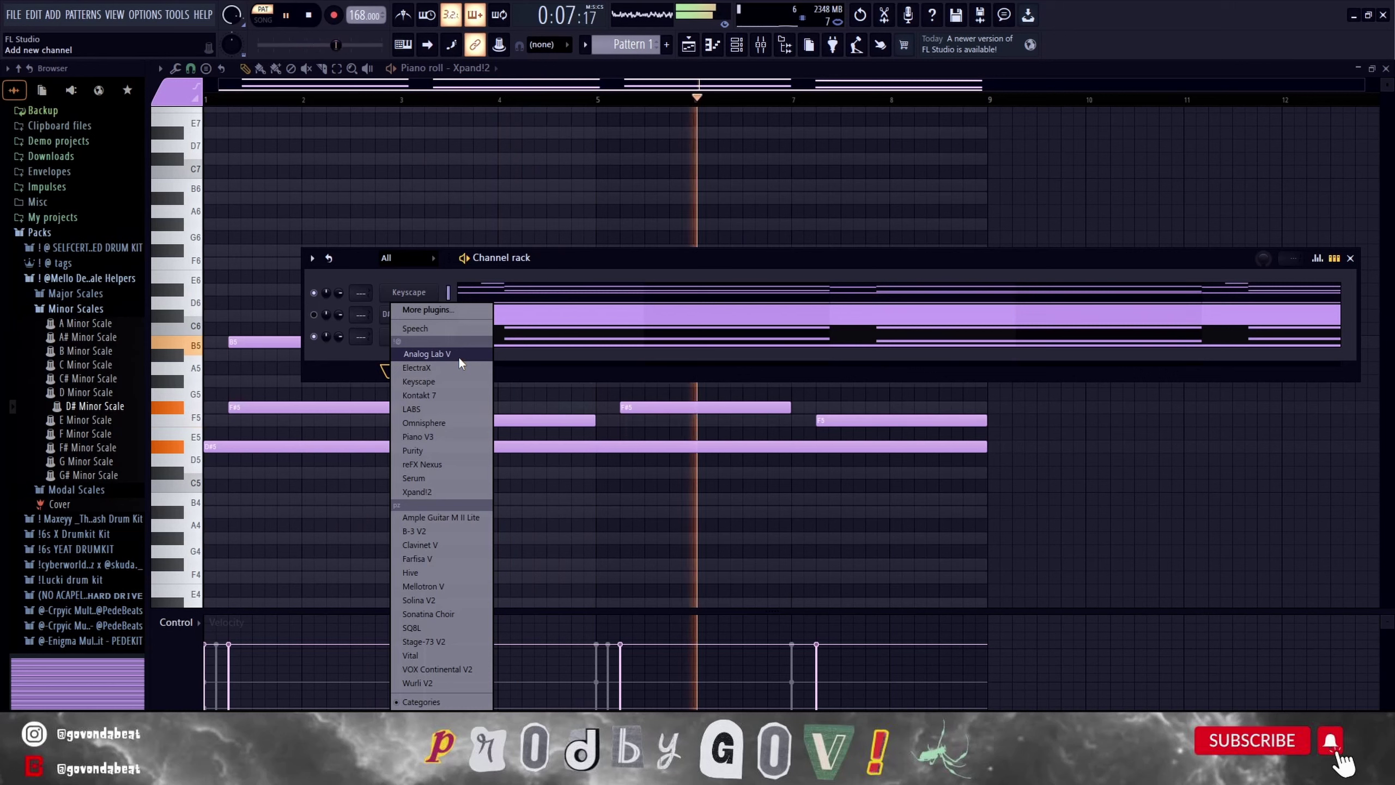
{"action": "left_click", "coordinate": [453, 490]}
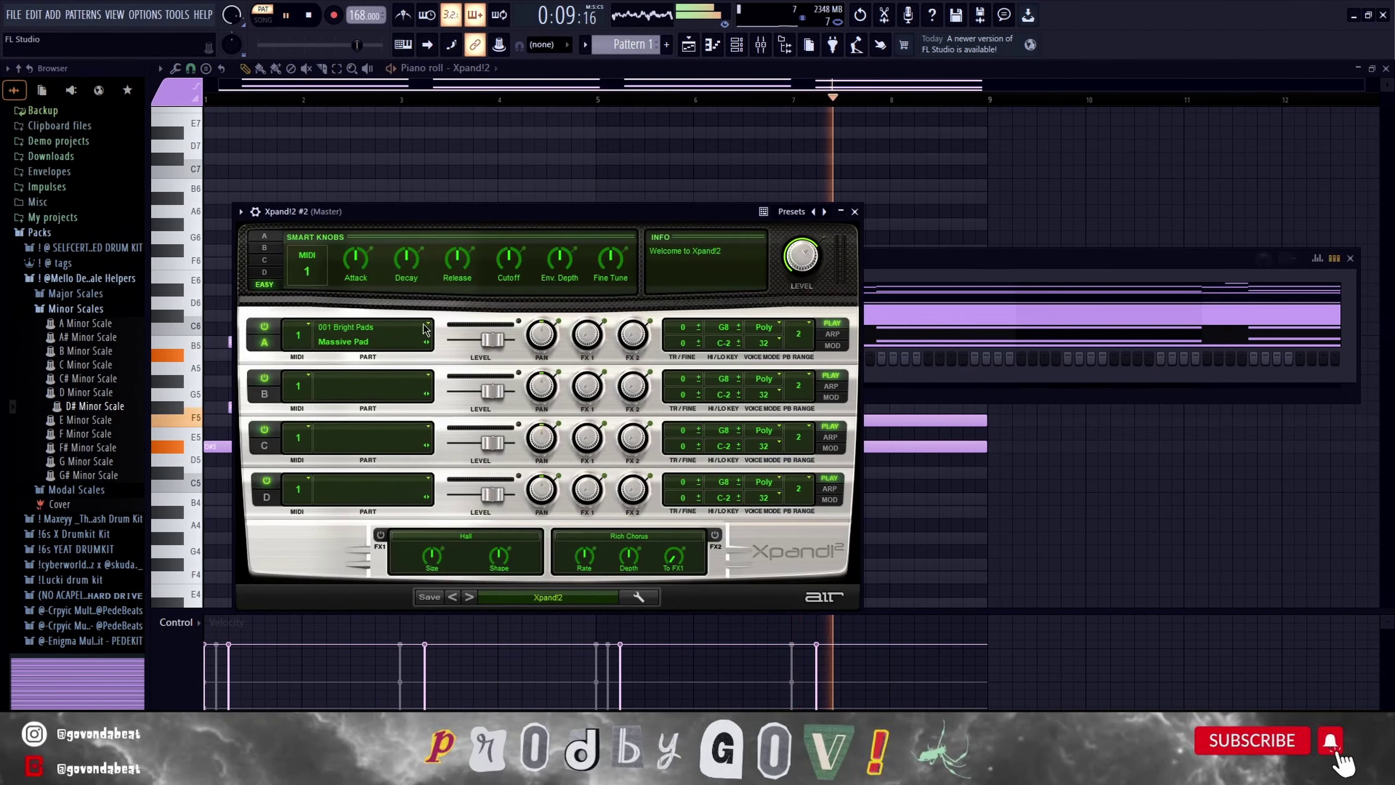
{"action": "left_click", "coordinate": [430, 326]}
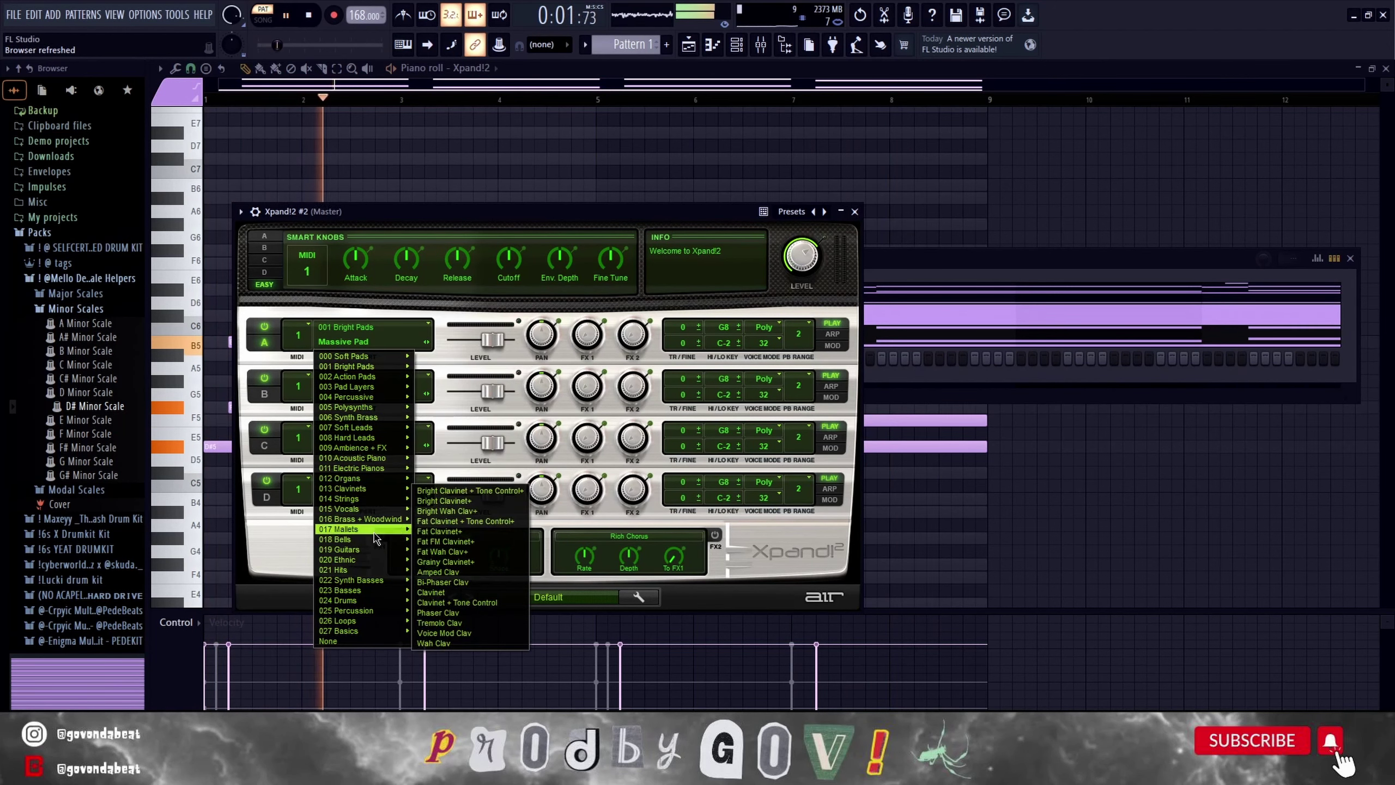
{"action": "mouse_move", "coordinate": [380, 531]}
{"action": "mouse_move", "coordinate": [379, 505]}
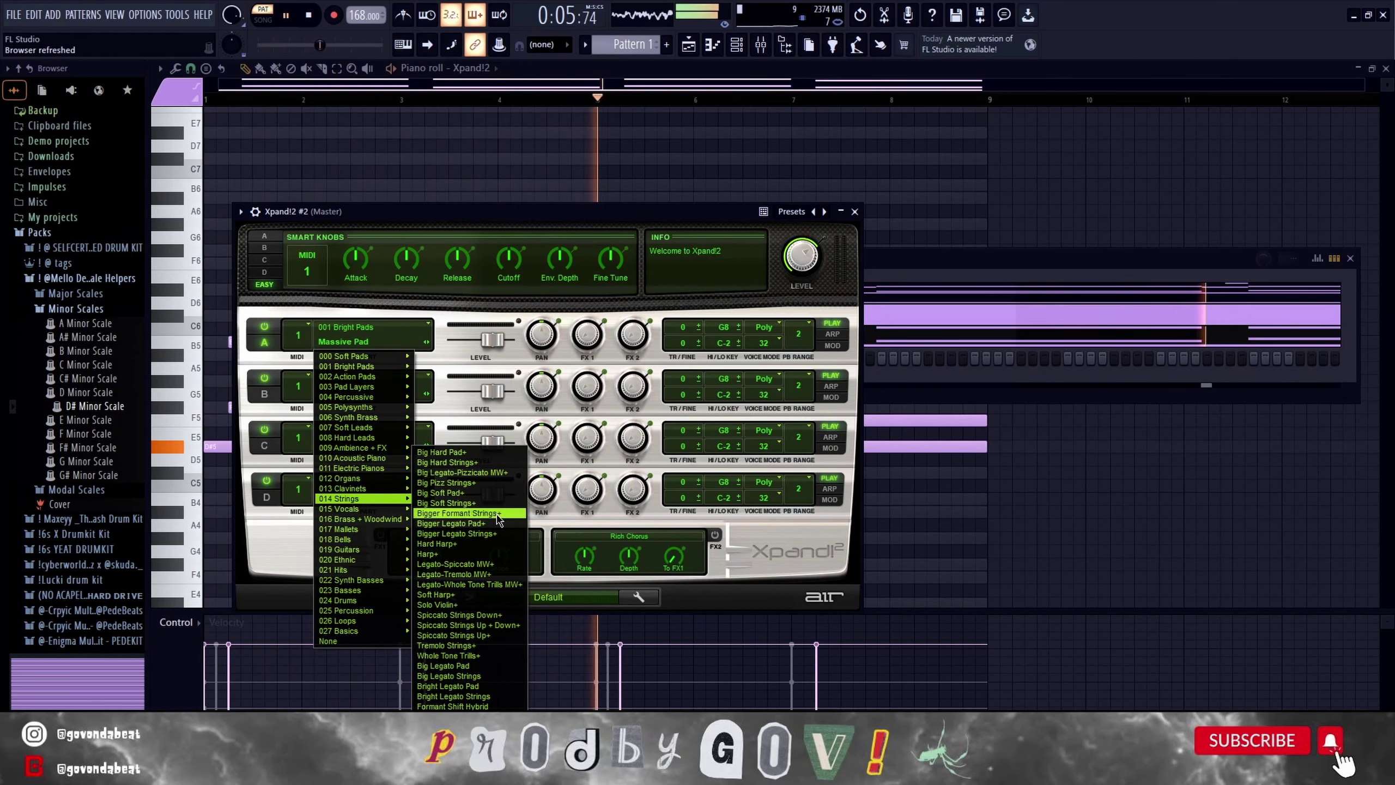
{"action": "left_click", "coordinate": [483, 625]}
{"action": "left_click", "coordinate": [855, 211]}
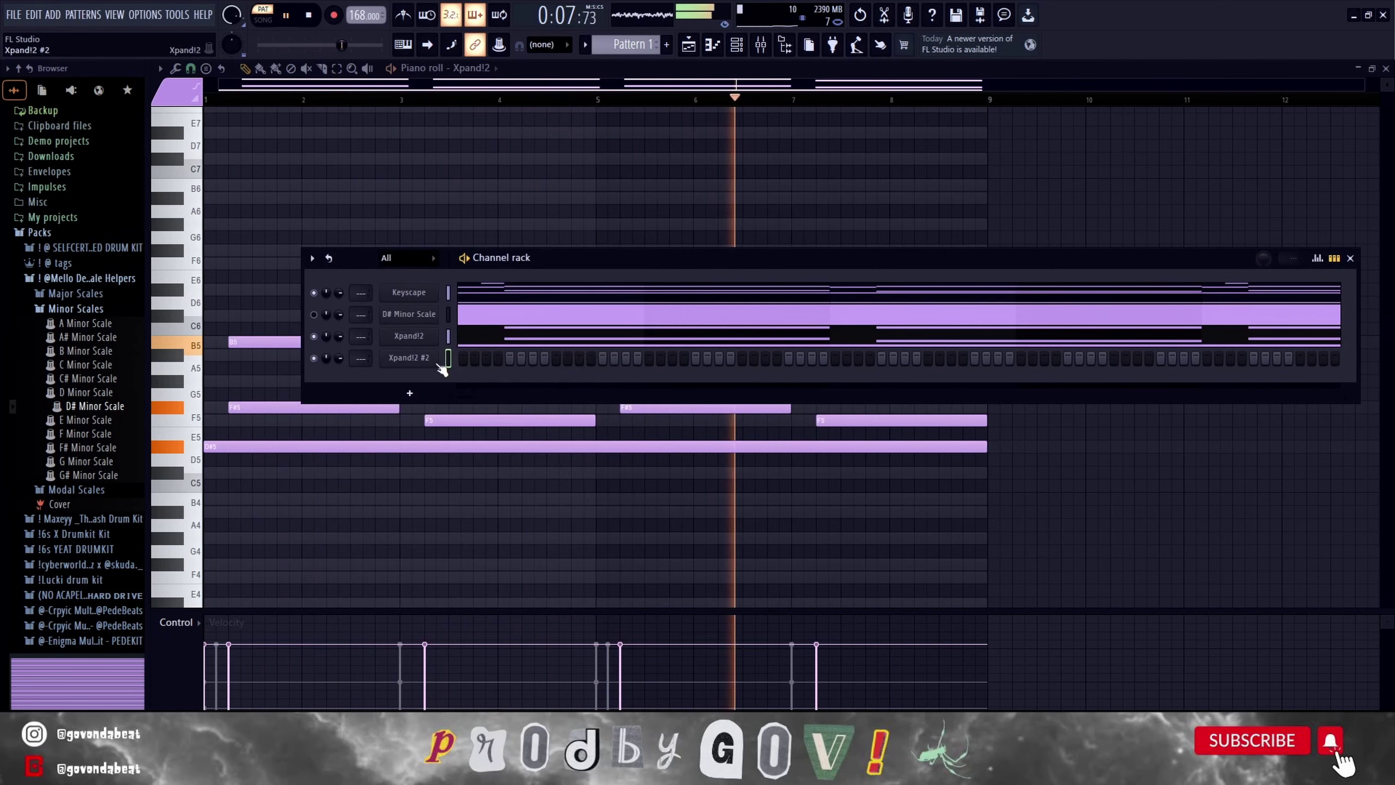
Open the second Xpand!2's piano roll and place four consecutive short notes at bar 1: D#6, F6, F#6 and G#6.
{"action": "right_click", "coordinate": [441, 351]}
{"action": "left_click", "coordinate": [442, 357]}
{"action": "left_click_drag", "start_coordinate": [243, 344], "coordinate": [209, 345]}
{"action": "mouse_move", "coordinate": [986, 343]}
{"action": "left_mouse_down"}
{"action": "mouse_move", "coordinate": [217, 357]}
{"action": "mouse_move", "coordinate": [202, 463]}
{"action": "mouse_move", "coordinate": [205, 447]}
{"action": "left_mouse_up"}
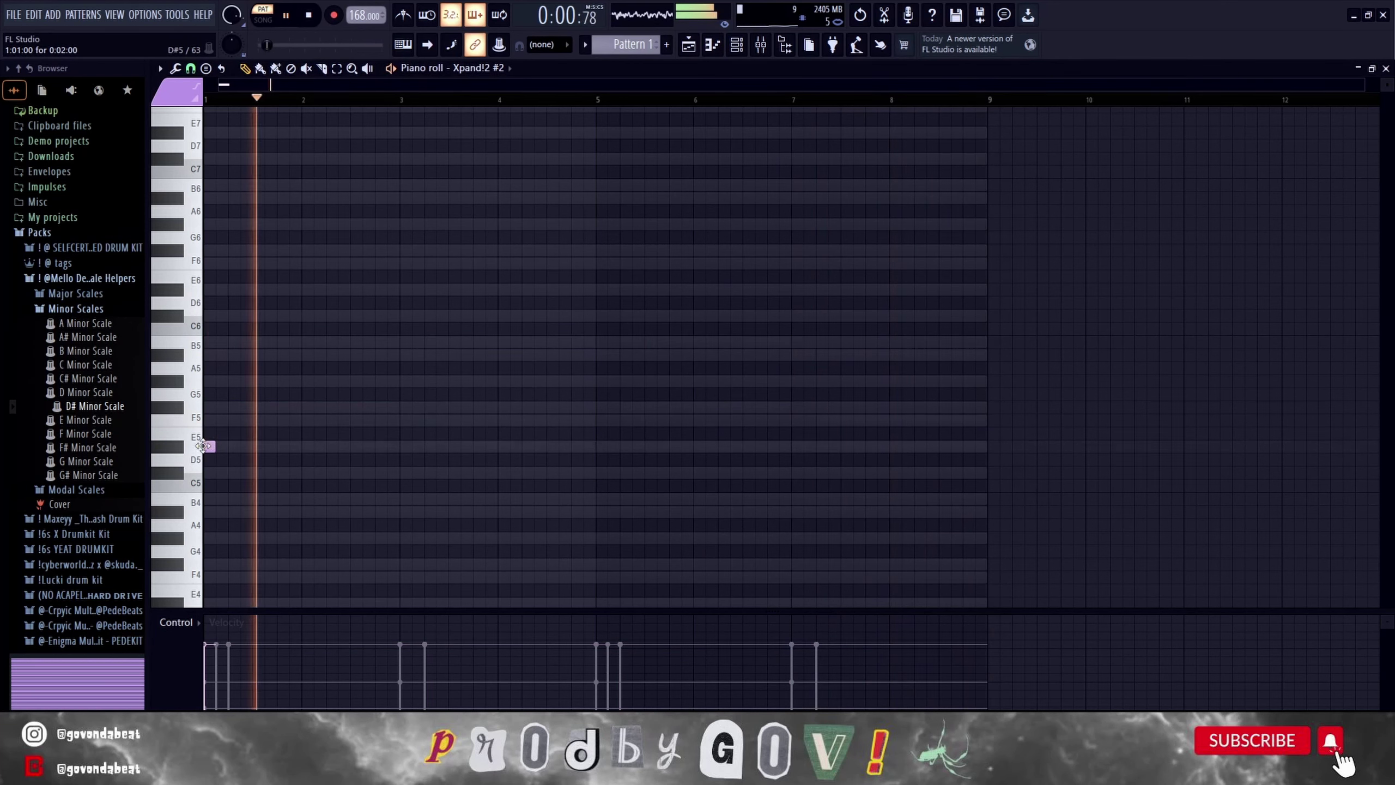
{"action": "key", "text": "ctrl+Up"}
{"action": "key", "text": "space"}
{"action": "scroll", "coordinate": [333, 412], "scroll_direction": "up", "scroll_amount": 3}
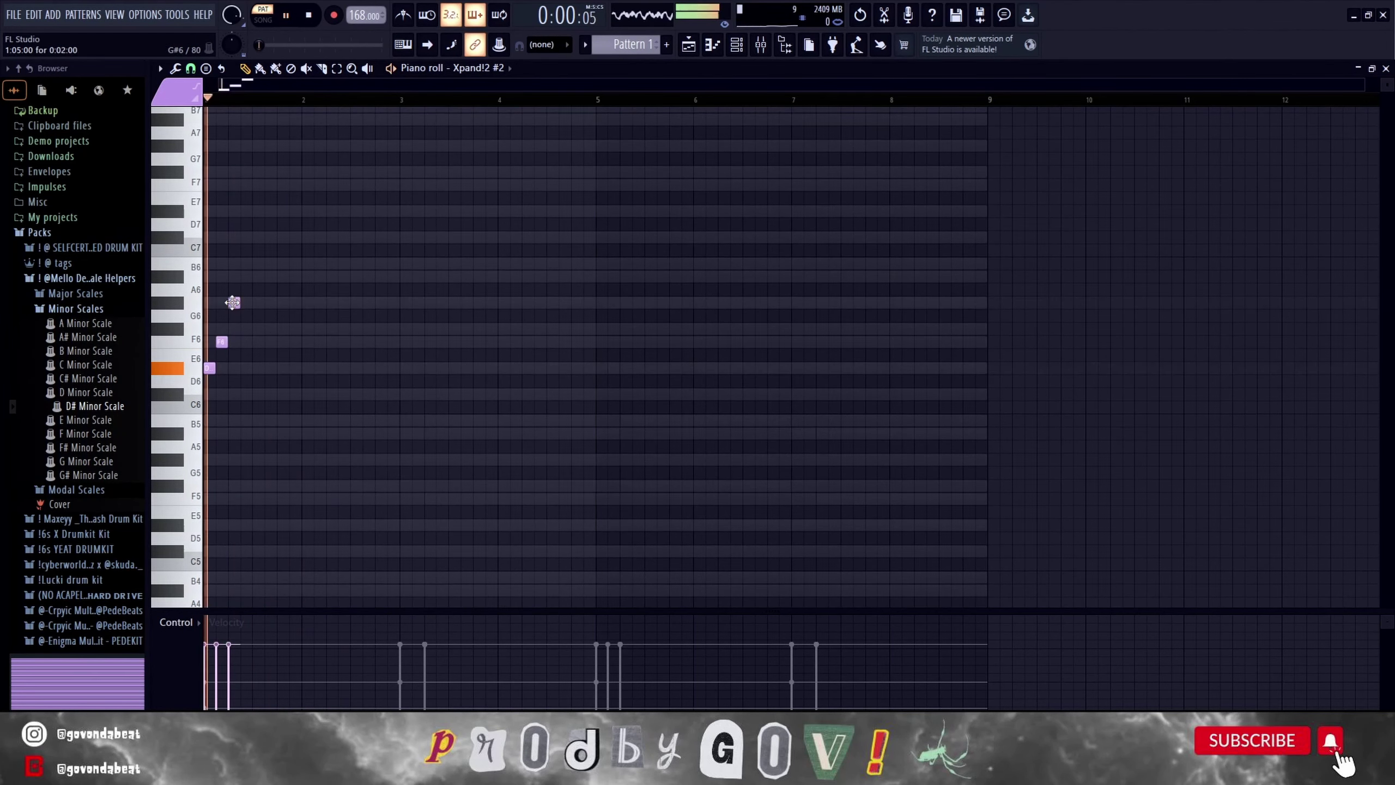
{"action": "key", "text": "space"}
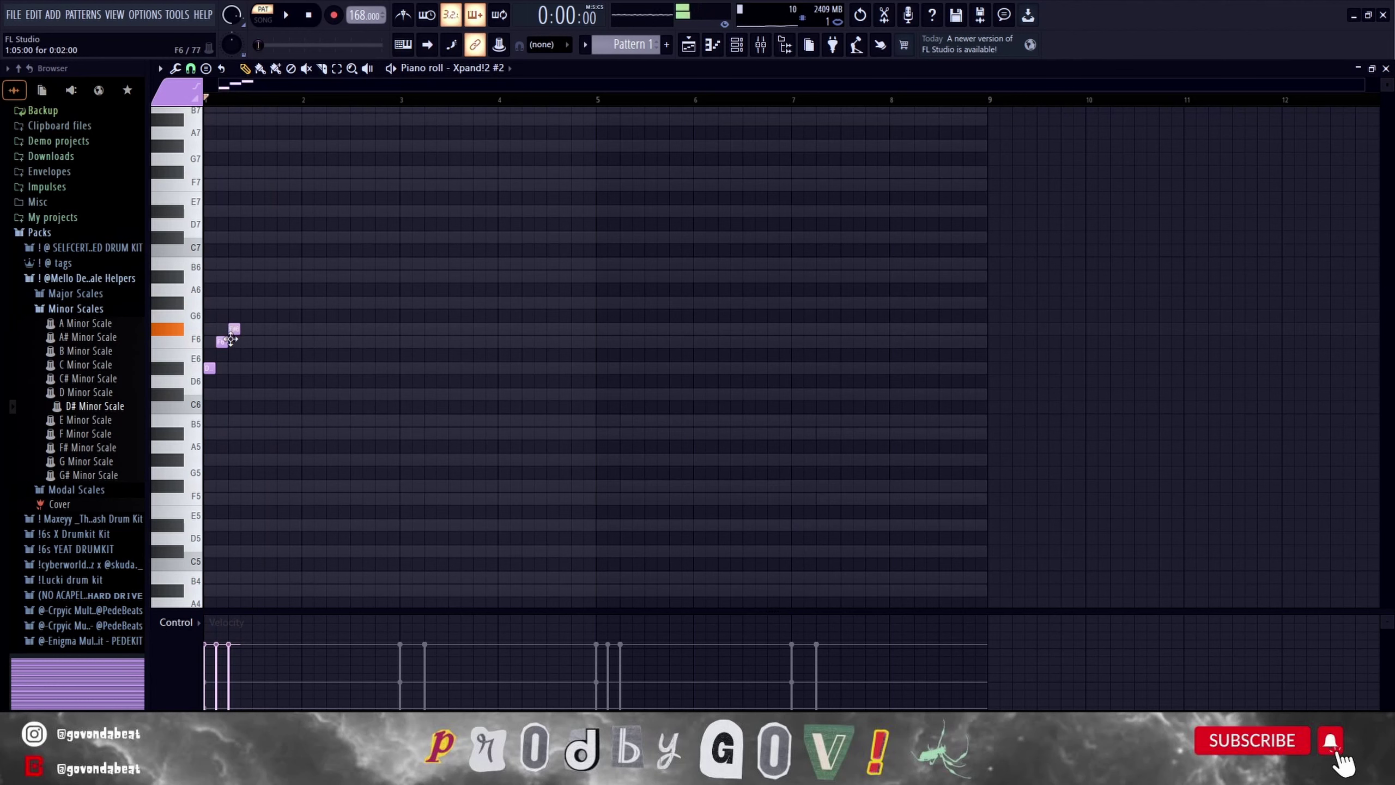
{"action": "left_click_drag", "start_coordinate": [257, 370], "coordinate": [247, 304]}
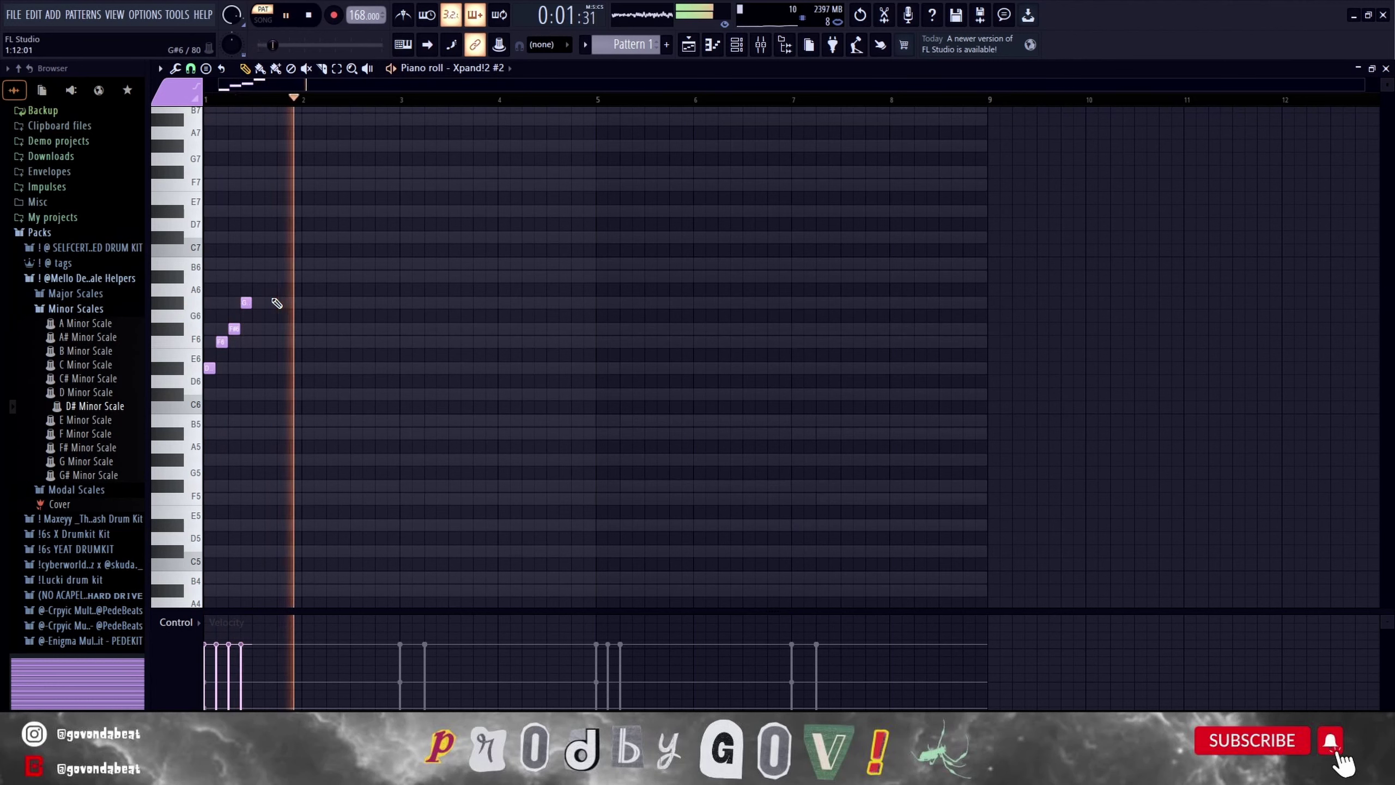
Delete the F#6 note, move G#6 into its place and add B6 as the phrase's fourth note.
{"action": "key", "text": "space"}
{"action": "scroll", "coordinate": [203, 347], "scroll_direction": "up", "scroll_amount": 3}
{"action": "right_click", "coordinate": [291, 328]}
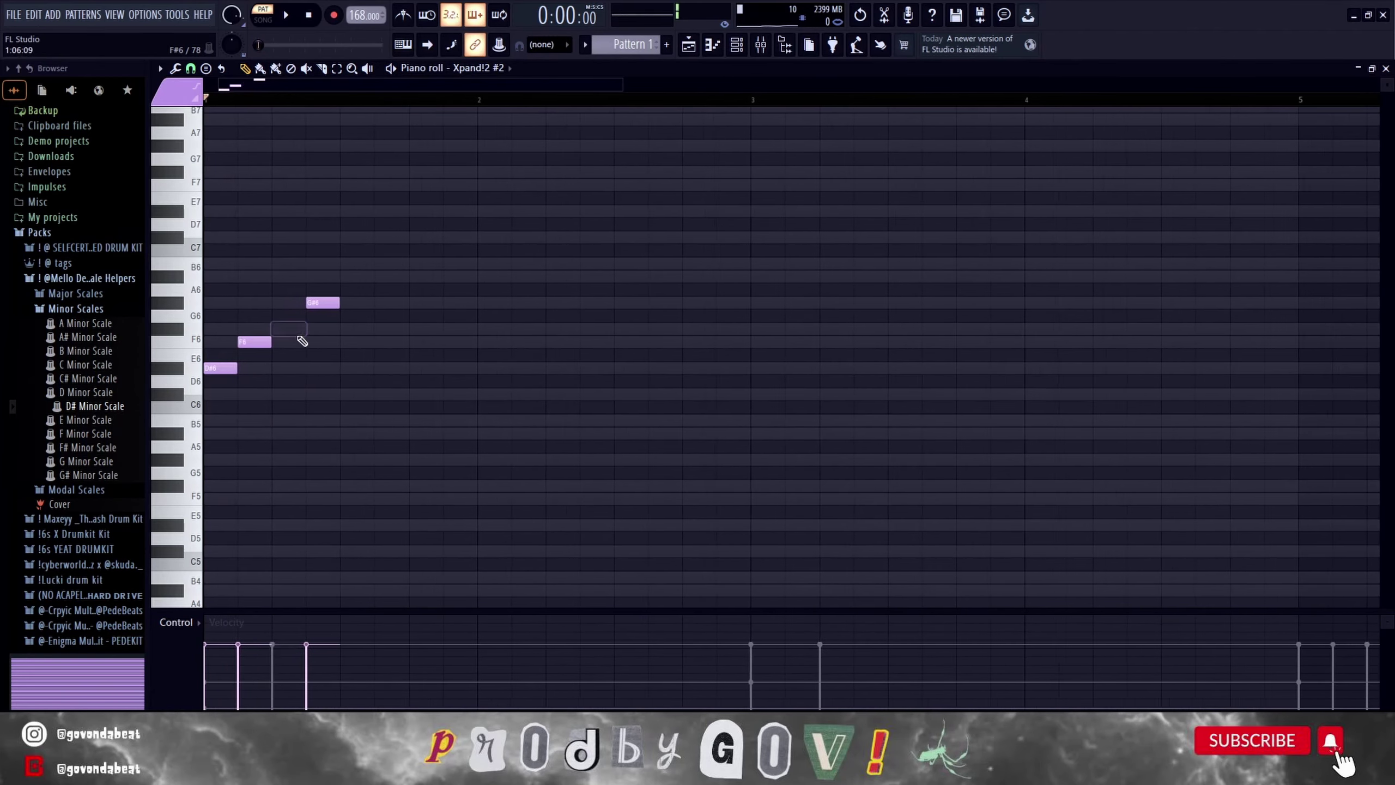
{"action": "left_click", "coordinate": [322, 304]}
{"action": "left_click", "coordinate": [324, 263]}
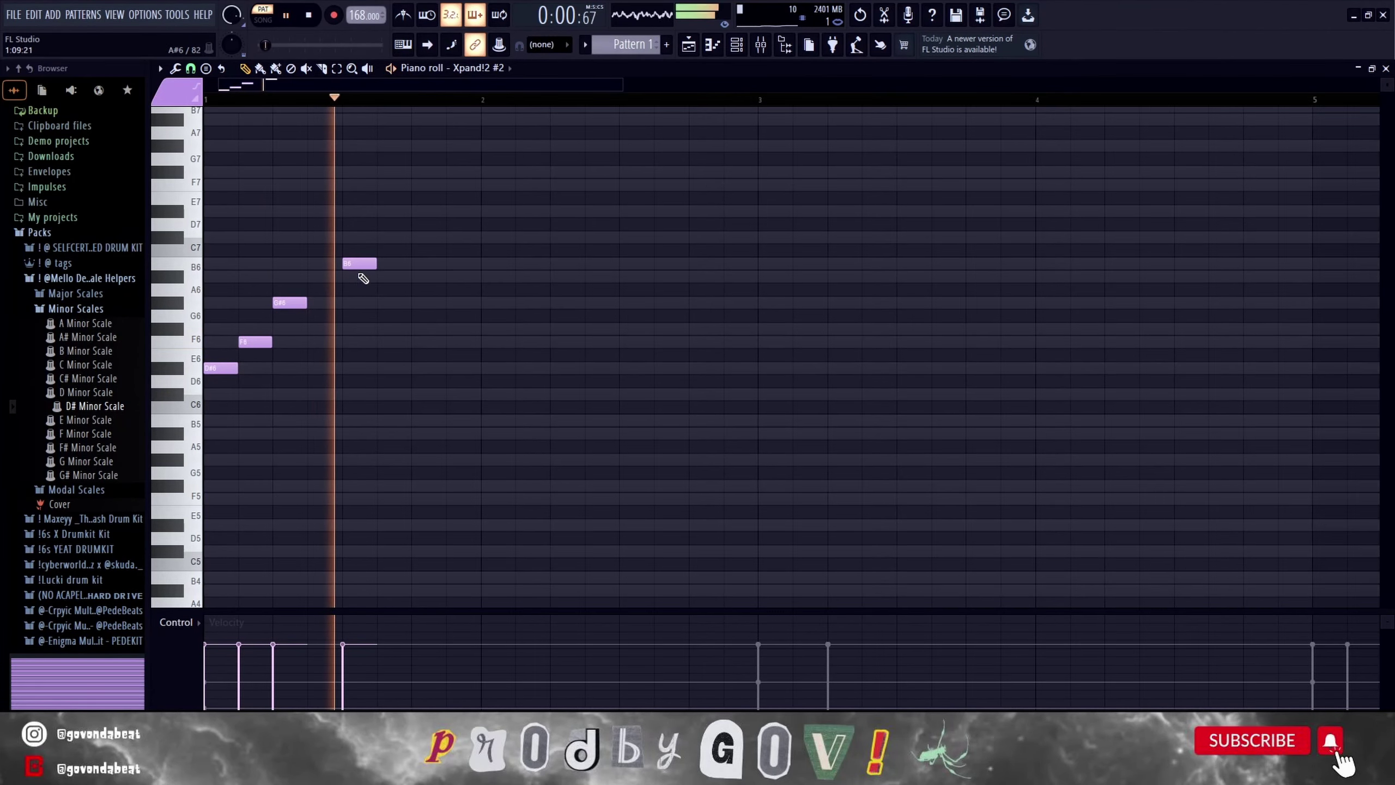
{"action": "scroll", "coordinate": [330, 335], "scroll_direction": "down", "scroll_amount": 3}
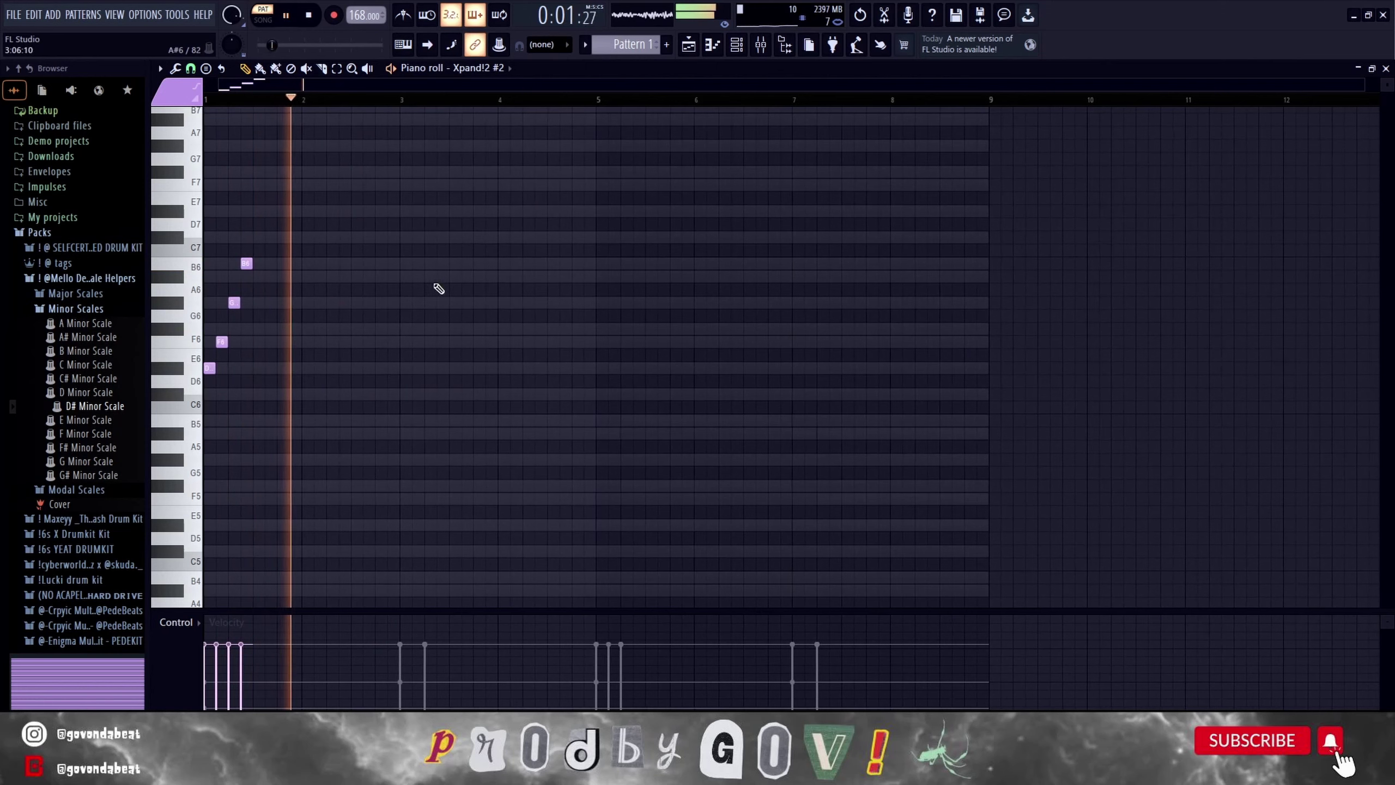
Duplicate the four-note phrase from bar 1 to the starts of bars 3, 5 and 7 and play it back.
{"action": "left_click_drag", "start_coordinate": [400, 102], "coordinate": [205, 108]}
{"action": "key", "text": "ctrl+b"}
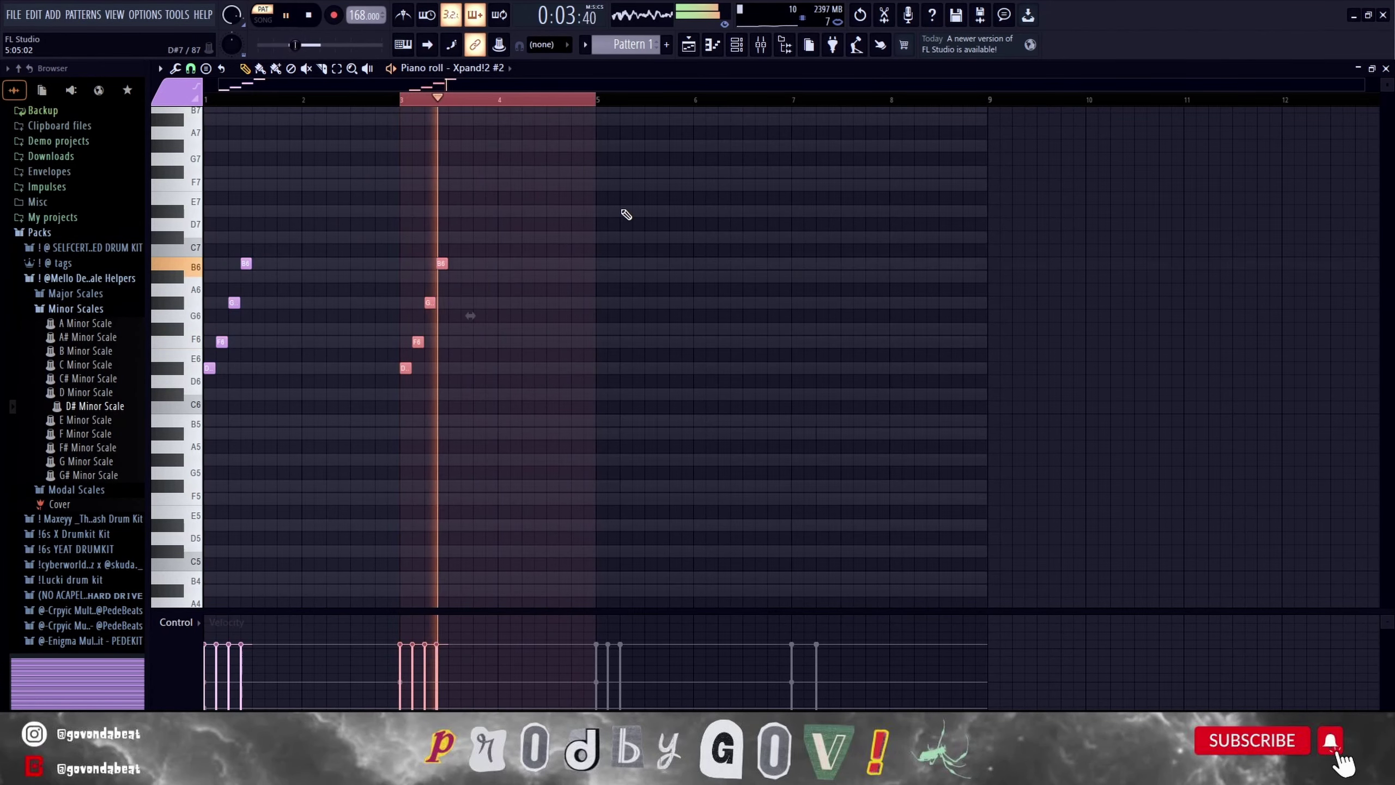
{"action": "key", "text": "ctrl+b"}
{"action": "key", "text": "ctrl+b"}
{"action": "key", "text": "ctrl+d"}
{"action": "key", "text": "space"}
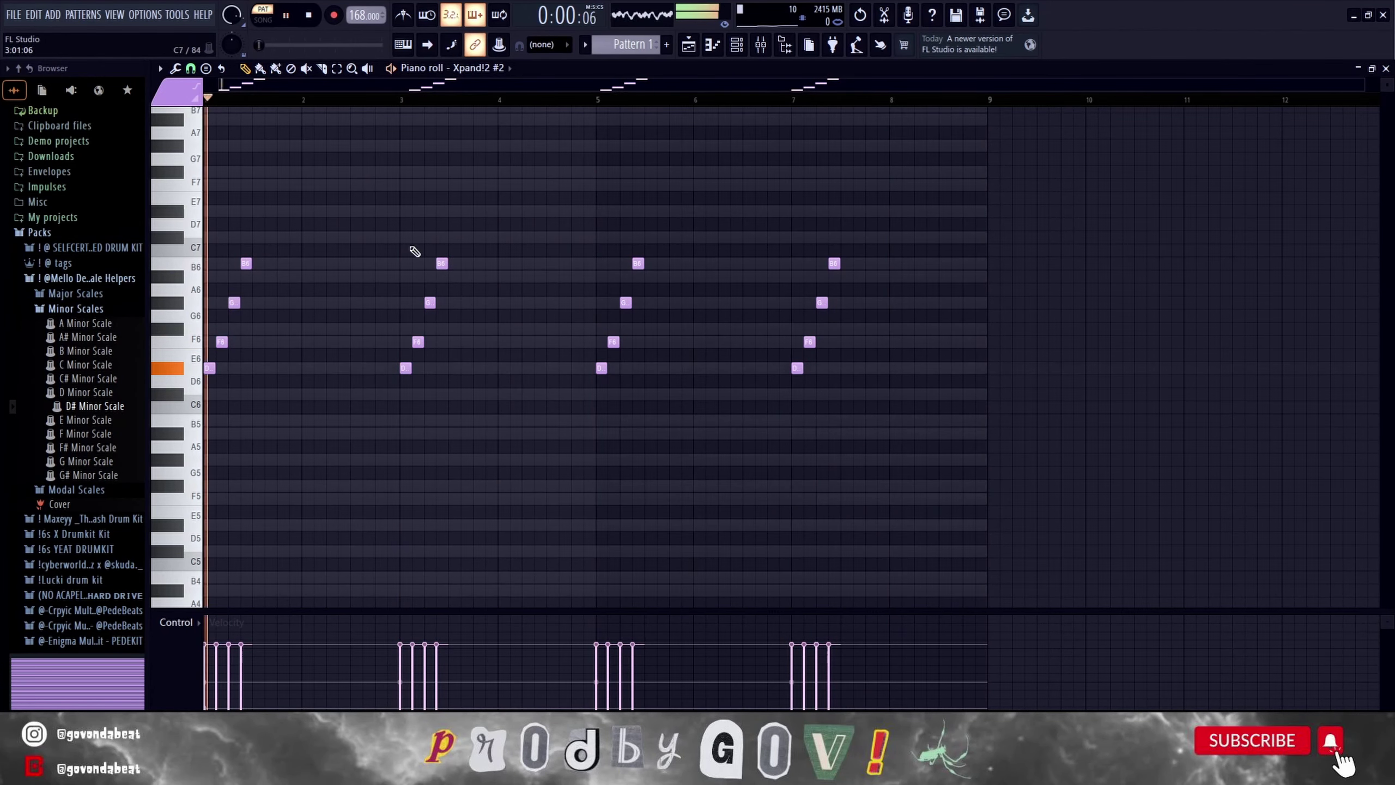
Transpose all the string phrases down one octave and lower the third note at bars 1 and 5 to F#5.
{"action": "key", "text": "space"}
{"action": "key", "text": "ctrl+Down"}
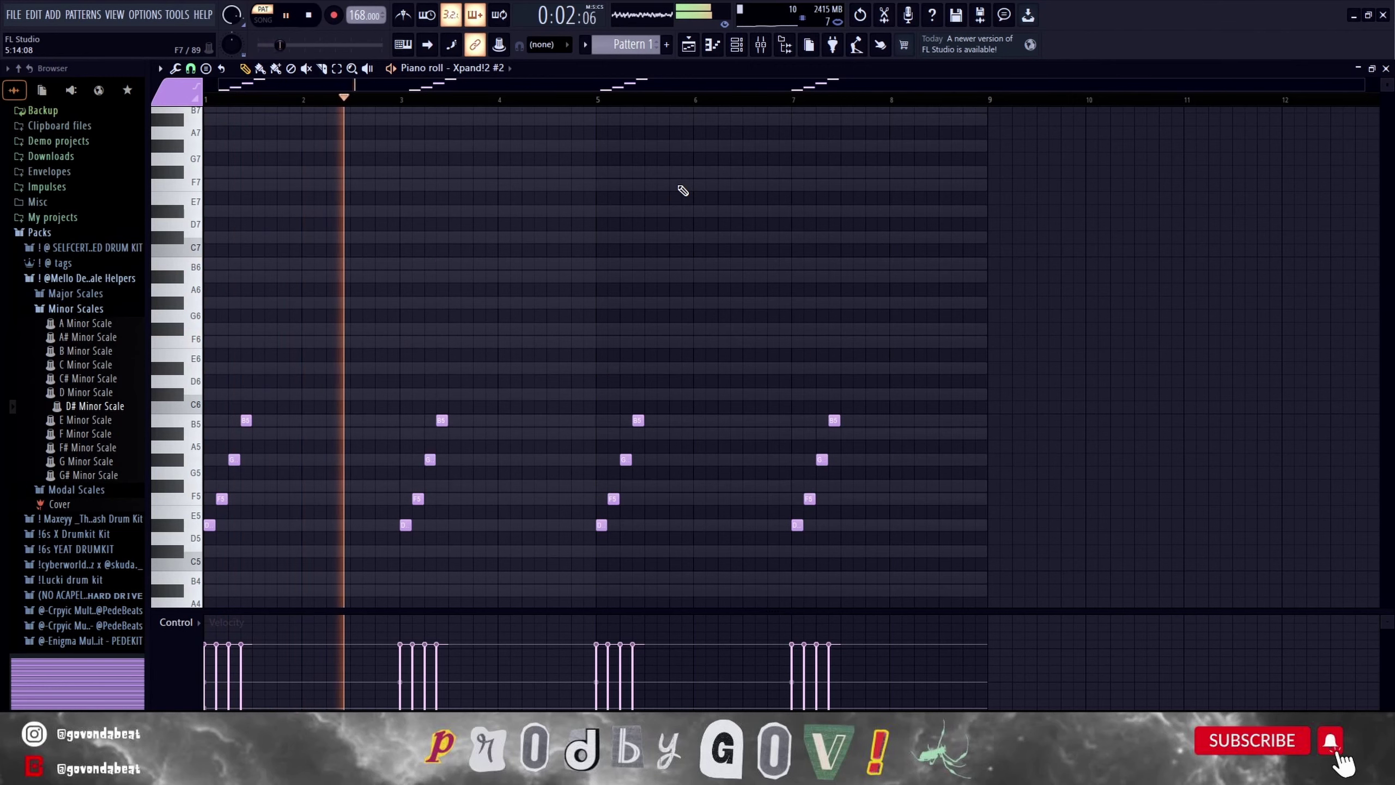
{"action": "scroll", "coordinate": [564, 246], "scroll_direction": "down", "scroll_amount": 4}
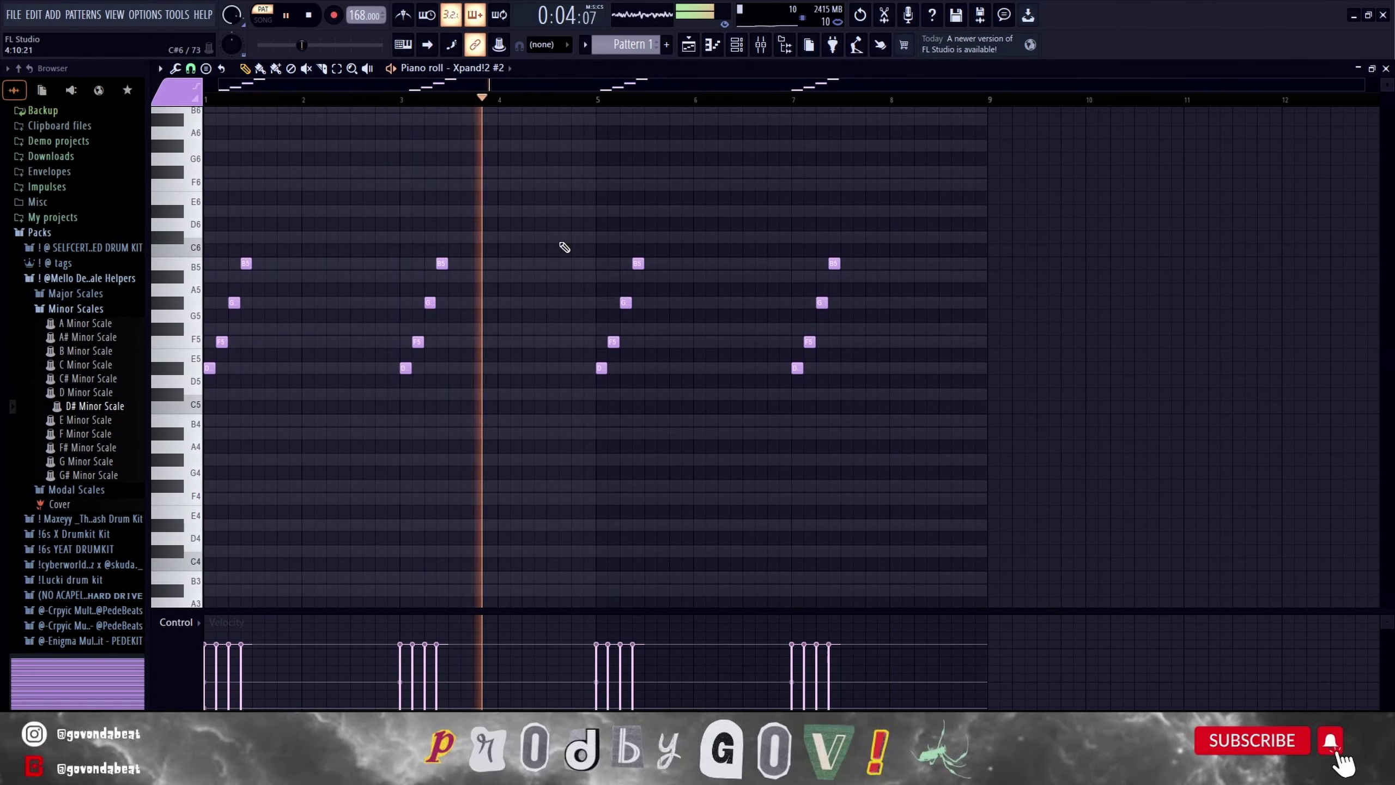
{"action": "scroll", "coordinate": [569, 243], "scroll_direction": "up", "scroll_amount": 2}
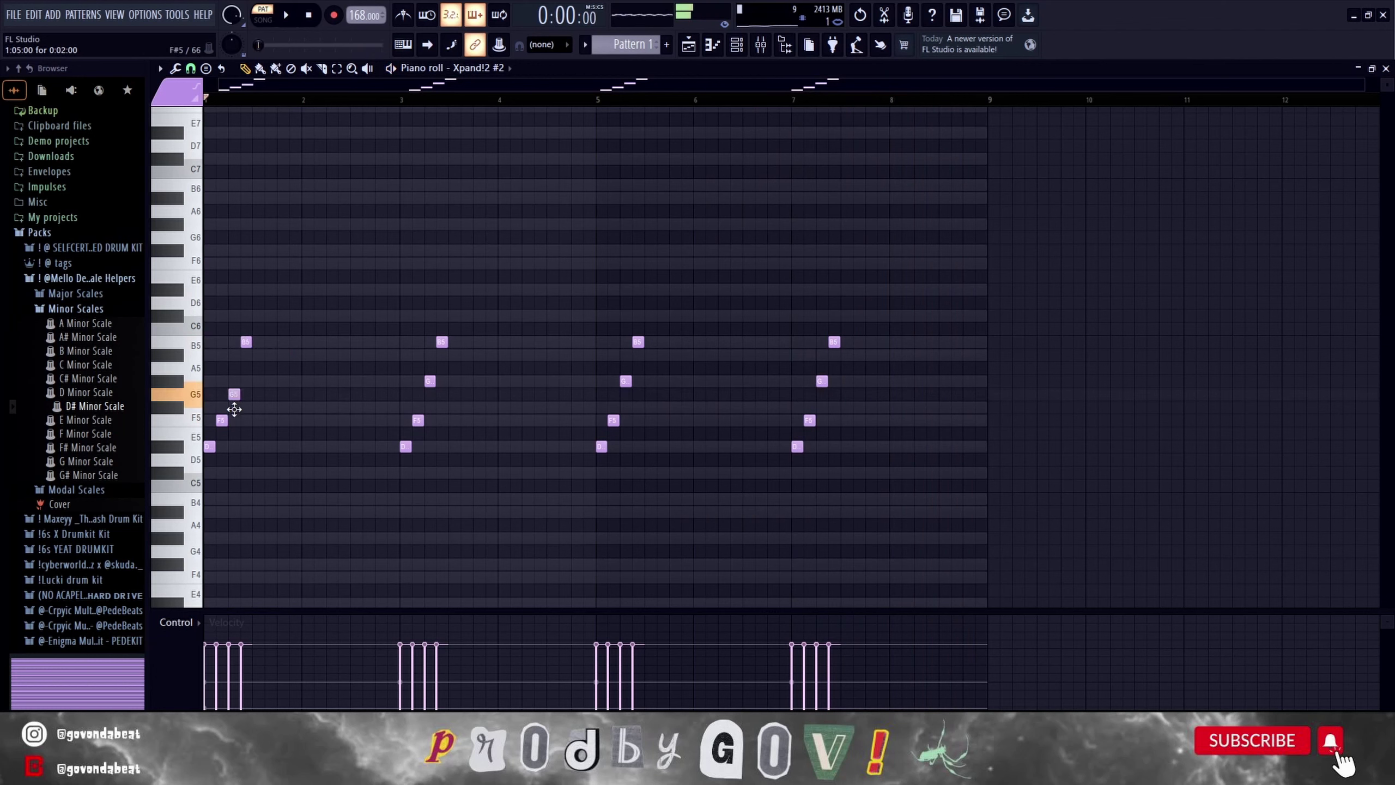
{"action": "key", "text": "space"}
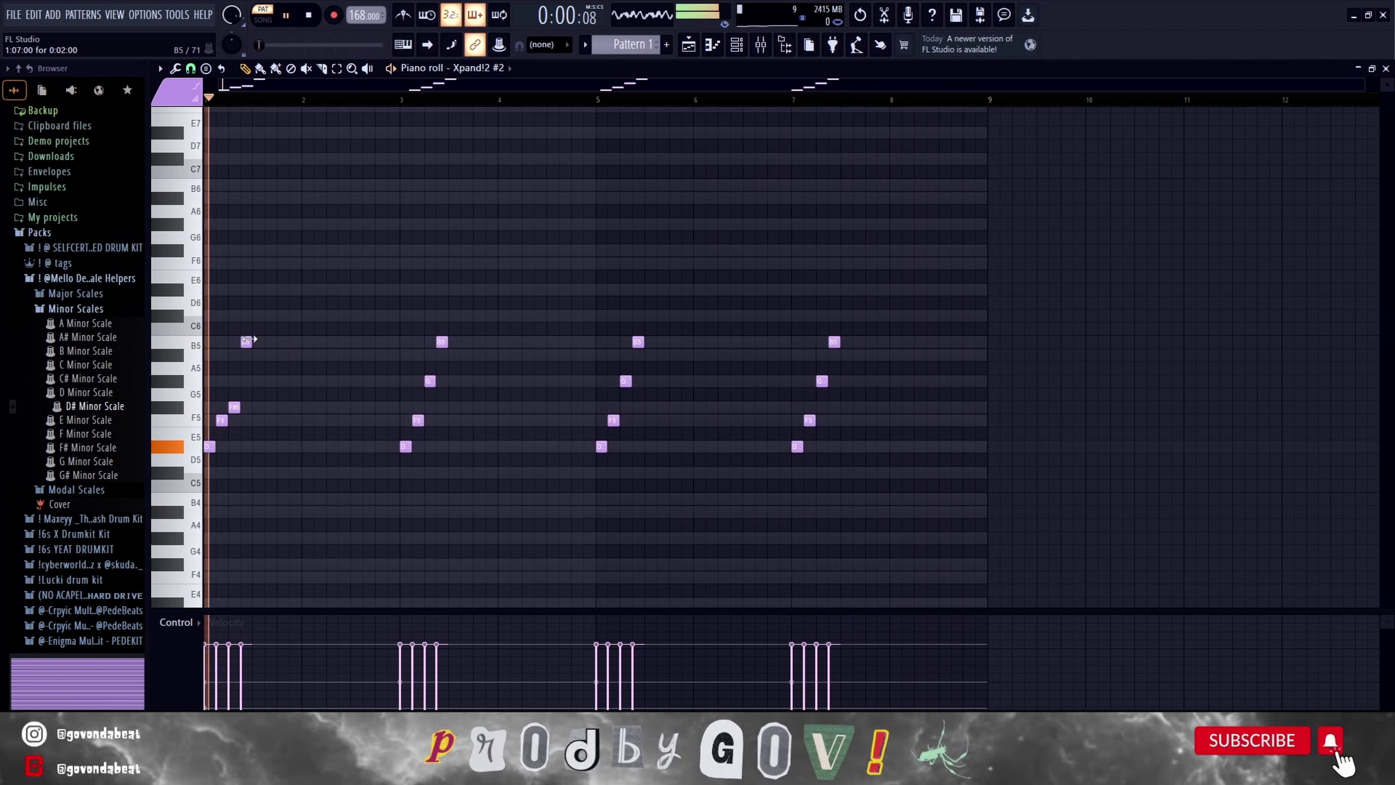
{"action": "left_click_drag", "start_coordinate": [624, 379], "coordinate": [620, 408]}
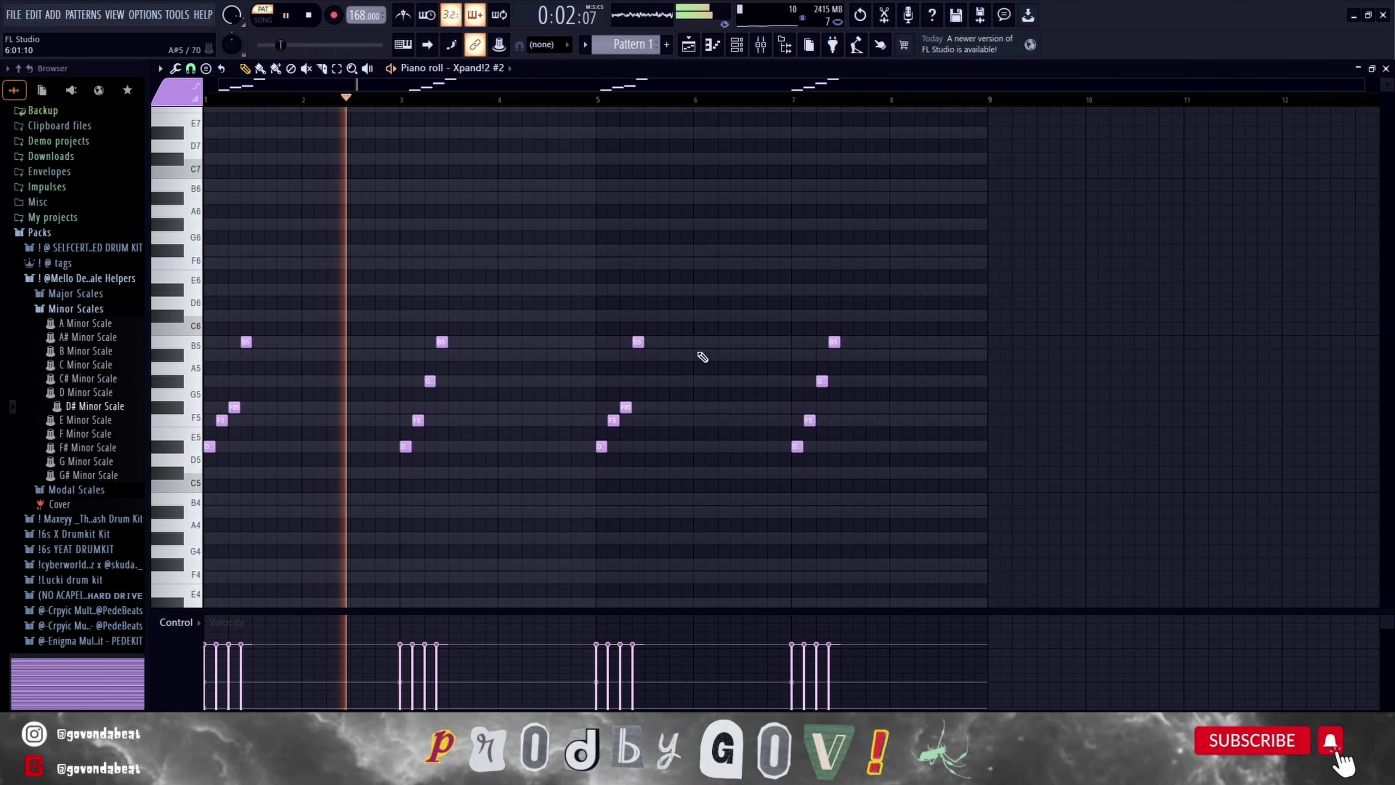
Open the Keyscape piano roll and randomize the velocity levels of its notes.
{"action": "key", "text": "F6"}
{"action": "right_click", "coordinate": [436, 289]}
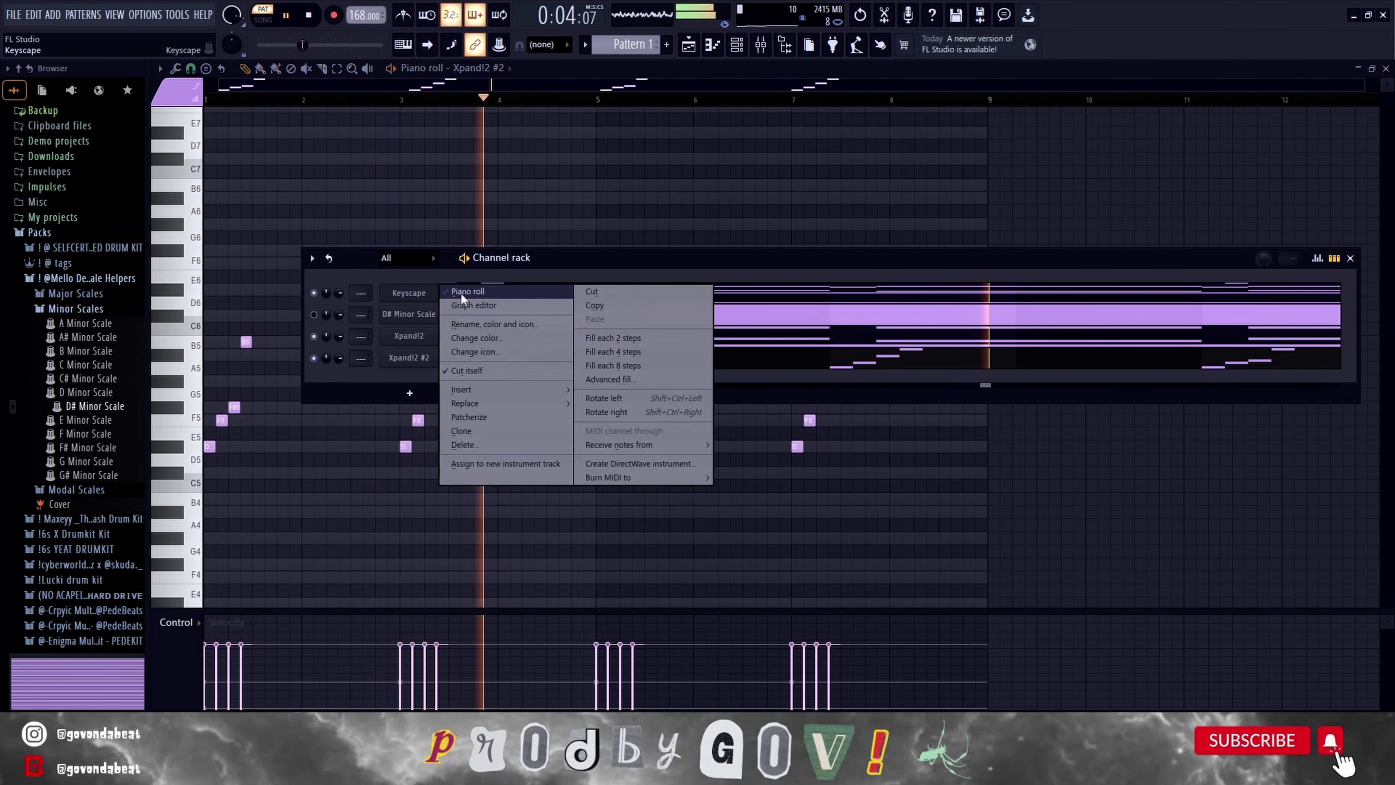
{"action": "left_click", "coordinate": [461, 293]}
{"action": "key", "text": "alt+r"}
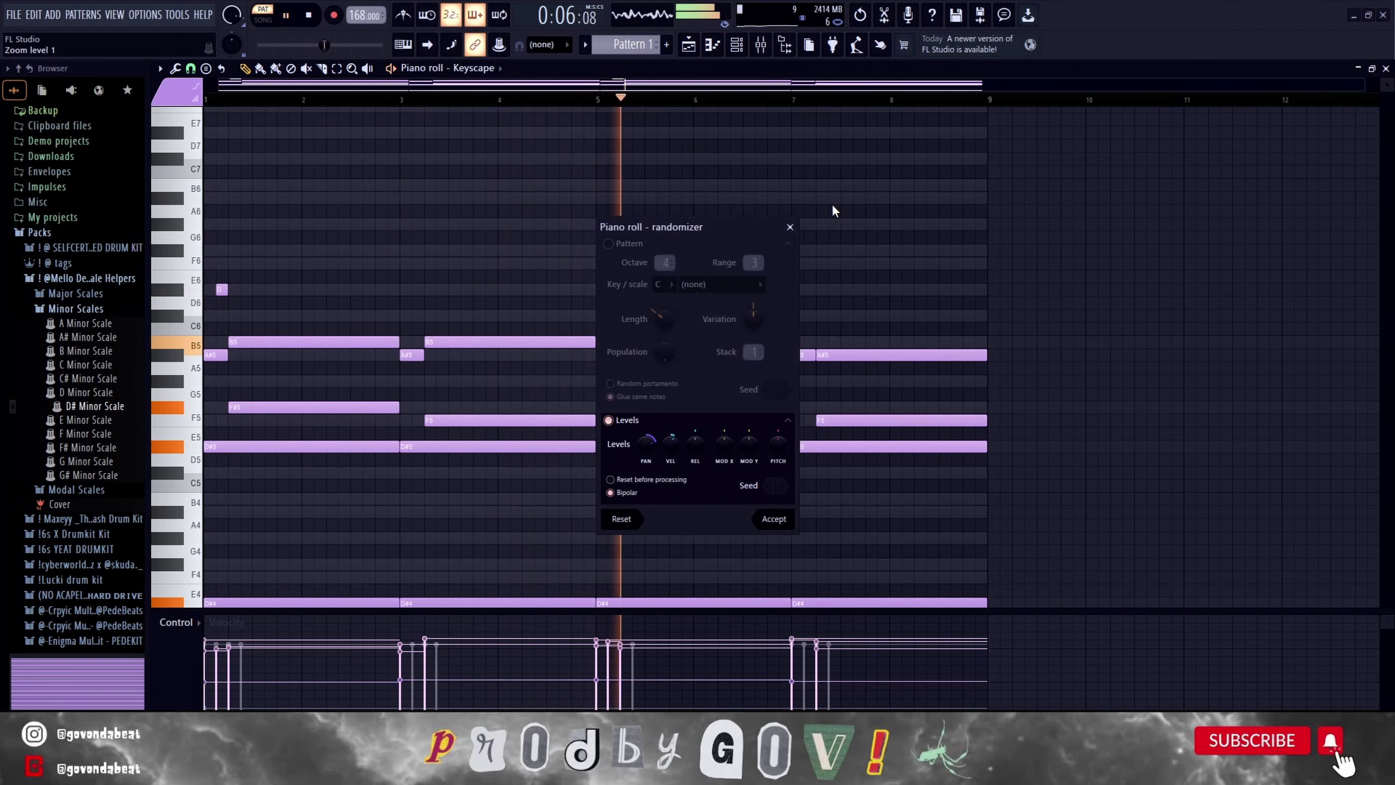
{"action": "left_click_drag", "start_coordinate": [652, 434], "coordinate": [671, 432]}
{"action": "left_click", "coordinate": [772, 518]}
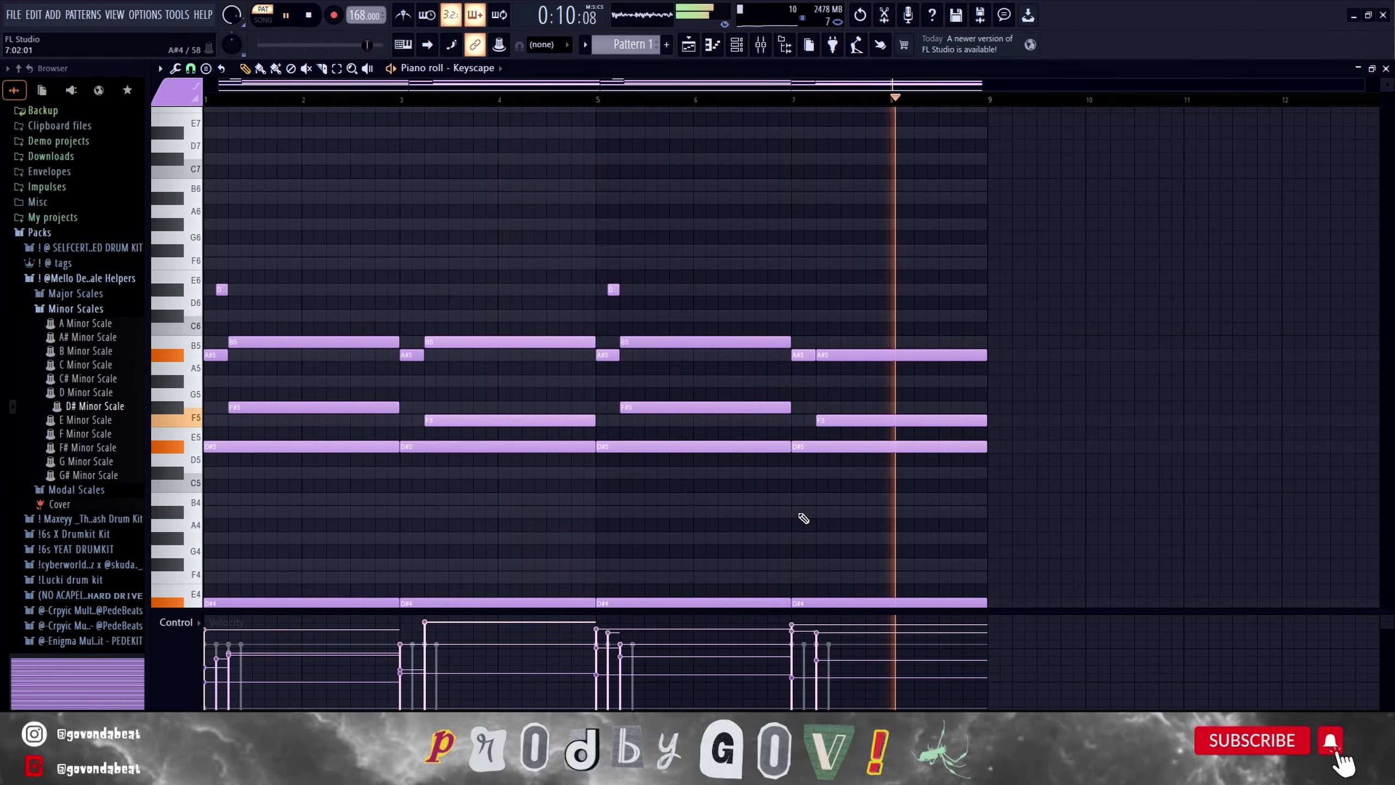
{"action": "scroll", "coordinate": [787, 187], "scroll_direction": "down", "scroll_amount": 3}
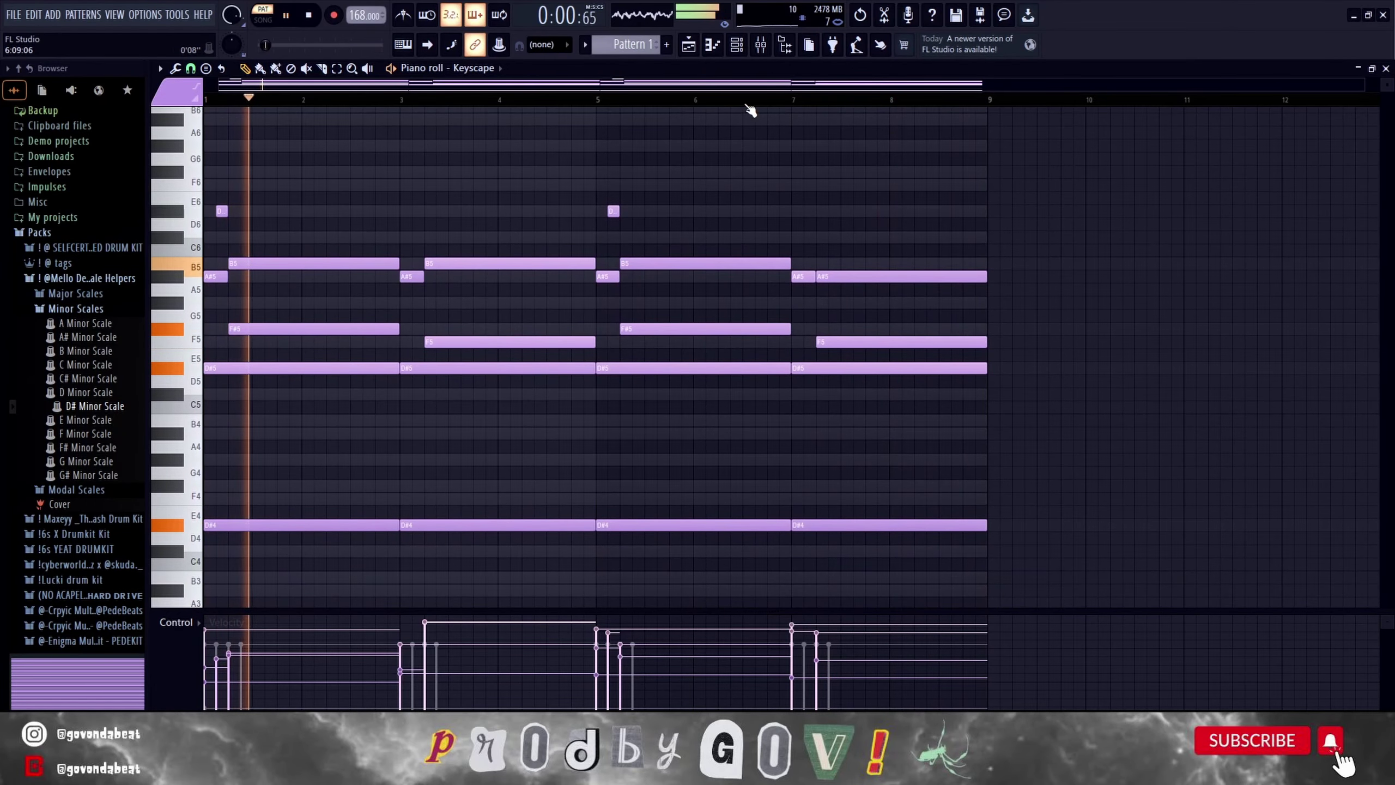
Add an Analog Lab V channel and open its CRYPTIC - ANALOG BANK sound bank.
{"action": "key", "text": "F6"}
{"action": "left_click", "coordinate": [433, 391]}
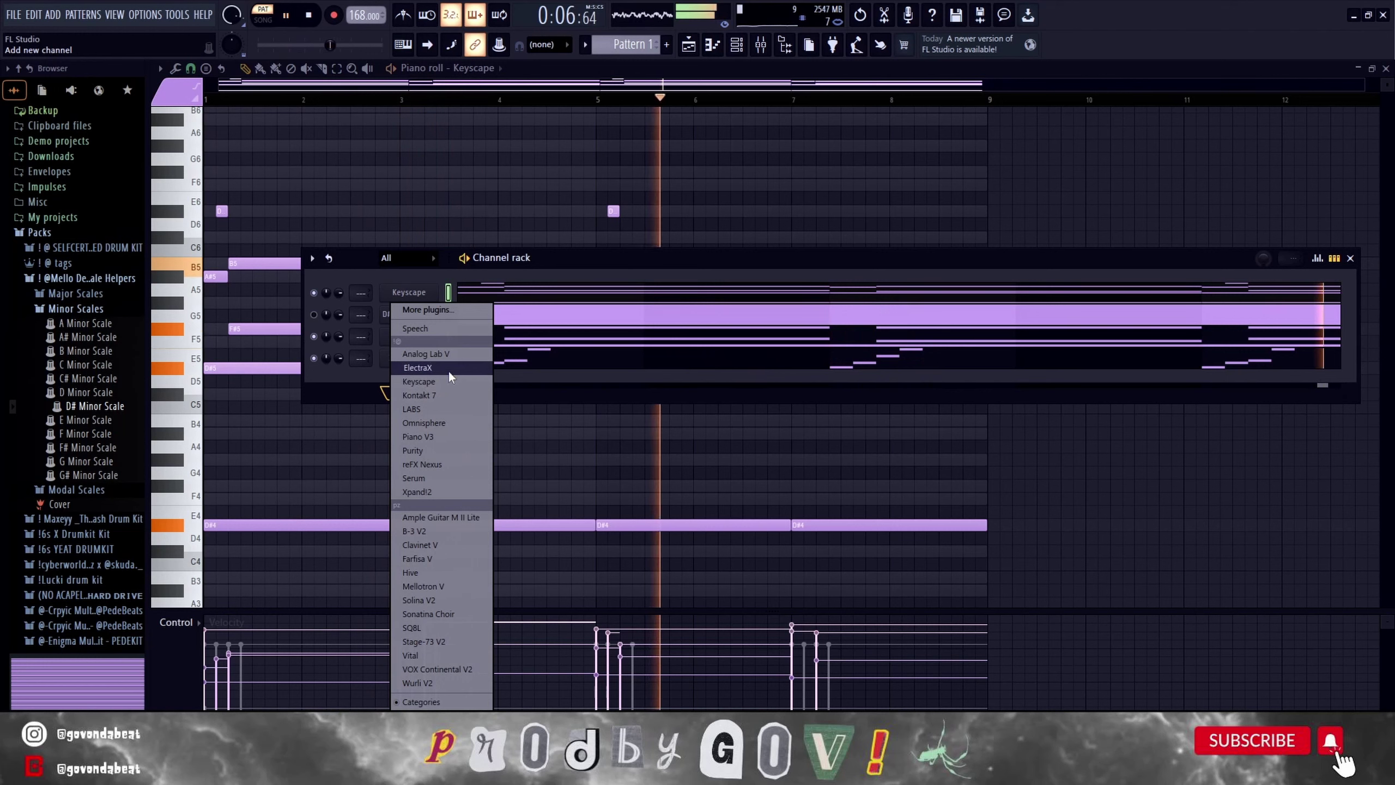
{"action": "left_click", "coordinate": [450, 352]}
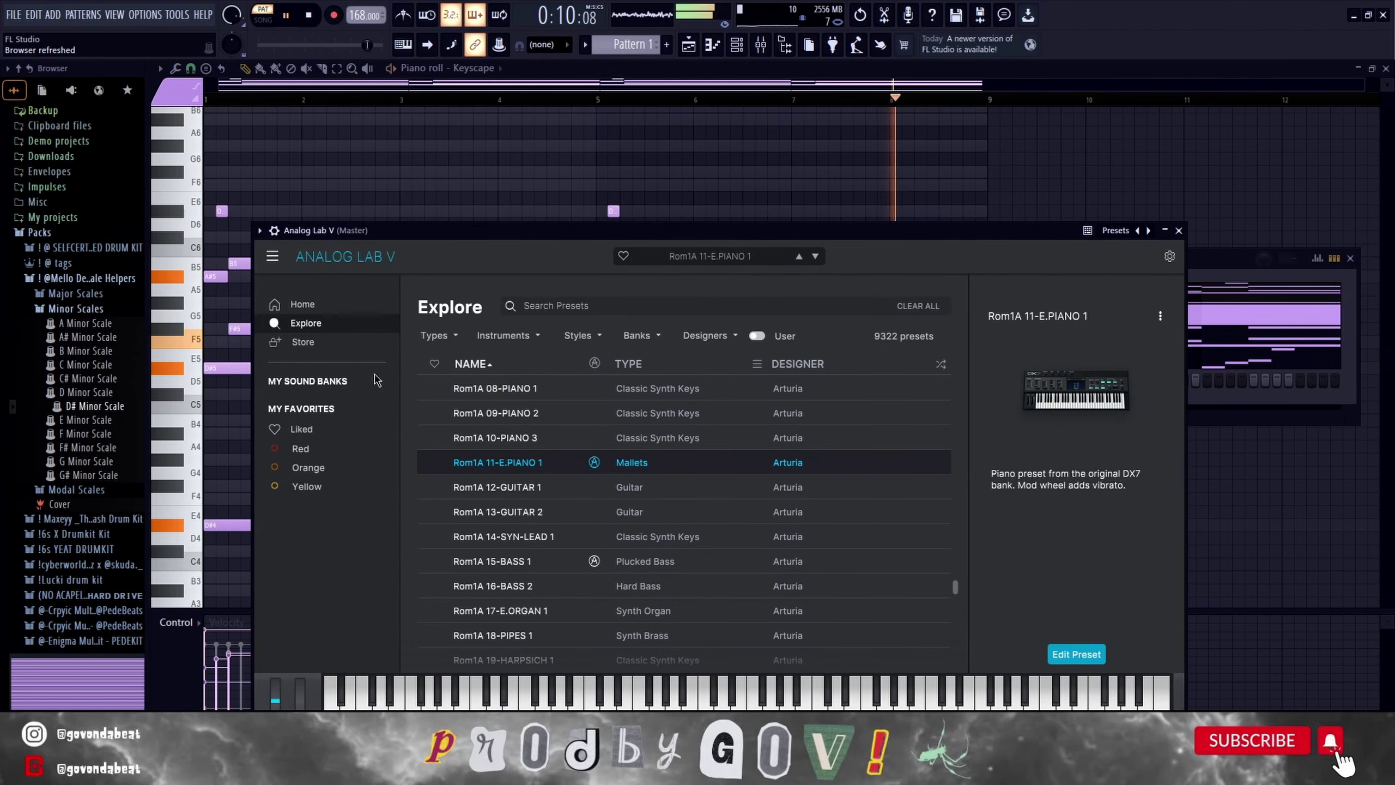
{"action": "left_click", "coordinate": [375, 381]}
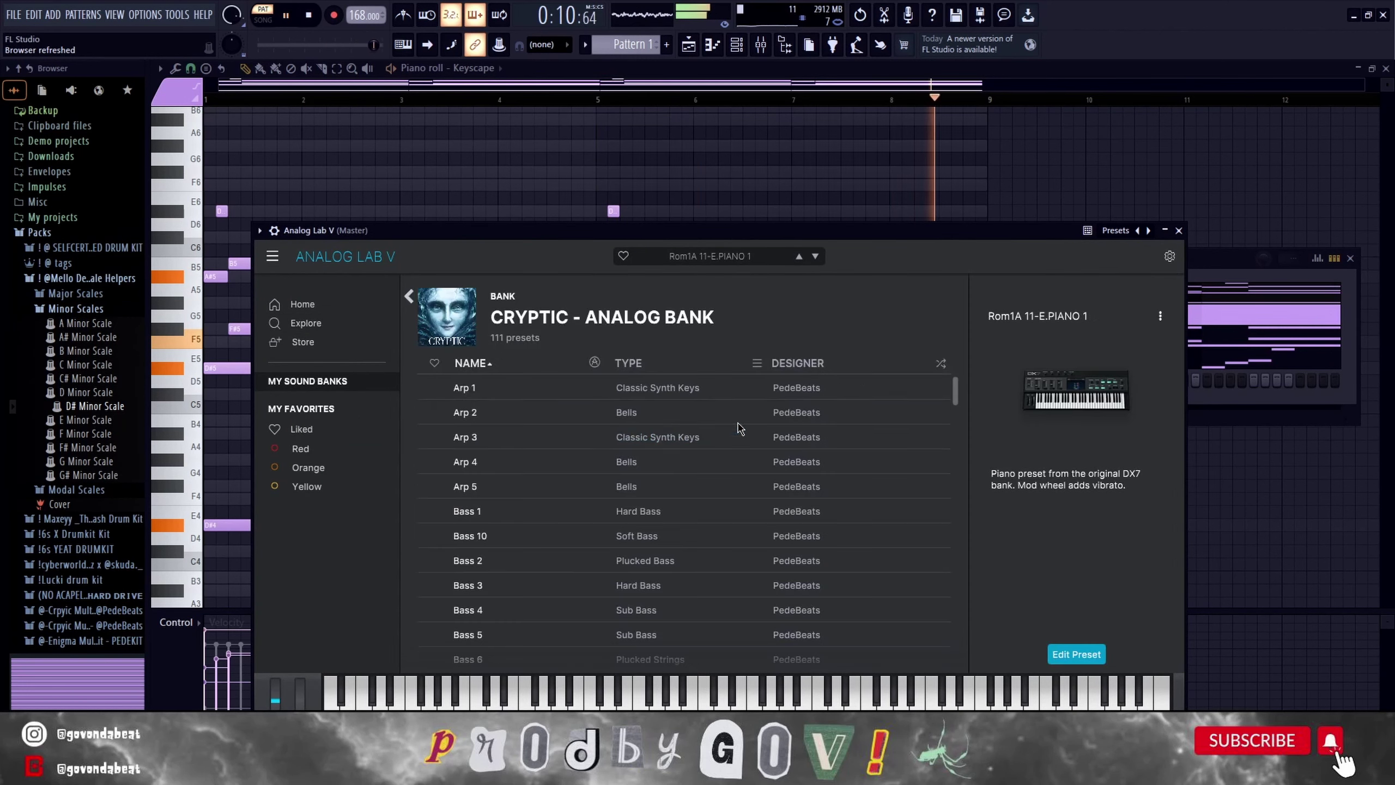
Audition the bank's bell presets, load Bell 5 and close the Analog Lab V window.
{"action": "left_click_drag", "start_coordinate": [955, 387], "coordinate": [943, 445]}
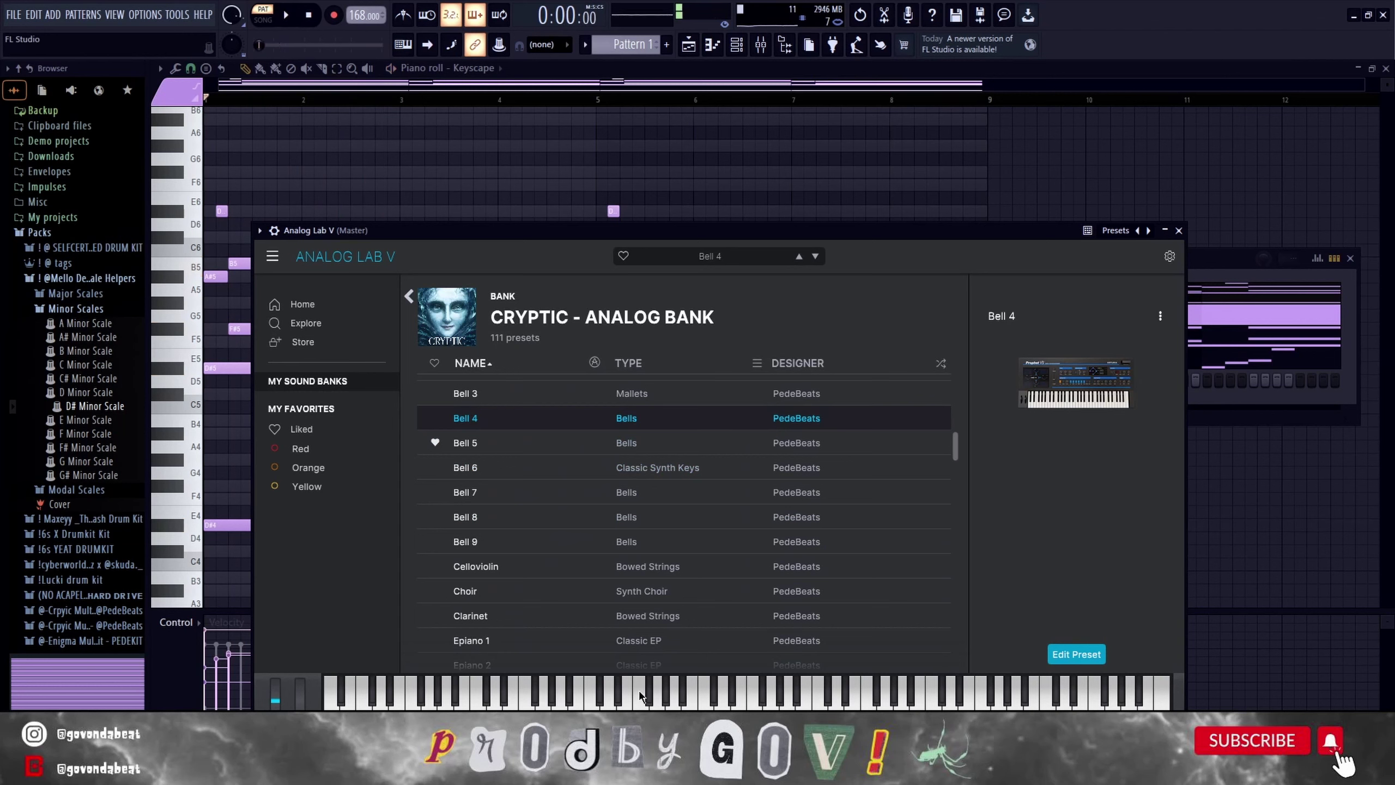
{"action": "left_click", "coordinate": [648, 440]}
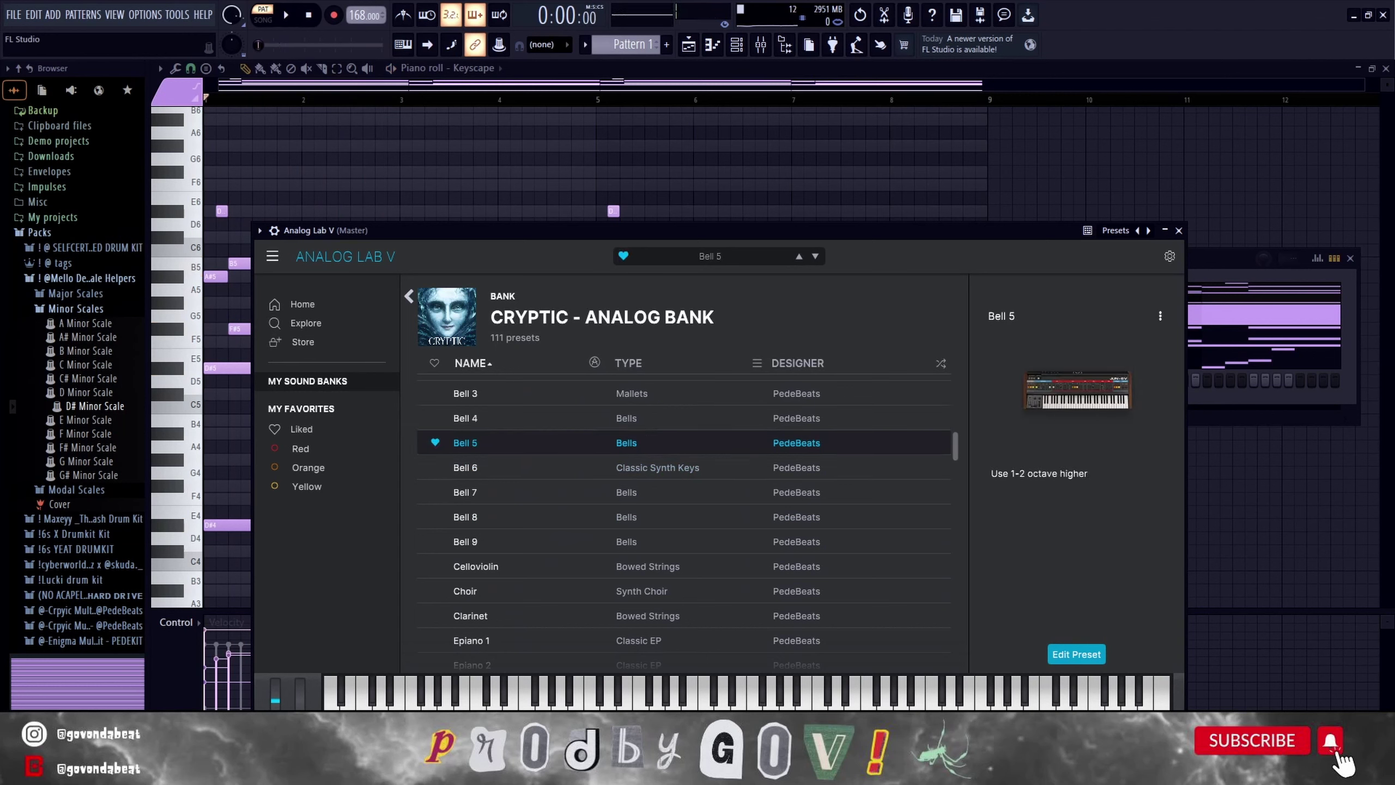
{"action": "scroll", "coordinate": [637, 538], "scroll_direction": "up", "scroll_amount": 3}
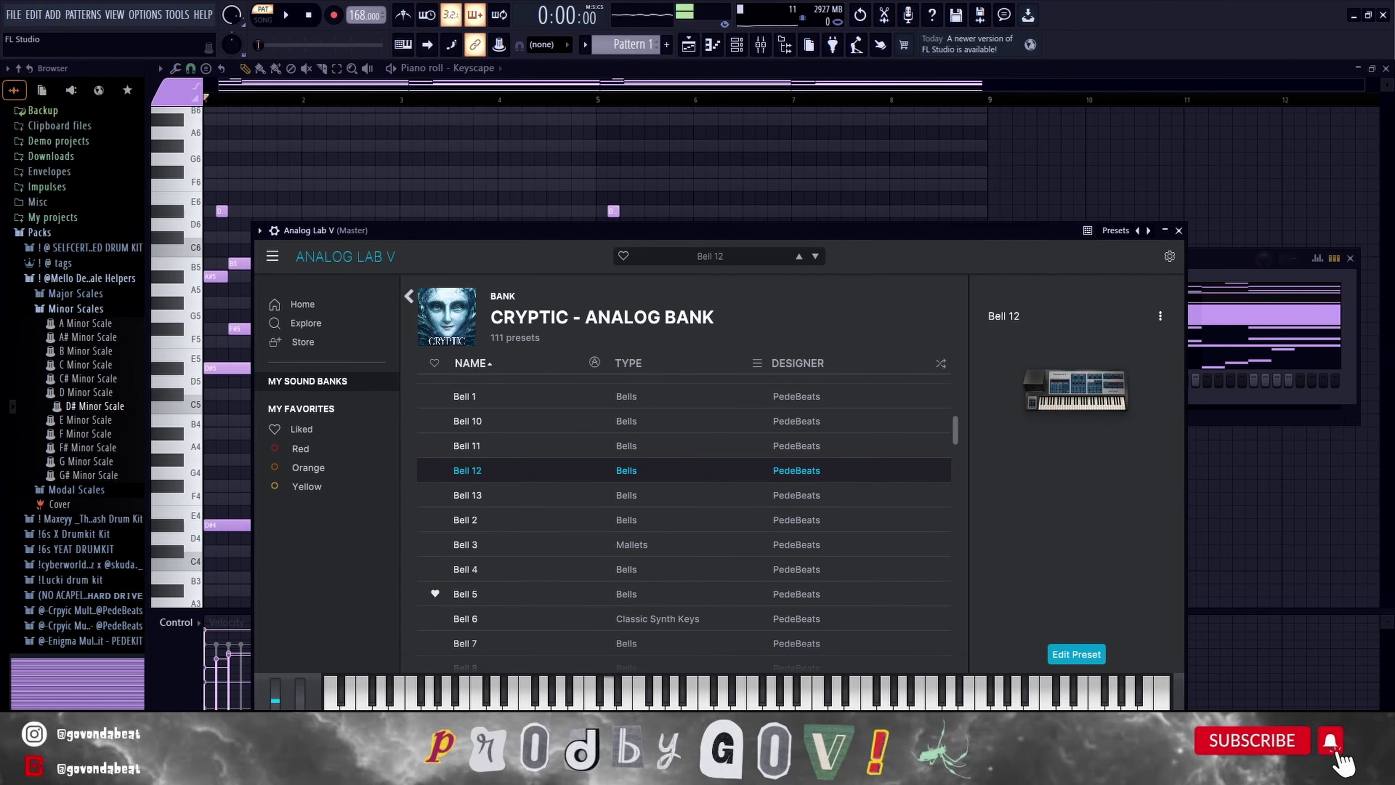
{"action": "left_click", "coordinate": [633, 584]}
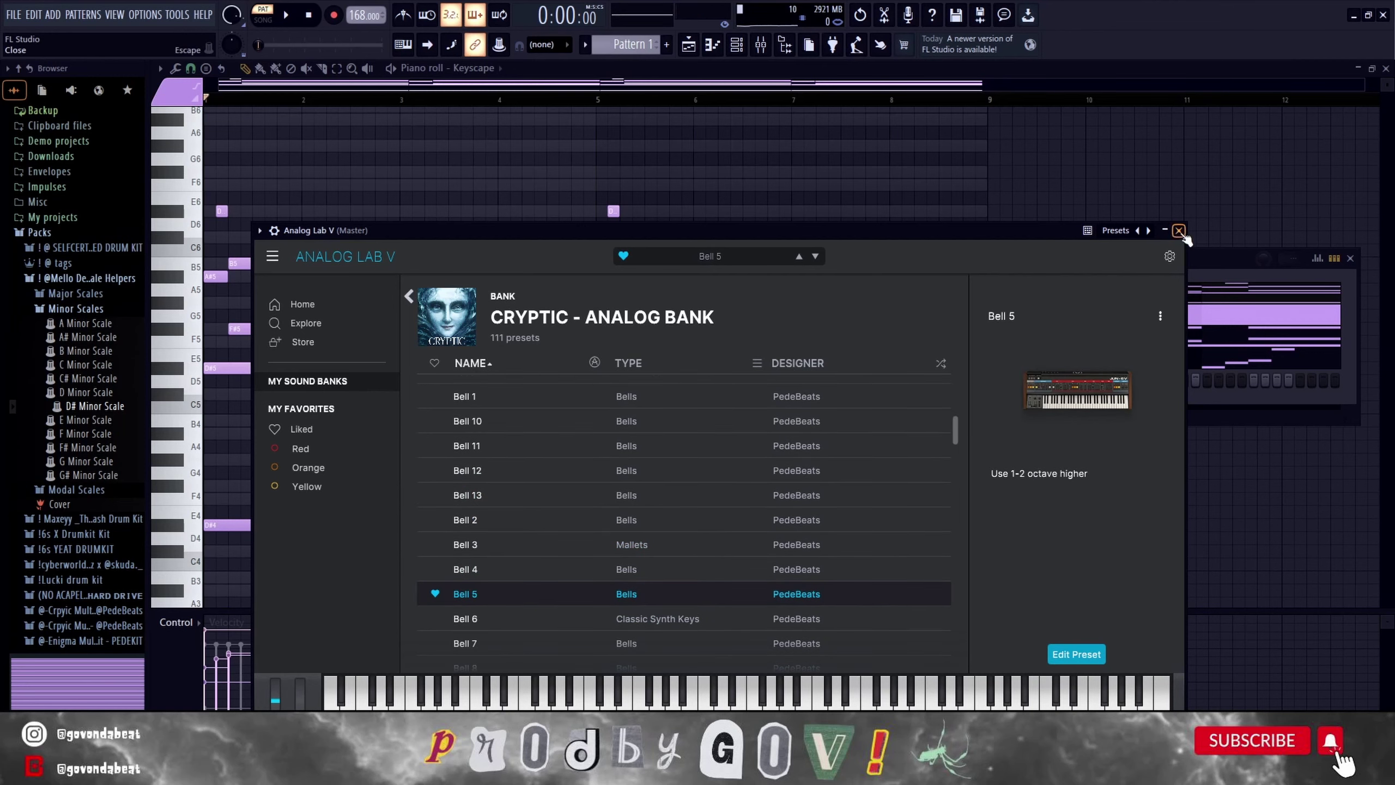
{"action": "left_click", "coordinate": [1179, 231]}
Open the Analog Lab V piano roll and place a short D#7 note at the start of bar 1.
{"action": "right_click", "coordinate": [471, 378]}
{"action": "left_click", "coordinate": [469, 379]}
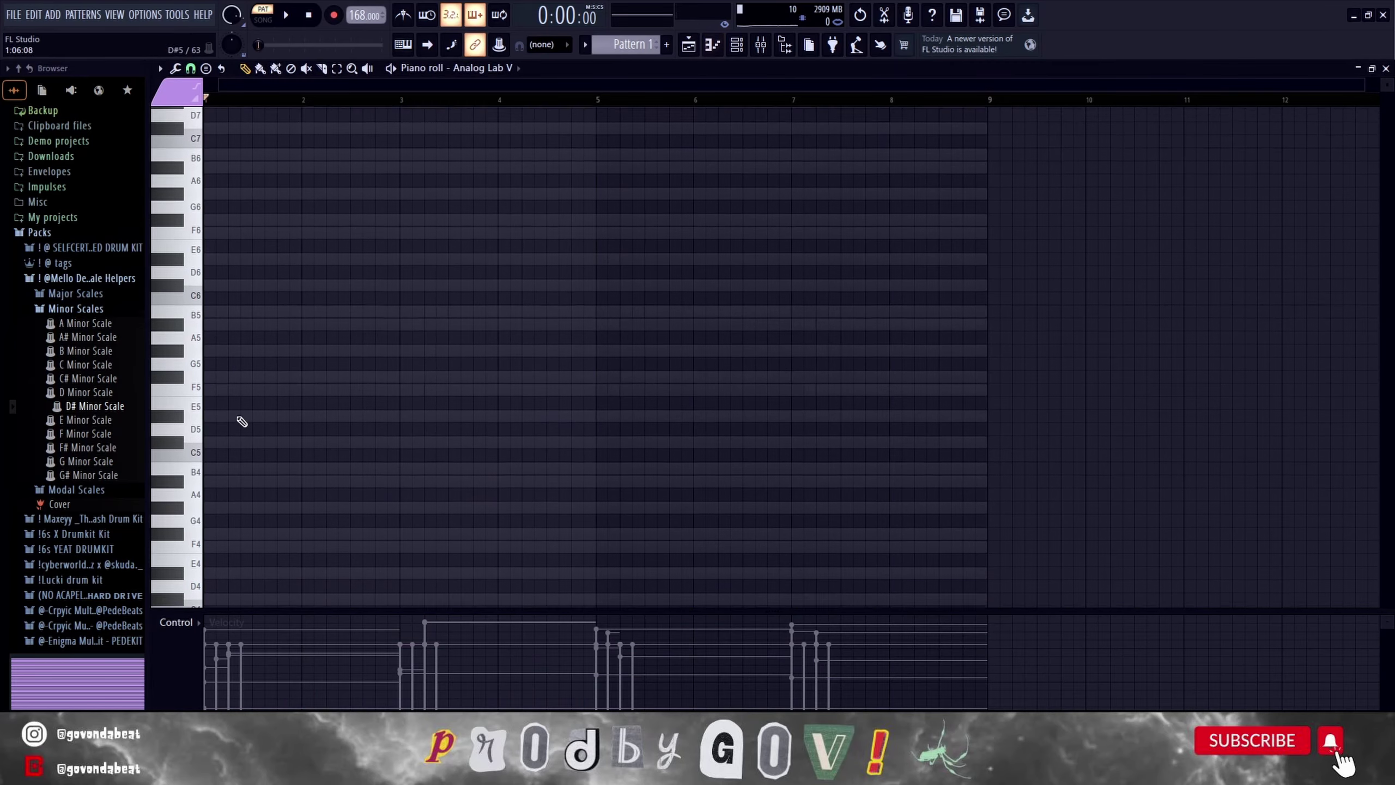
{"action": "scroll", "coordinate": [241, 421], "scroll_direction": "up", "scroll_amount": 1}
{"action": "left_click_drag", "start_coordinate": [187, 442], "coordinate": [190, 338]}
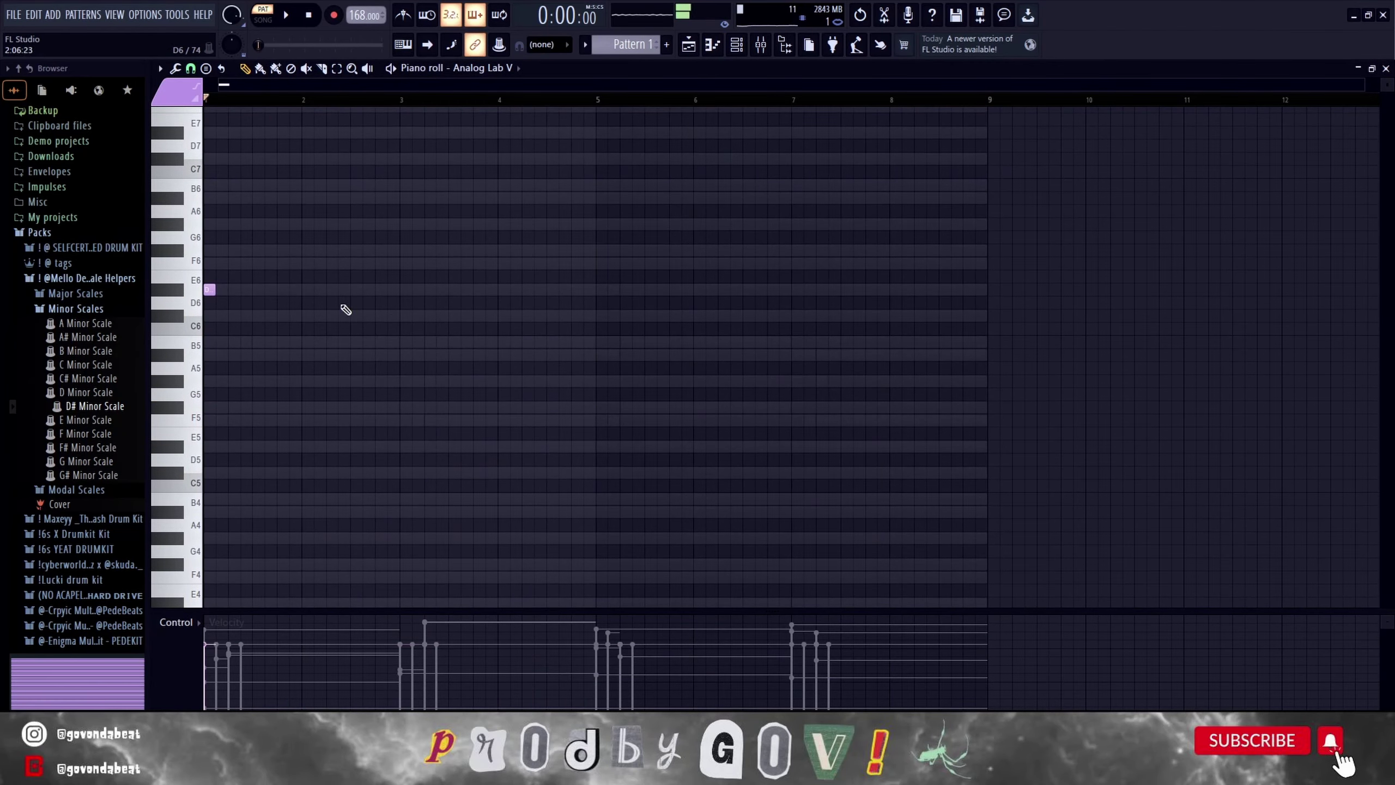
{"action": "scroll", "coordinate": [385, 304], "scroll_direction": "up", "scroll_amount": 4}
{"action": "key", "text": "space"}
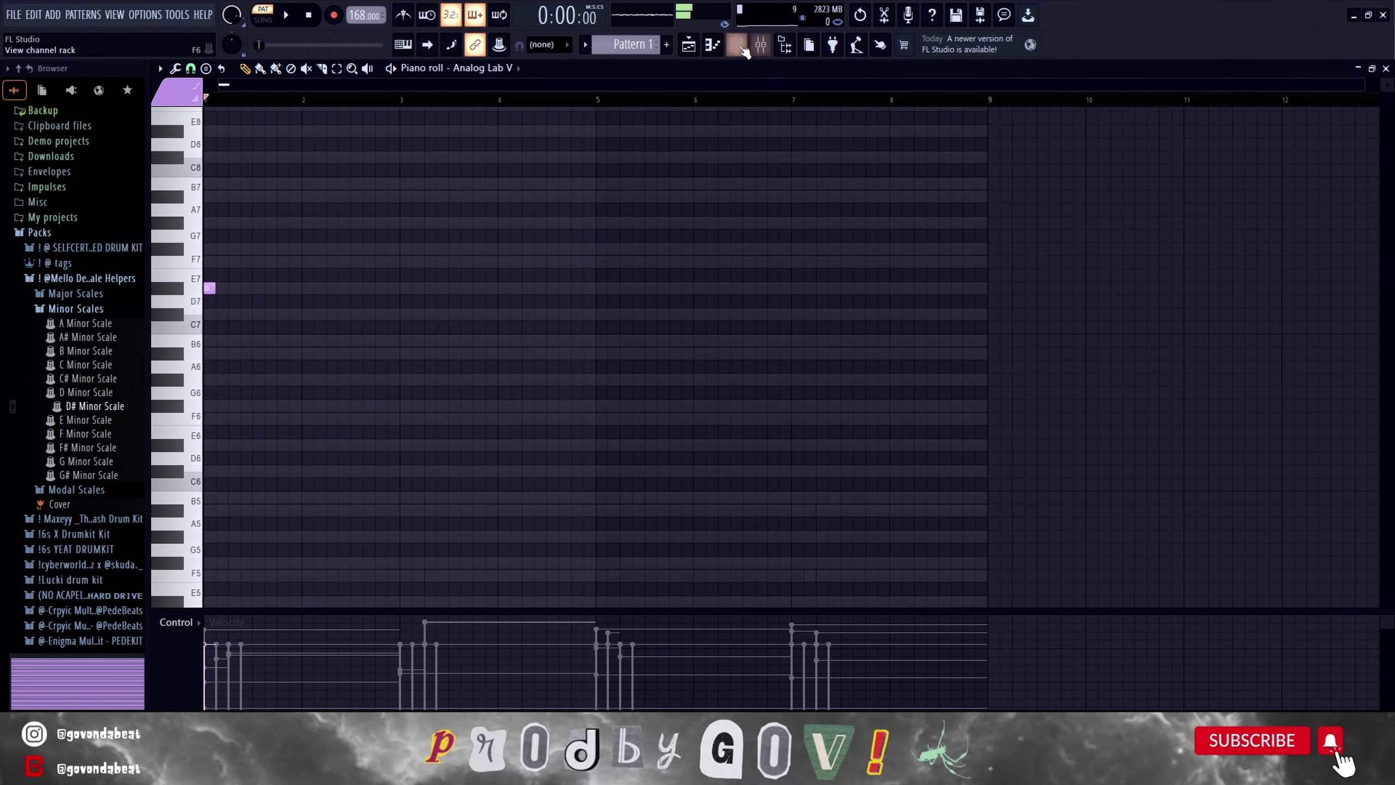
Solo the Analog Lab V channel and play the pattern.
{"action": "left_click", "coordinate": [739, 46]}
{"action": "right_click", "coordinate": [317, 383]}
{"action": "left_click", "coordinate": [328, 390]}
{"action": "key", "text": "space"}
Add consecutive short F7, F#7 and G#7 notes after D#7 in bar 1, playing the phrase back between placements.
{"action": "left_click_drag", "start_coordinate": [233, 262], "coordinate": [226, 265]}
{"action": "key", "text": "space"}
{"action": "left_click", "coordinate": [231, 253]}
{"action": "key", "text": "space"}
{"action": "left_click", "coordinate": [246, 223]}
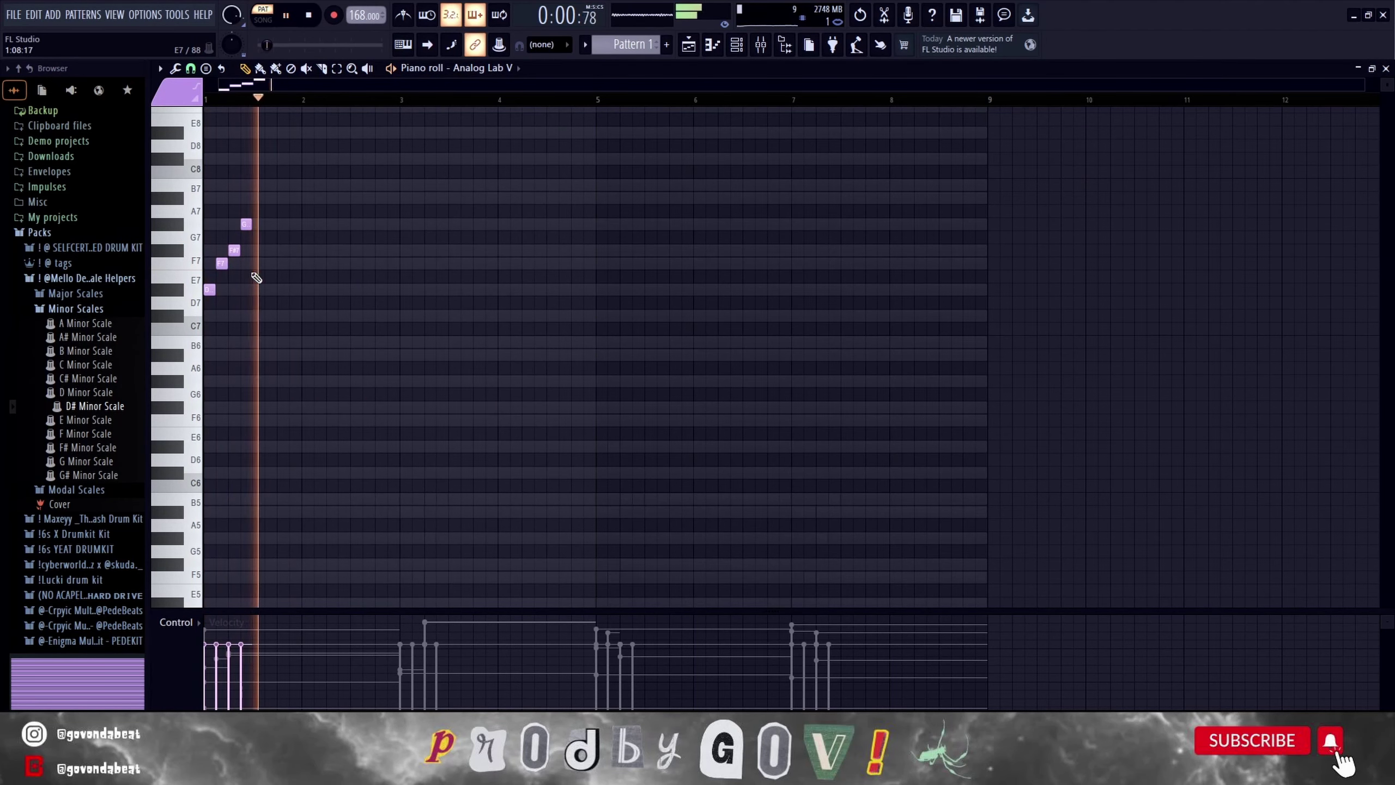
{"action": "key", "text": "space"}
Complete the bar 1 bell phrase with four more short notes: F7, F#7, F7 and D#7.
{"action": "left_click", "coordinate": [258, 289]}
{"action": "left_click", "coordinate": [270, 264]}
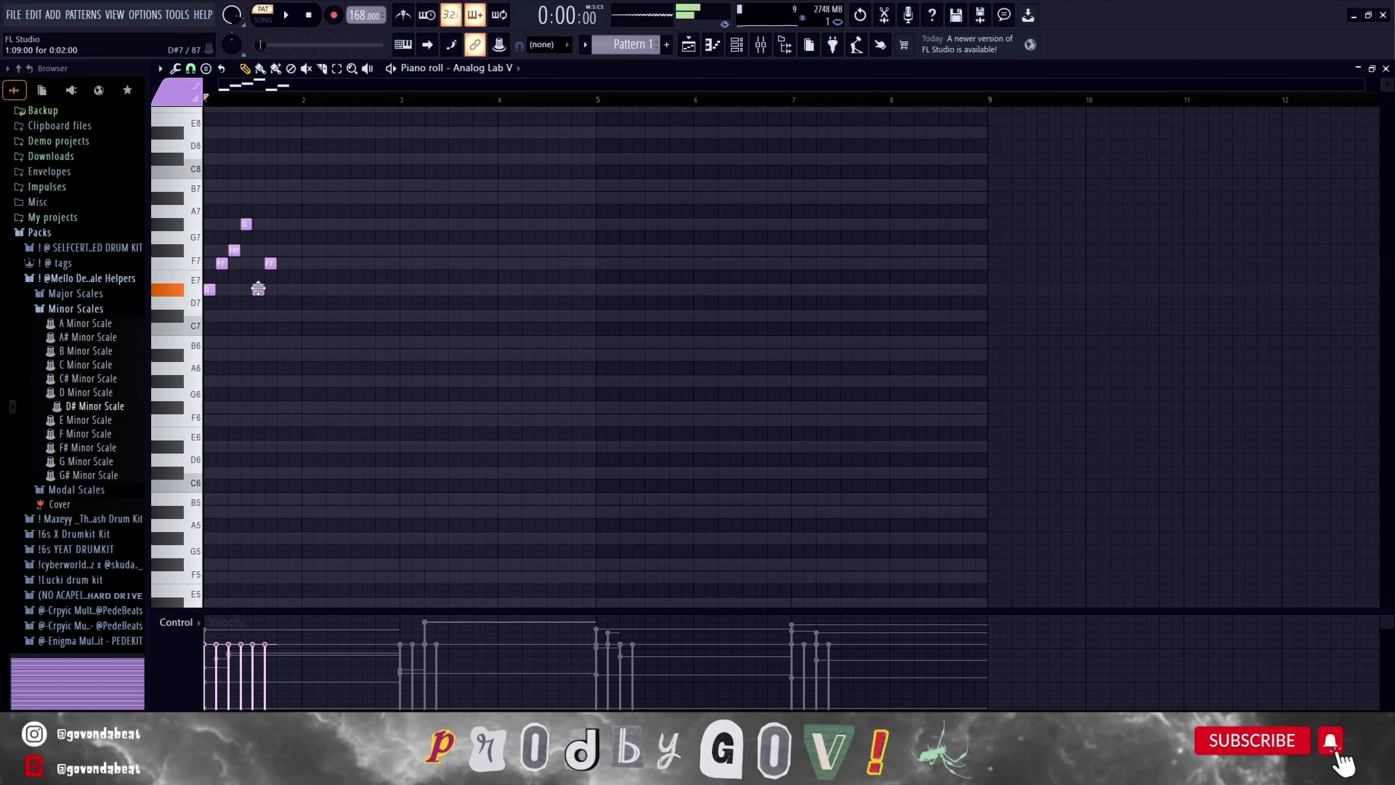
{"action": "left_click", "coordinate": [283, 250]}
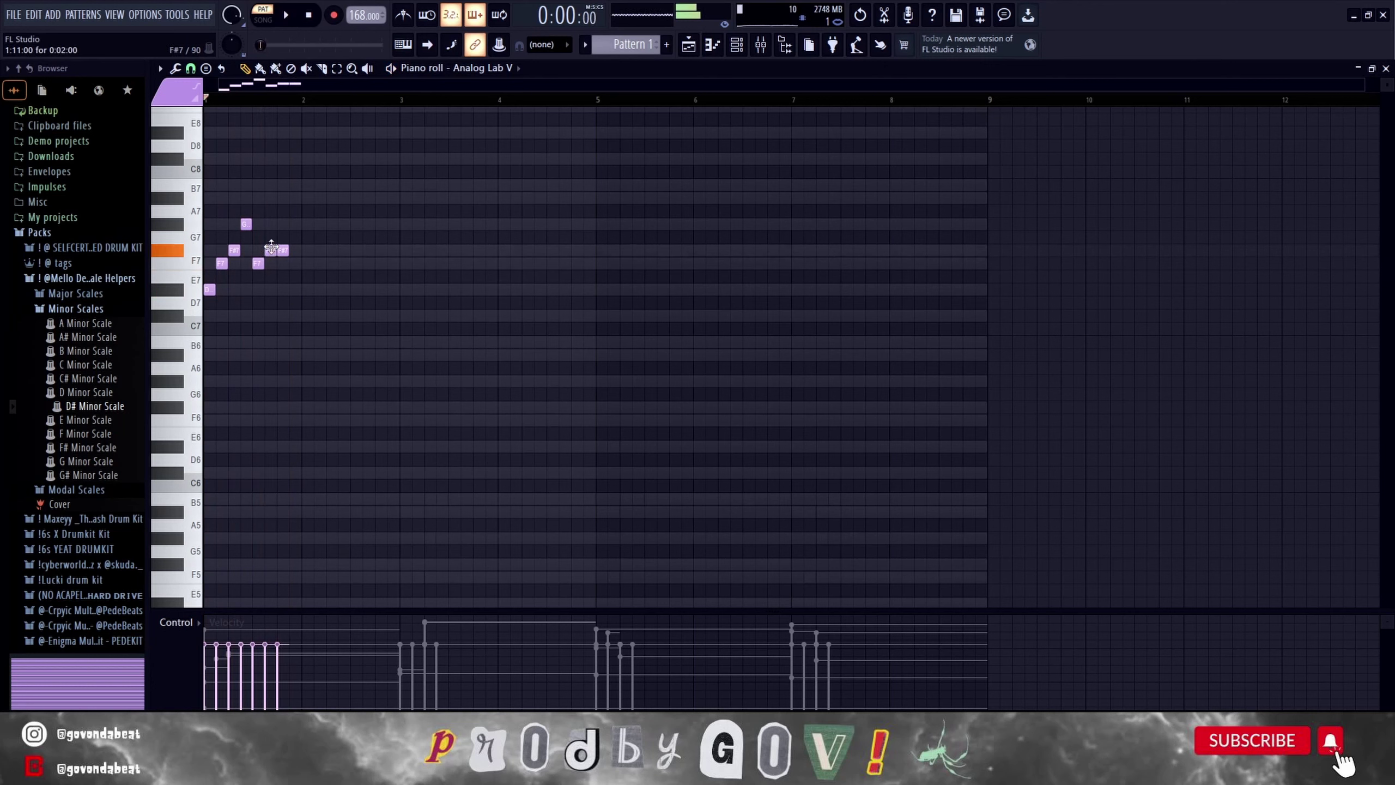
{"action": "key", "text": "space"}
{"action": "left_click_drag", "start_coordinate": [283, 251], "coordinate": [282, 265]}
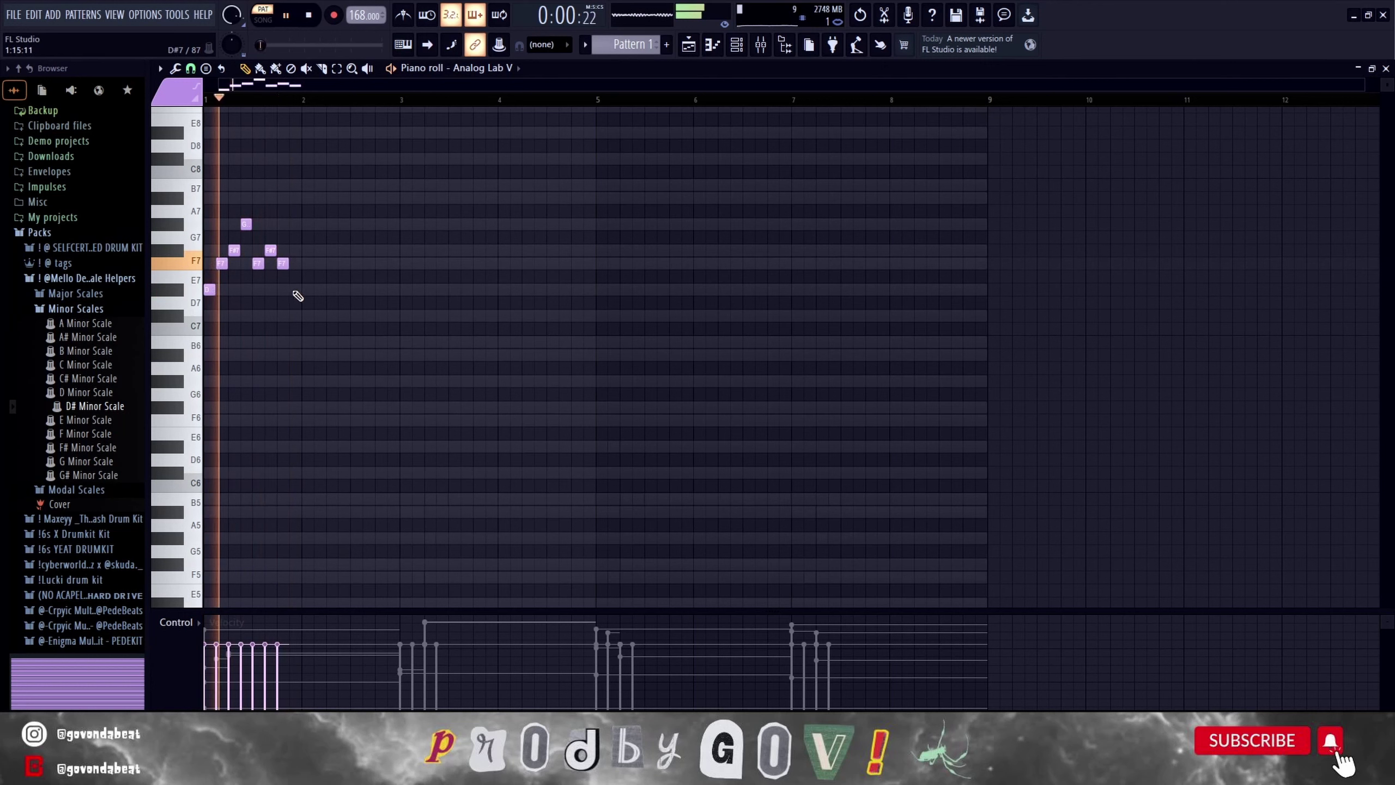
{"action": "left_click", "coordinate": [295, 289]}
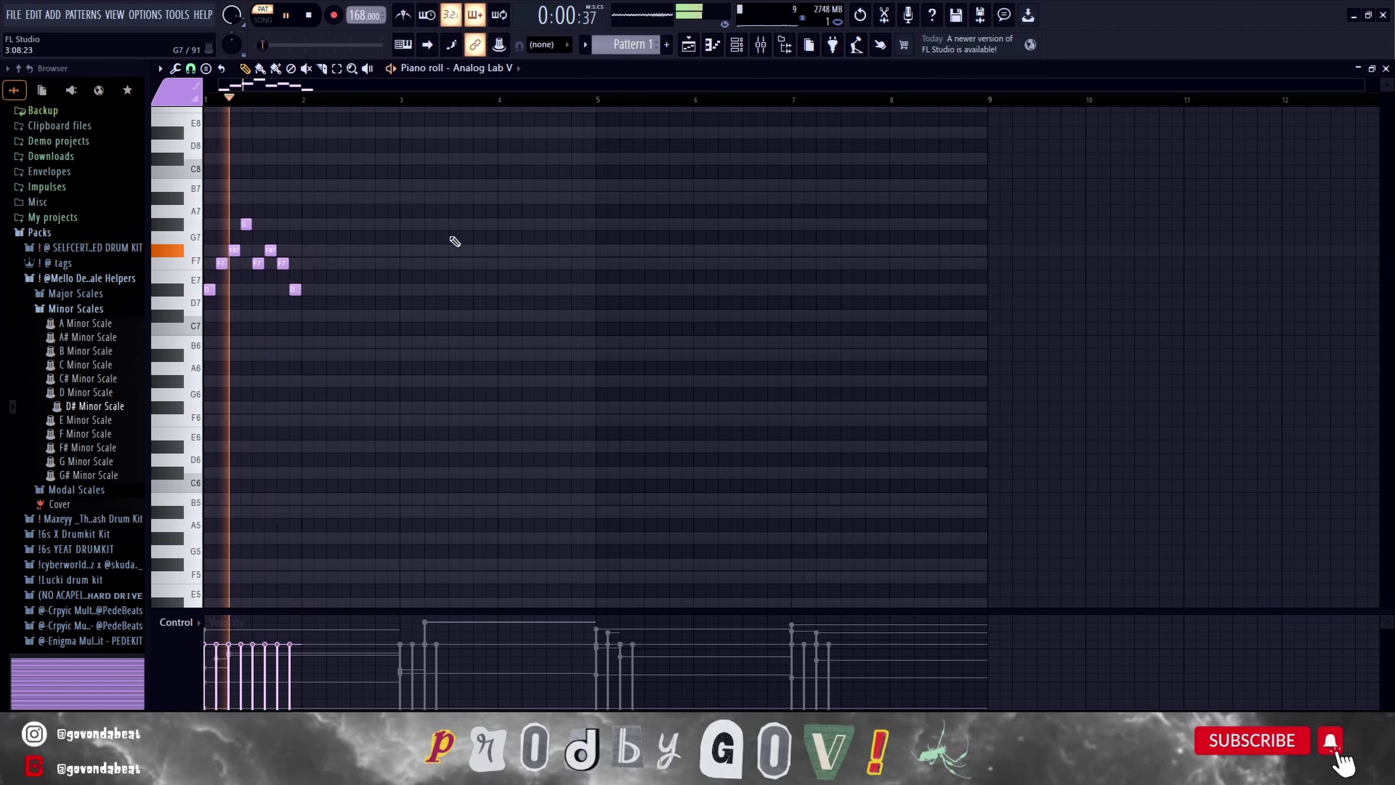
Duplicate the one-bar bell phrase seven times so it fills all eight bars, and deselect the notes.
{"action": "key", "text": "ctrl+b"}
{"action": "key", "text": "ctrl+b"}
{"action": "key", "text": "ctrl+b"}
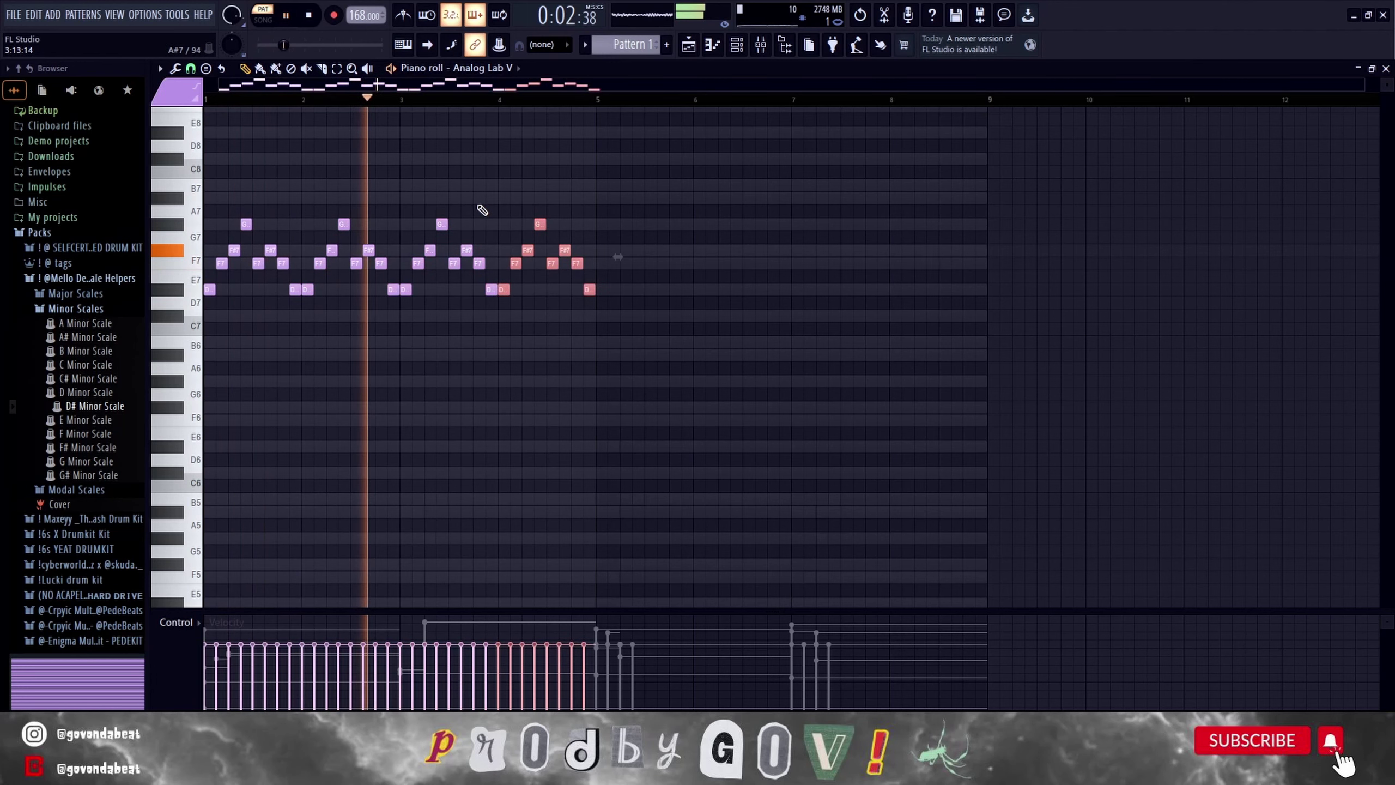
{"action": "key", "text": "ctrl+b"}
{"action": "key", "text": "ctrl+b"}
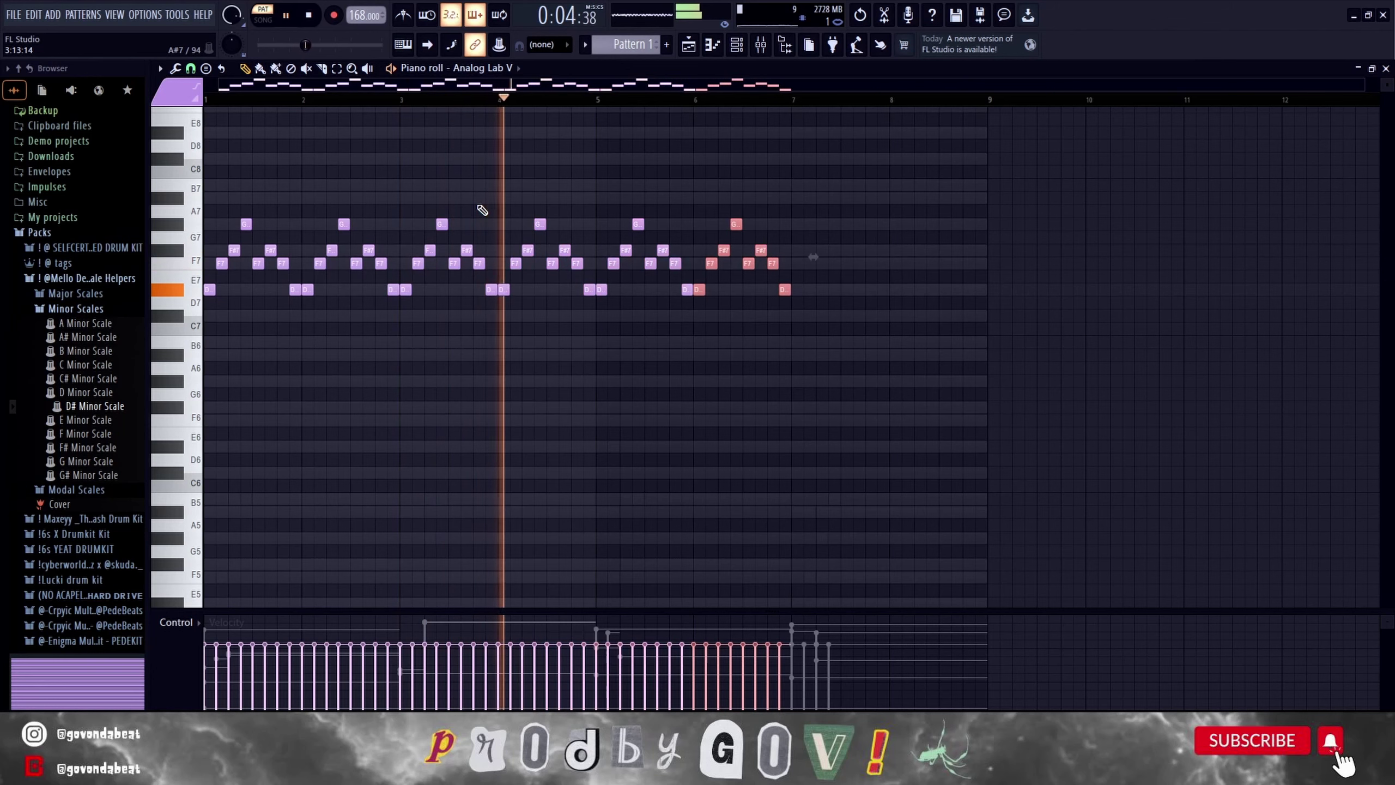
{"action": "key", "text": "ctrl+b"}
{"action": "key", "text": "ctrl+b"}
{"action": "left_click", "coordinate": [652, 210], "text": "ctrl"}
{"action": "scroll", "coordinate": [668, 193], "scroll_direction": "up", "scroll_amount": 1}
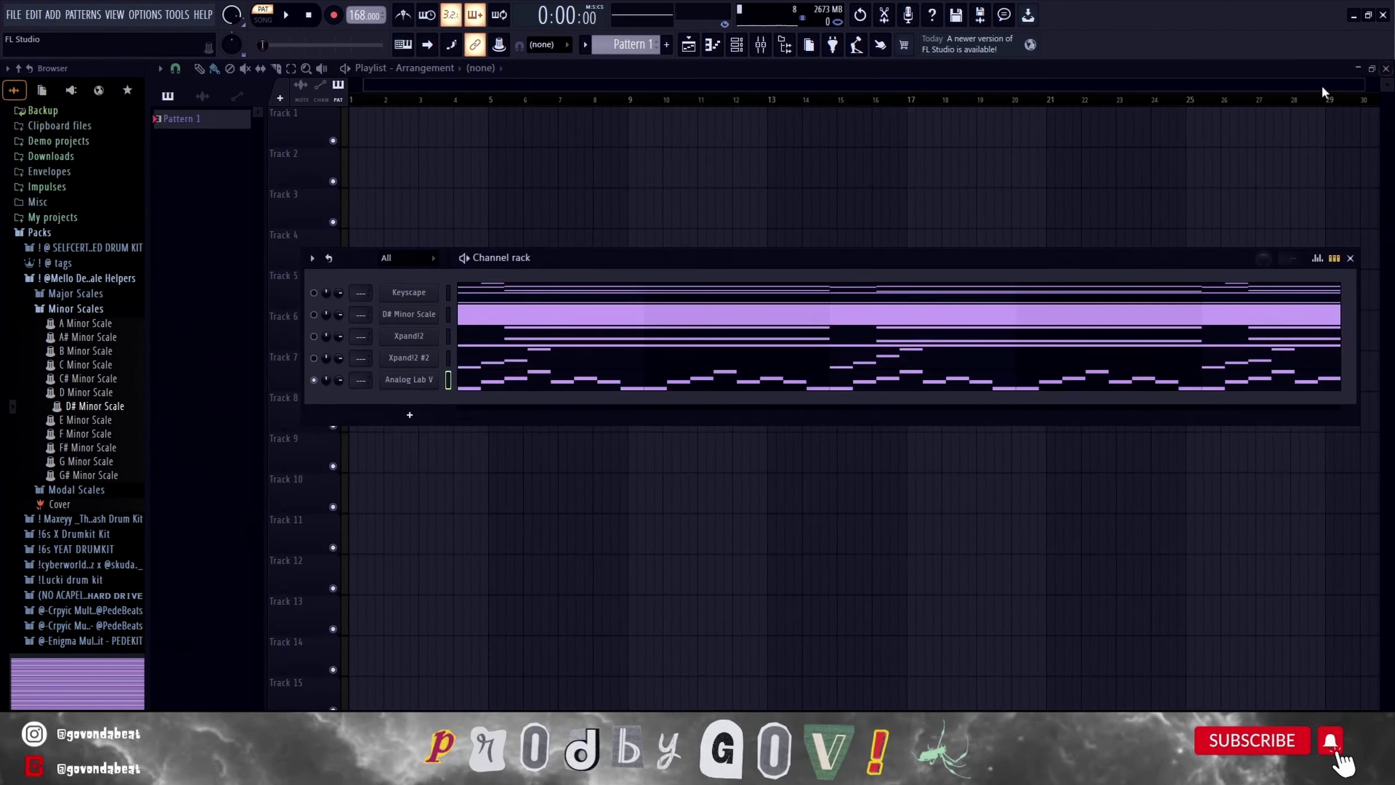
Split Pattern 1 by channel and place the Keyscape, Xpand!2, Xpand!2 #2 and Analog Lab V patterns on Tracks 1 to 4 at bar 1.
{"action": "right_click", "coordinate": [161, 124]}
{"action": "left_click", "coordinate": [229, 350]}
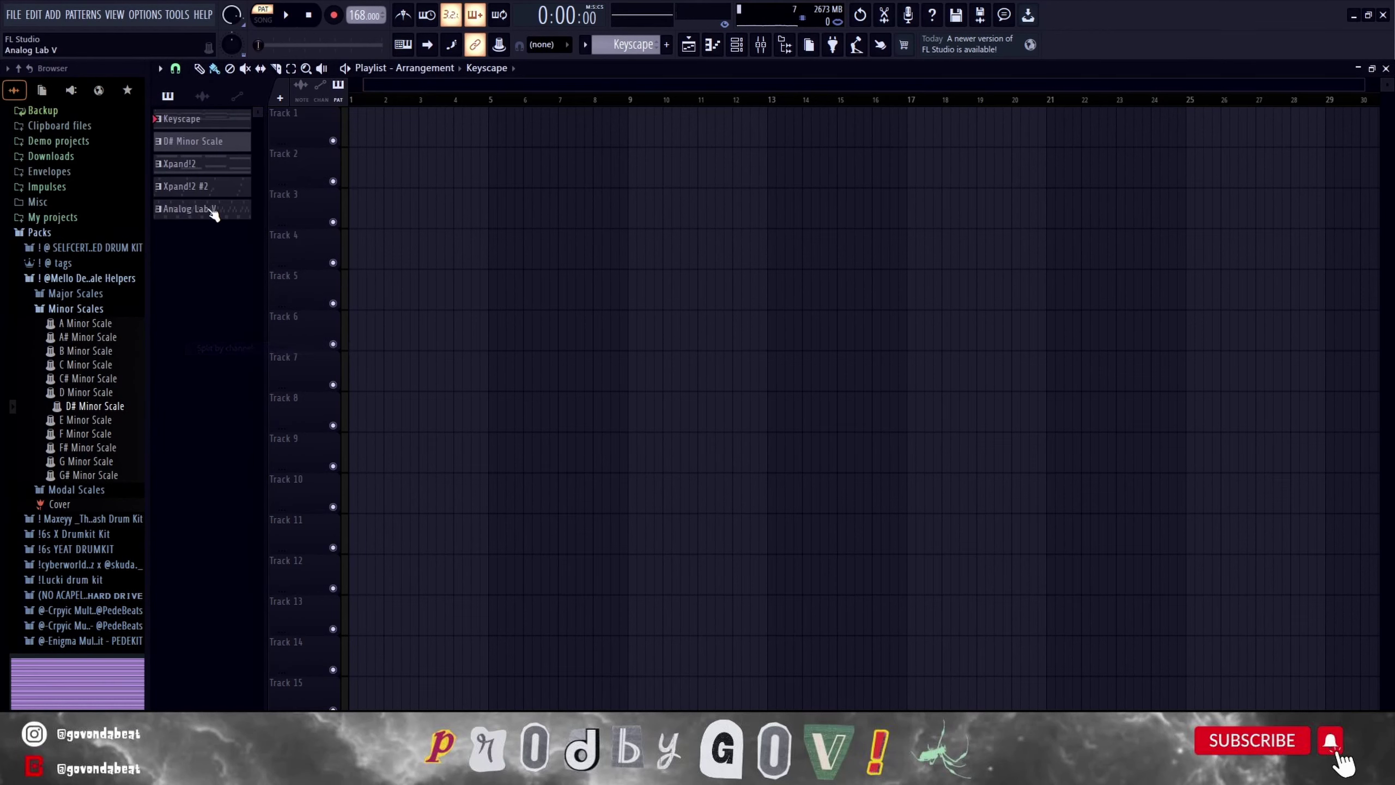
{"action": "left_click_drag", "start_coordinate": [335, 125], "coordinate": [354, 118]}
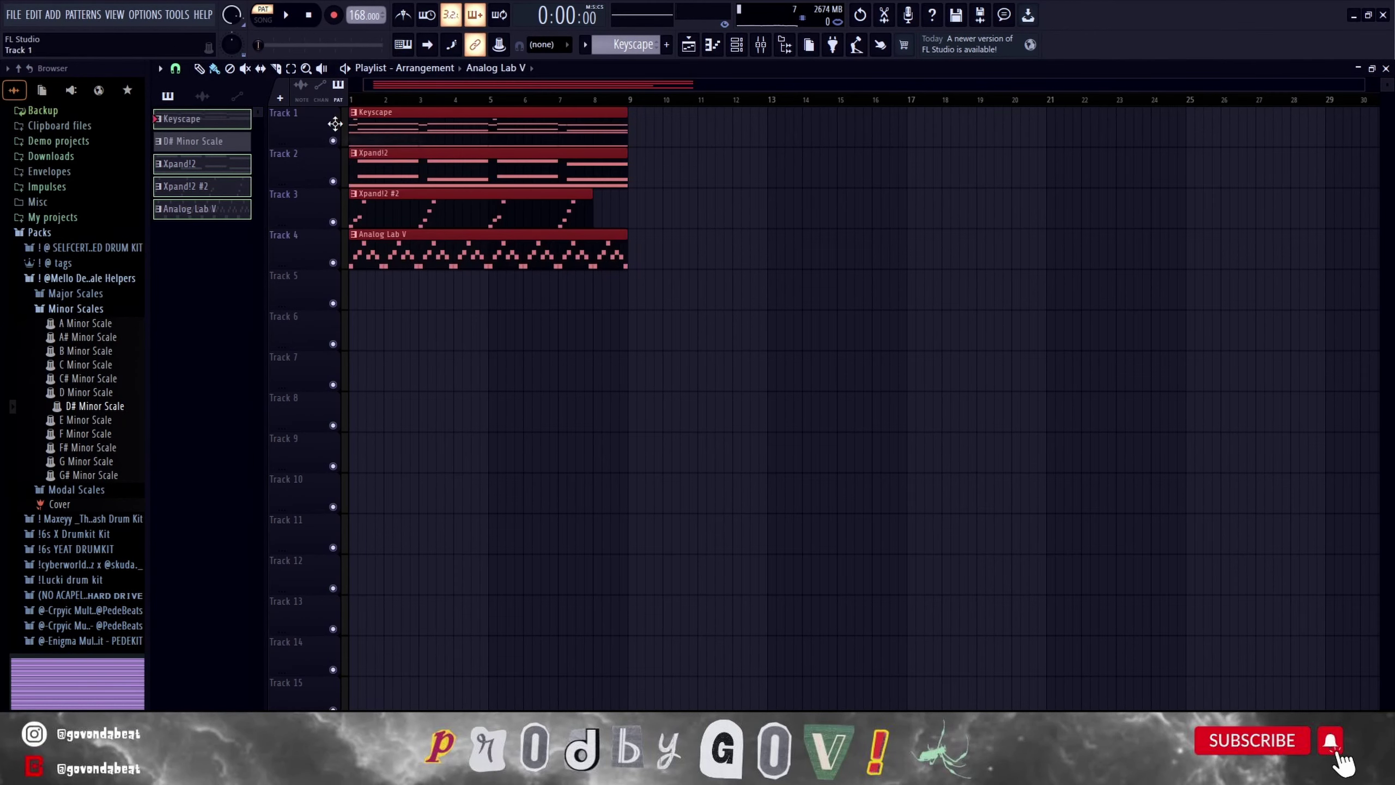
Consolidate the Analog Lab V clip to audio, play it, and cut off the clip's tail at bar 9.
{"action": "key", "text": "ctrl+alt+c"}
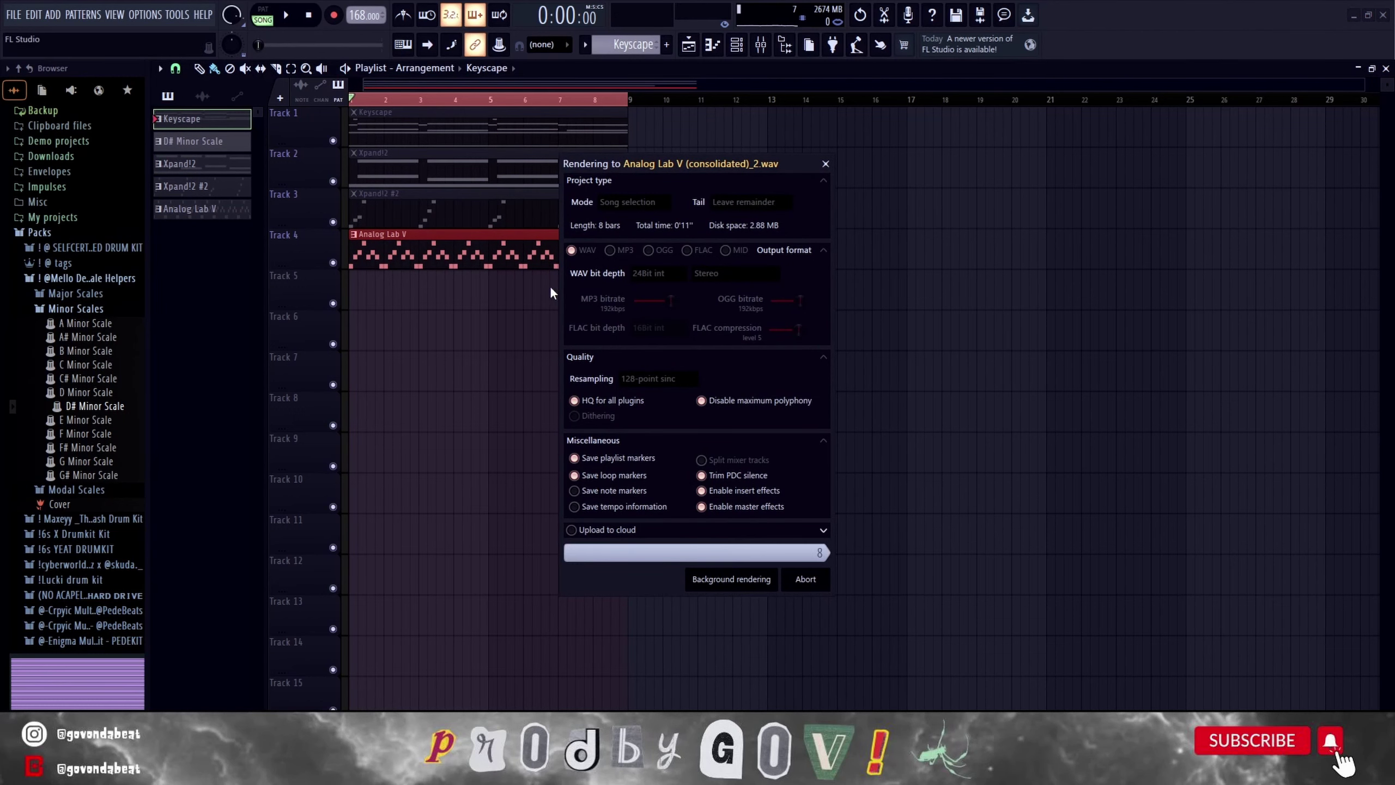
{"action": "key", "text": "space"}
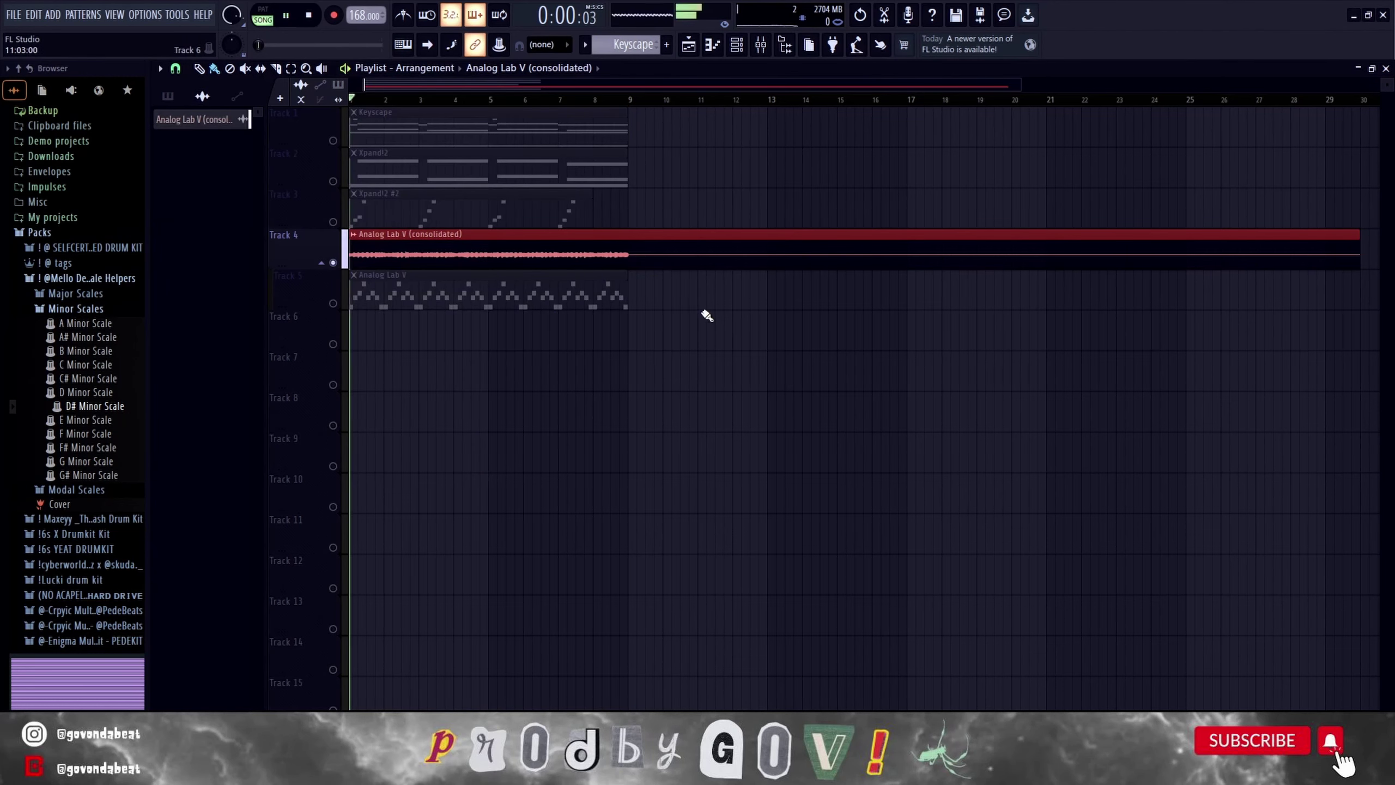
{"action": "left_click", "coordinate": [200, 69]}
{"action": "scroll", "coordinate": [677, 303], "scroll_direction": "up", "scroll_amount": 5}
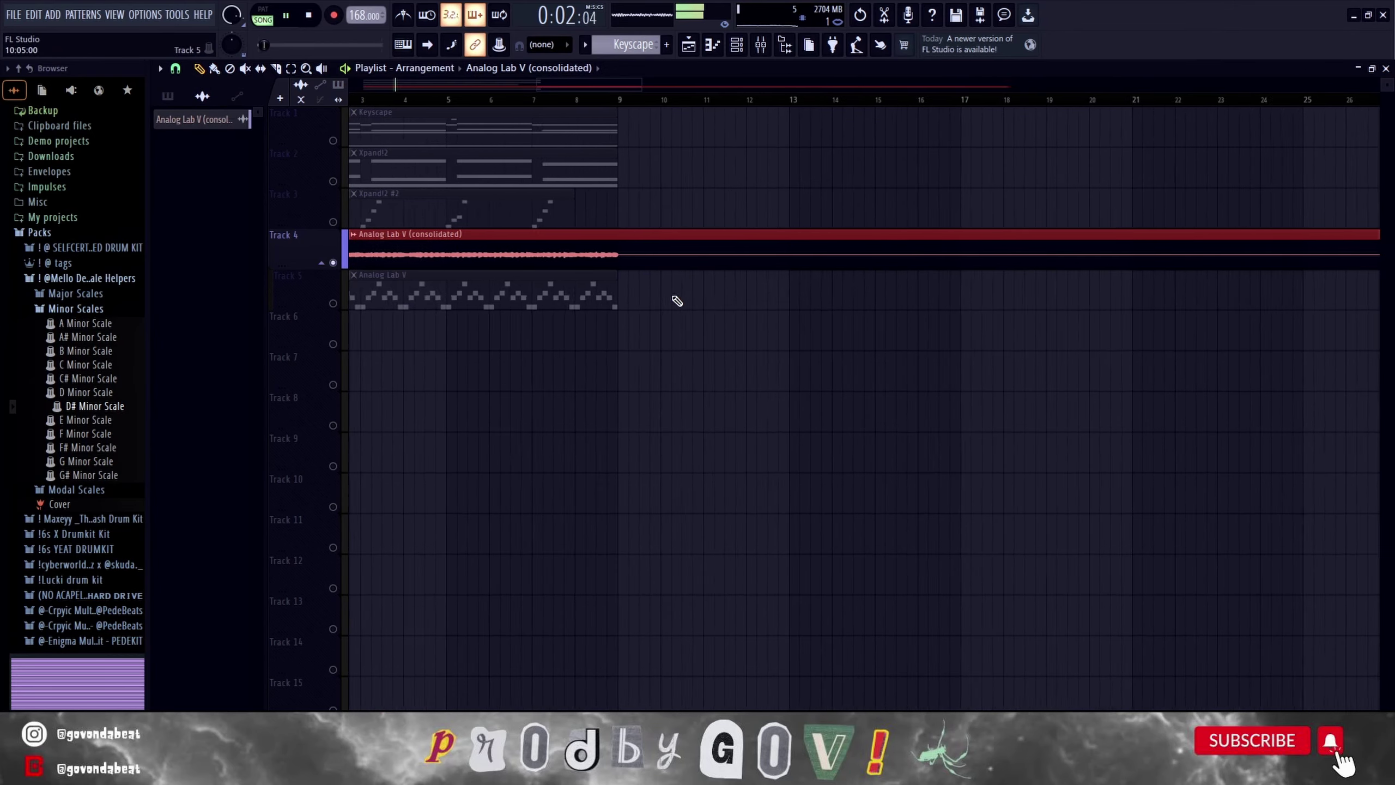
{"action": "scroll", "coordinate": [381, 271], "scroll_direction": "up", "scroll_amount": 2}
{"action": "scroll", "coordinate": [408, 265], "scroll_direction": "down", "scroll_amount": 5}
{"action": "scroll", "coordinate": [549, 280], "scroll_direction": "up", "scroll_amount": 3}
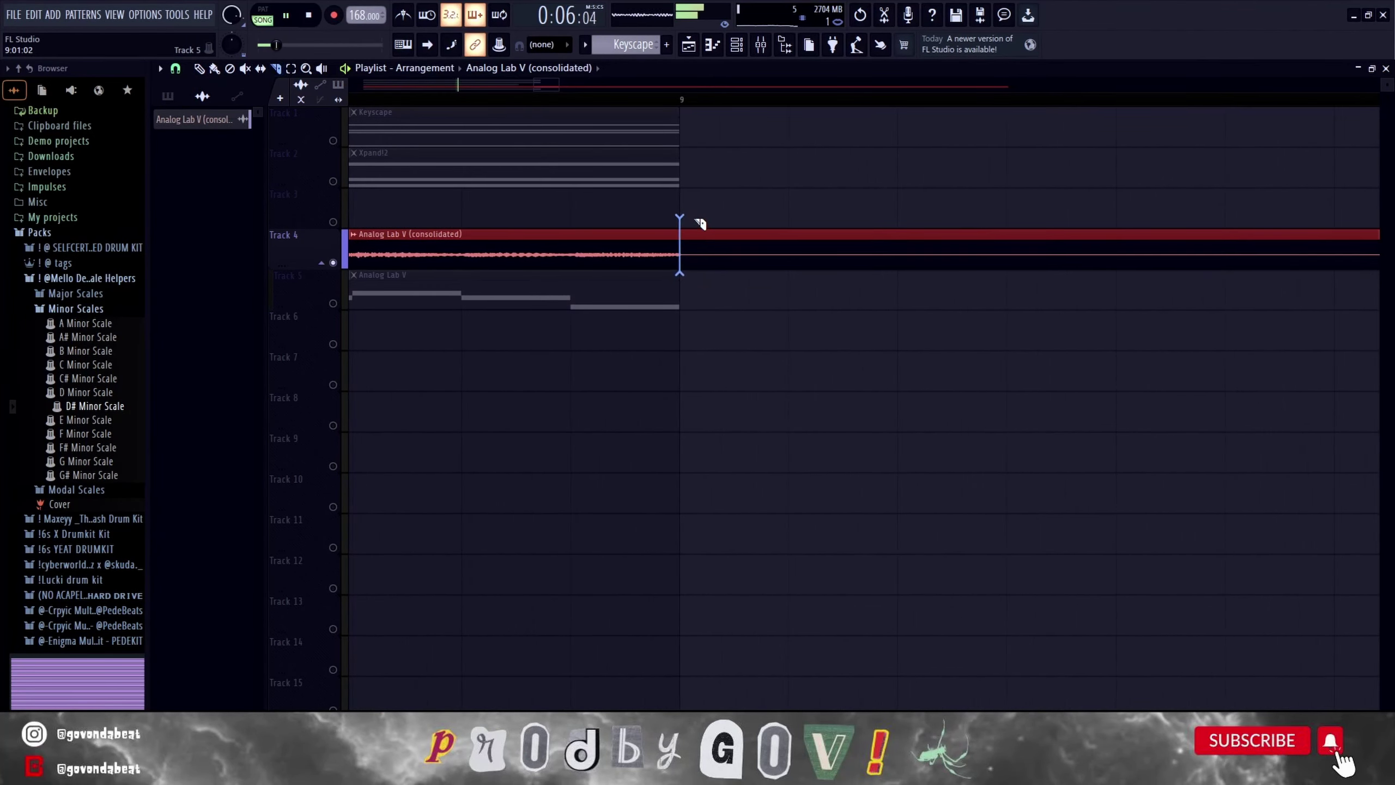
{"action": "scroll", "coordinate": [769, 285], "scroll_direction": "down", "scroll_amount": 4}
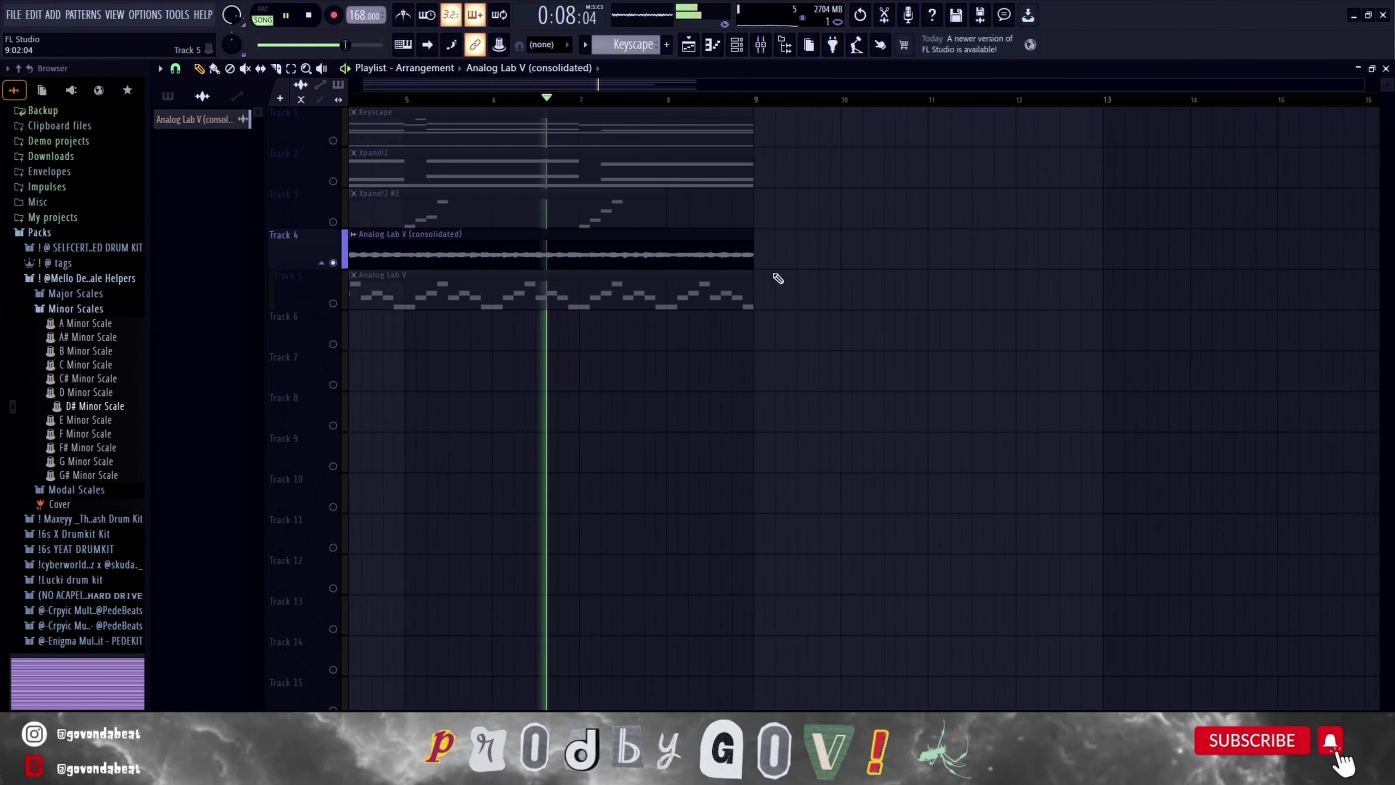
Place a second copy of the trimmed Analog Lab V audio clip at bar 9 and route the audio to mixer insert 1.
{"action": "left_click", "coordinate": [719, 256]}
{"action": "scroll", "coordinate": [804, 442], "scroll_direction": "down", "scroll_amount": 2}
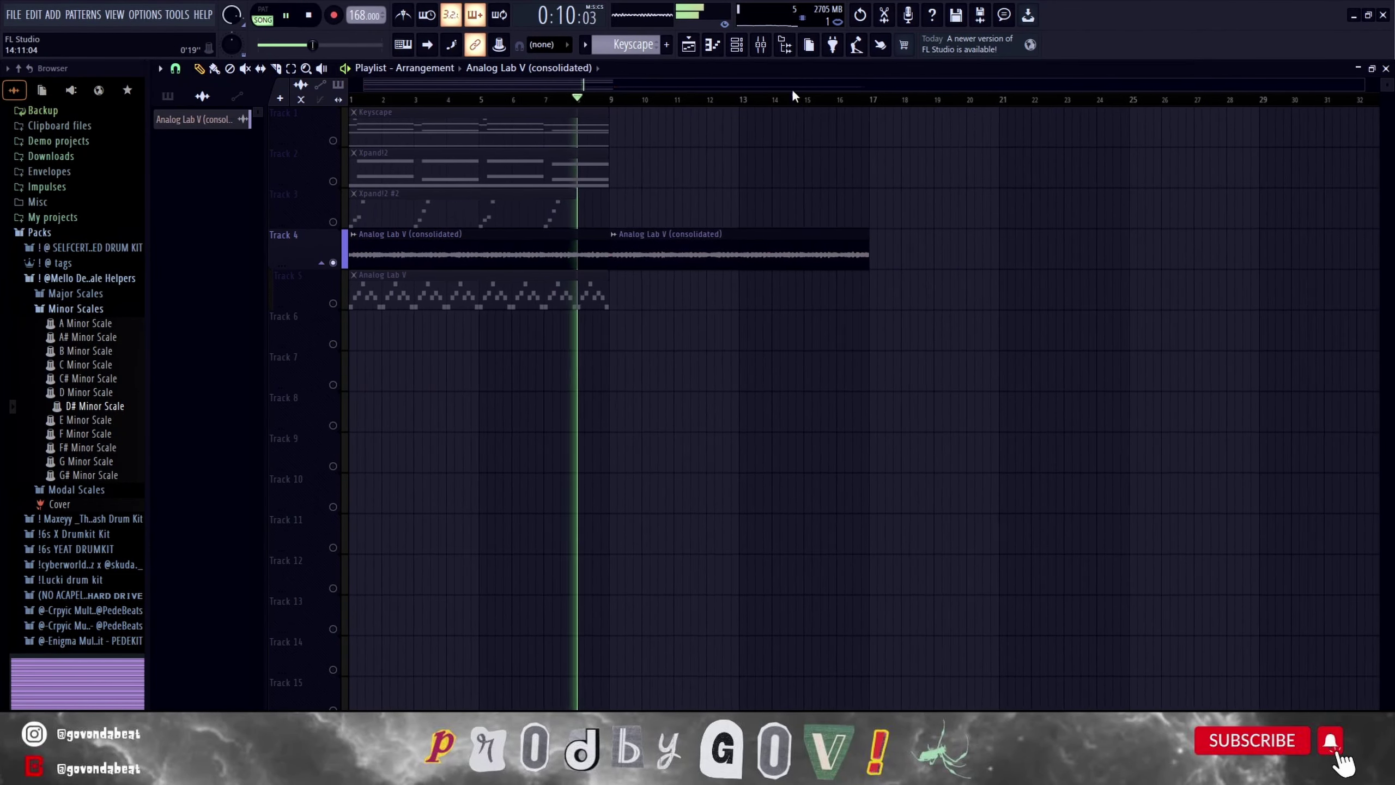
{"action": "key", "text": "F9"}
{"action": "left_click", "coordinate": [273, 478]}
{"action": "key", "text": "ctrl+l"}
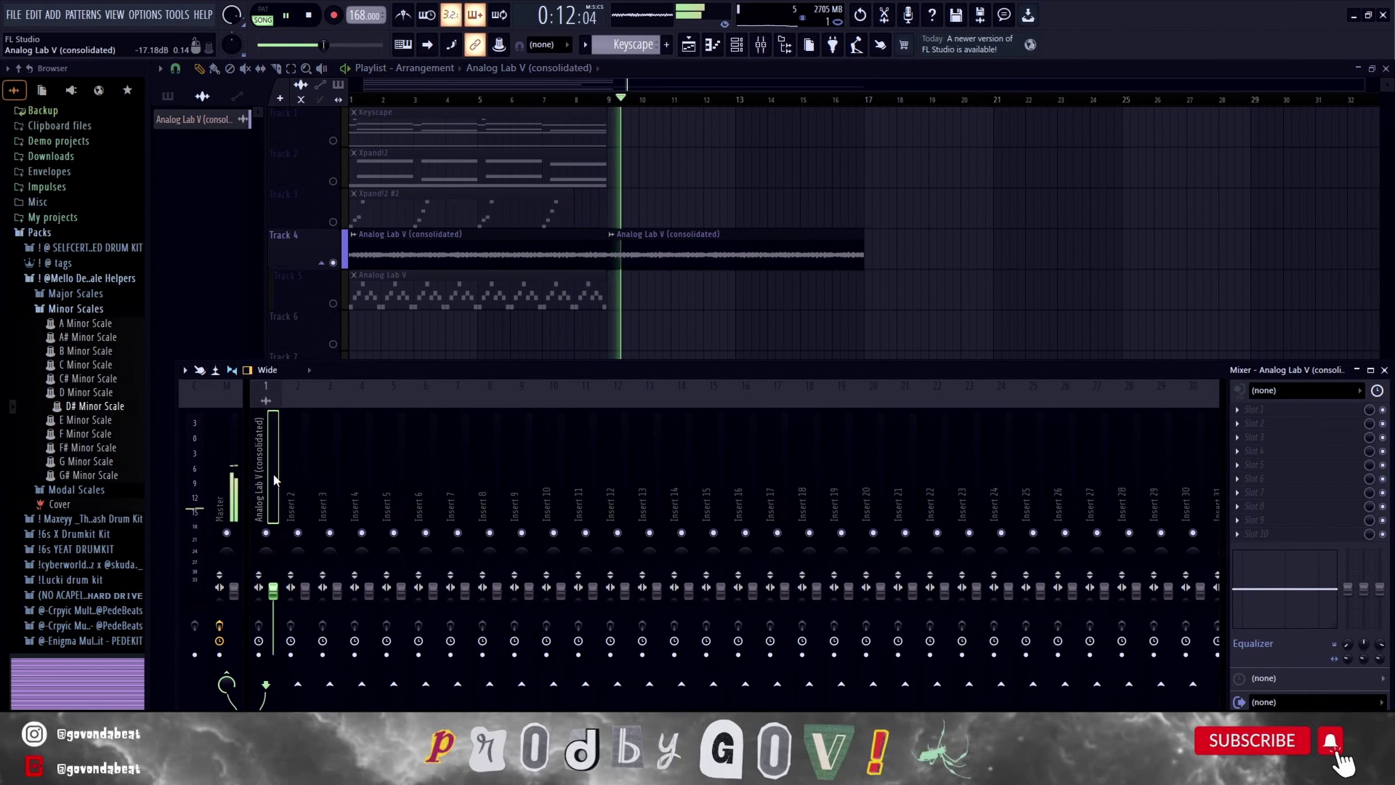
Restart playback and try HalfTime on the Analog Lab V mixer track at 4x with a 500 ms smooth setting.
{"action": "key", "text": "space"}
{"action": "key", "text": "space"}
{"action": "left_click", "coordinate": [1255, 409]}
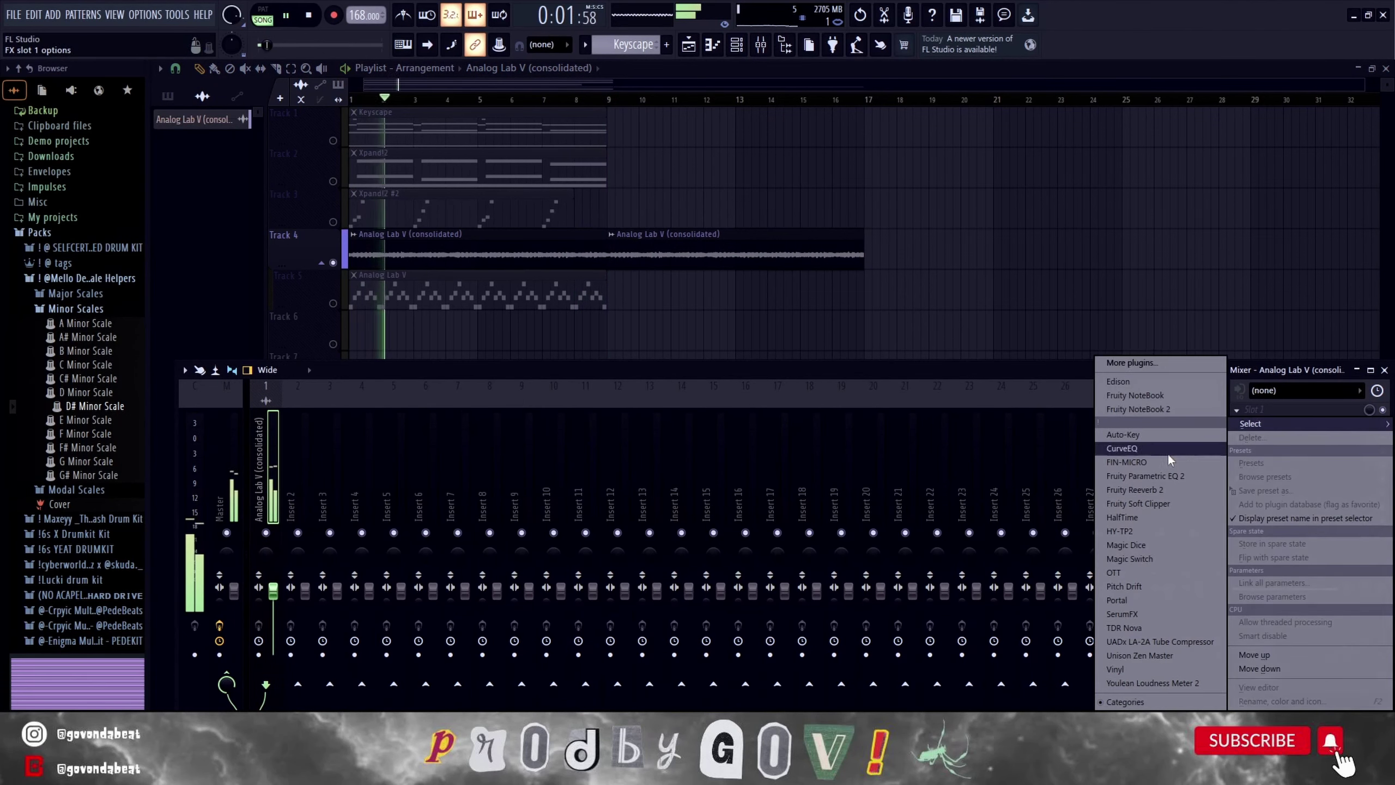
{"action": "left_click", "coordinate": [1122, 517]}
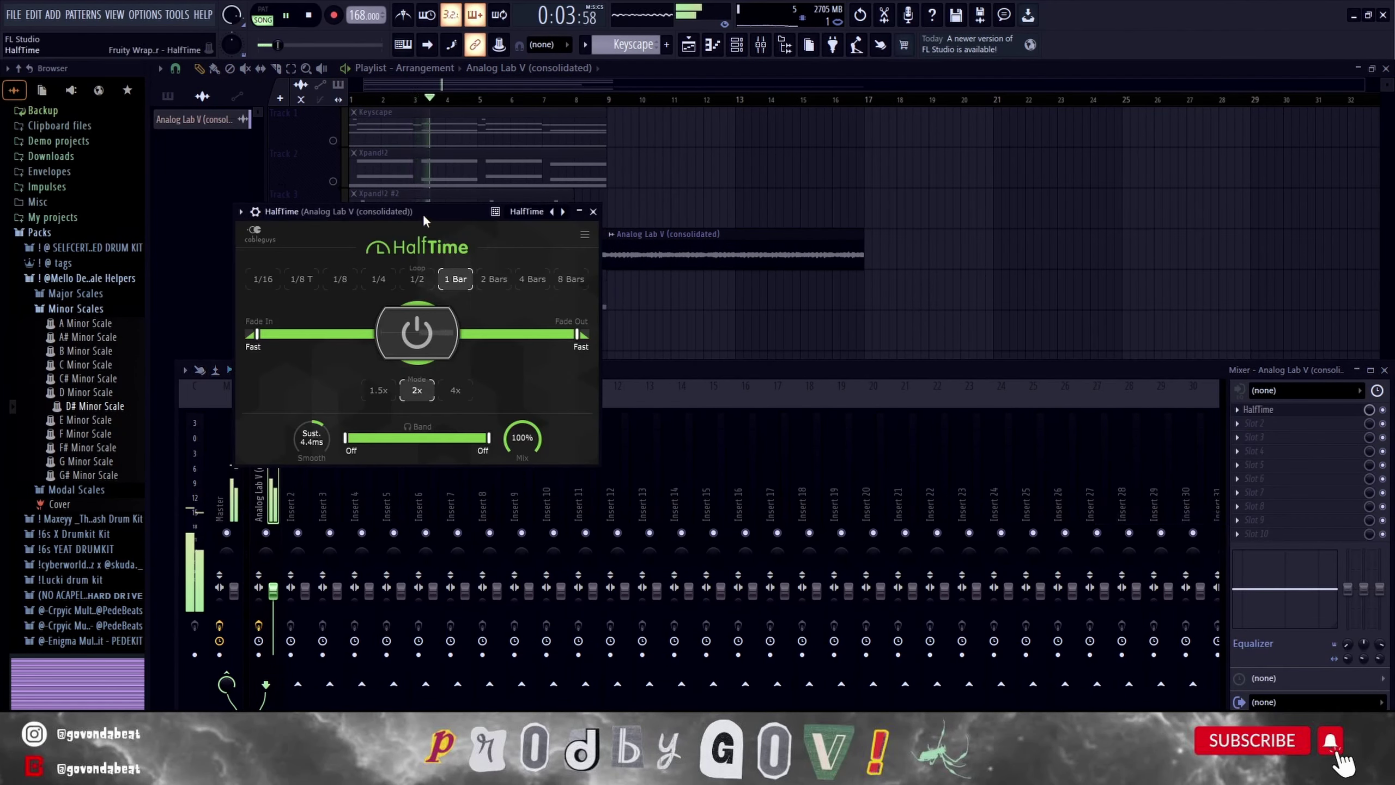
{"action": "left_click_drag", "start_coordinate": [422, 213], "coordinate": [727, 264]}
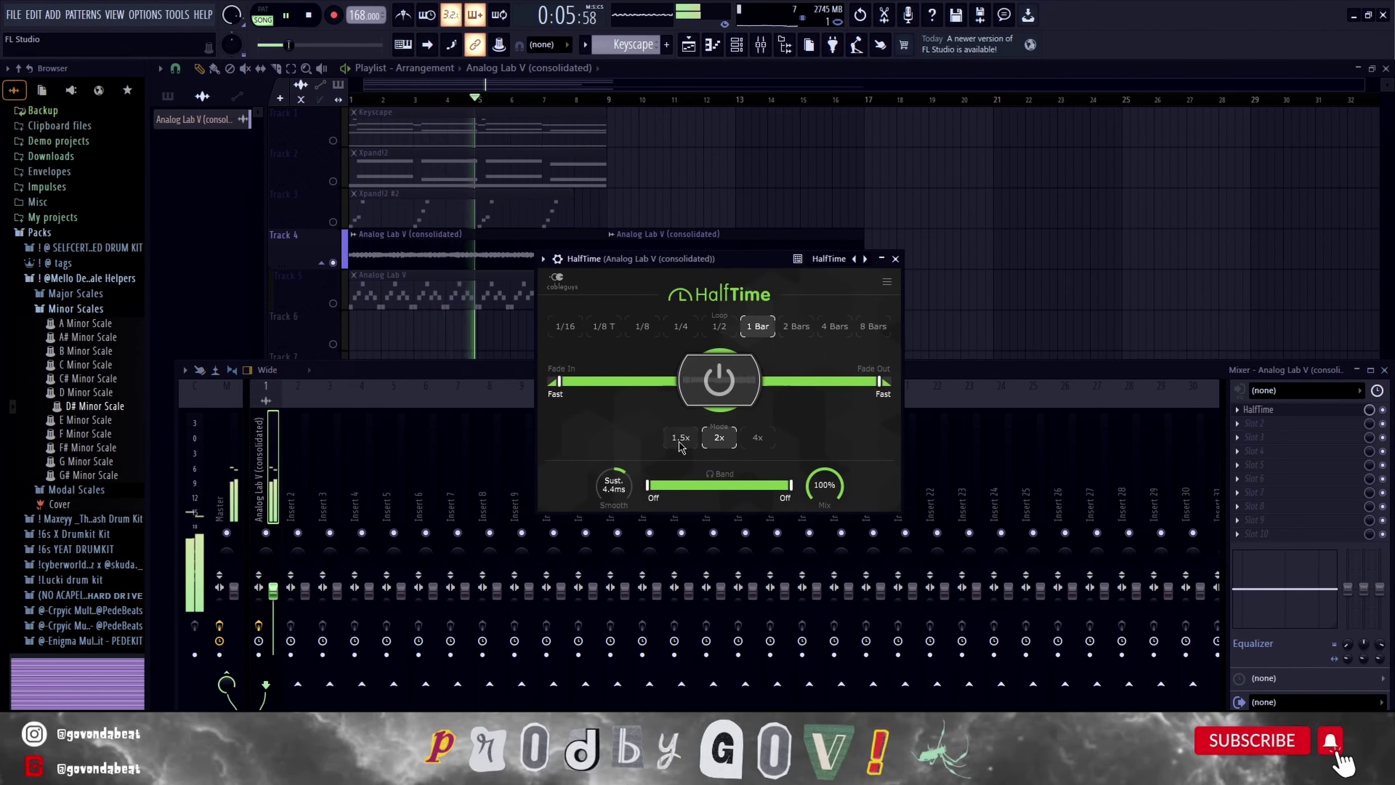
{"action": "left_click_drag", "start_coordinate": [614, 484], "coordinate": [541, 348]}
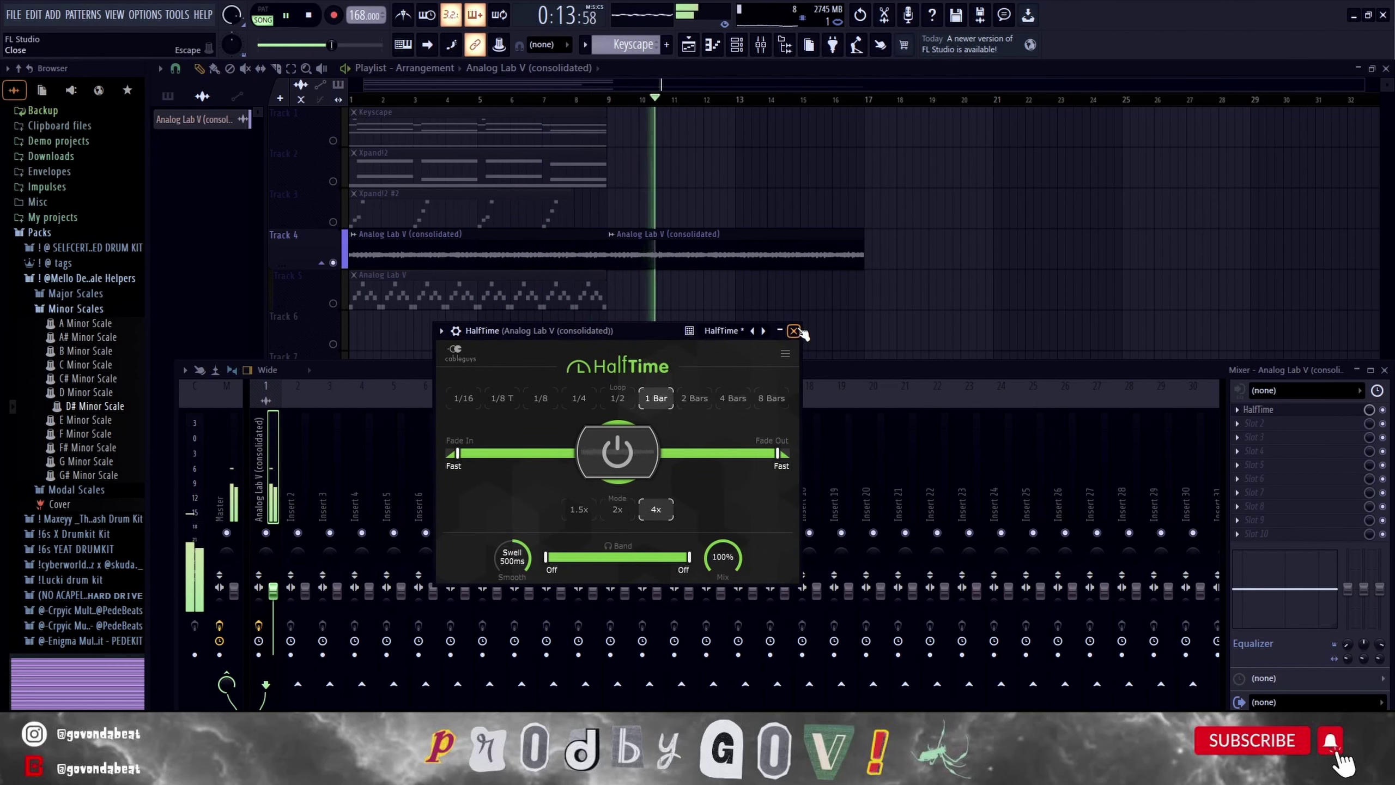
Remove the HalfTime effect from the Analog Lab V mixer track.
{"action": "left_click", "coordinate": [794, 330]}
{"action": "left_click", "coordinate": [1238, 409]}
{"action": "left_click", "coordinate": [1264, 439]}
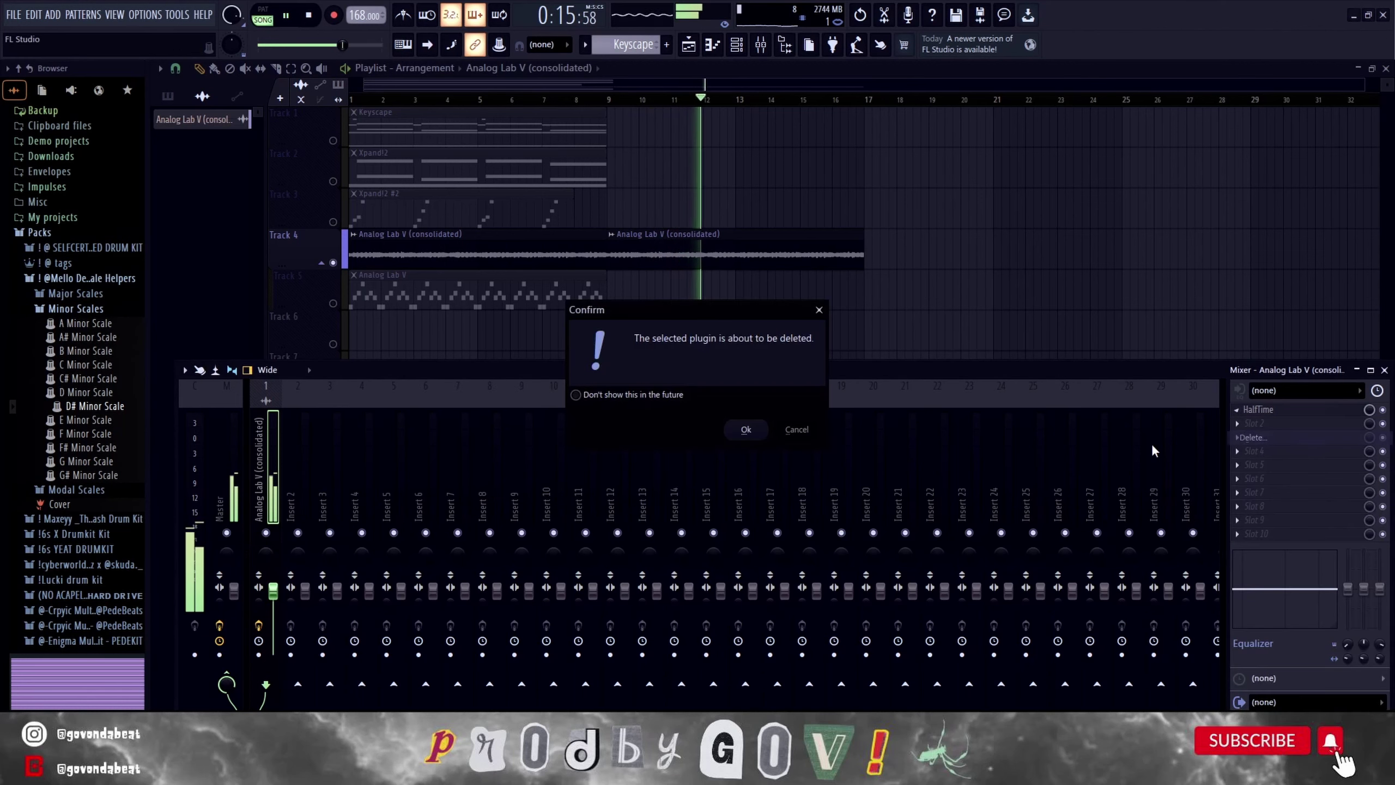
{"action": "left_click", "coordinate": [747, 431]}
Add Fruity Reeverb 2 in the first effect slot of the Analog Lab V mixer track.
{"action": "left_click", "coordinate": [1258, 409]}
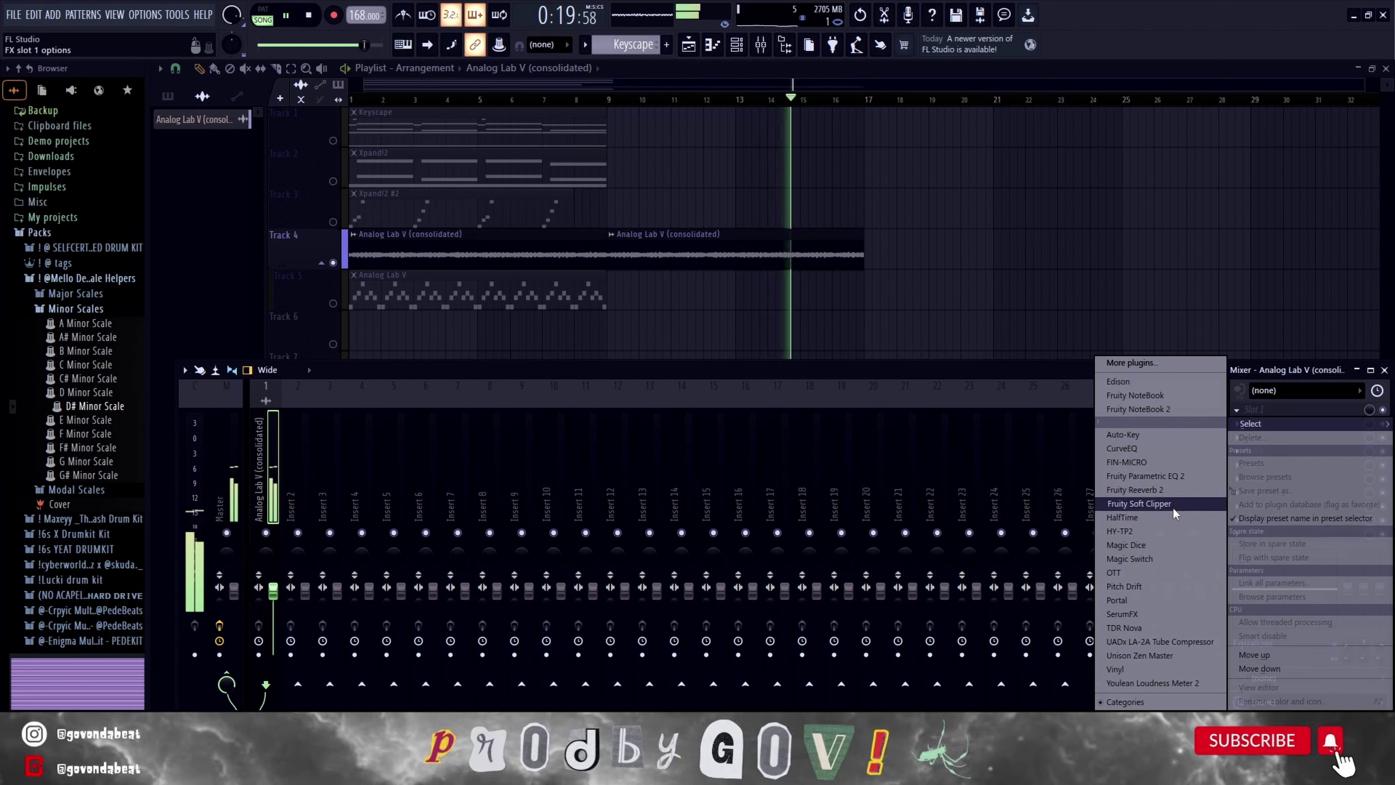
{"action": "left_click", "coordinate": [1165, 490]}
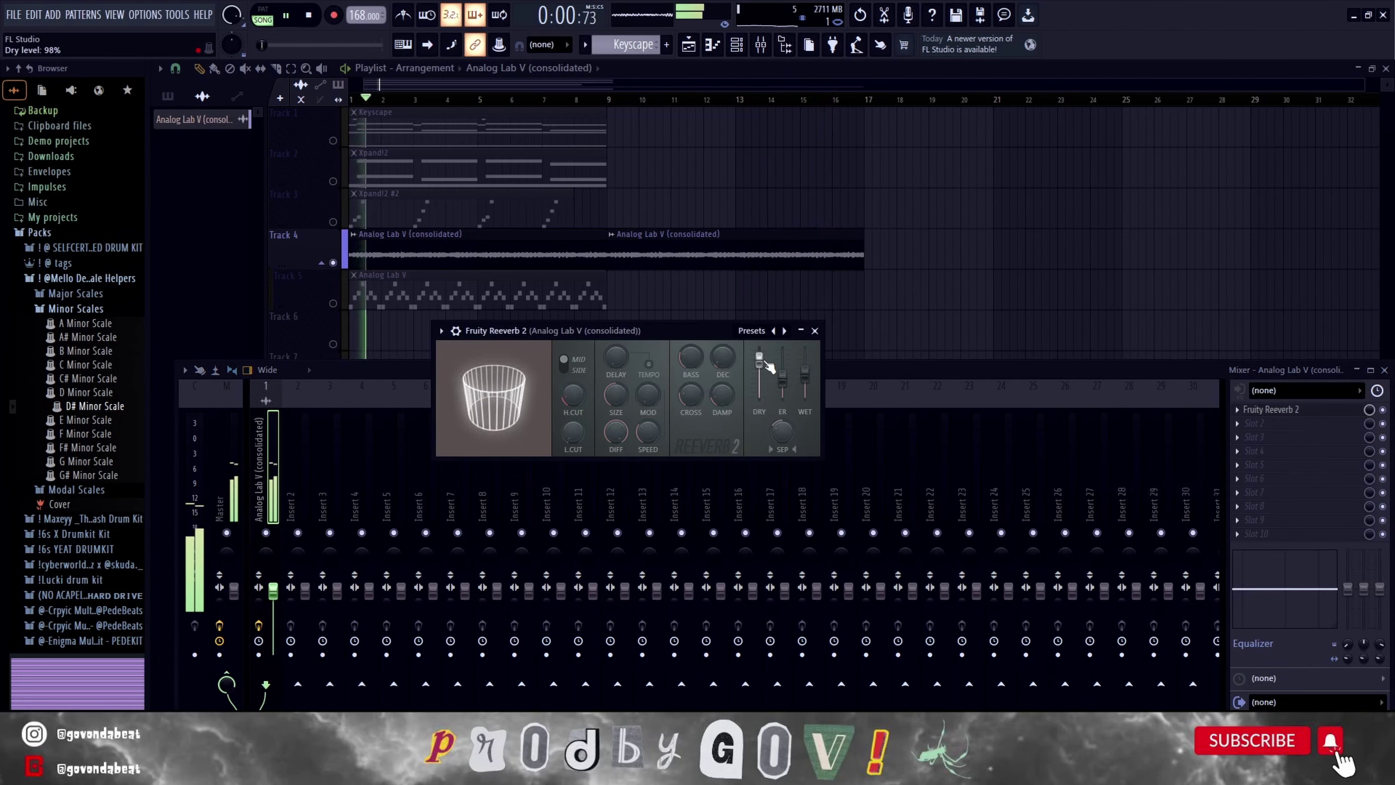
{"action": "left_click", "coordinate": [814, 330]}
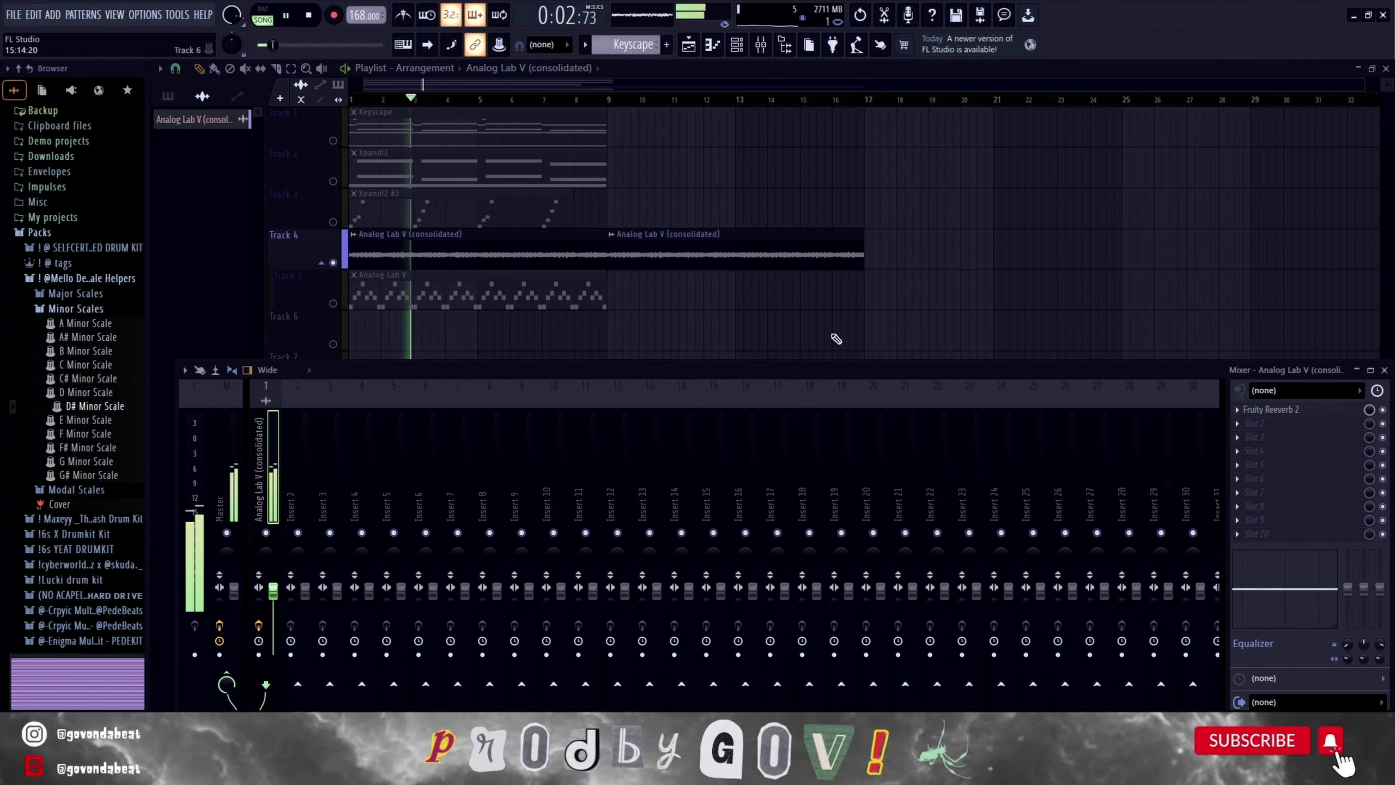
Add Magic Switch in the second effect slot, switch it on and lower its mix to about 73%.
{"action": "left_click", "coordinate": [1241, 431]}
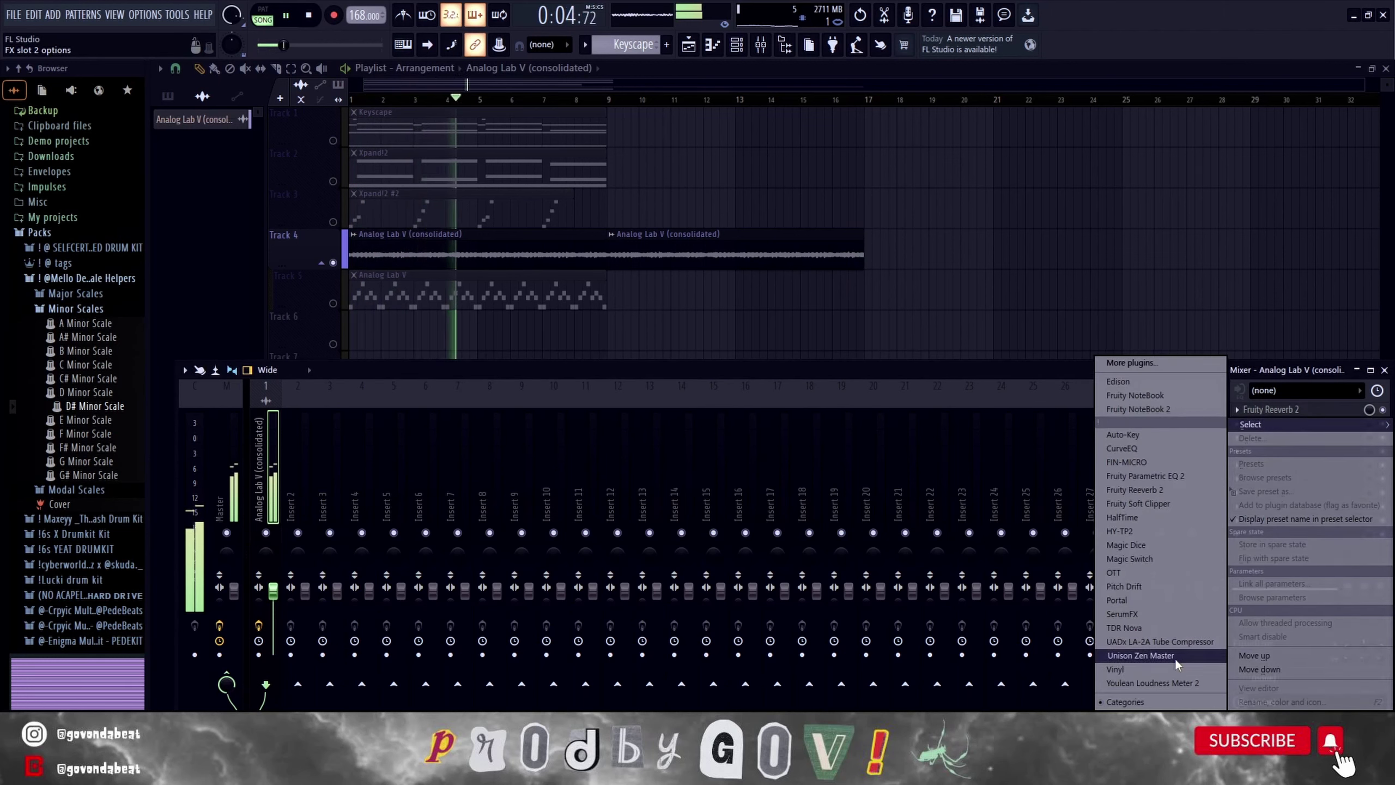
{"action": "left_click", "coordinate": [1131, 559]}
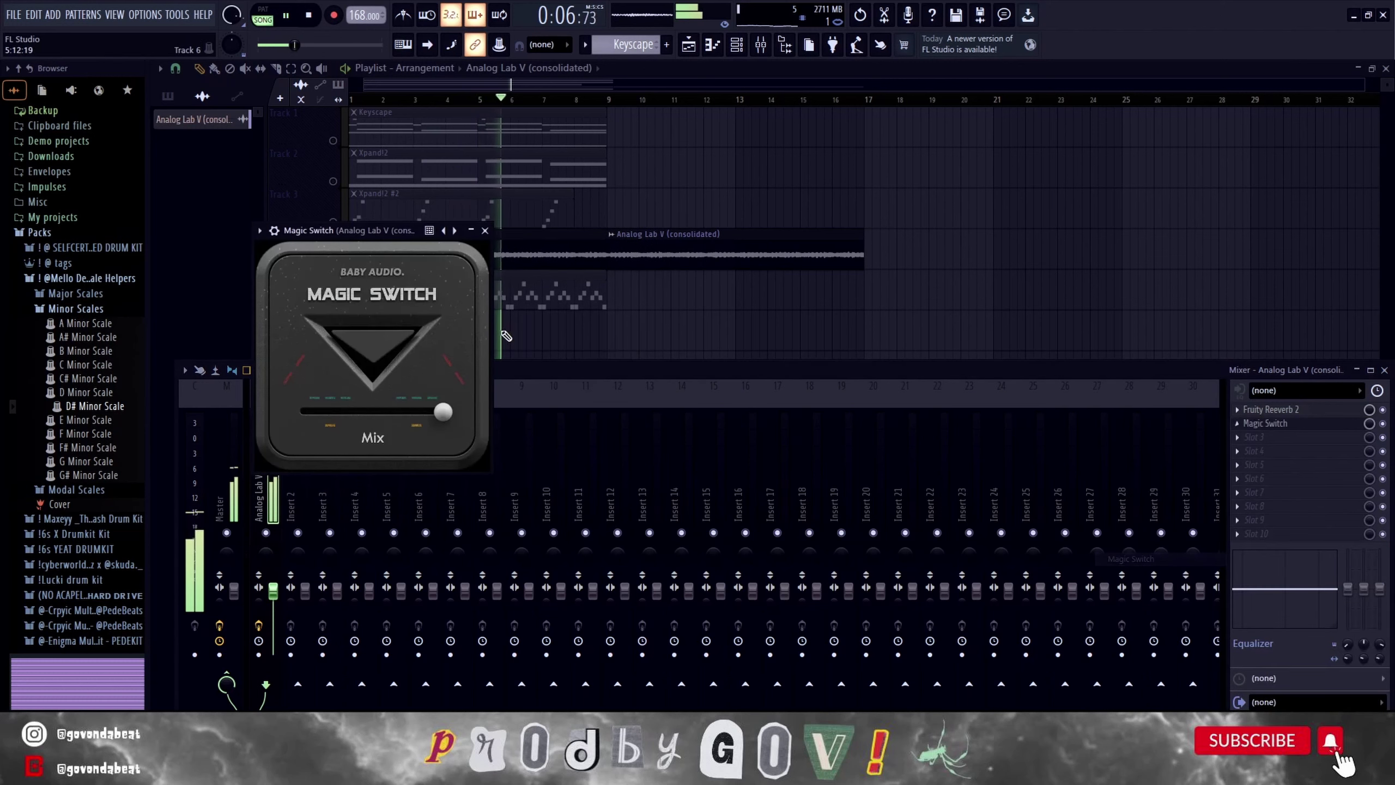
{"action": "left_click_drag", "start_coordinate": [432, 401], "coordinate": [405, 411]}
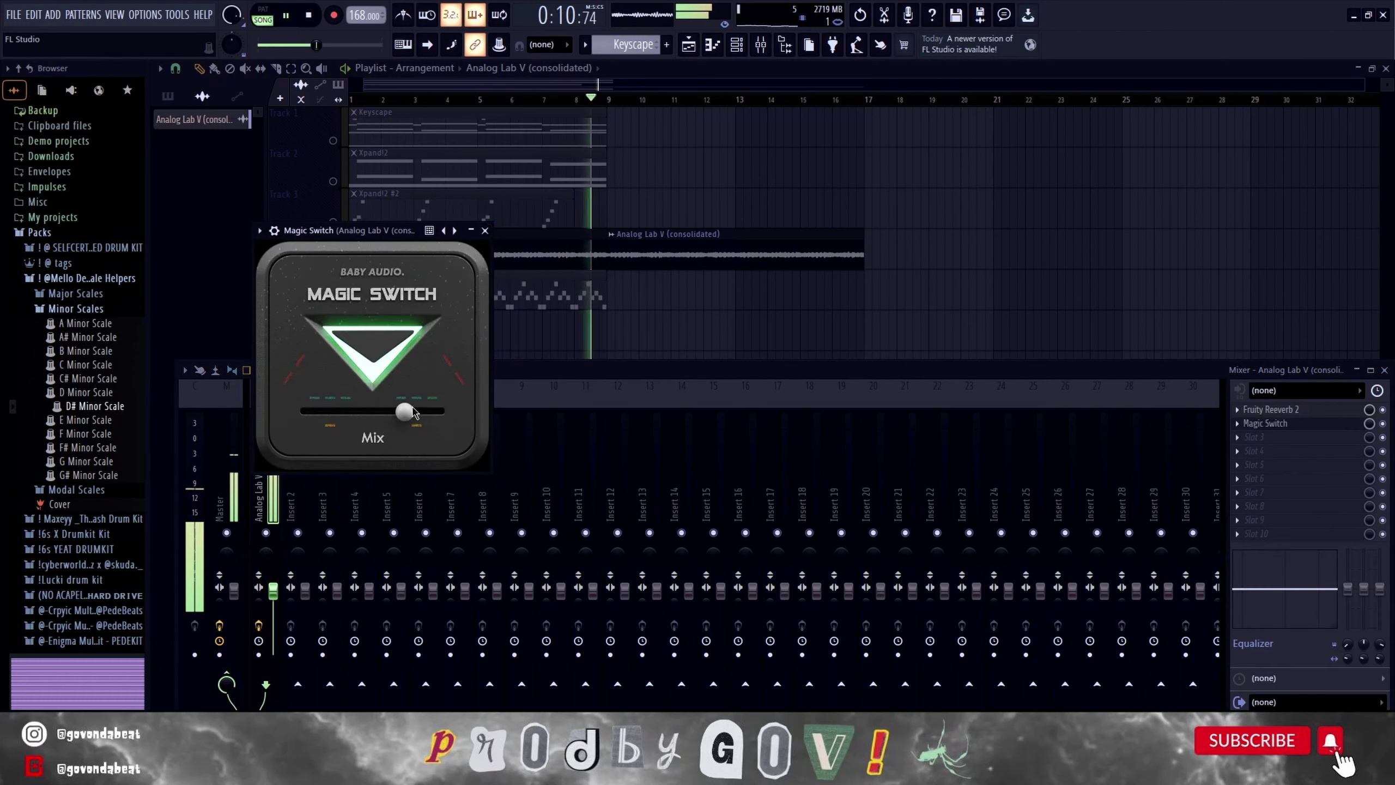
{"action": "left_click_drag", "start_coordinate": [407, 413], "coordinate": [416, 415]}
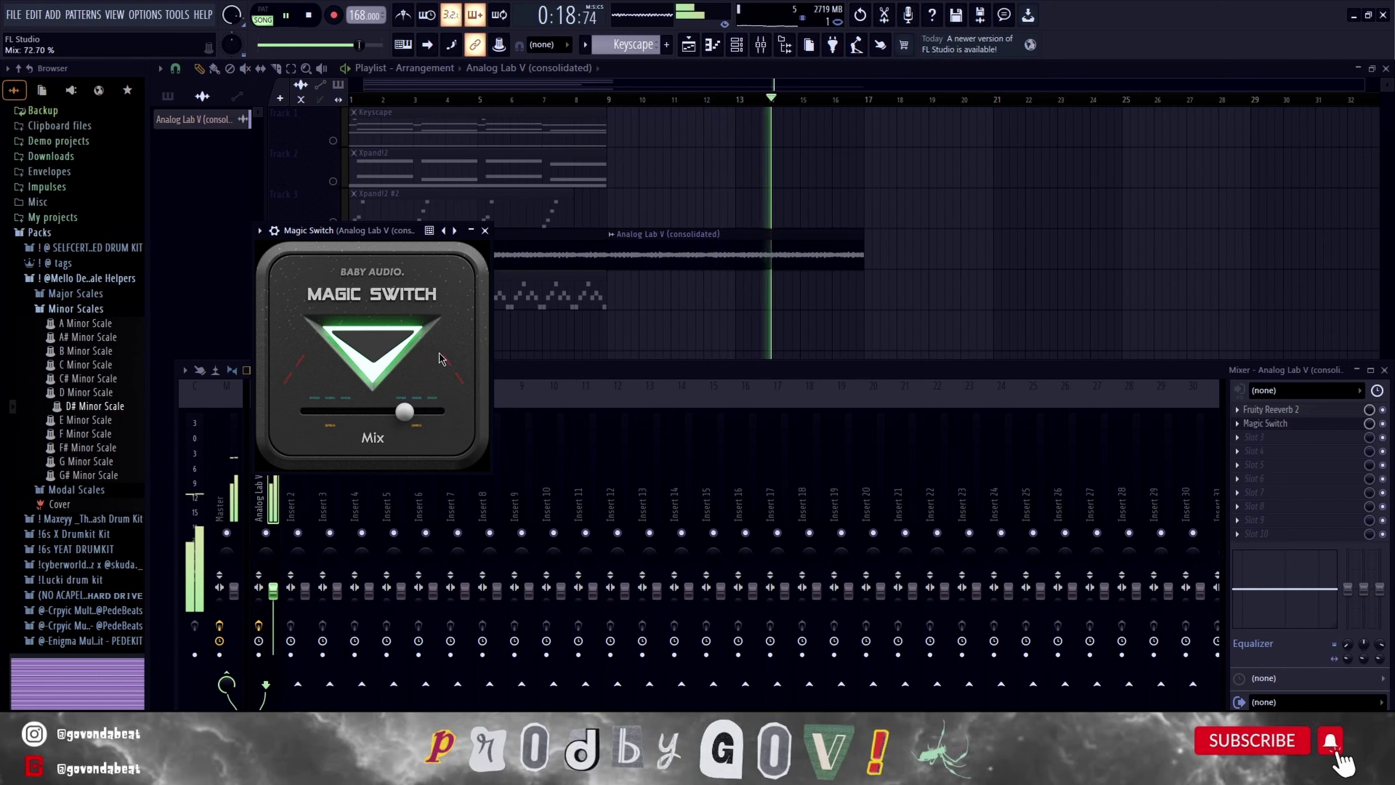
{"action": "left_click", "coordinate": [484, 231]}
Add Magic Dice in the third effect slot and set its dry/wet mix to 33%.
{"action": "left_click", "coordinate": [1255, 437]}
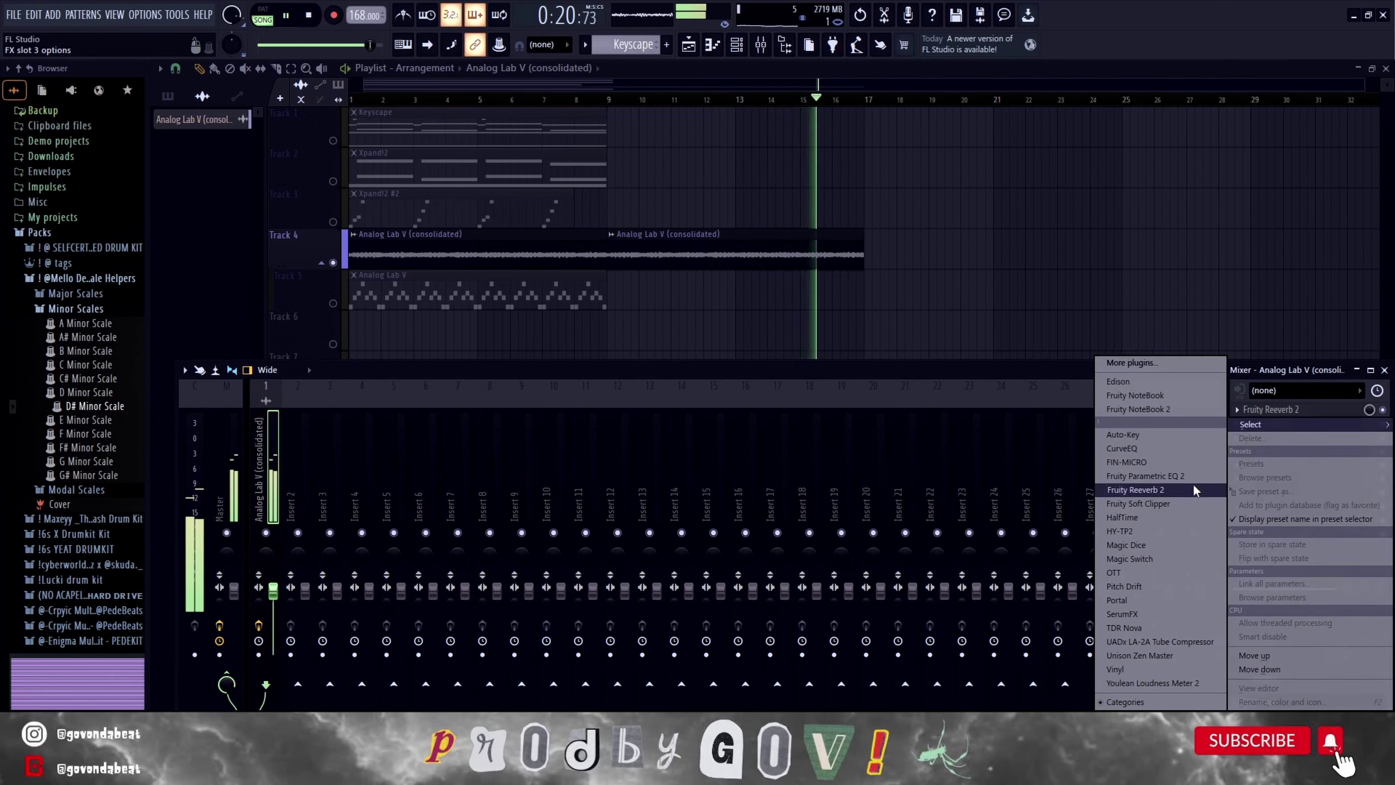
{"action": "left_click", "coordinate": [1126, 545]}
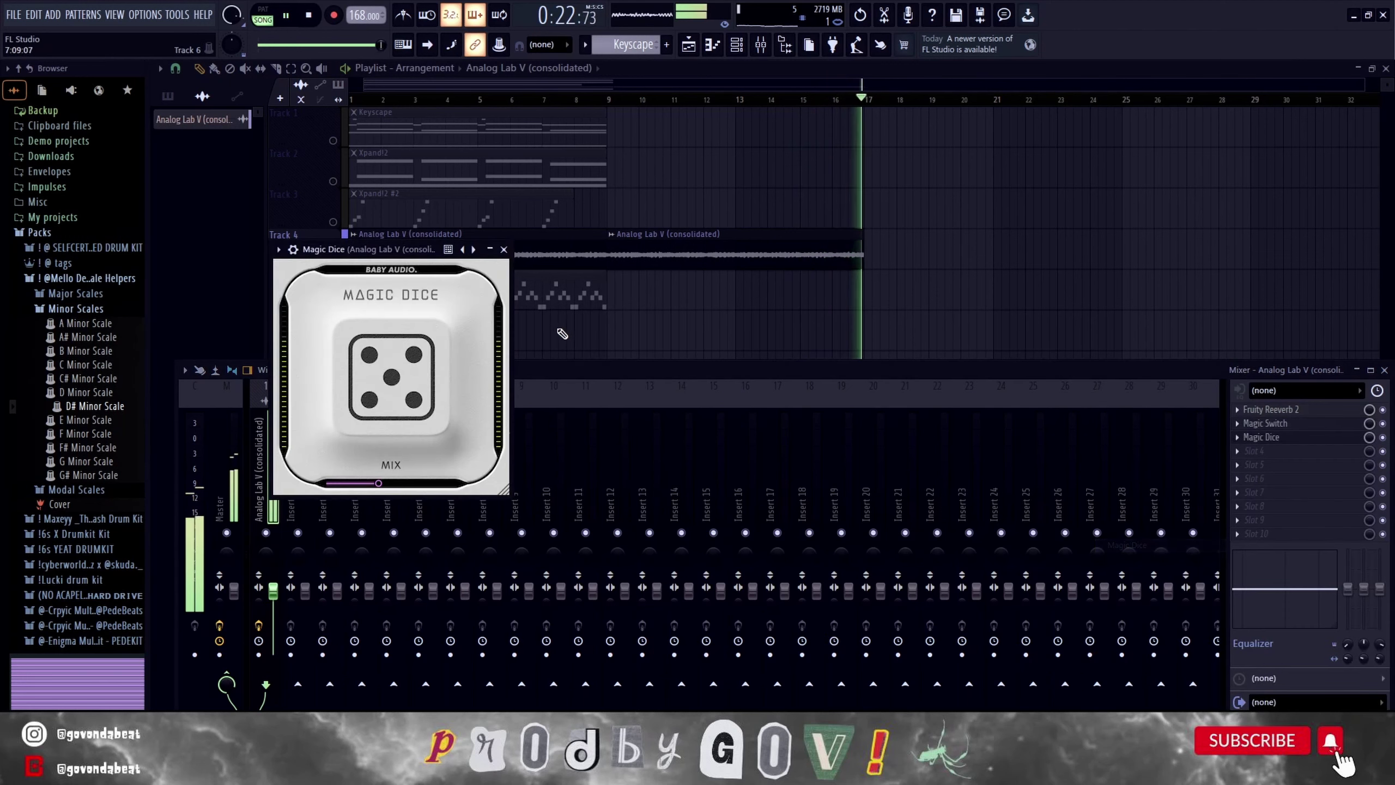
{"action": "left_click_drag", "start_coordinate": [374, 485], "coordinate": [369, 484]}
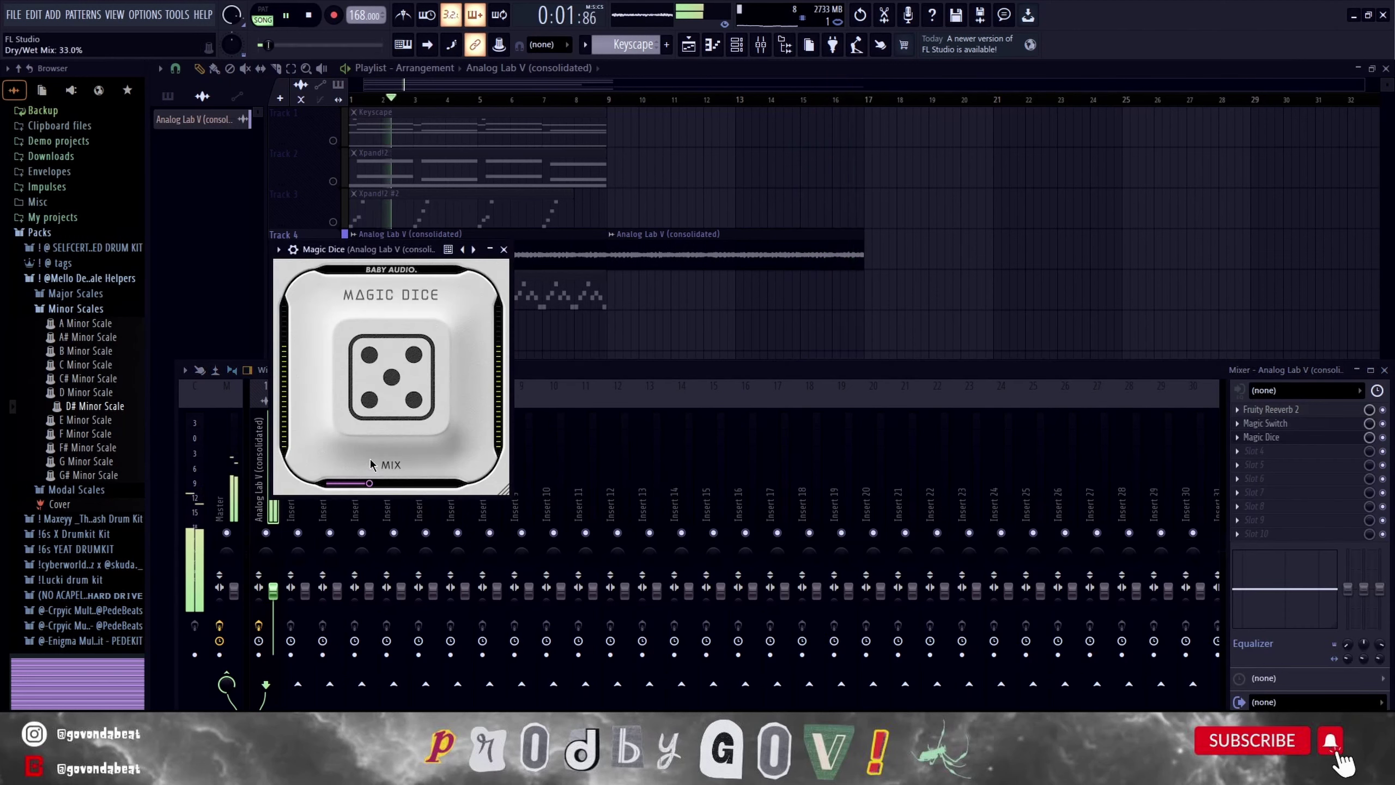
{"action": "left_click", "coordinate": [504, 249]}
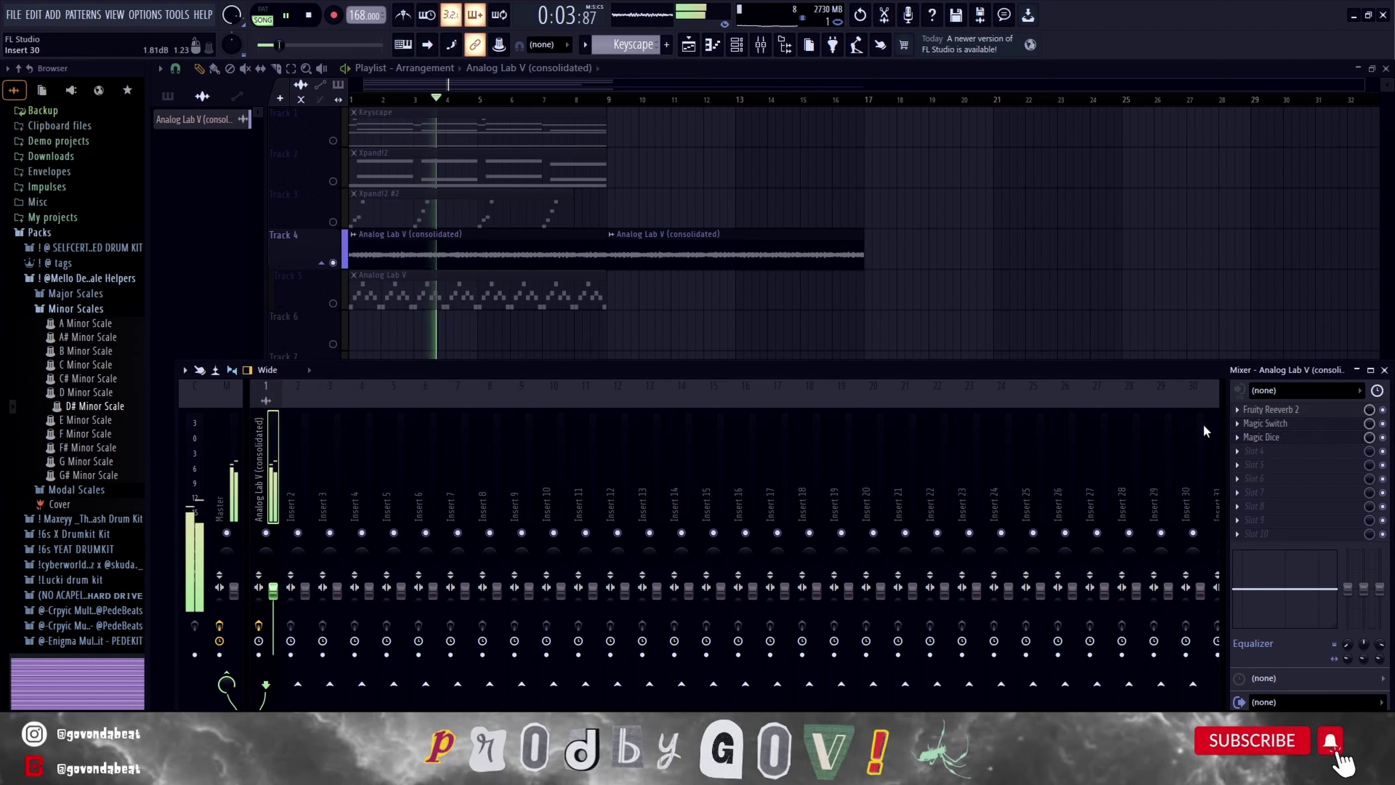
Add Portal in the fourth effect slot and load the SOMEHINGBIG preset from the PedeBeats Cryptic bank.
{"action": "left_click", "coordinate": [1258, 452]}
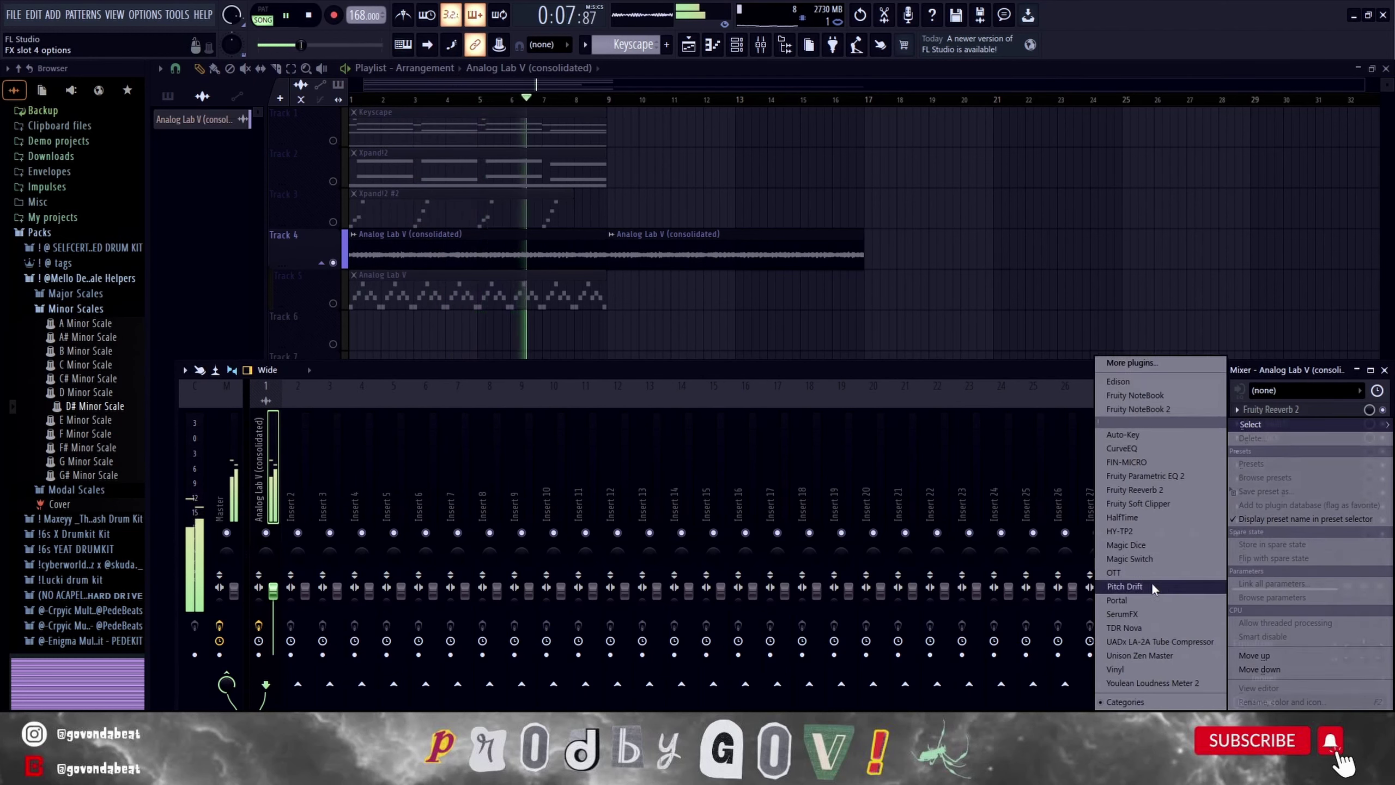
{"action": "left_click", "coordinate": [691, 338]}
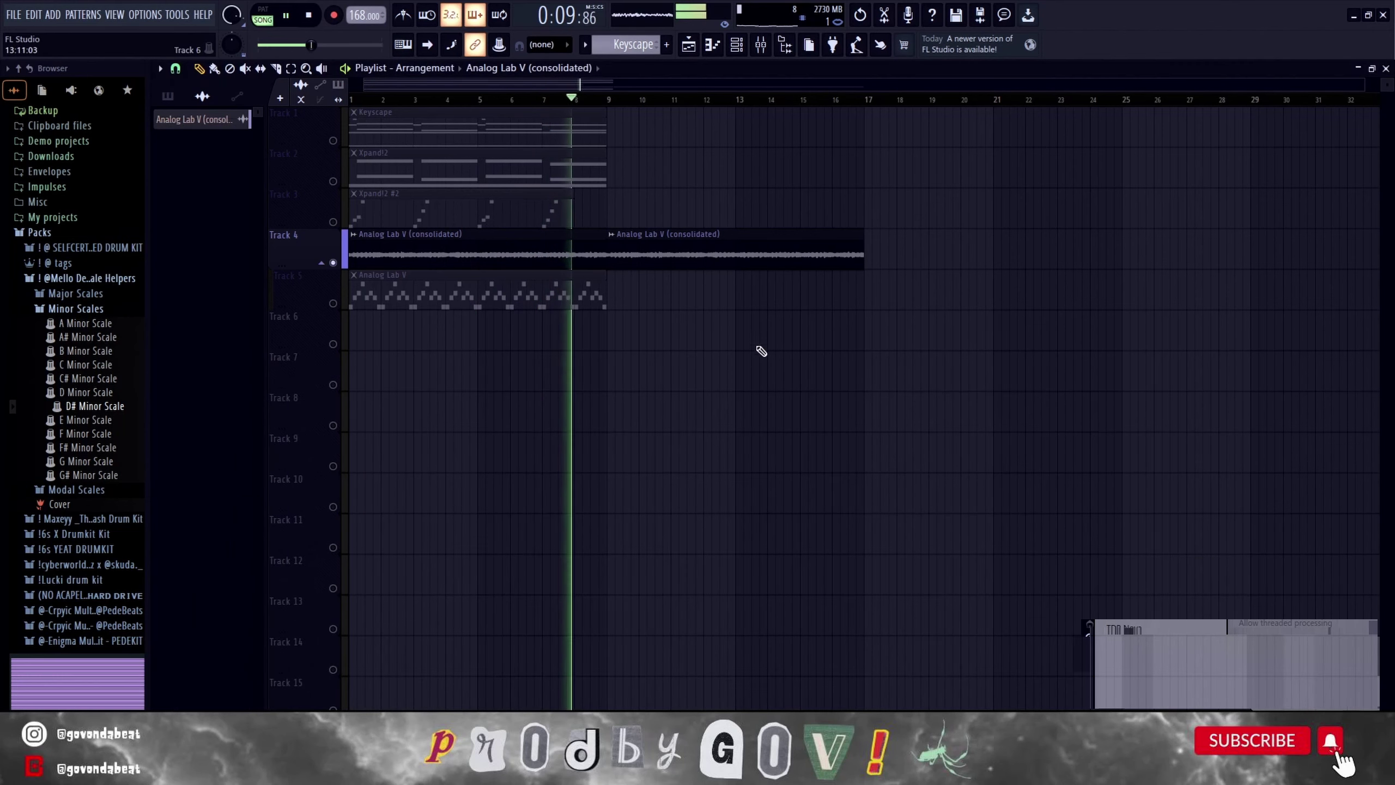
{"action": "left_click", "coordinate": [760, 46]}
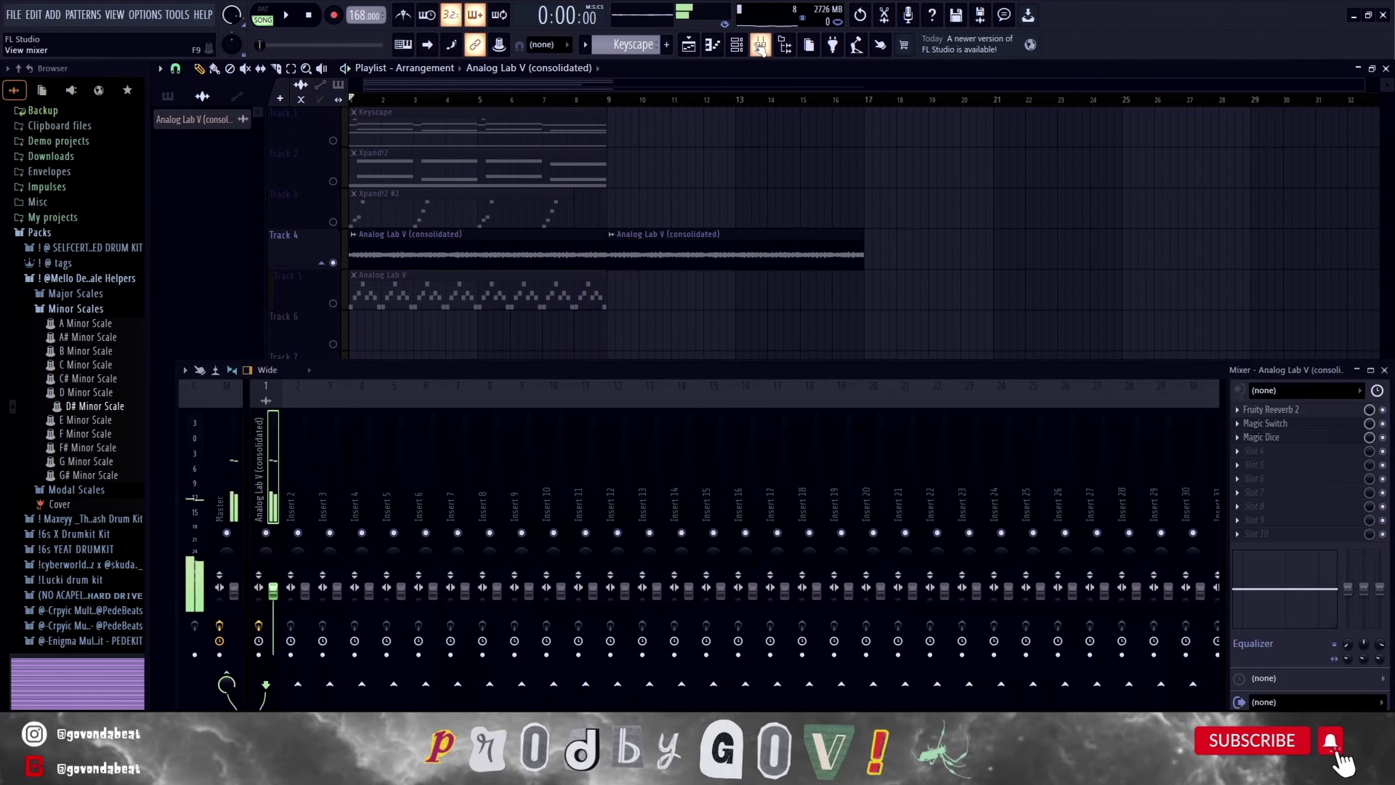
{"action": "left_click", "coordinate": [1264, 452]}
{"action": "left_click", "coordinate": [1131, 600]}
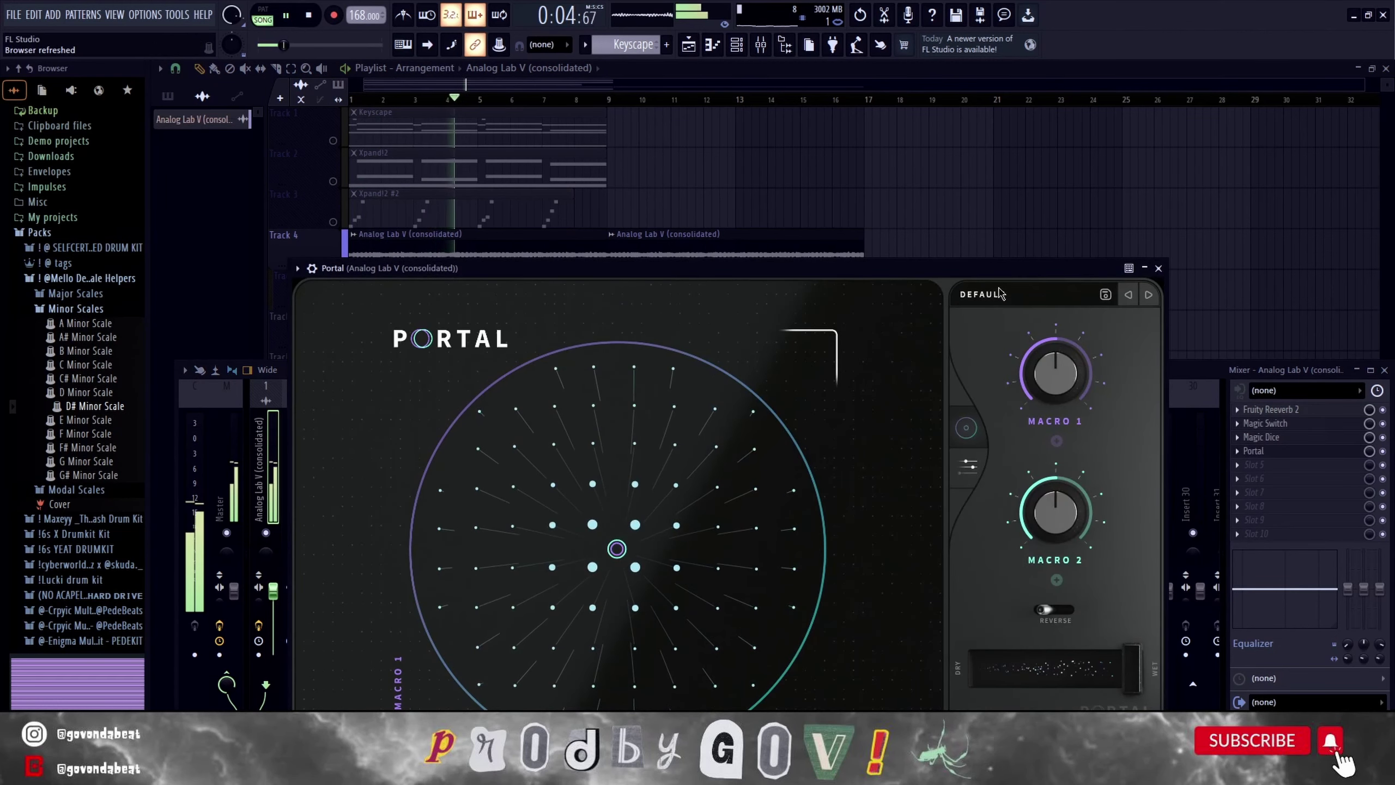
{"action": "left_click", "coordinate": [988, 293]}
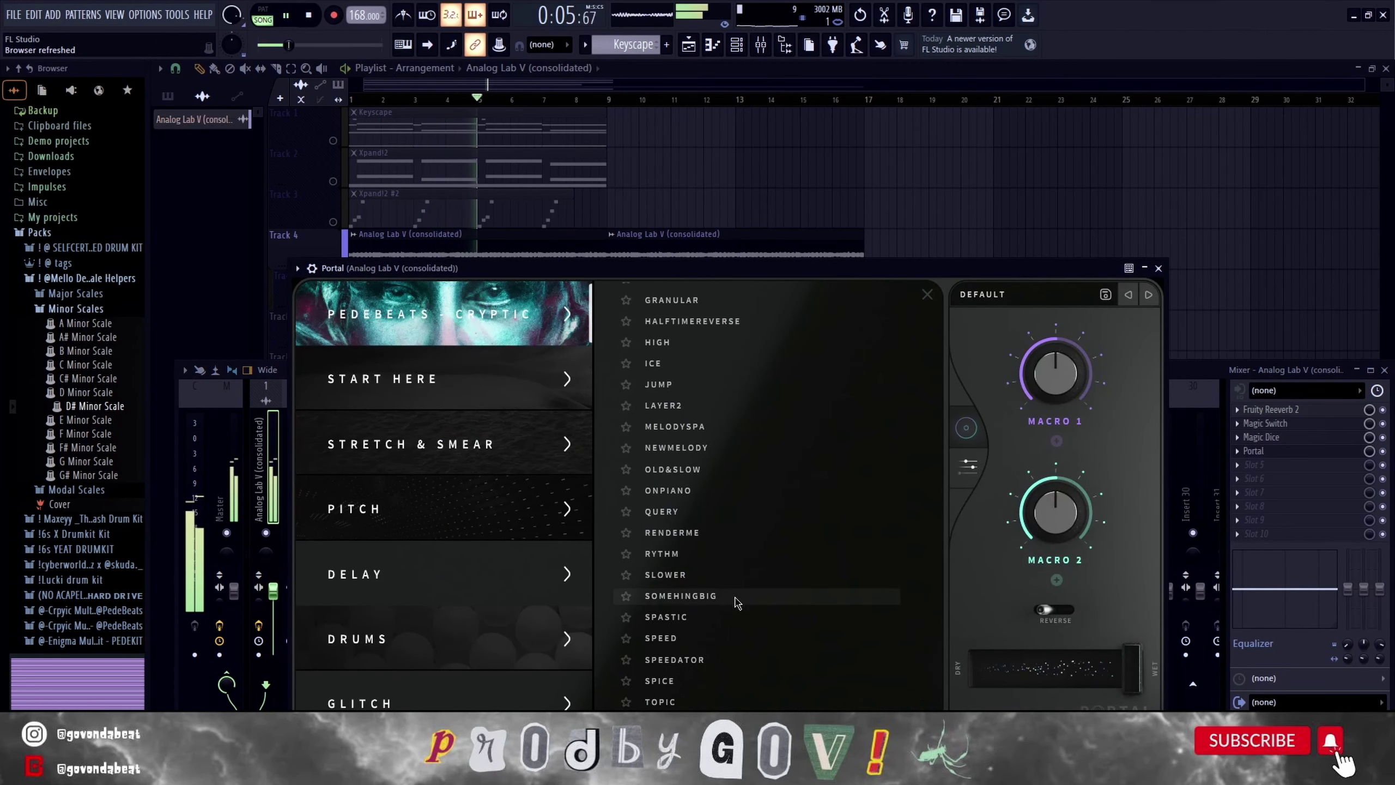
{"action": "left_click", "coordinate": [682, 596]}
{"action": "left_click", "coordinate": [1158, 268]}
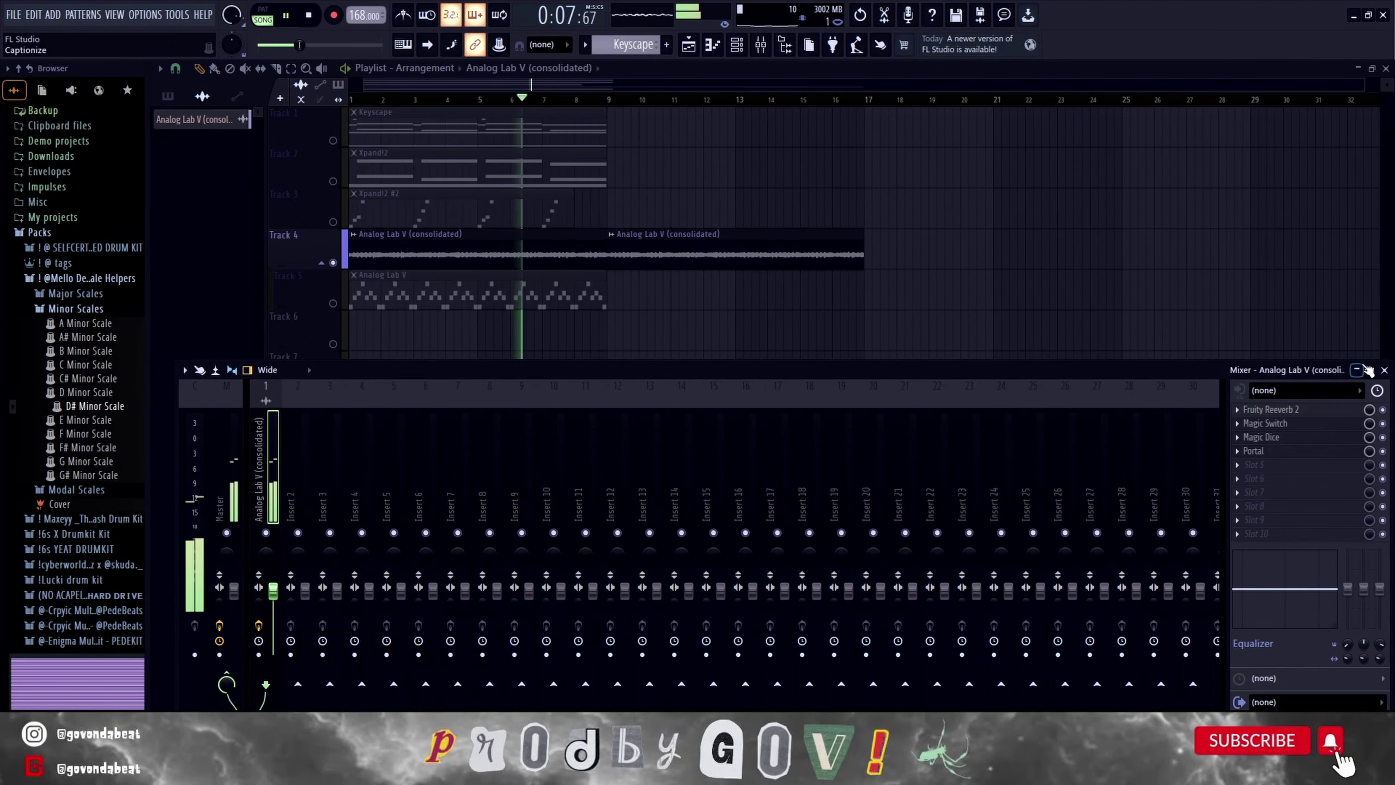
Close the mixer, open the Analog Lab V audio clip's settings and set its pitch shift to +1200 cents.
{"action": "left_click", "coordinate": [1385, 371]}
{"action": "double_click", "coordinate": [543, 255]}
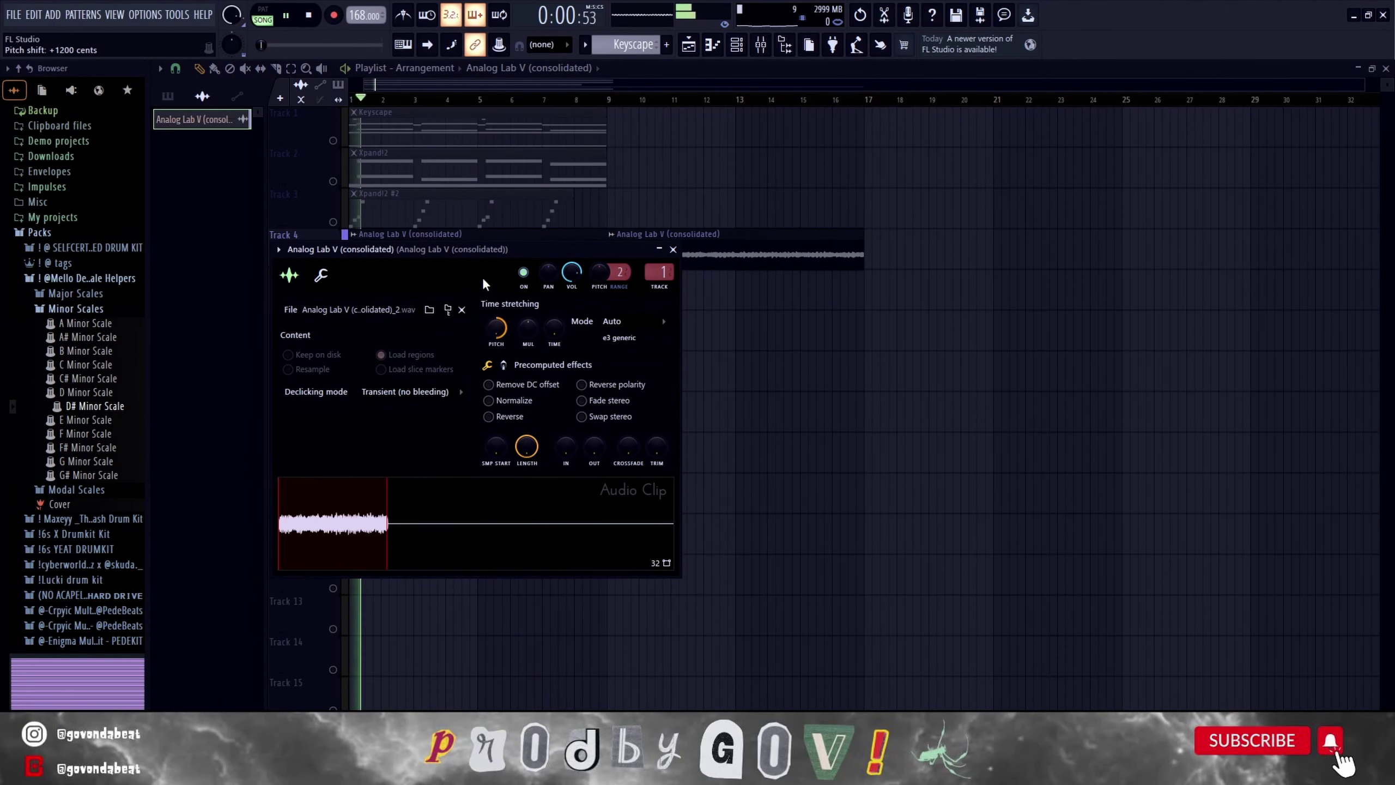
Lower the Analog Lab V audio clip's pitch shift below 0 cents and close its settings.
{"action": "left_click_drag", "start_coordinate": [482, 277], "coordinate": [538, 376]}
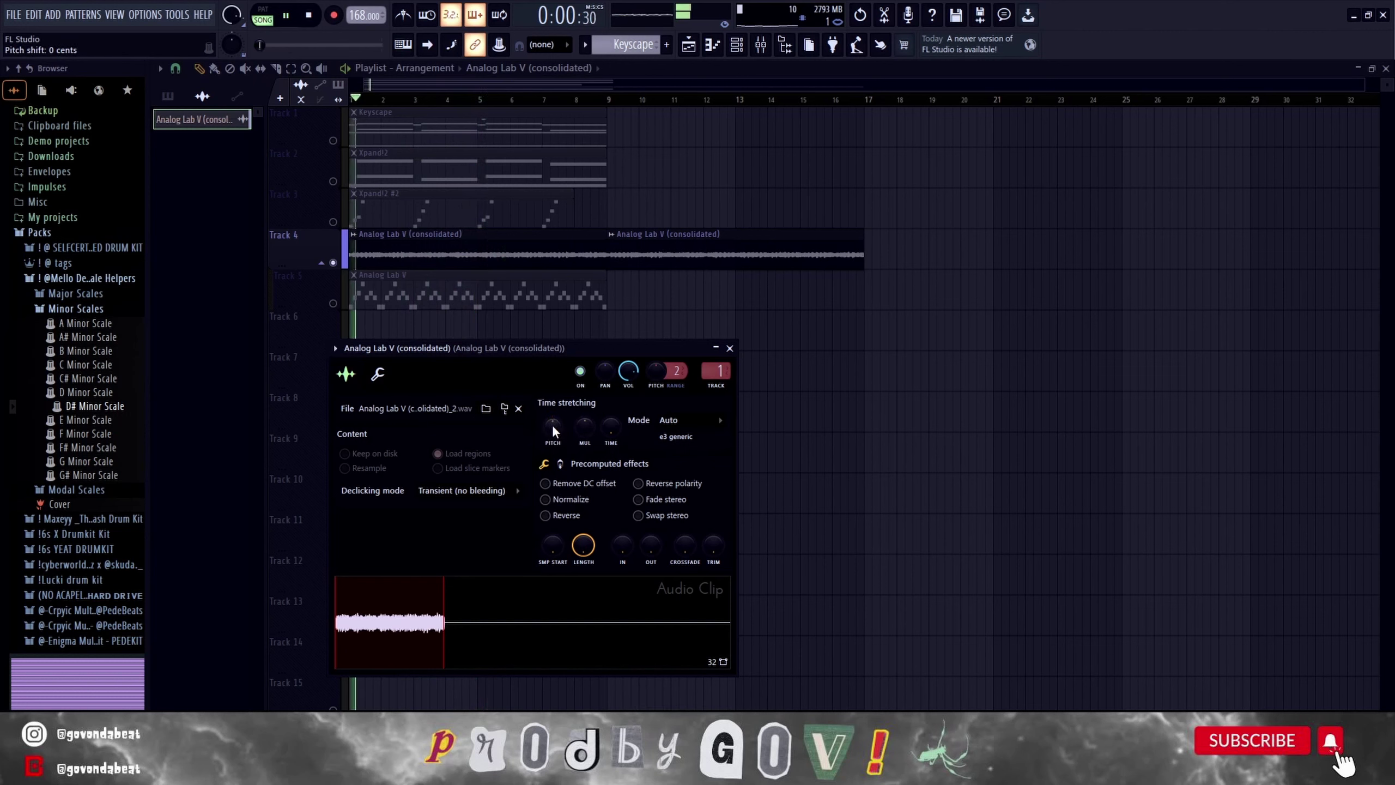
{"action": "left_click_drag", "start_coordinate": [553, 428], "coordinate": [552, 457]}
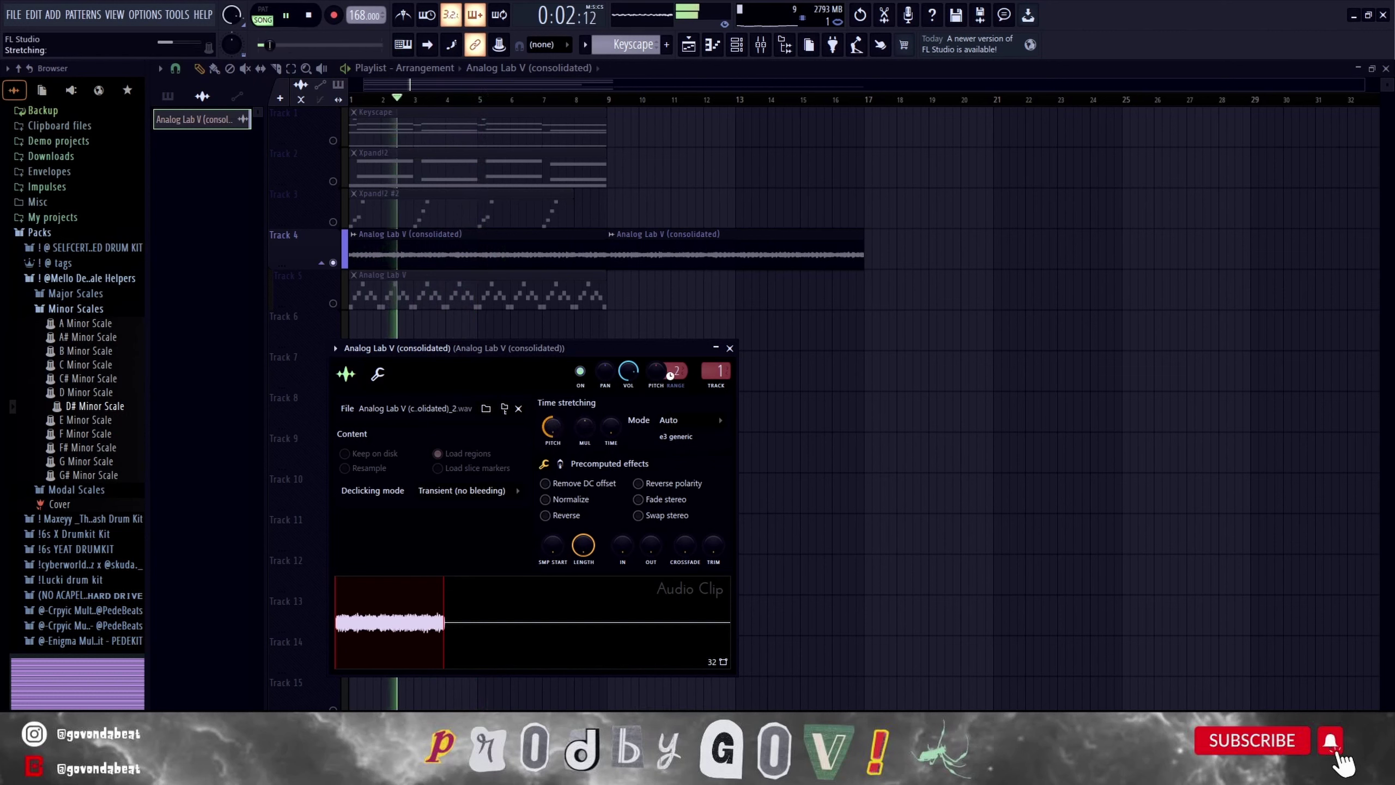
{"action": "left_click", "coordinate": [731, 348]}
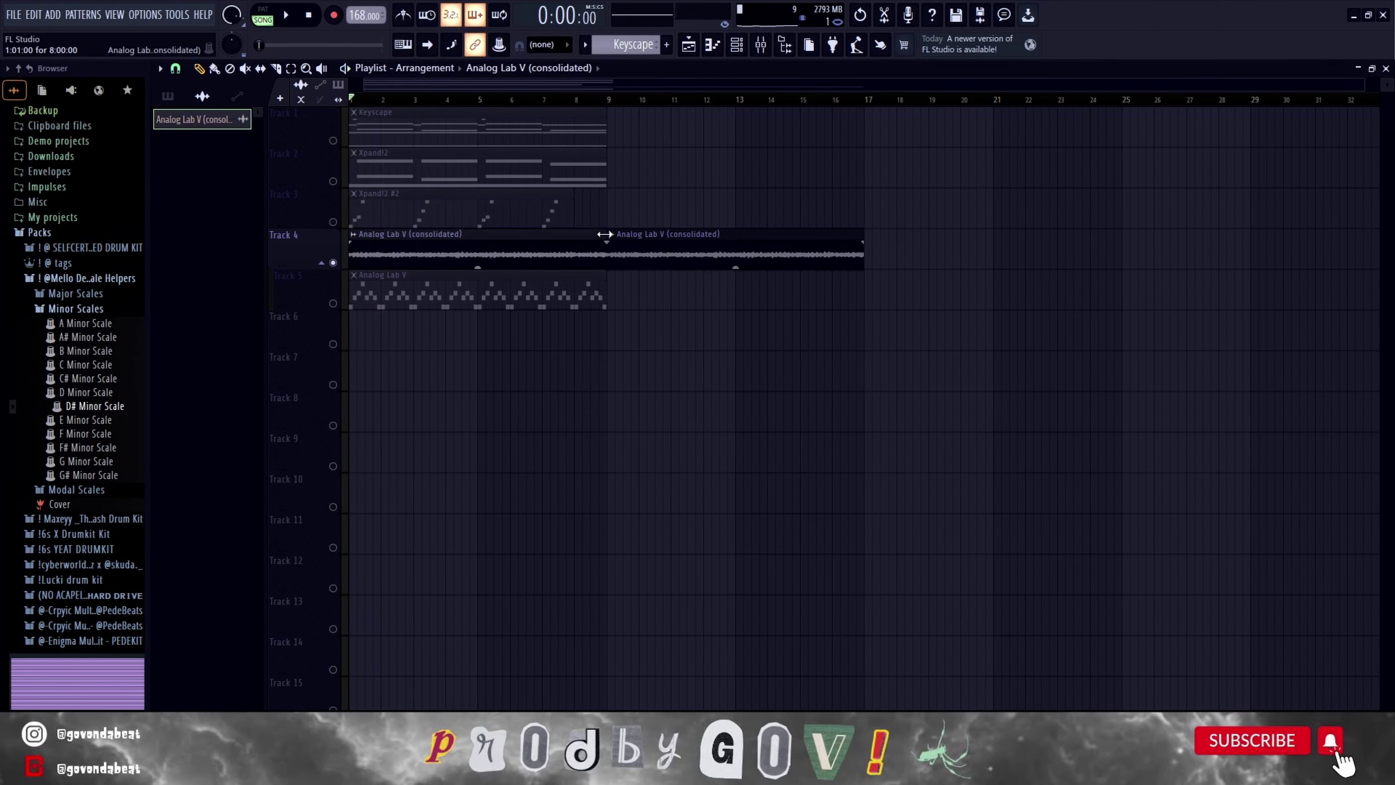
Shorten the Track 4 clips to four bars, add a copy at bar 5, delete the bar 9 clip and unsolo the track.
{"action": "key", "text": "space"}
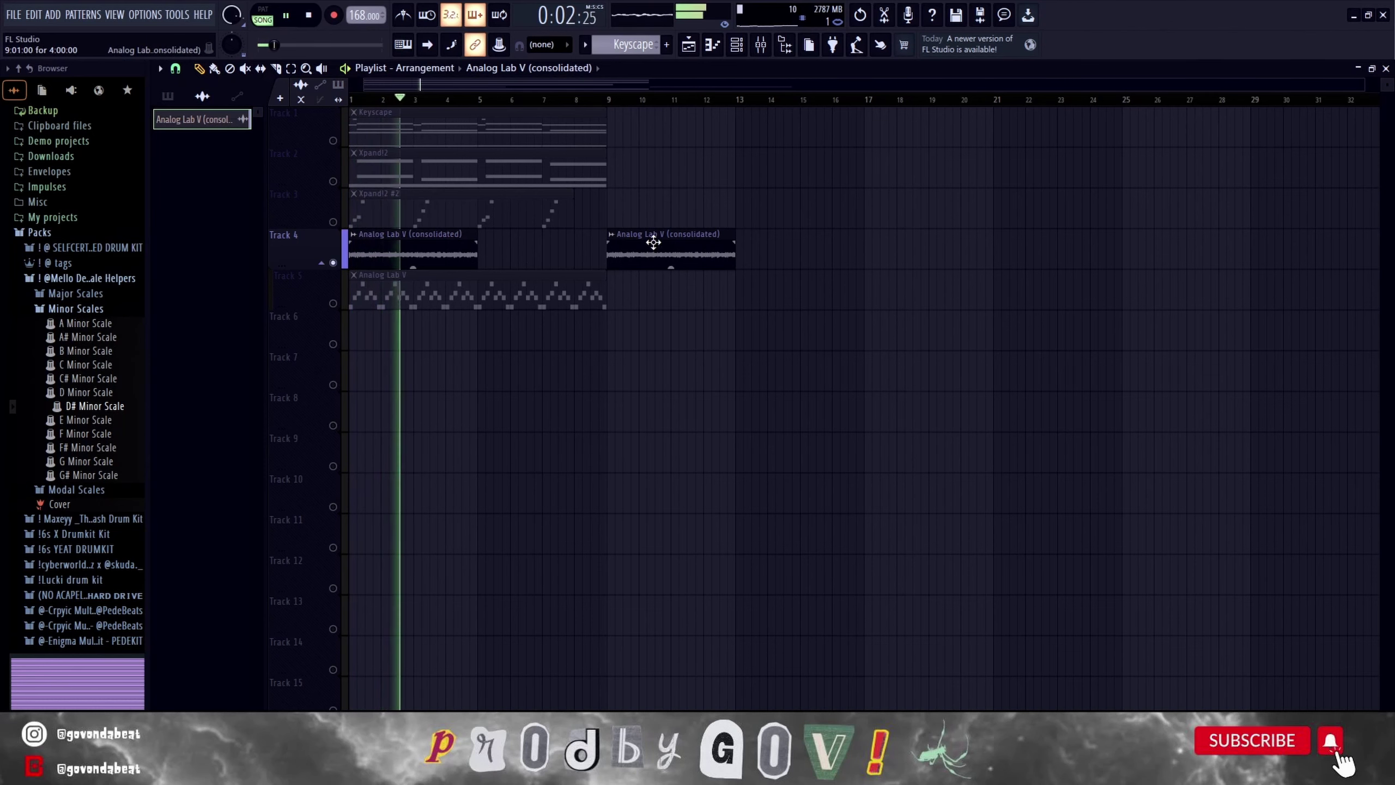
{"action": "left_click", "coordinate": [498, 257]}
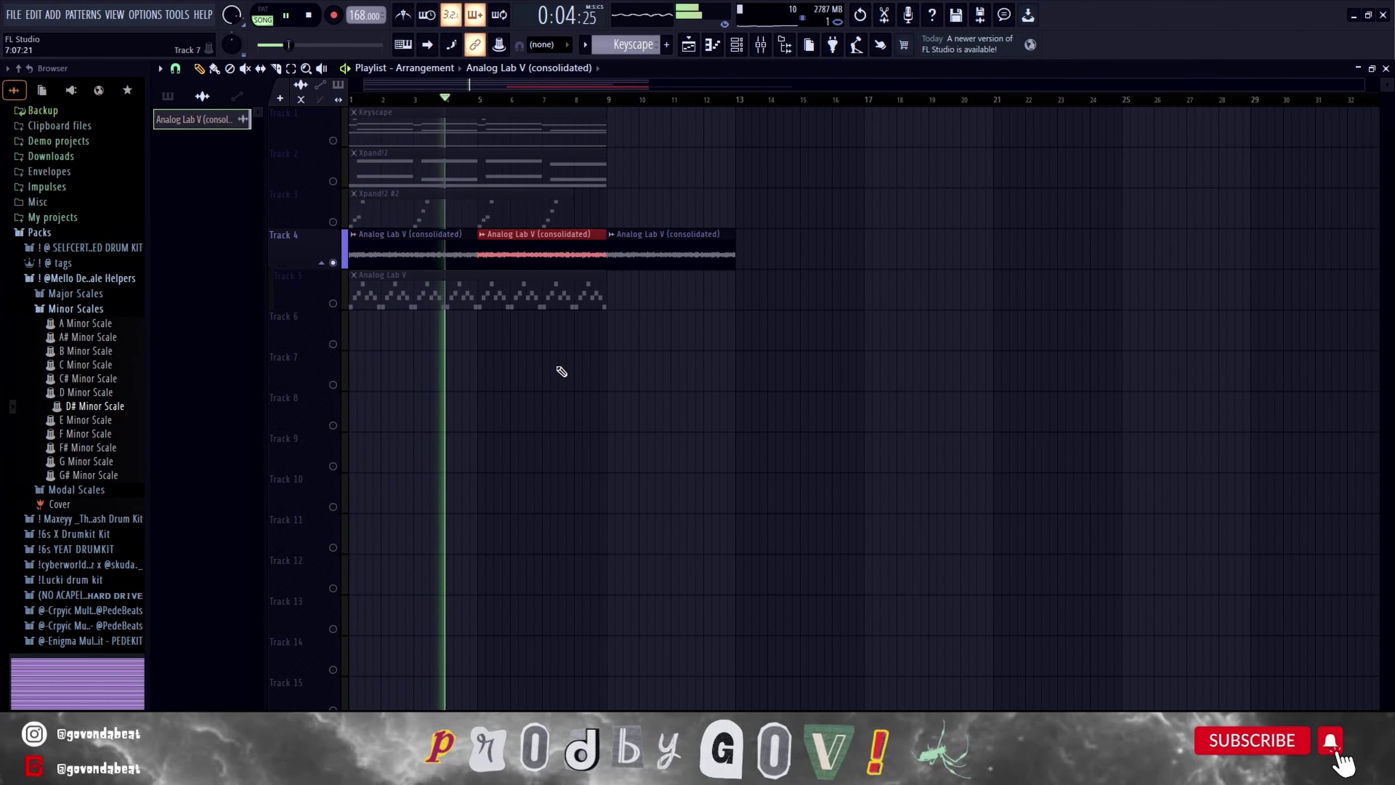
{"action": "scroll", "coordinate": [561, 373], "scroll_direction": "up", "scroll_amount": 1}
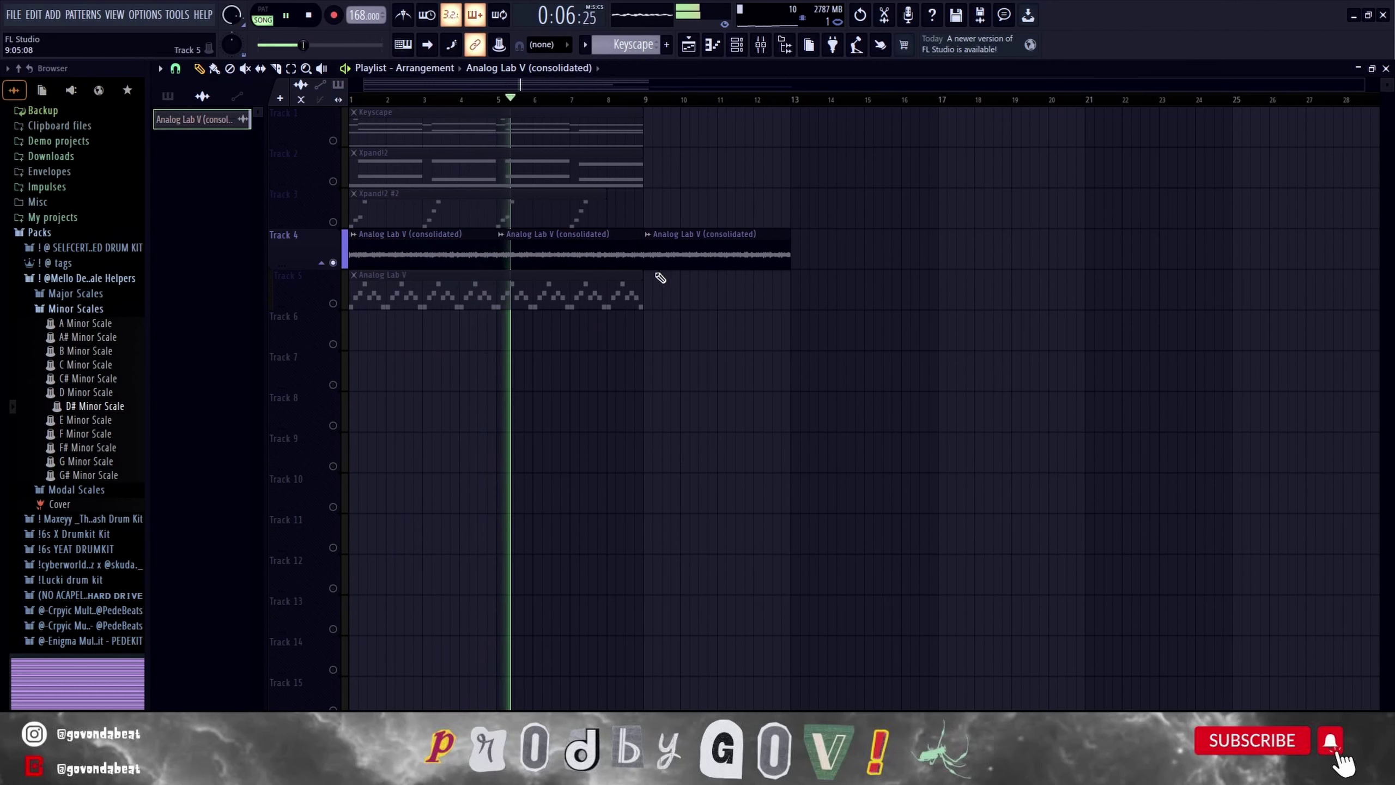
{"action": "right_click", "coordinate": [676, 259]}
{"action": "right_click", "coordinate": [334, 262]}
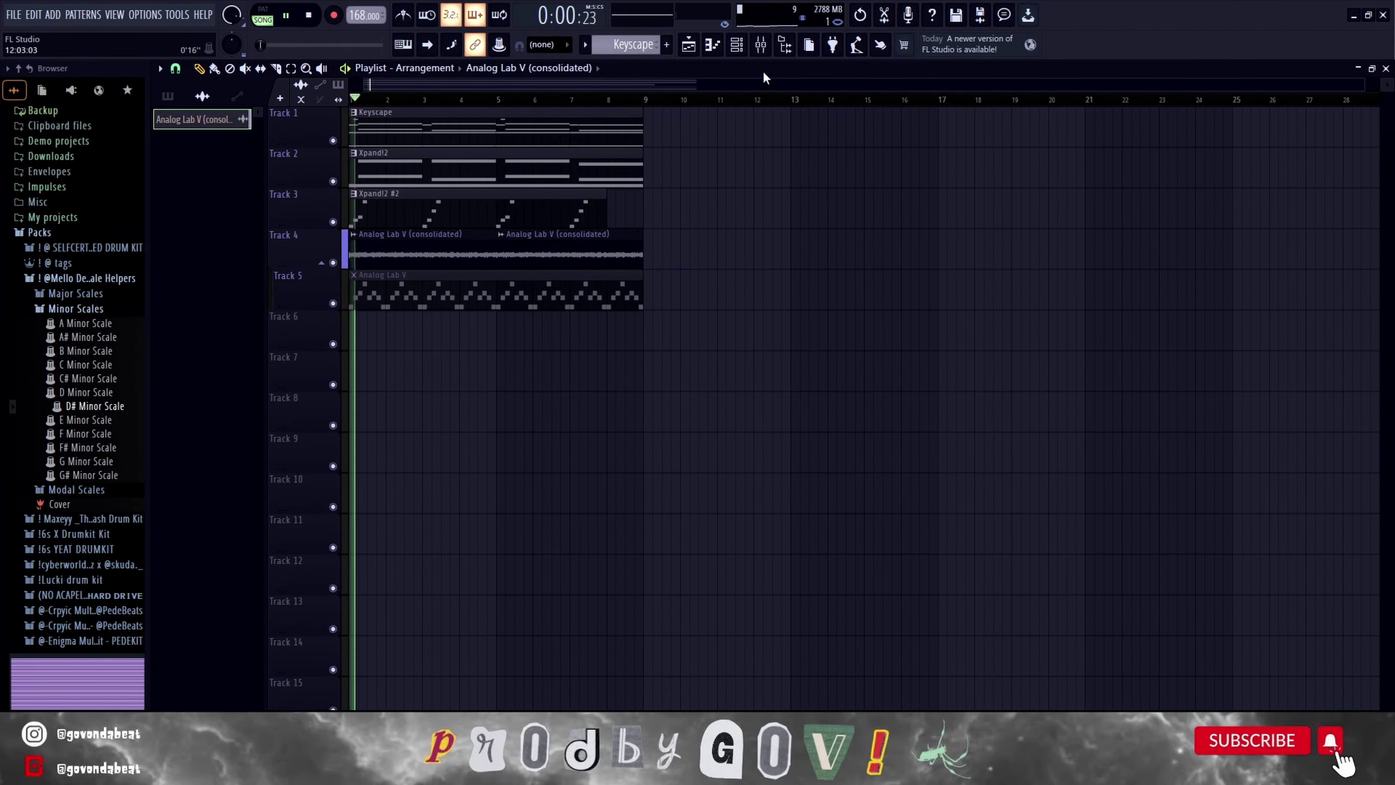
Set the channel rack to show all channels and close it.
{"action": "key", "text": "F9"}
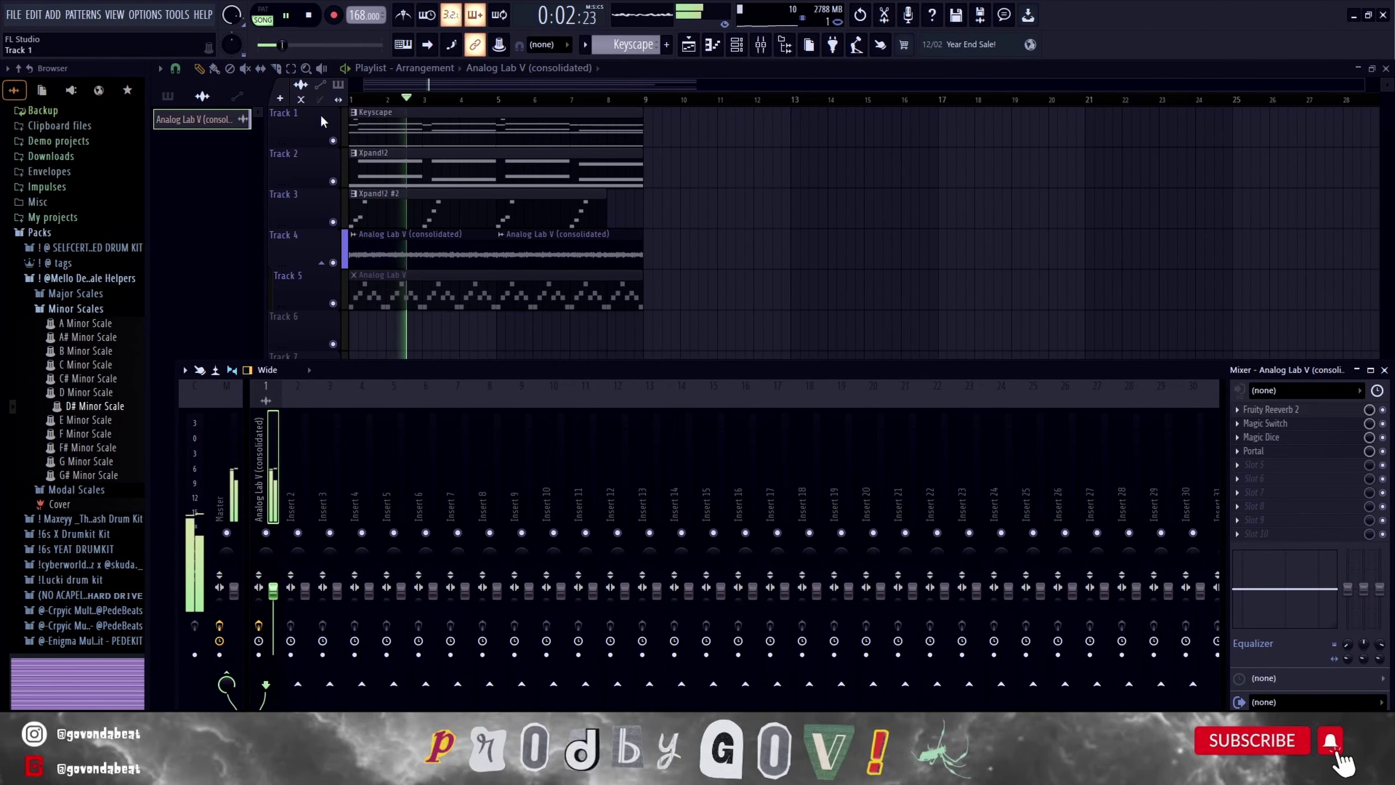
{"action": "left_click", "coordinate": [1385, 371]}
{"action": "key", "text": "F6"}
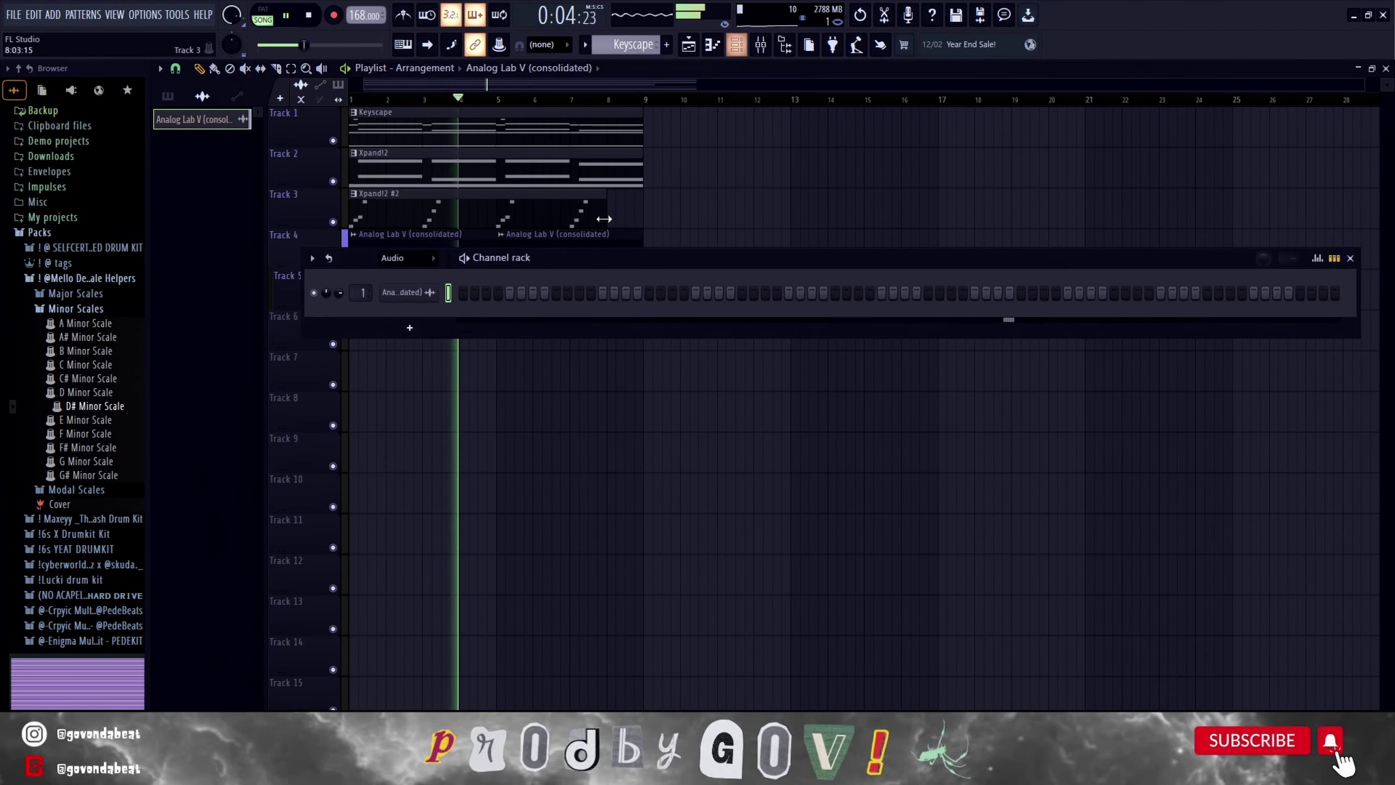
{"action": "key", "text": "space"}
{"action": "left_click", "coordinate": [402, 274]}
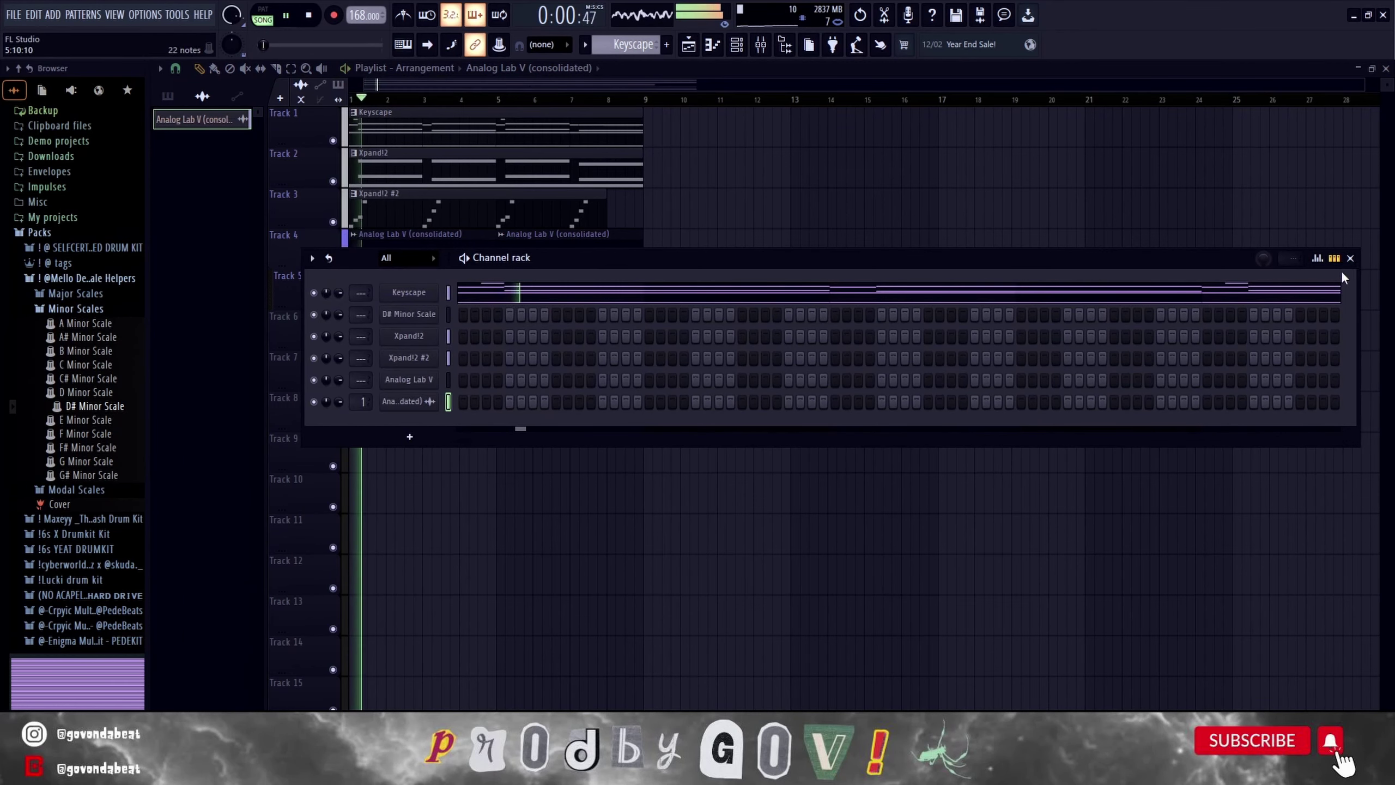
{"action": "left_click", "coordinate": [1350, 258]}
Check the mixer and unmute the Analog Lab V pattern clip on Track 5.
{"action": "scroll", "coordinate": [499, 421], "scroll_direction": "up", "scroll_amount": 1}
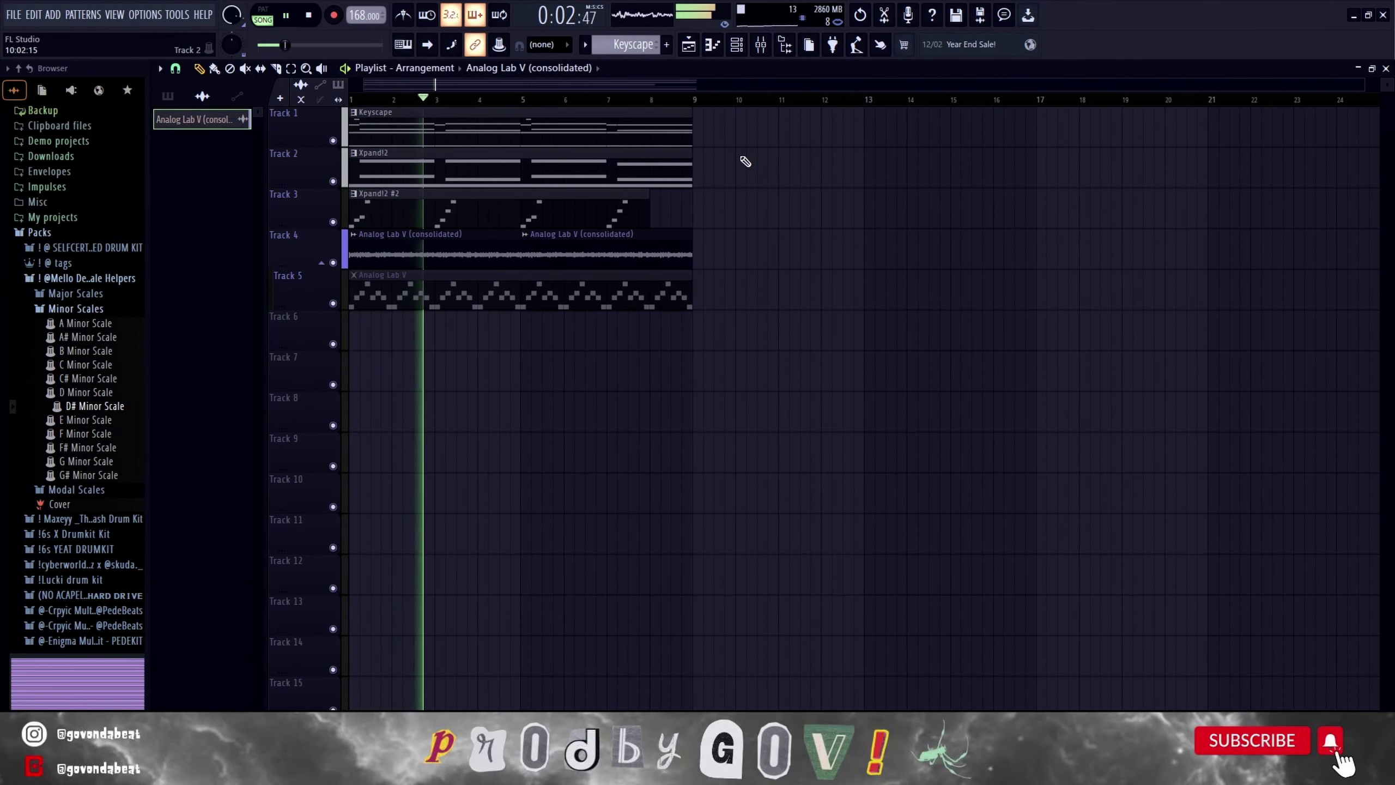
{"action": "left_click", "coordinate": [761, 45]}
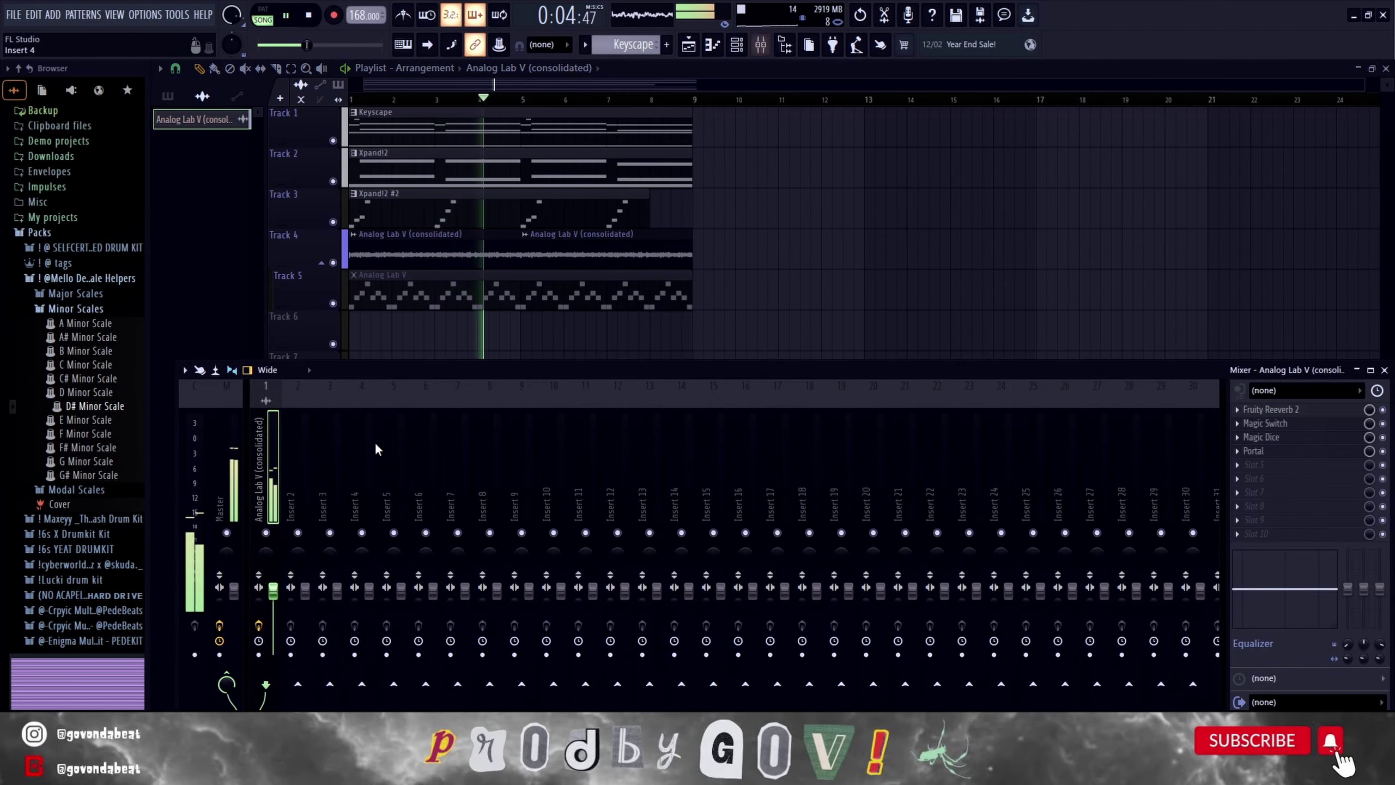
{"action": "key", "text": "space"}
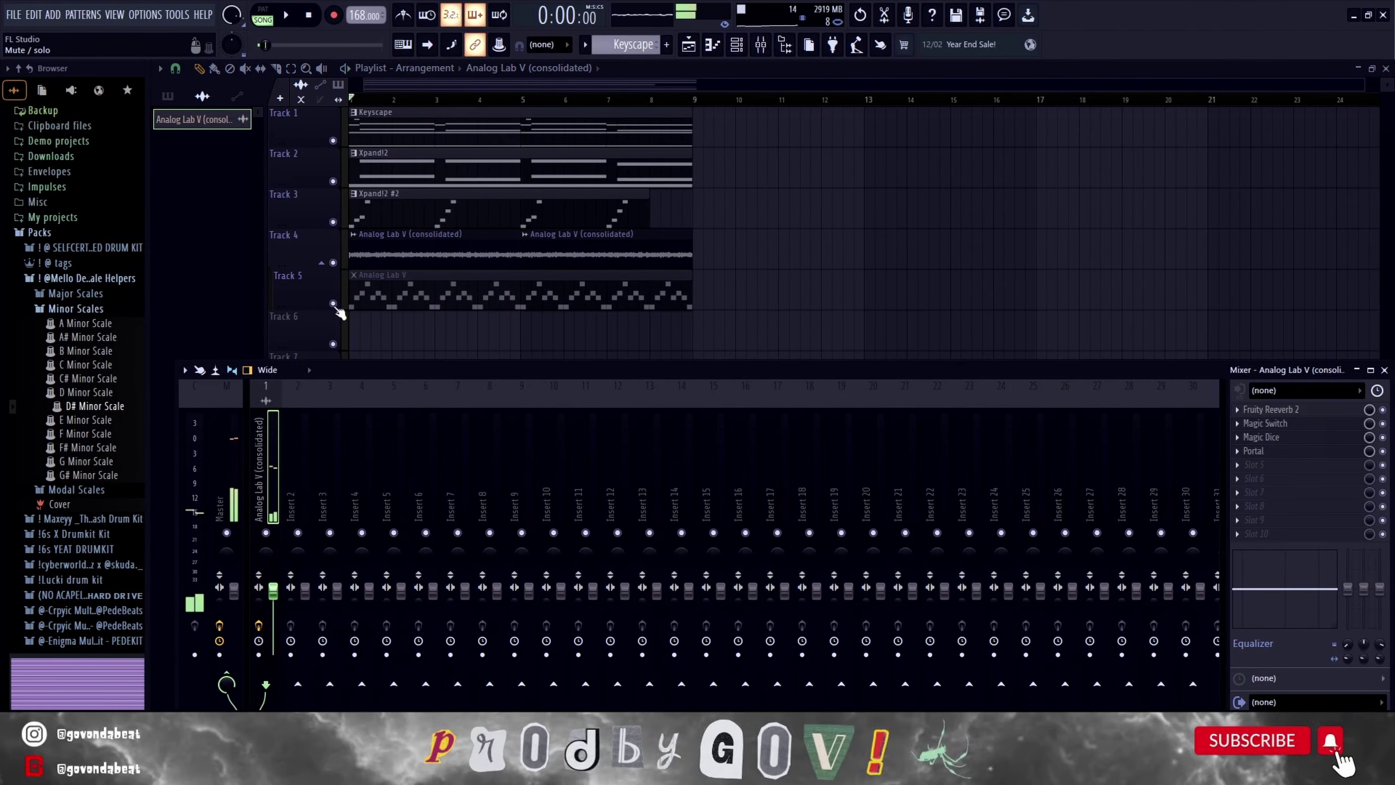
{"action": "left_click", "coordinate": [394, 324]}
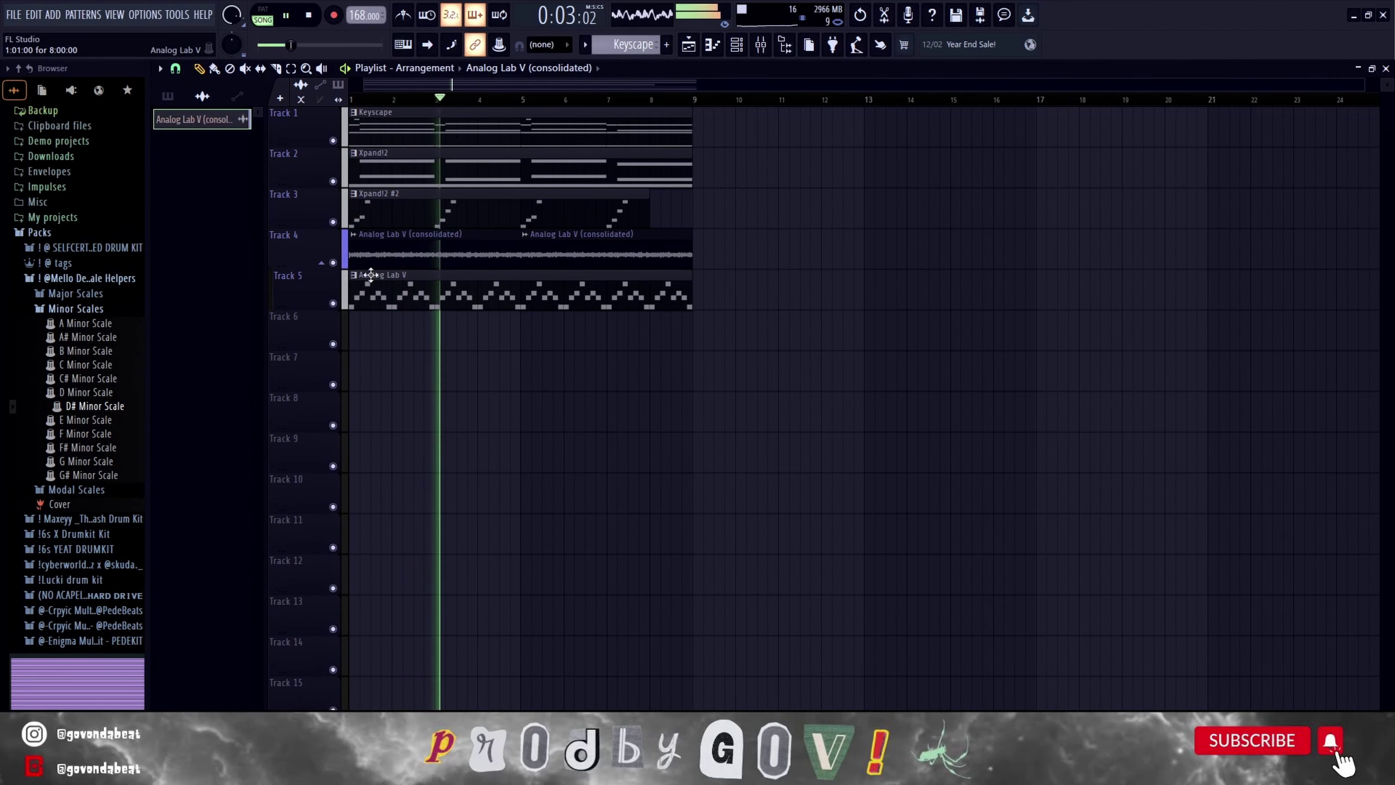
Compare Tracks 4 and 5 in solo, delete the Analog Lab V pattern clip from Track 5 and restore all tracks.
{"action": "key", "text": "space"}
{"action": "right_click", "coordinate": [333, 263]}
{"action": "left_click", "coordinate": [333, 304]}
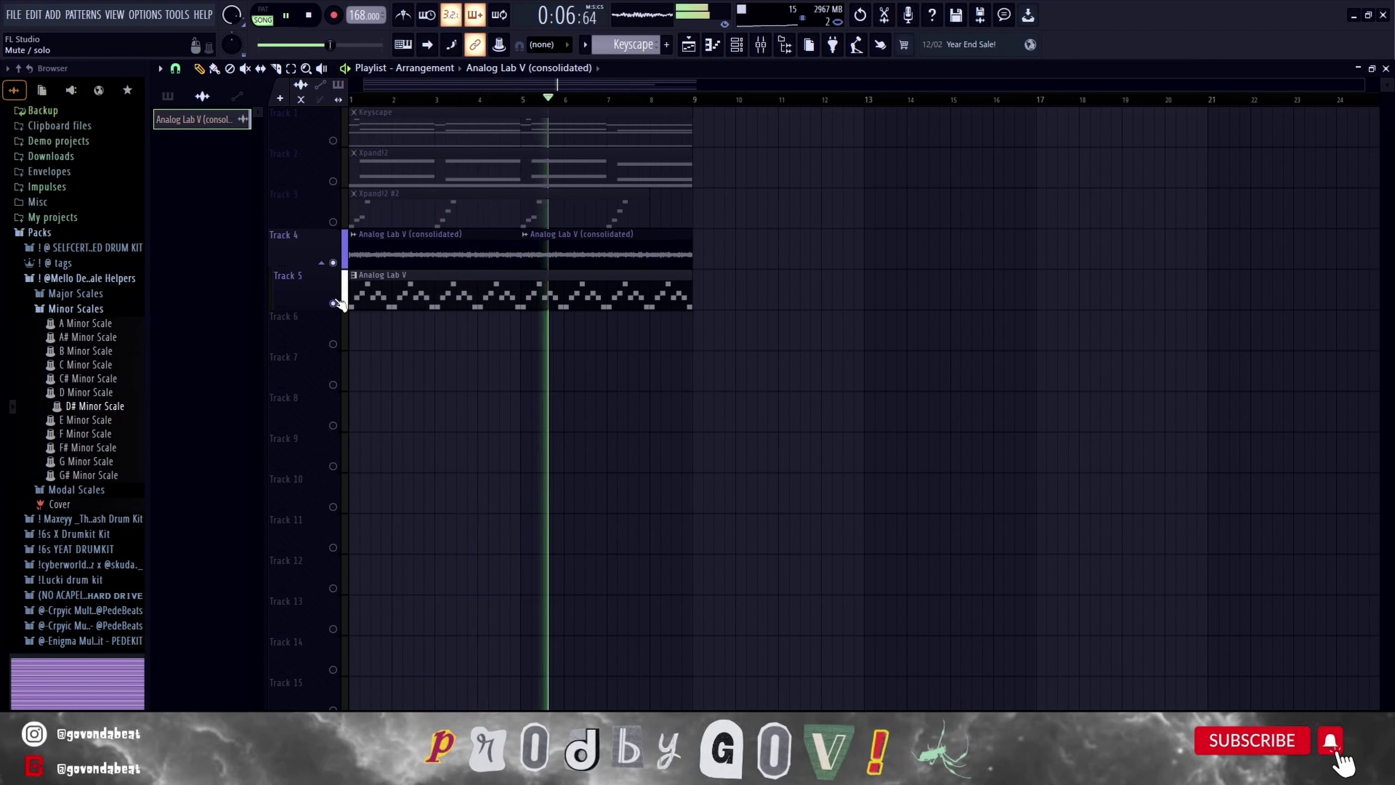
{"action": "left_click", "coordinate": [333, 303]}
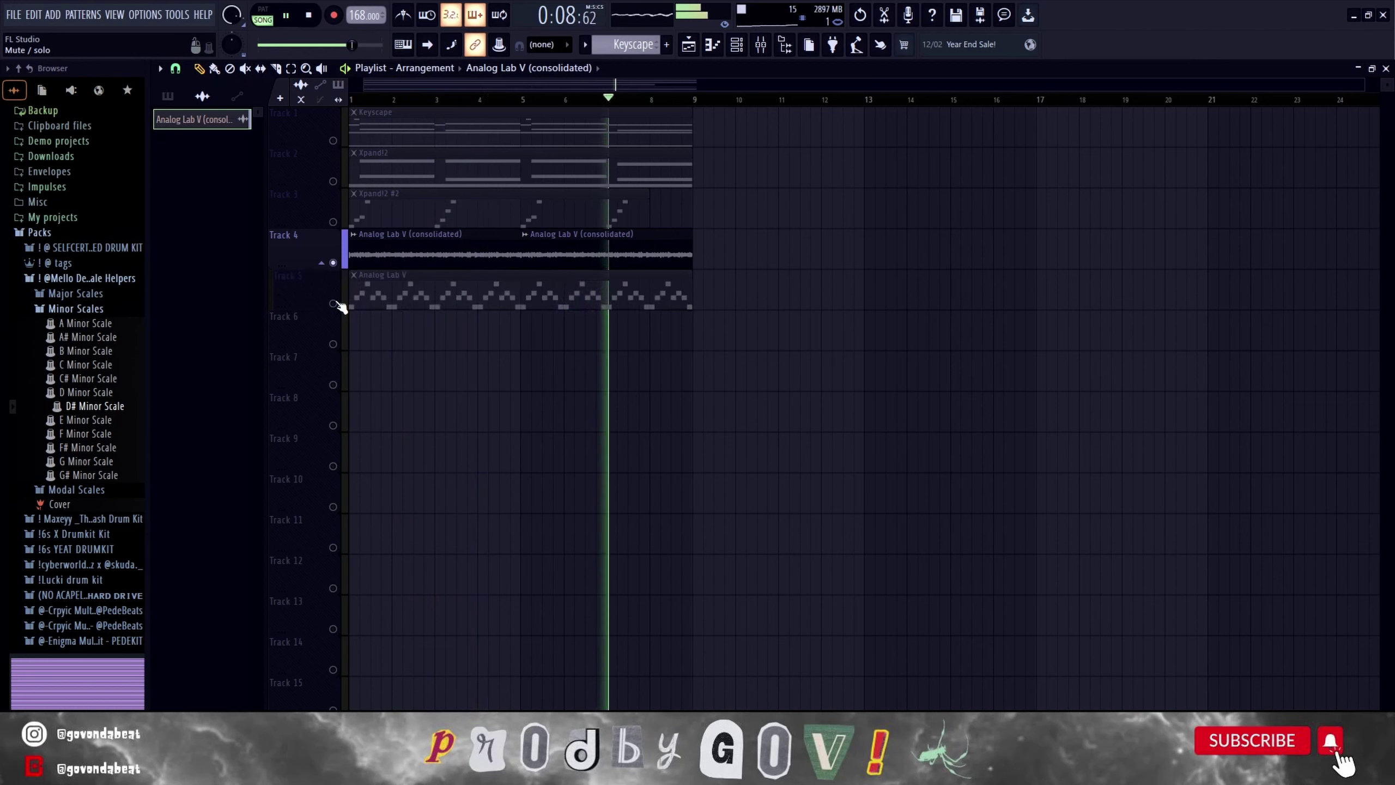
{"action": "right_click", "coordinate": [404, 306]}
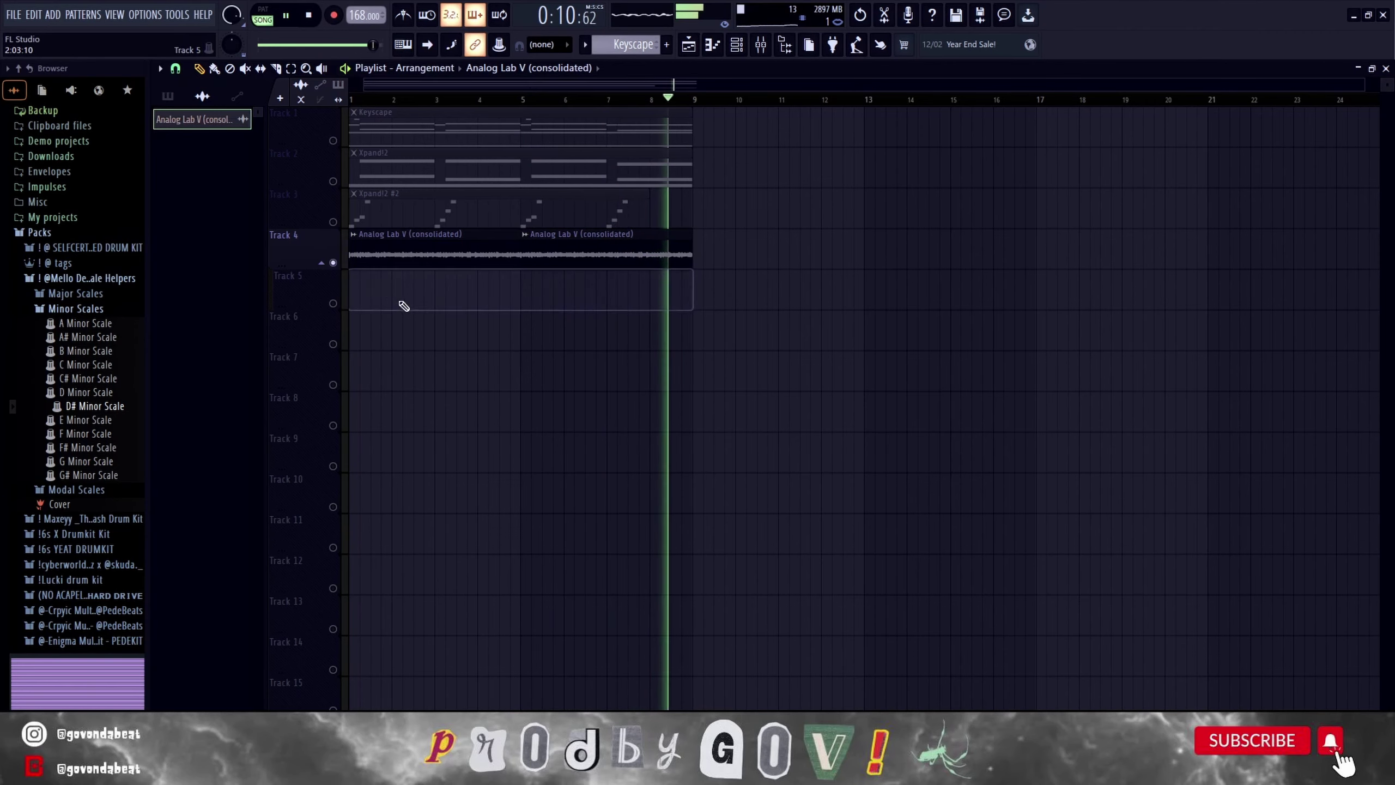
{"action": "right_click", "coordinate": [334, 263]}
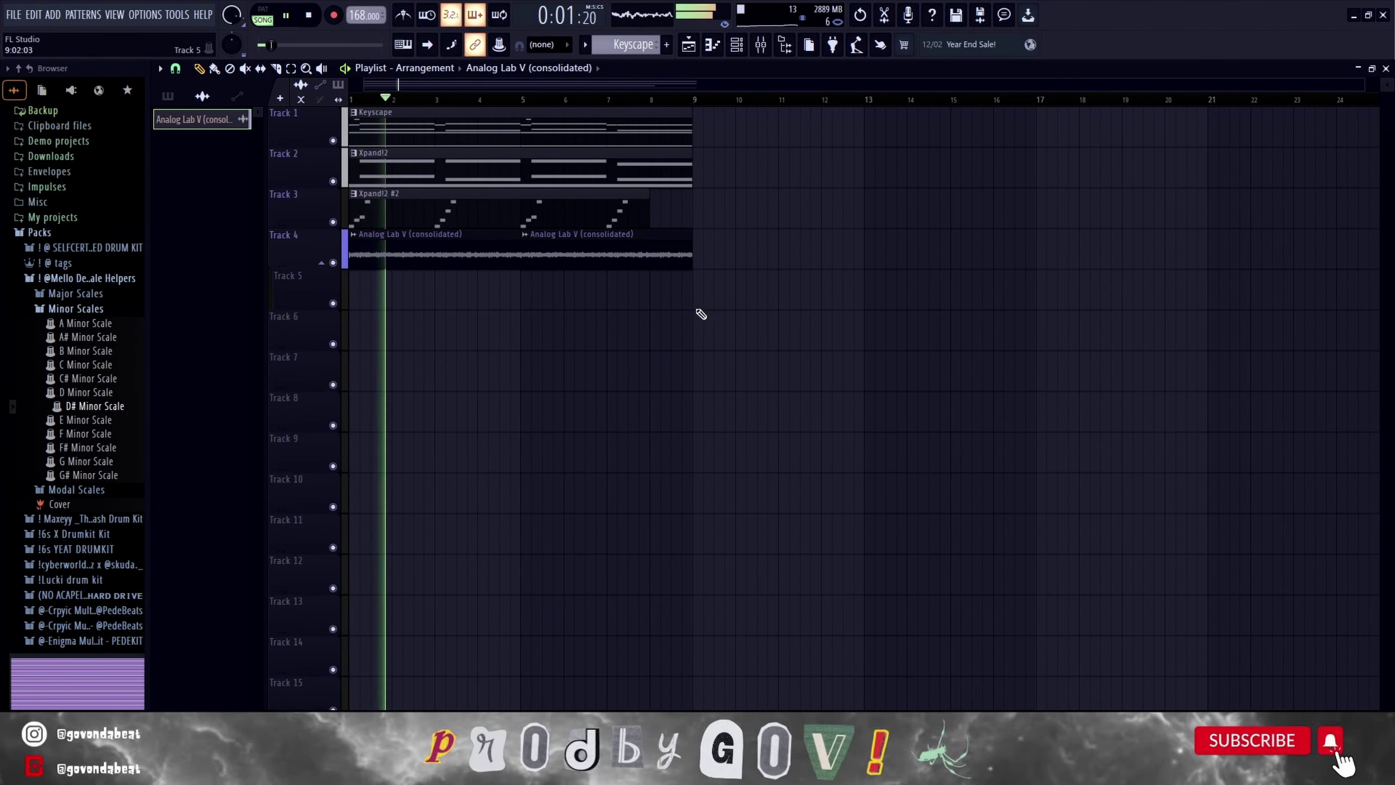
List the patterns in the playlist picker and select the D# Minor Scale pattern.
{"action": "key", "text": "F9"}
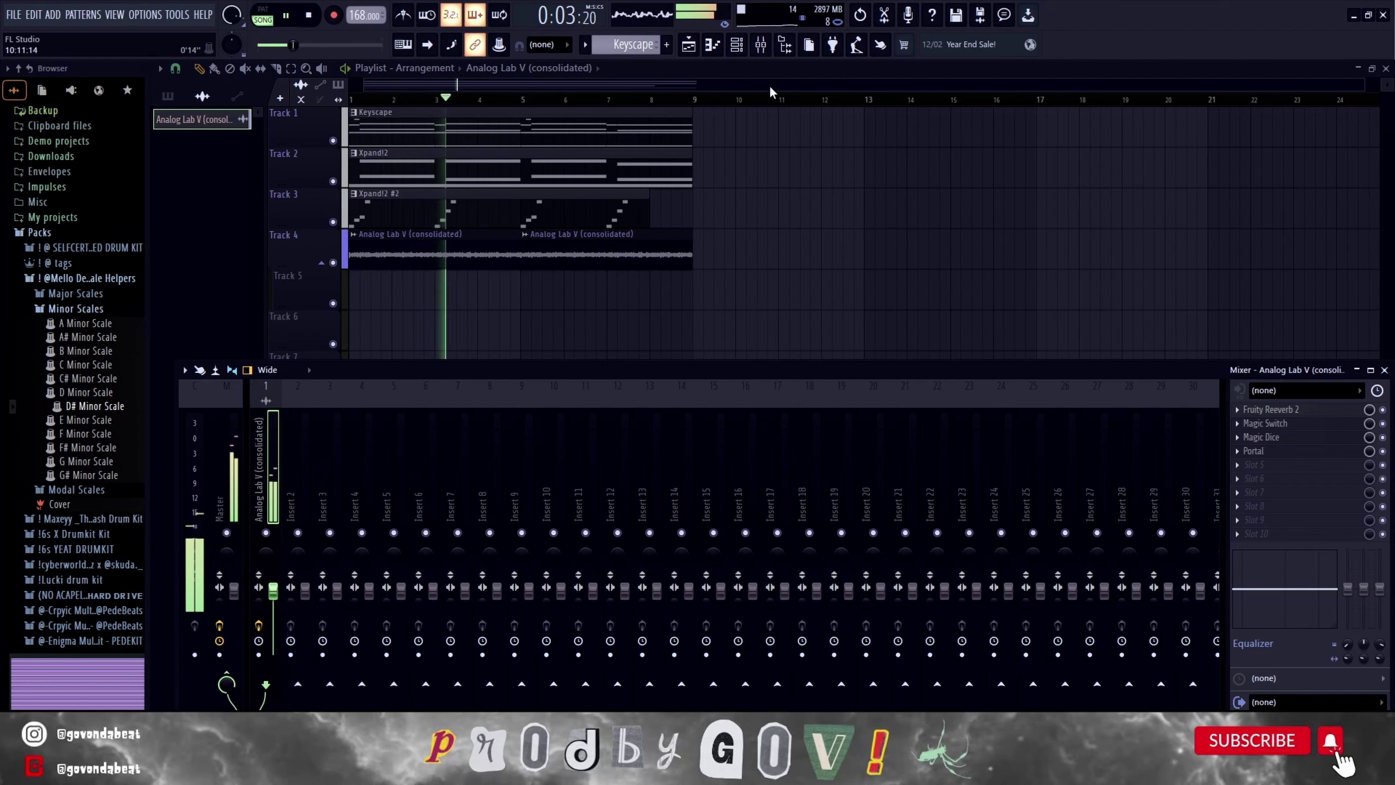
{"action": "left_click", "coordinate": [742, 51]}
{"action": "left_click", "coordinate": [169, 95]}
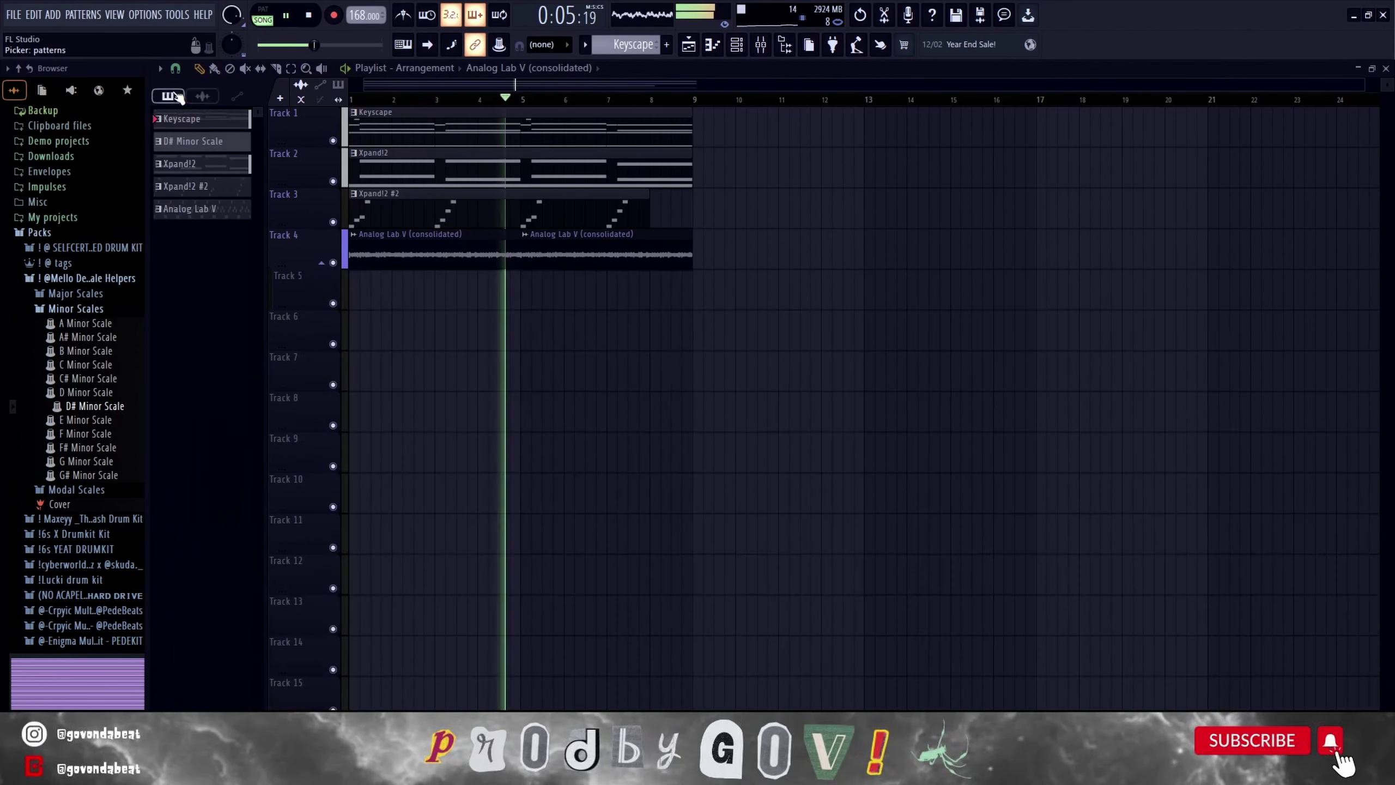
{"action": "scroll", "coordinate": [642, 46], "scroll_direction": "down", "scroll_amount": 1}
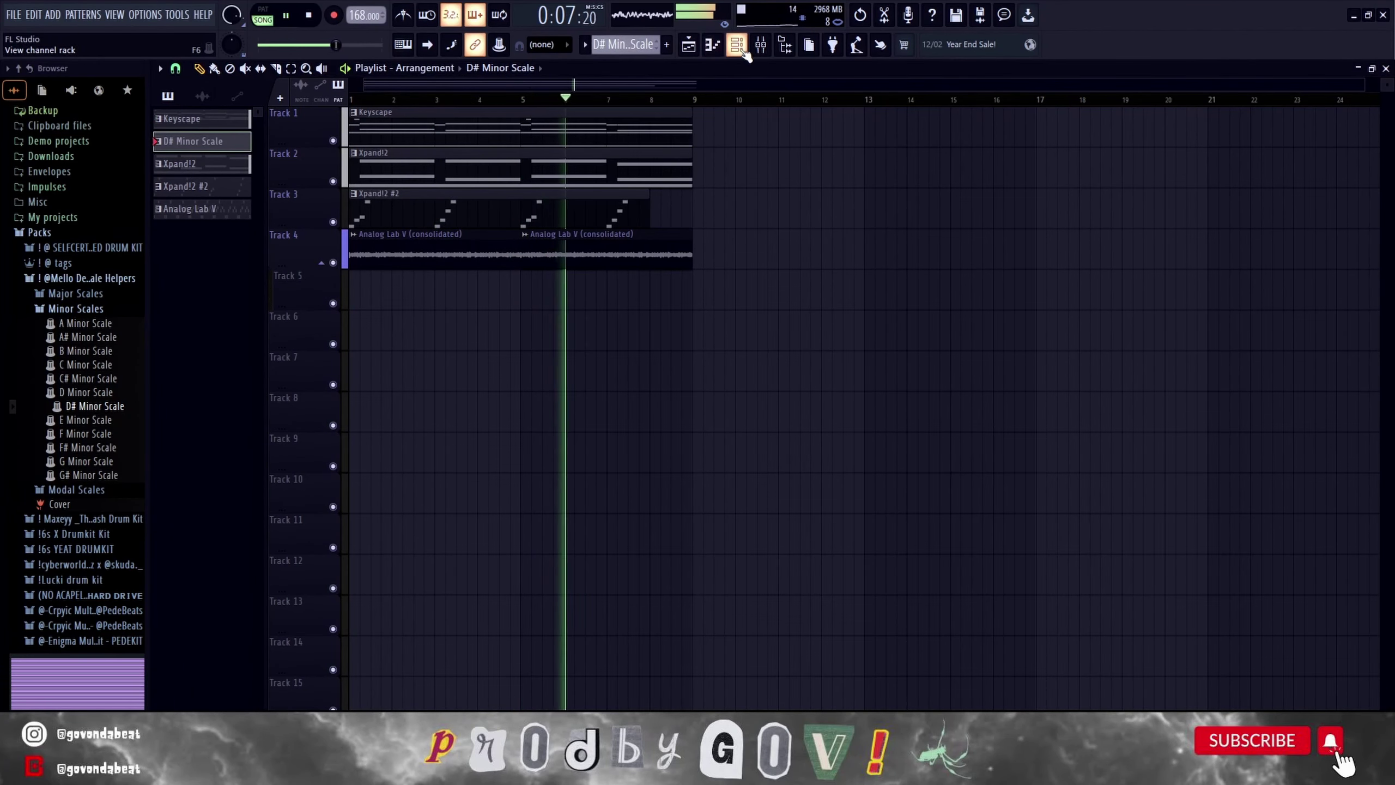
Add a second Keyscape instrument channel with the LA Custom C7 - Cinematic preset and close its window.
{"action": "key", "text": "F6"}
{"action": "left_click", "coordinate": [406, 431]}
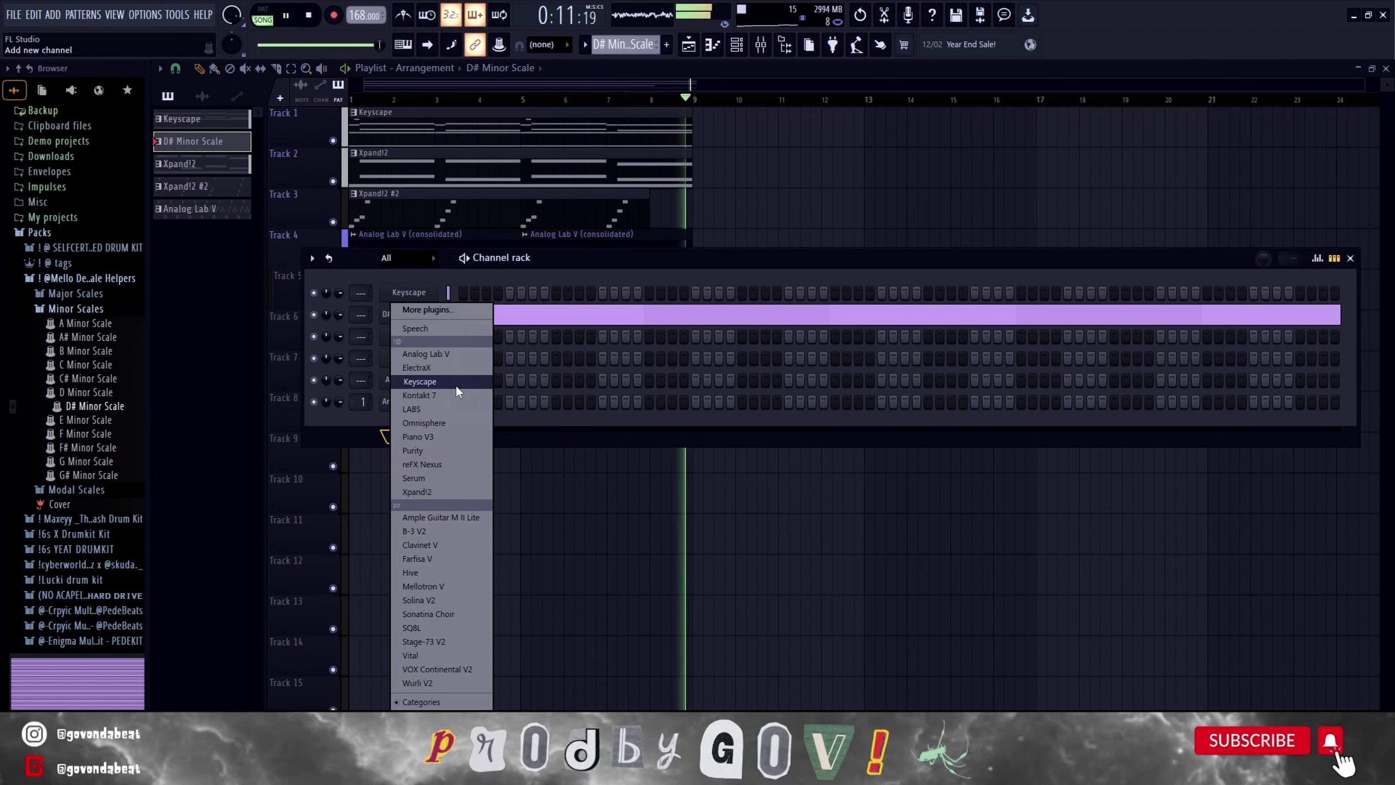
{"action": "left_click", "coordinate": [454, 384]}
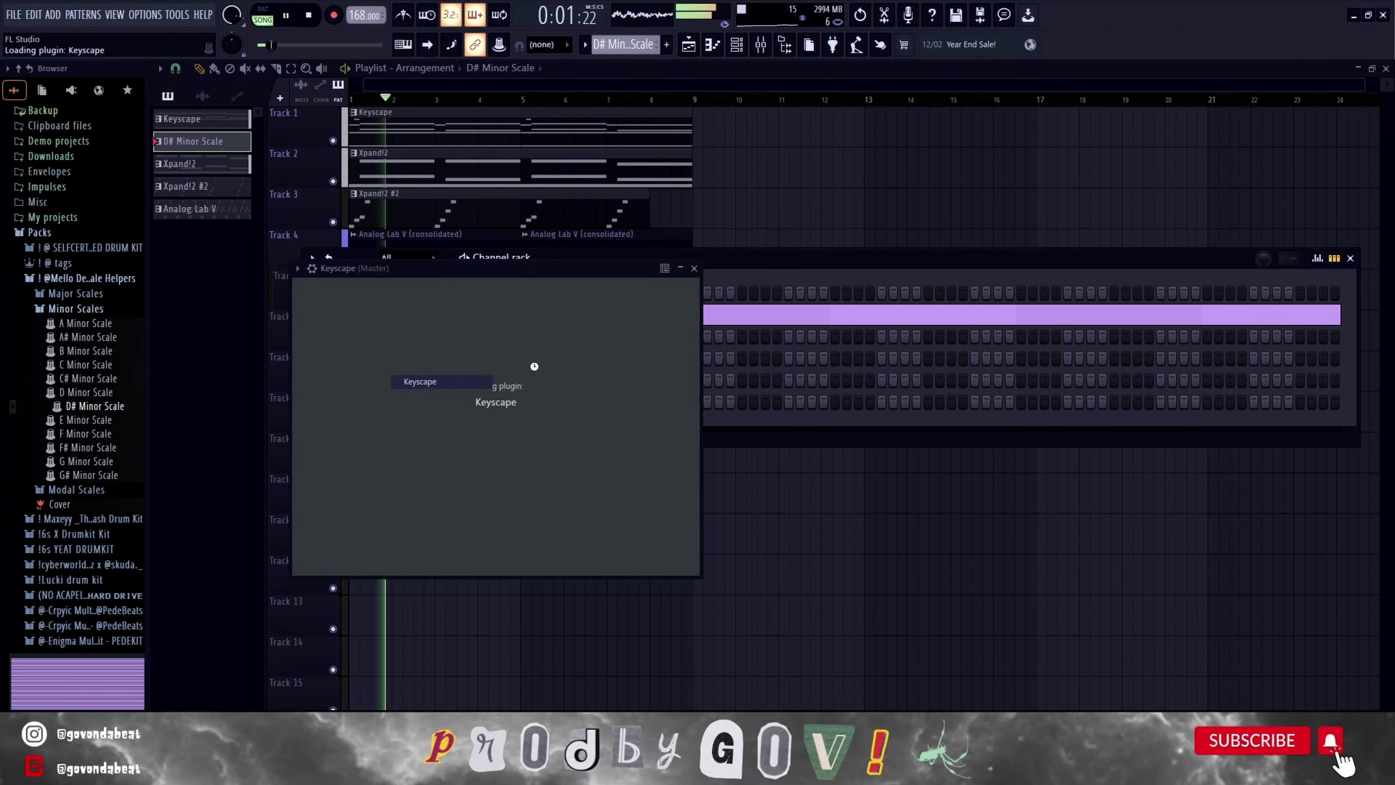
{"action": "left_click", "coordinate": [419, 546]}
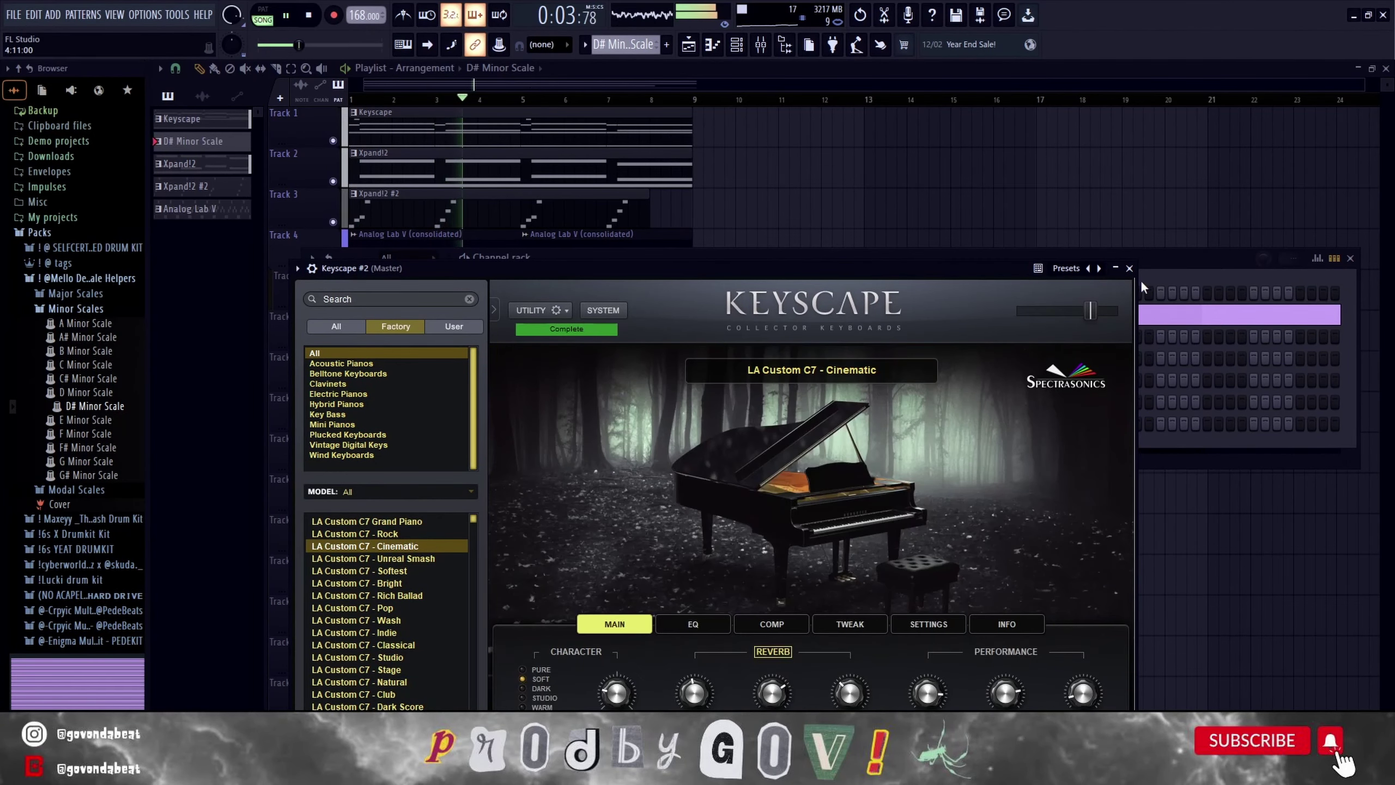
{"action": "left_click", "coordinate": [1129, 268]}
Open the new Keyscape channel's piano roll, draw a two-bar D# note at bar 1 and lower it an octave to D#6.
{"action": "right_click", "coordinate": [422, 422]}
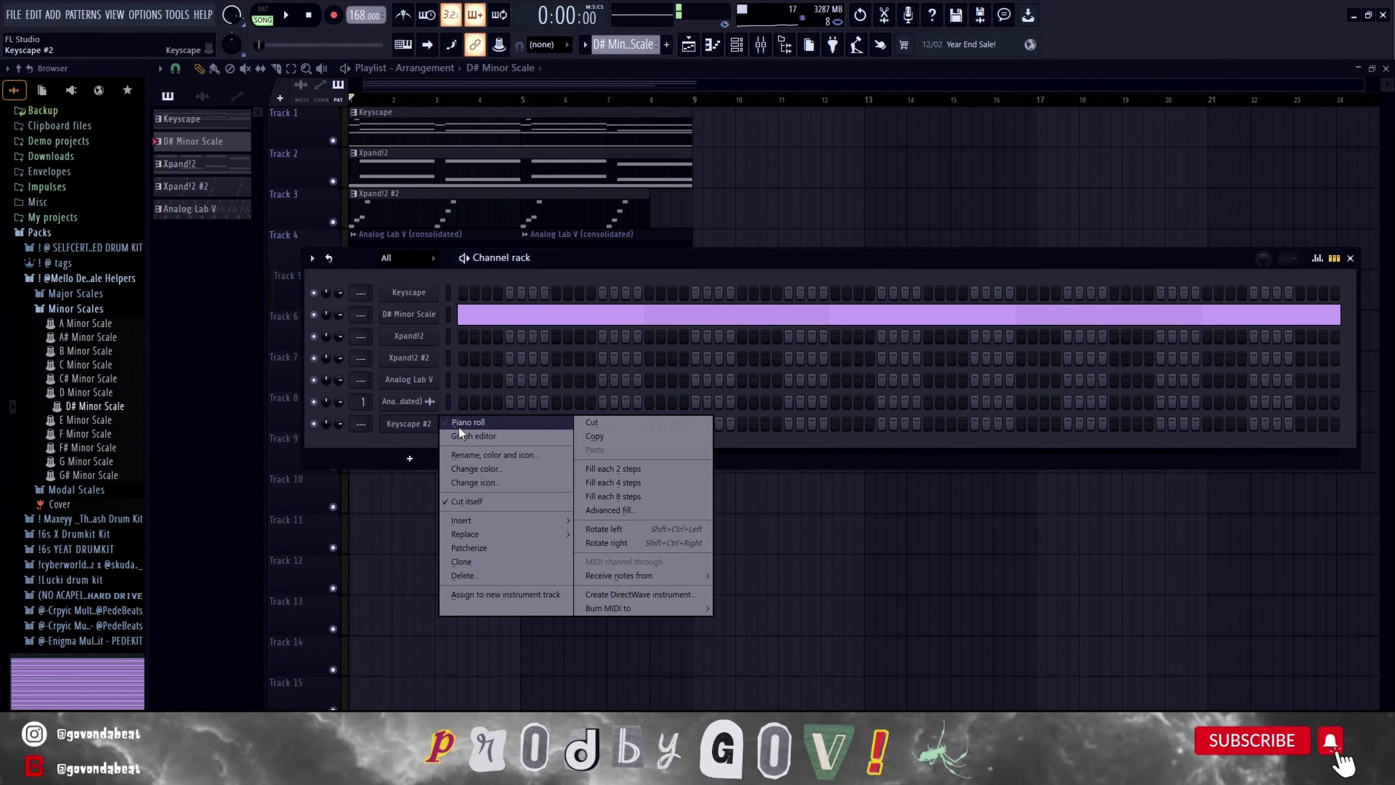
{"action": "left_click", "coordinate": [464, 421]}
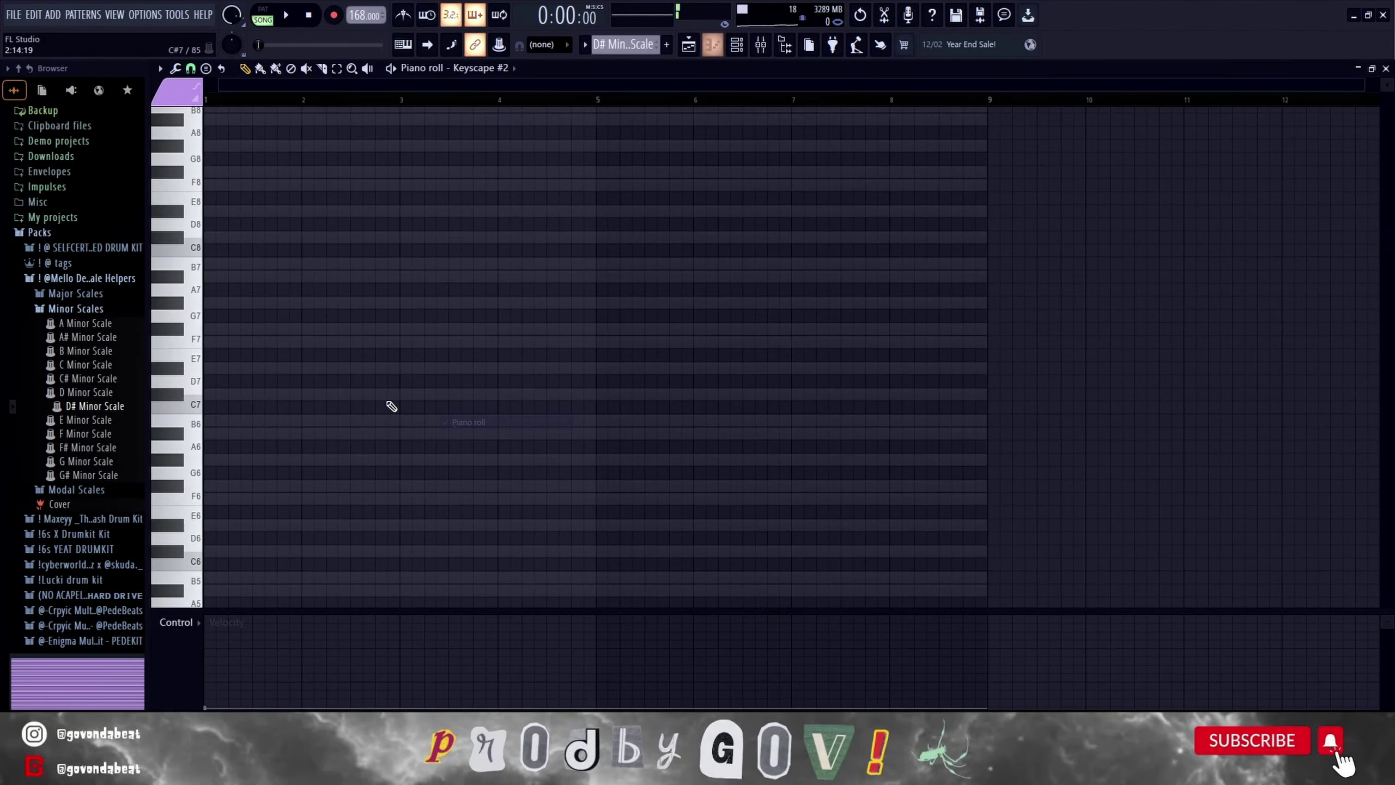
{"action": "left_click", "coordinate": [736, 46]}
{"action": "left_click", "coordinate": [737, 45]}
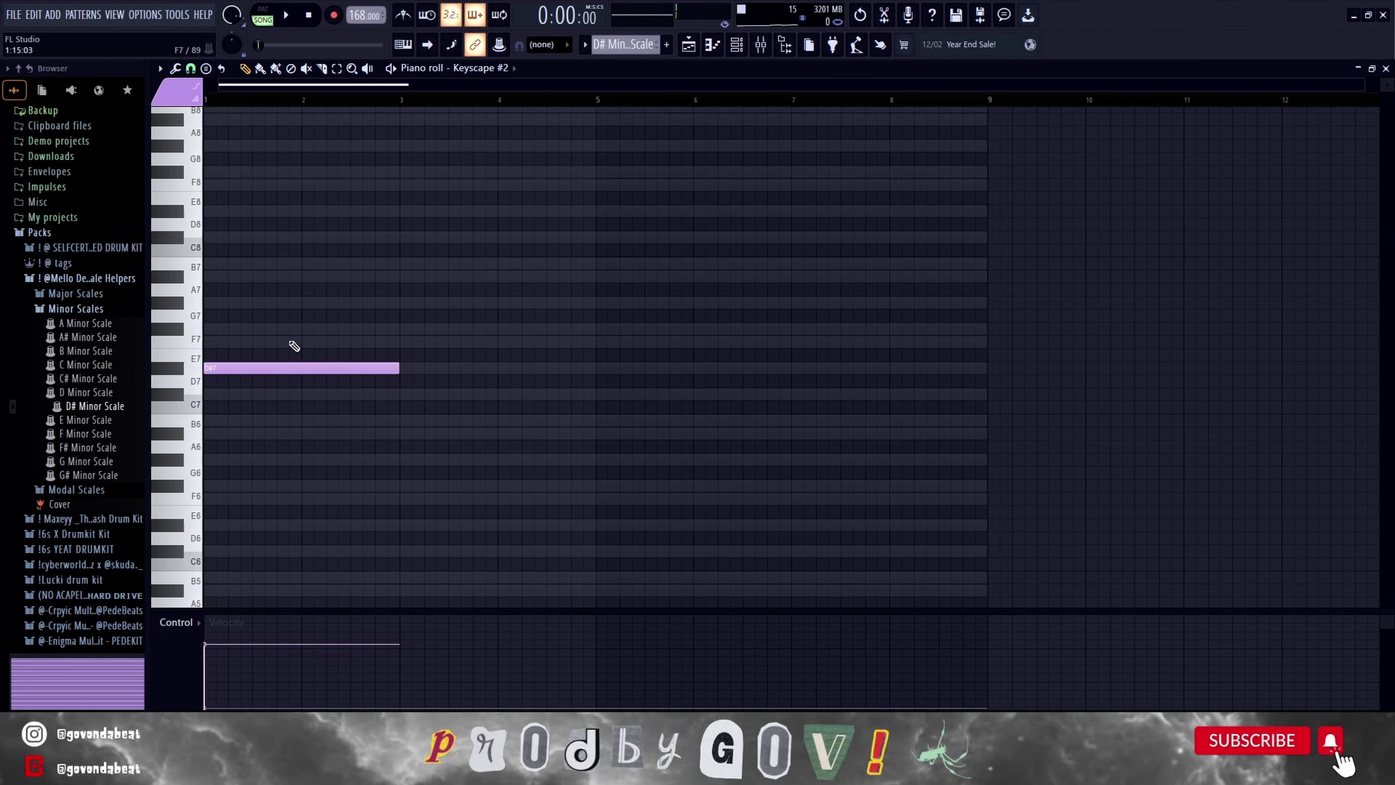
{"action": "scroll", "coordinate": [258, 351], "scroll_direction": "up", "scroll_amount": 2}
{"action": "key", "text": "space"}
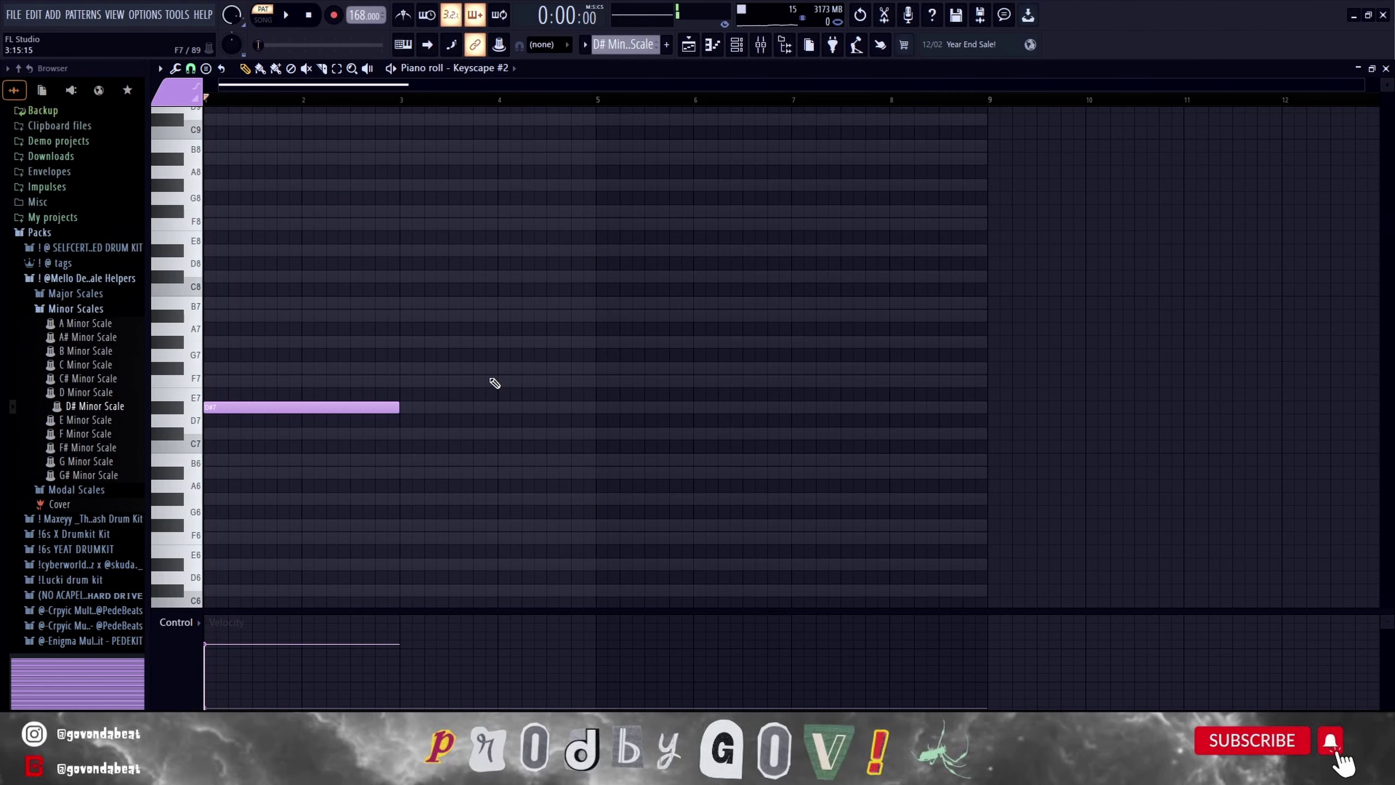
{"action": "key", "text": "space"}
{"action": "scroll", "coordinate": [486, 386], "scroll_direction": "down", "scroll_amount": 6}
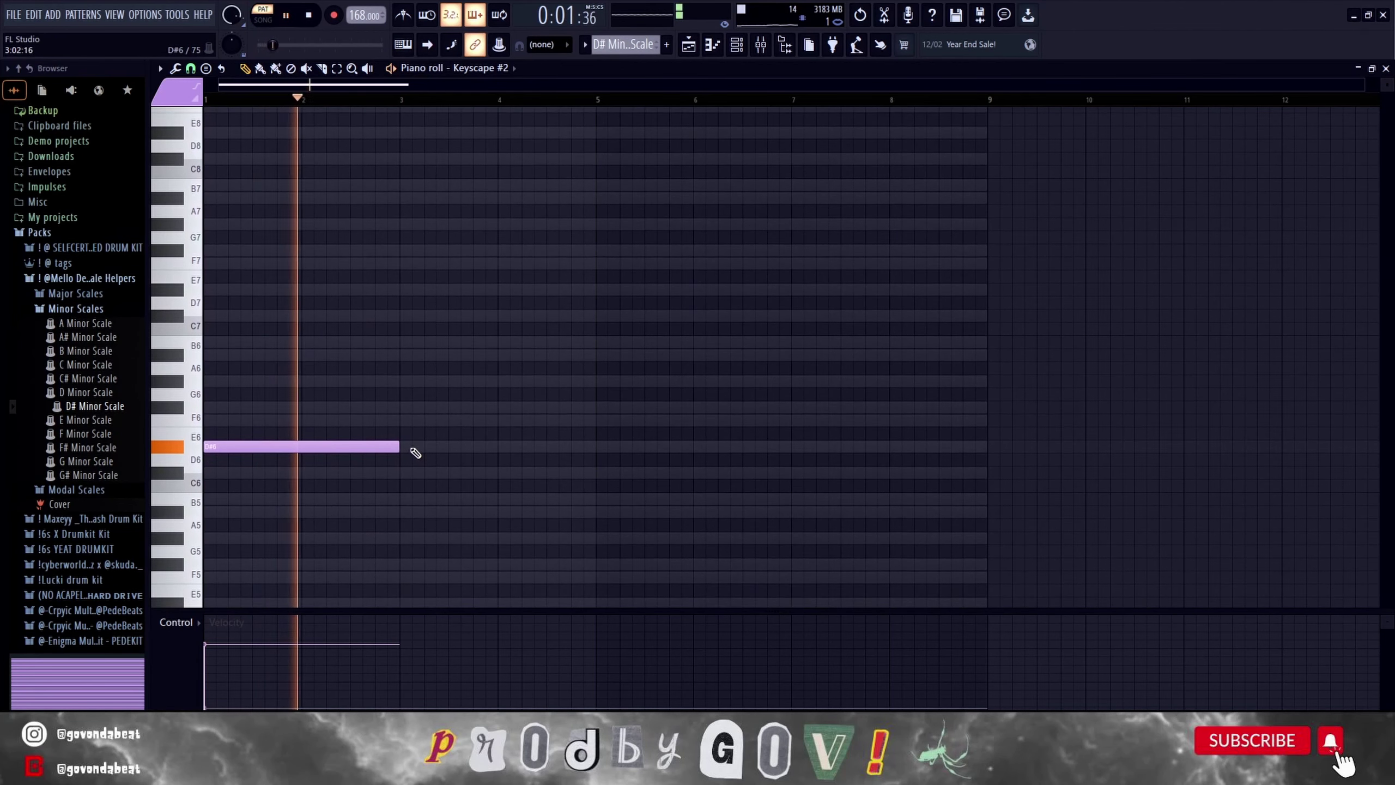
Duplicate the two-bar D#6 note three times to fill eight bars and deselect the notes.
{"action": "key", "text": "ctrl+b"}
{"action": "key", "text": "ctrl+b"}
{"action": "key", "text": "ctrl+b"}
{"action": "key", "text": "ctrl+d"}
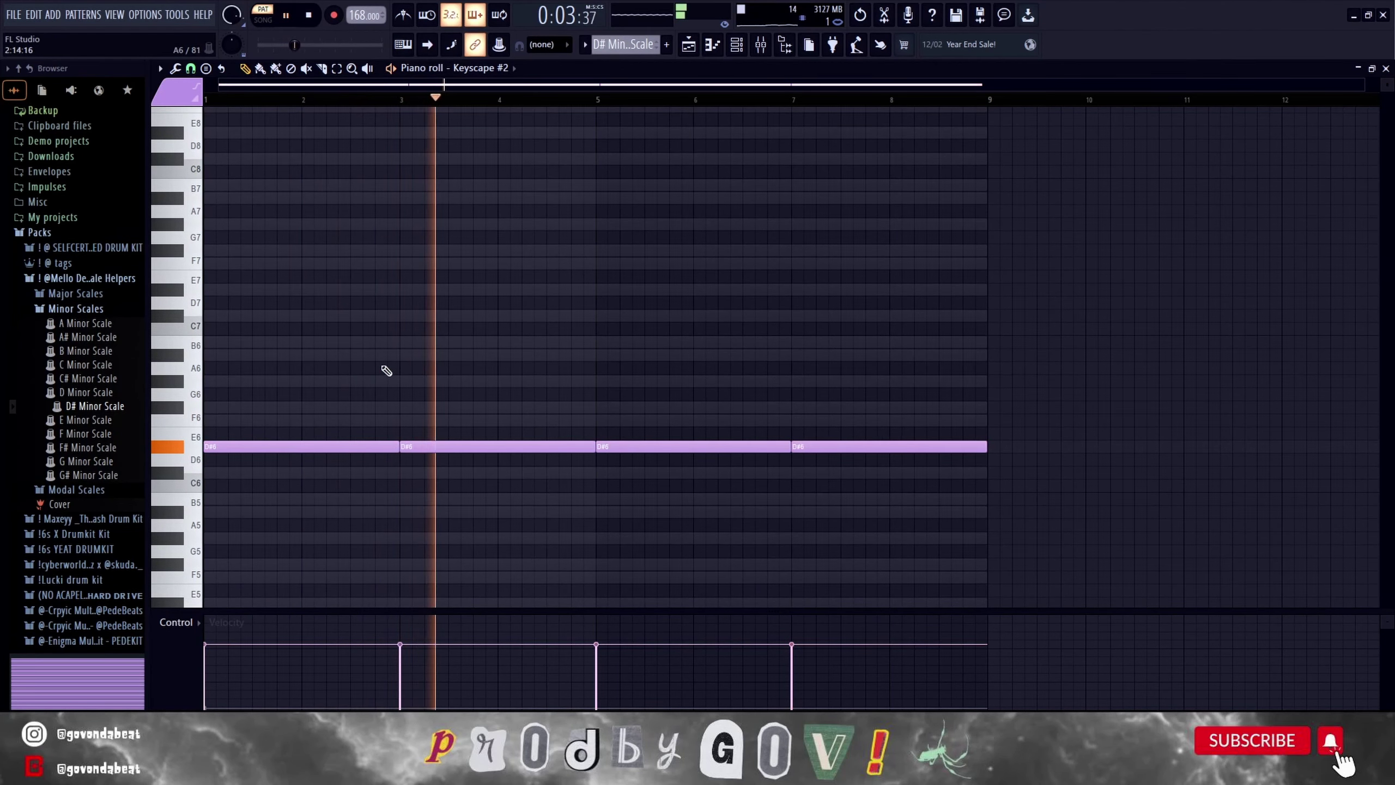
Enter a phrase of four short notes at the start of bar 1: B6, A#6, C#7 and G#6.
{"action": "key", "text": "space"}
{"action": "left_click", "coordinate": [222, 368]}
{"action": "left_click_drag", "start_coordinate": [222, 368], "coordinate": [209, 336]}
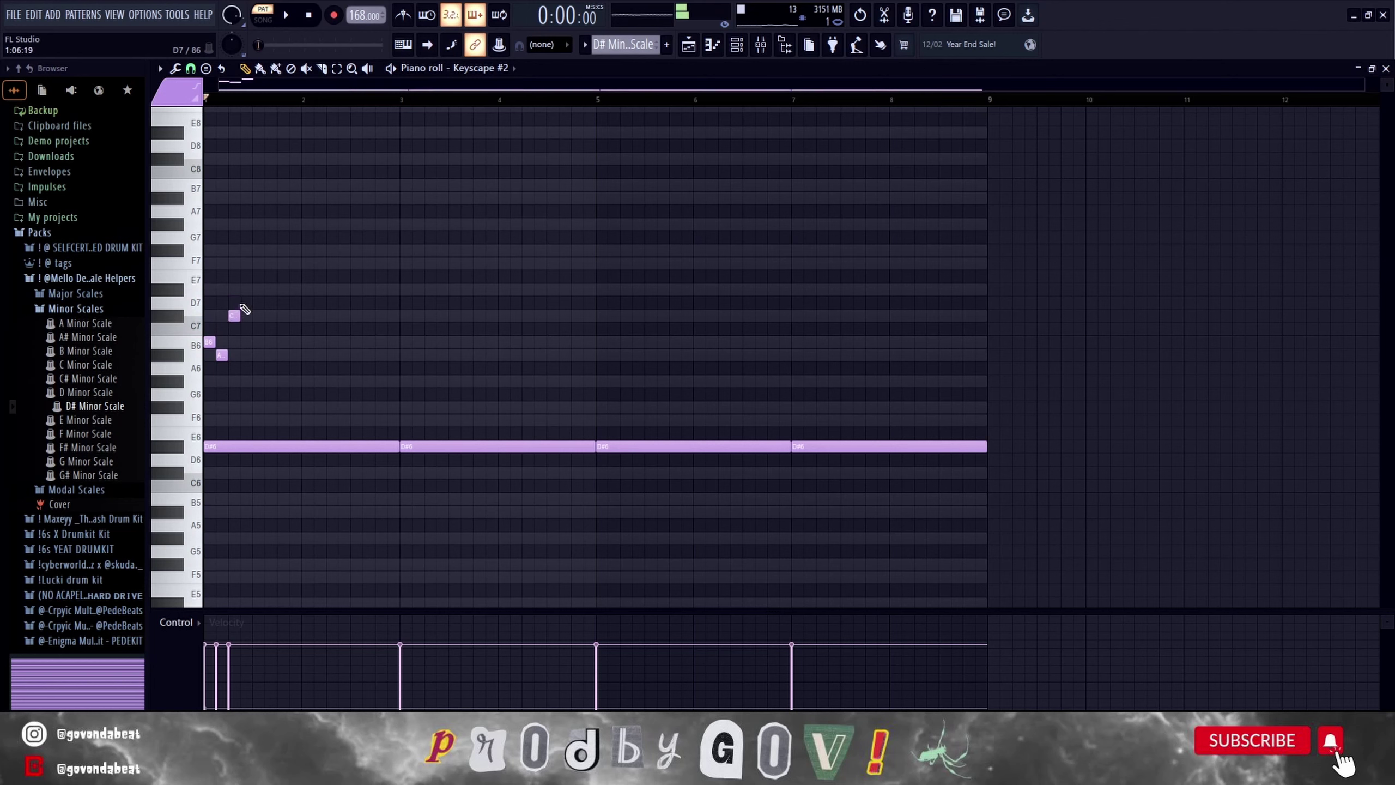
{"action": "key", "text": "space"}
{"action": "left_click", "coordinate": [246, 289]}
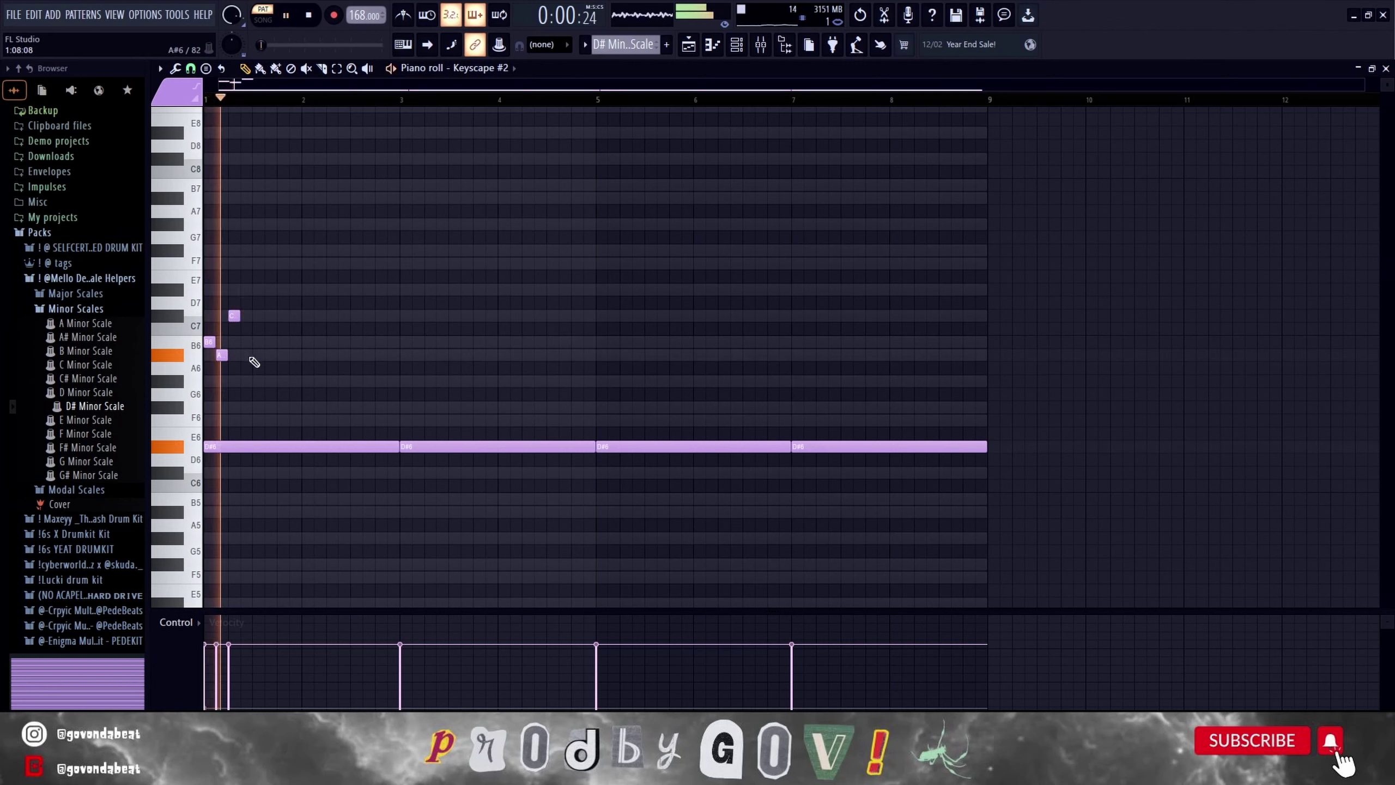
{"action": "left_click", "coordinate": [256, 354]}
{"action": "key", "text": "space"}
{"action": "left_click", "coordinate": [258, 381]}
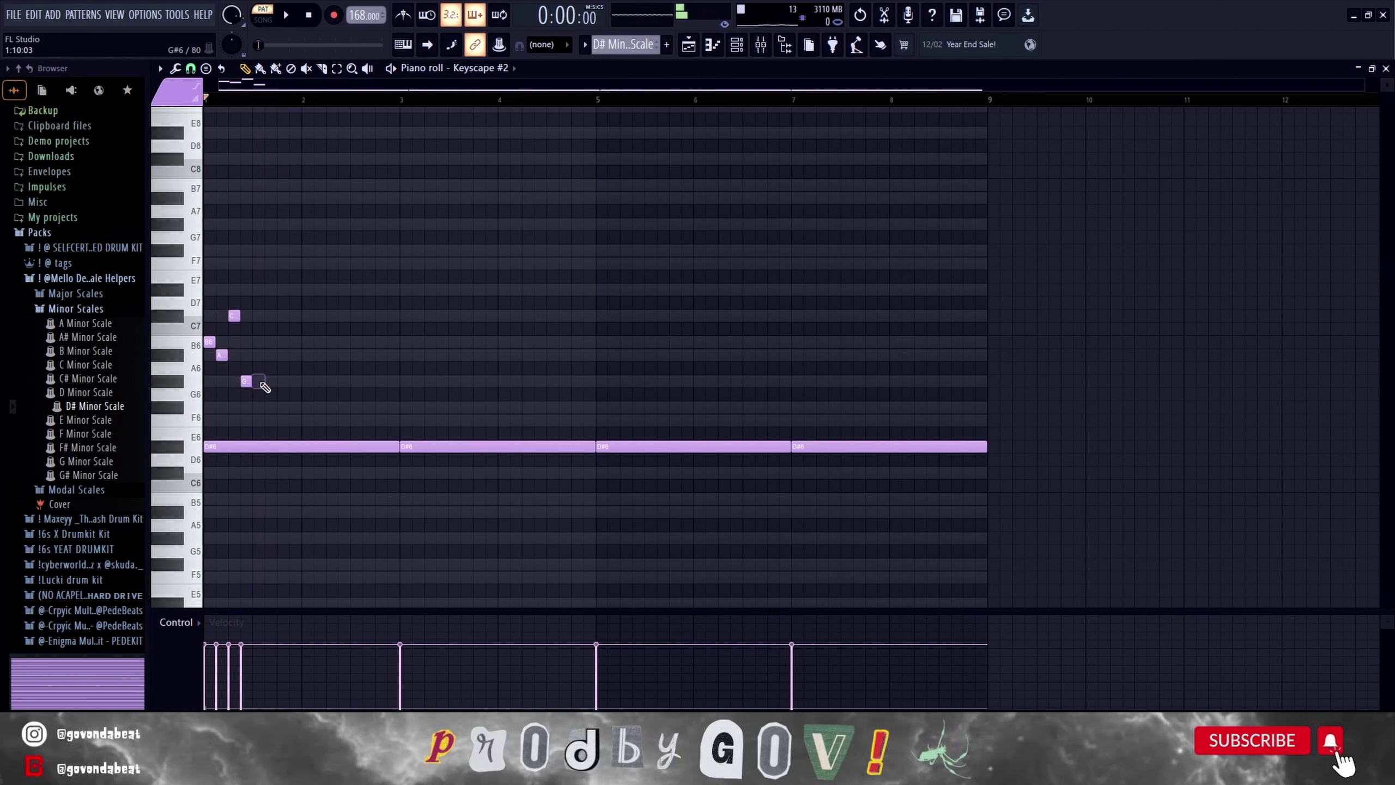
Play back the four-note phrase and copy it to the start of bar 2.
{"action": "key", "text": "space"}
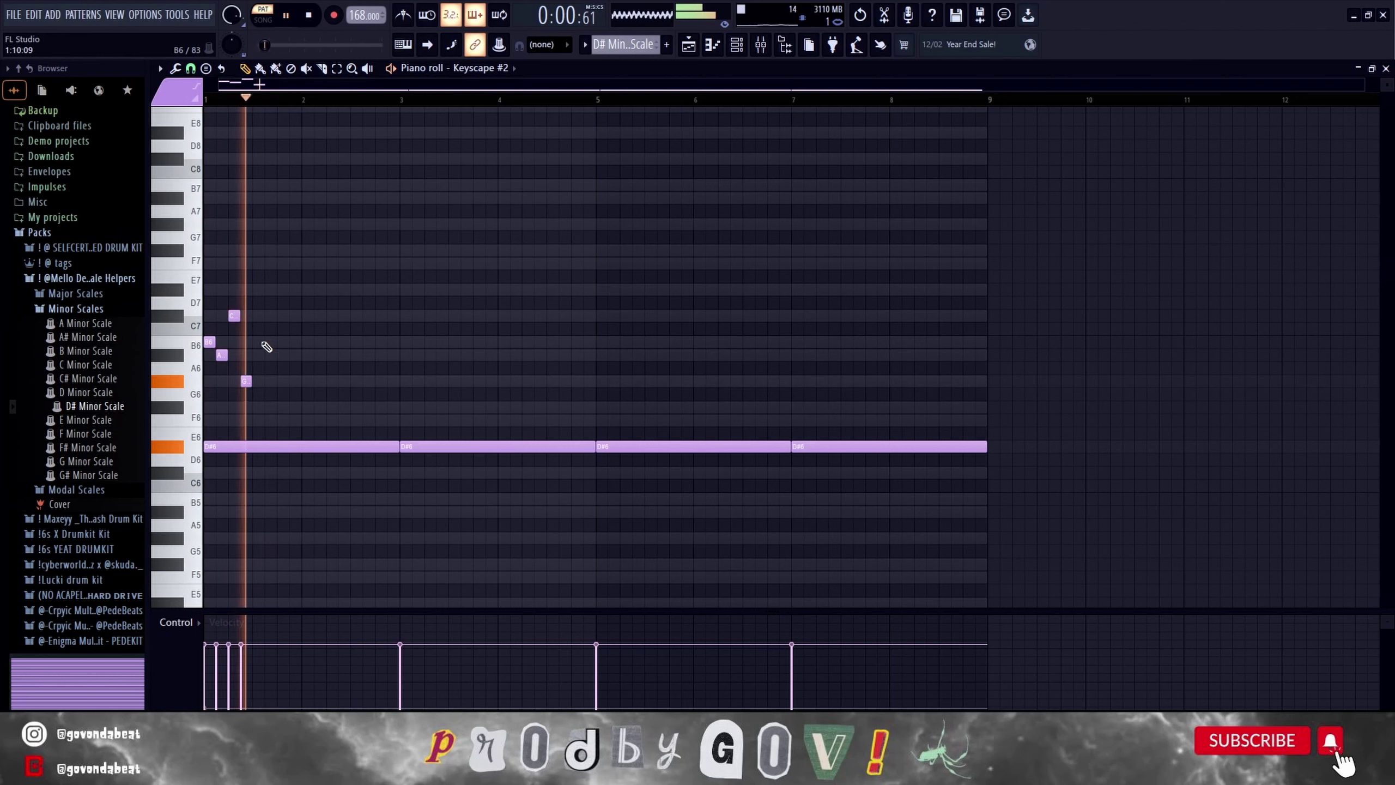
{"action": "key", "text": "space"}
{"action": "mouse_move", "coordinate": [261, 380]}
{"action": "left_mouse_down"}
{"action": "mouse_move", "coordinate": [205, 307]}
{"action": "mouse_move", "coordinate": [306, 335]}
{"action": "left_mouse_up"}
{"action": "left_click", "coordinate": [360, 355], "text": "ctrl"}
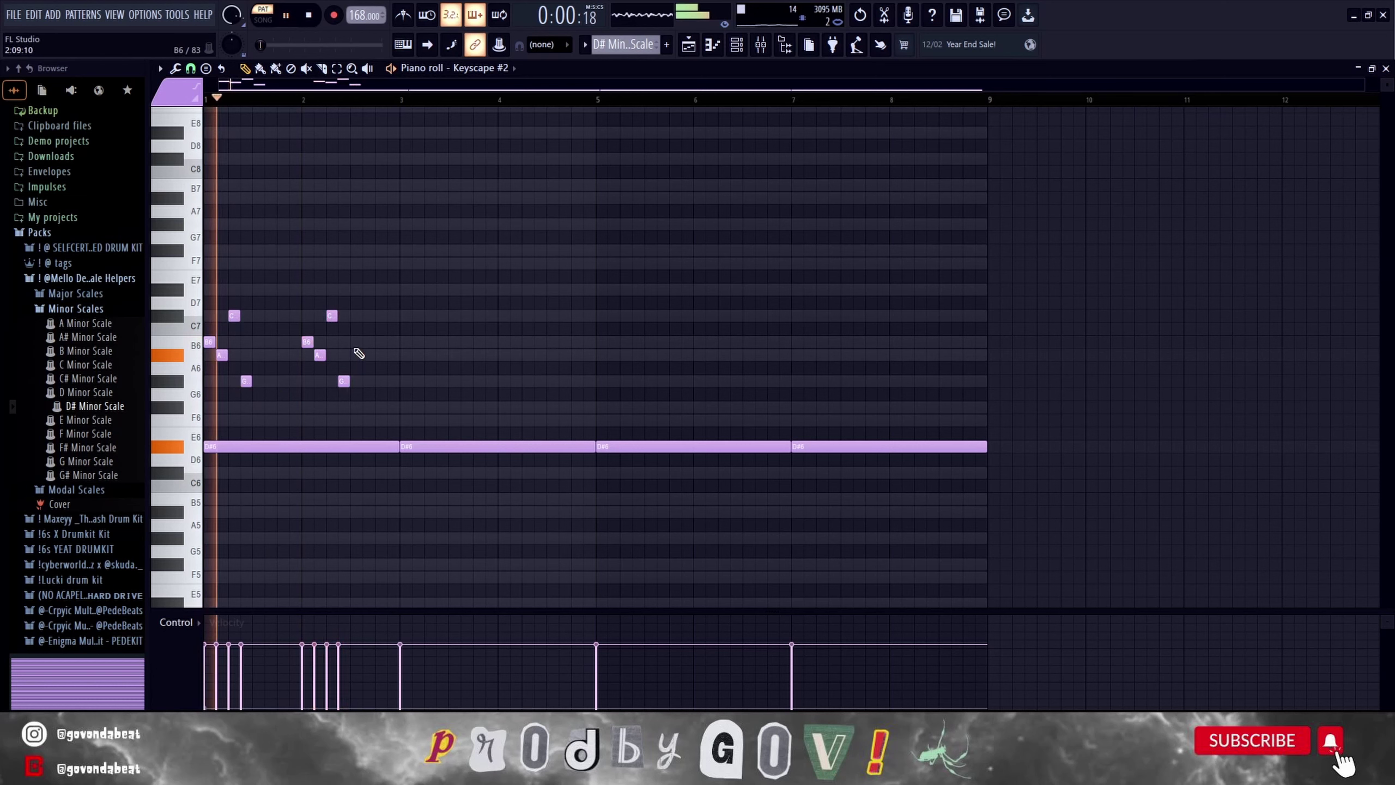
Extend the bar 2 phrase with two more short notes, A#6 and B6, and play it back.
{"action": "left_click", "coordinate": [356, 342]}
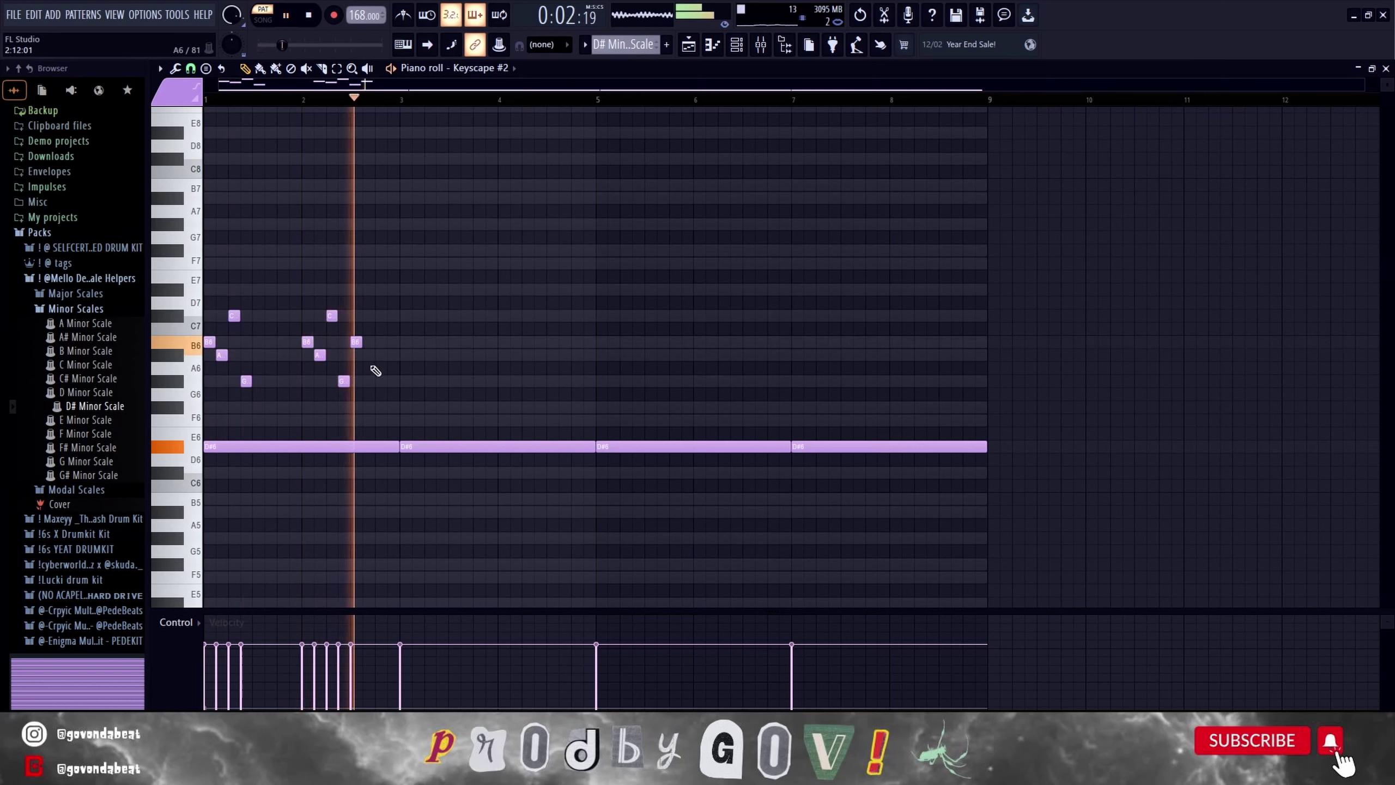
{"action": "left_click_drag", "start_coordinate": [355, 342], "coordinate": [355, 355]}
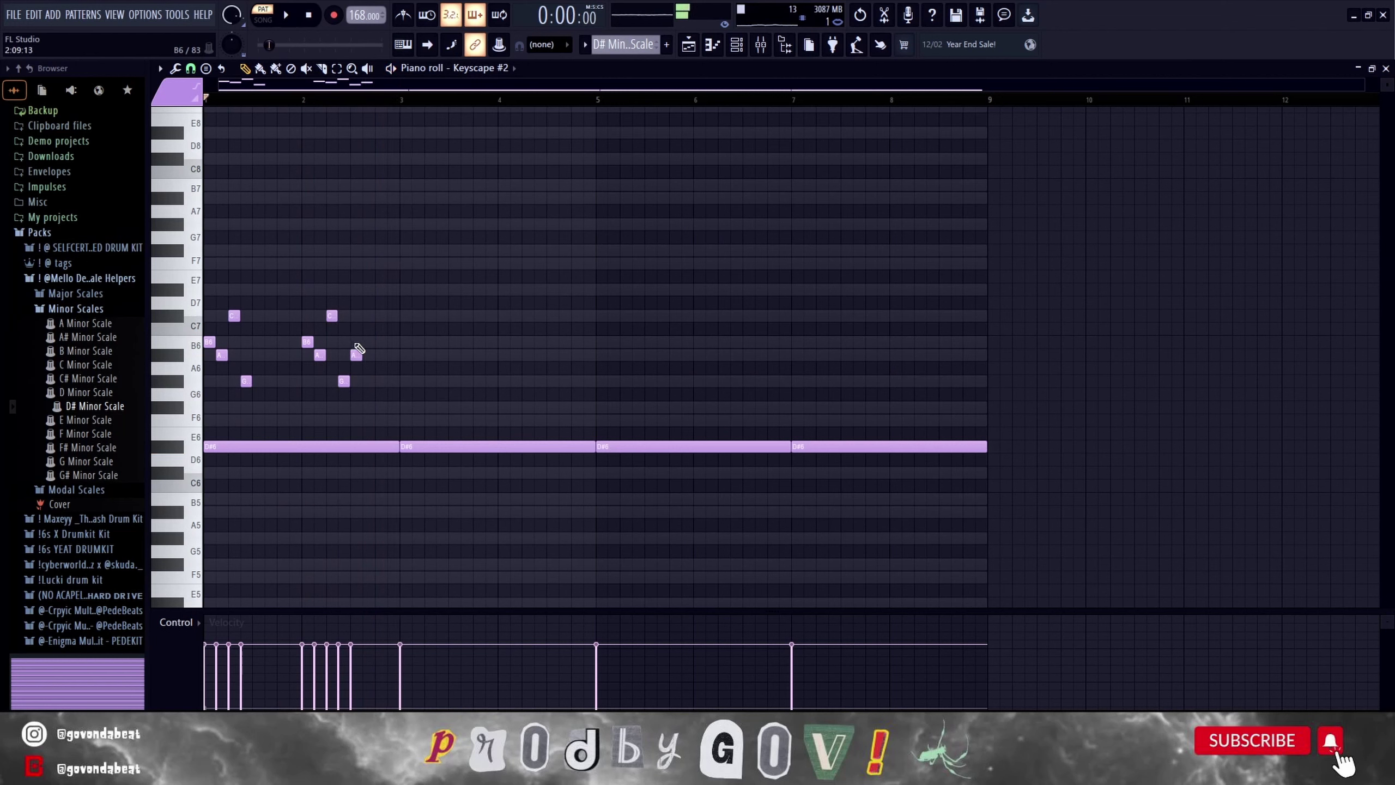
{"action": "left_click", "coordinate": [367, 341]}
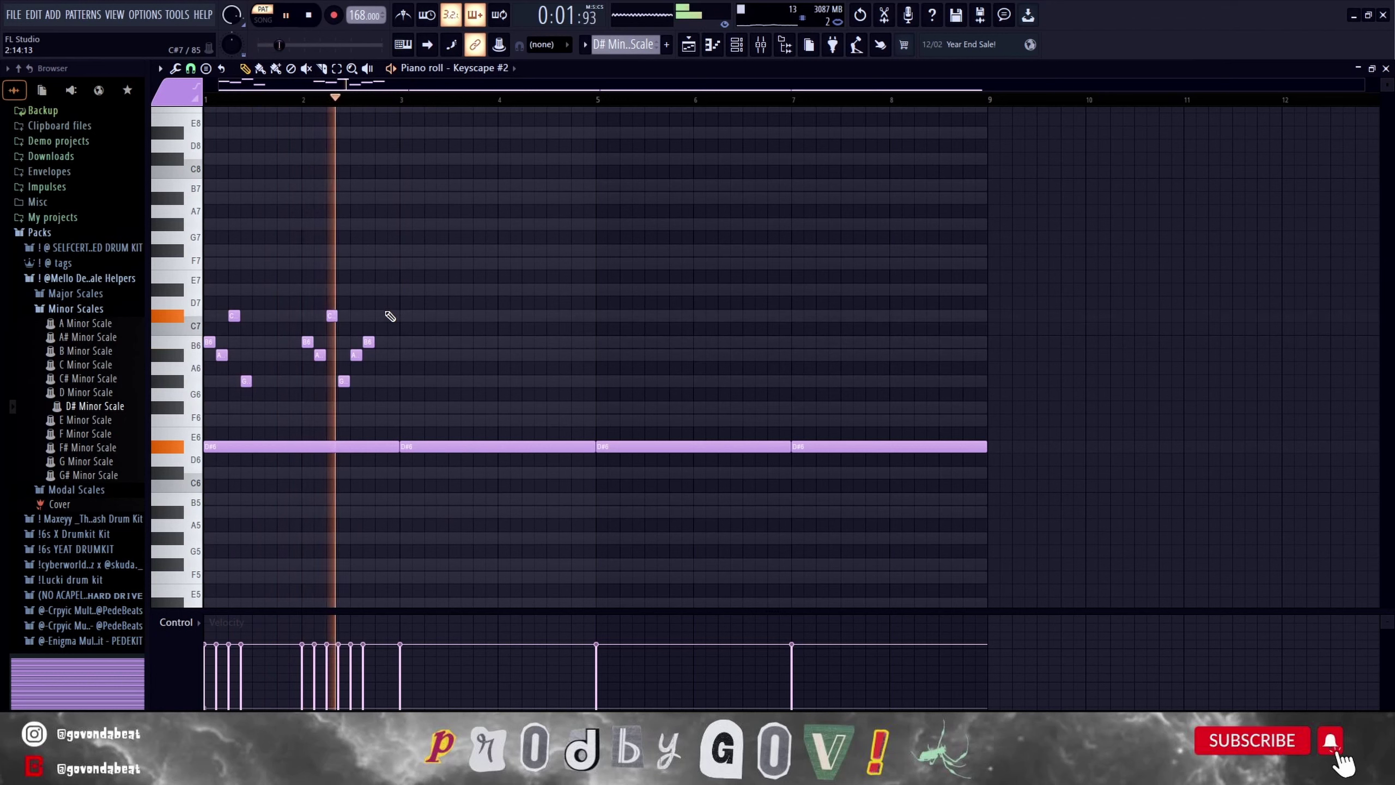
{"action": "key", "text": "space"}
Duplicate the two-bar short-note phrase three times to fill eight bars and deselect the notes.
{"action": "left_click", "coordinate": [428, 407]}
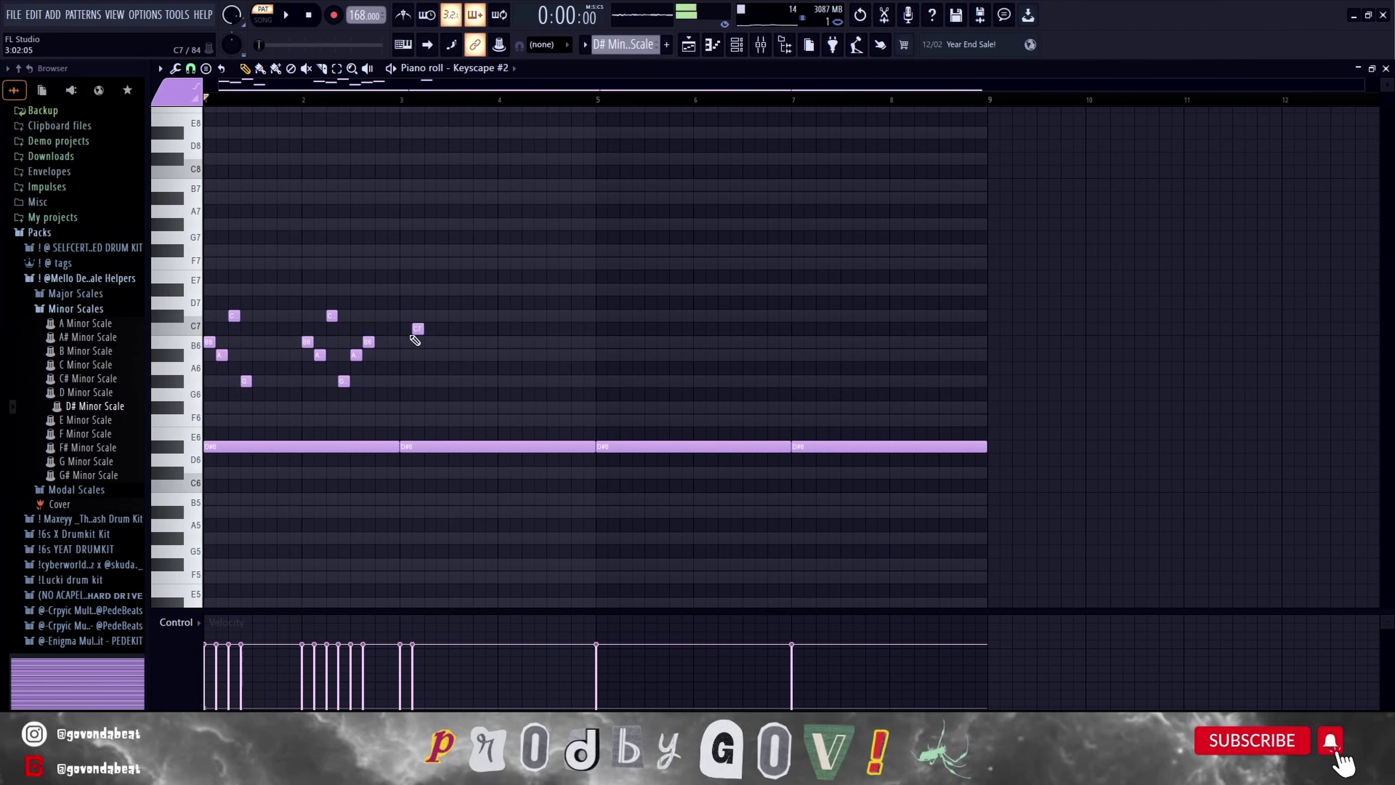
{"action": "left_click_drag", "start_coordinate": [435, 439], "coordinate": [214, 108]}
{"action": "key", "text": "space"}
{"action": "key", "text": "ctrl+b"}
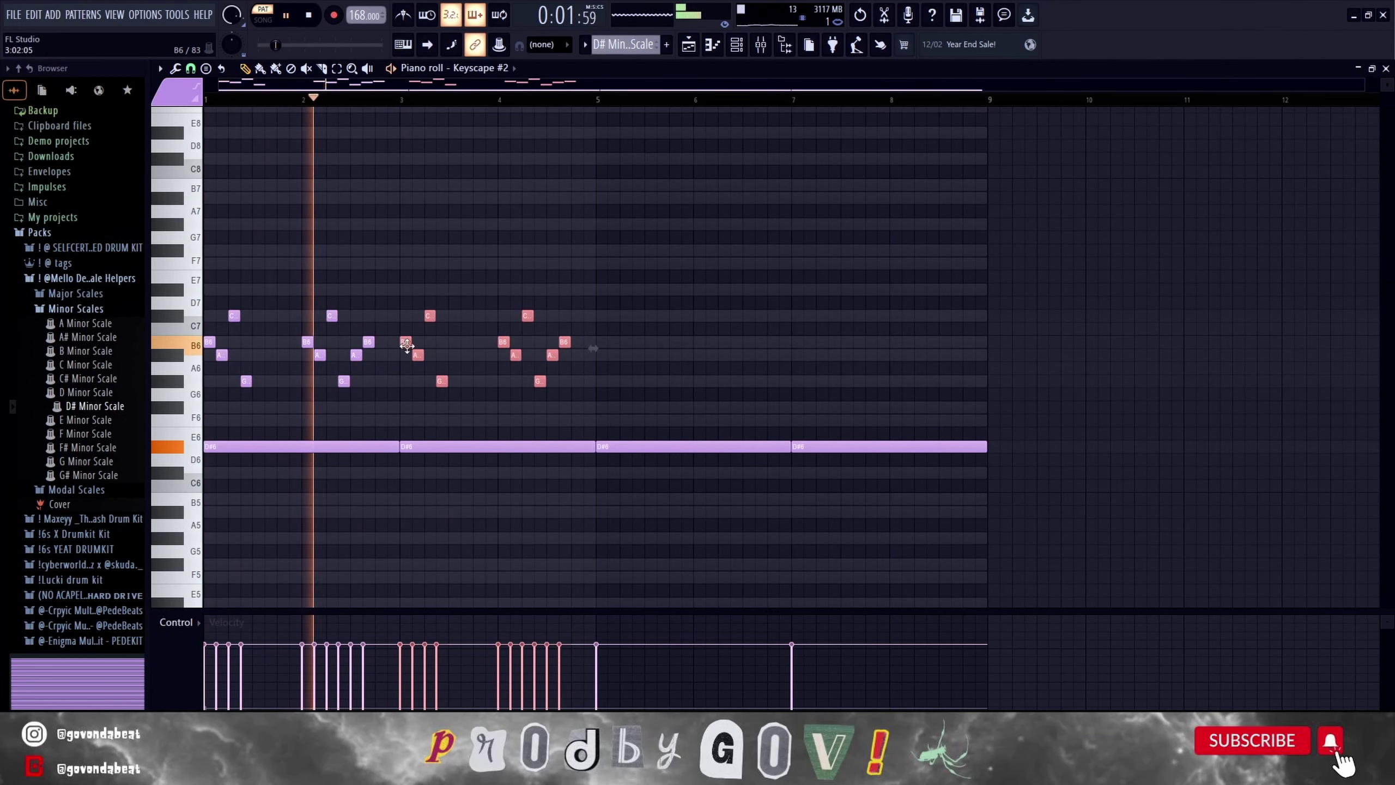
{"action": "key", "text": "ctrl+b"}
{"action": "key", "text": "ctrl+b"}
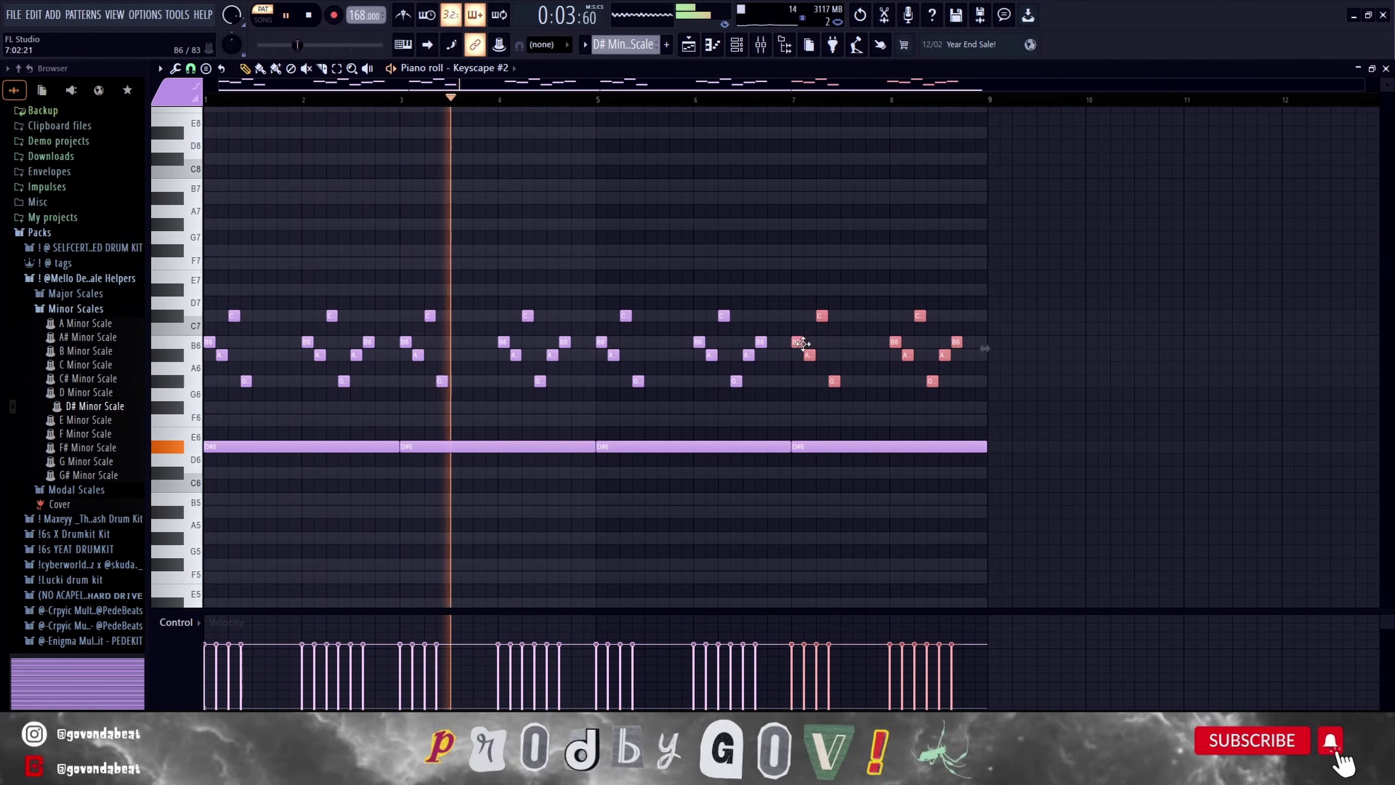
{"action": "key", "text": "ctrl+d"}
{"action": "scroll", "coordinate": [750, 401], "scroll_direction": "down", "scroll_amount": 2}
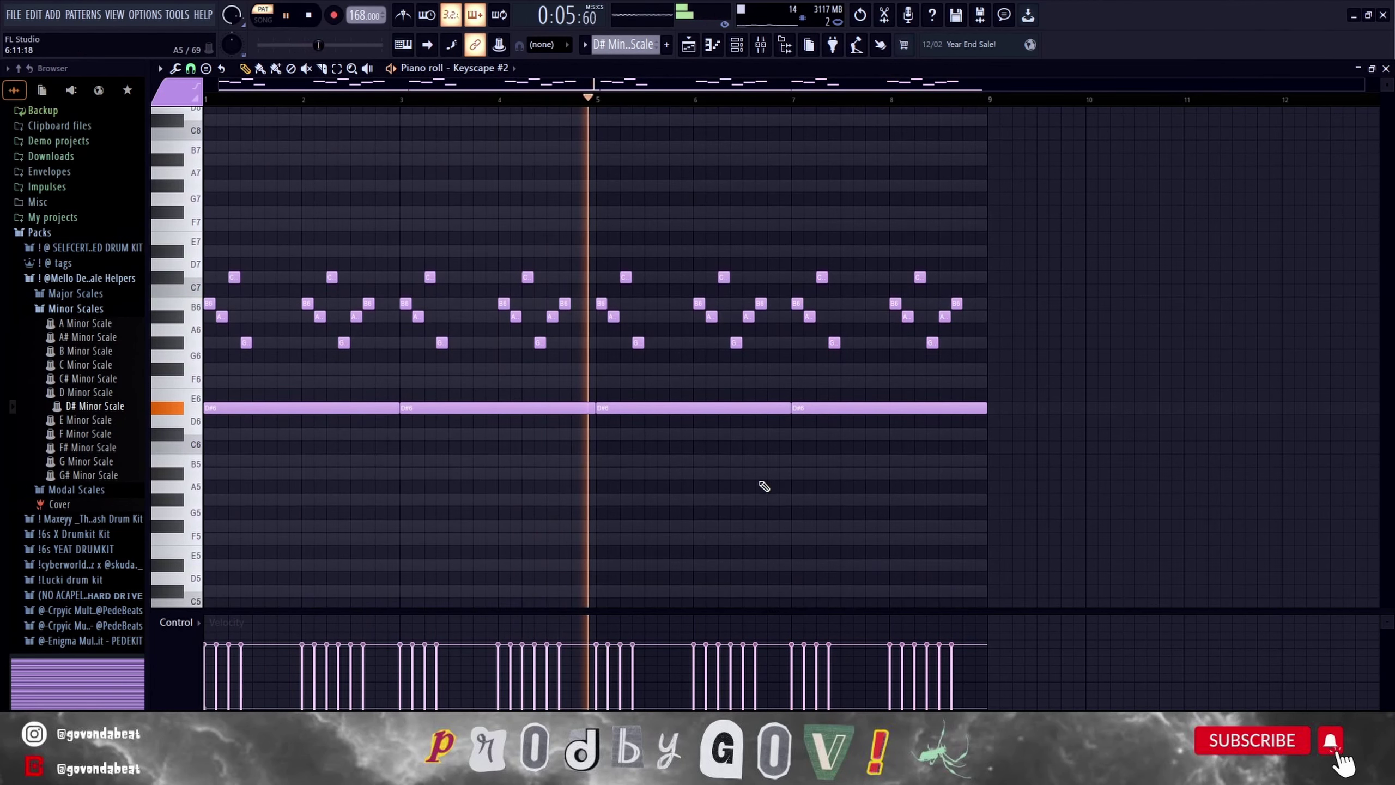
Copy the four long D#6 notes one octave down to D#5 and deselect them.
{"action": "left_click_drag", "start_coordinate": [940, 477], "coordinate": [224, 379]}
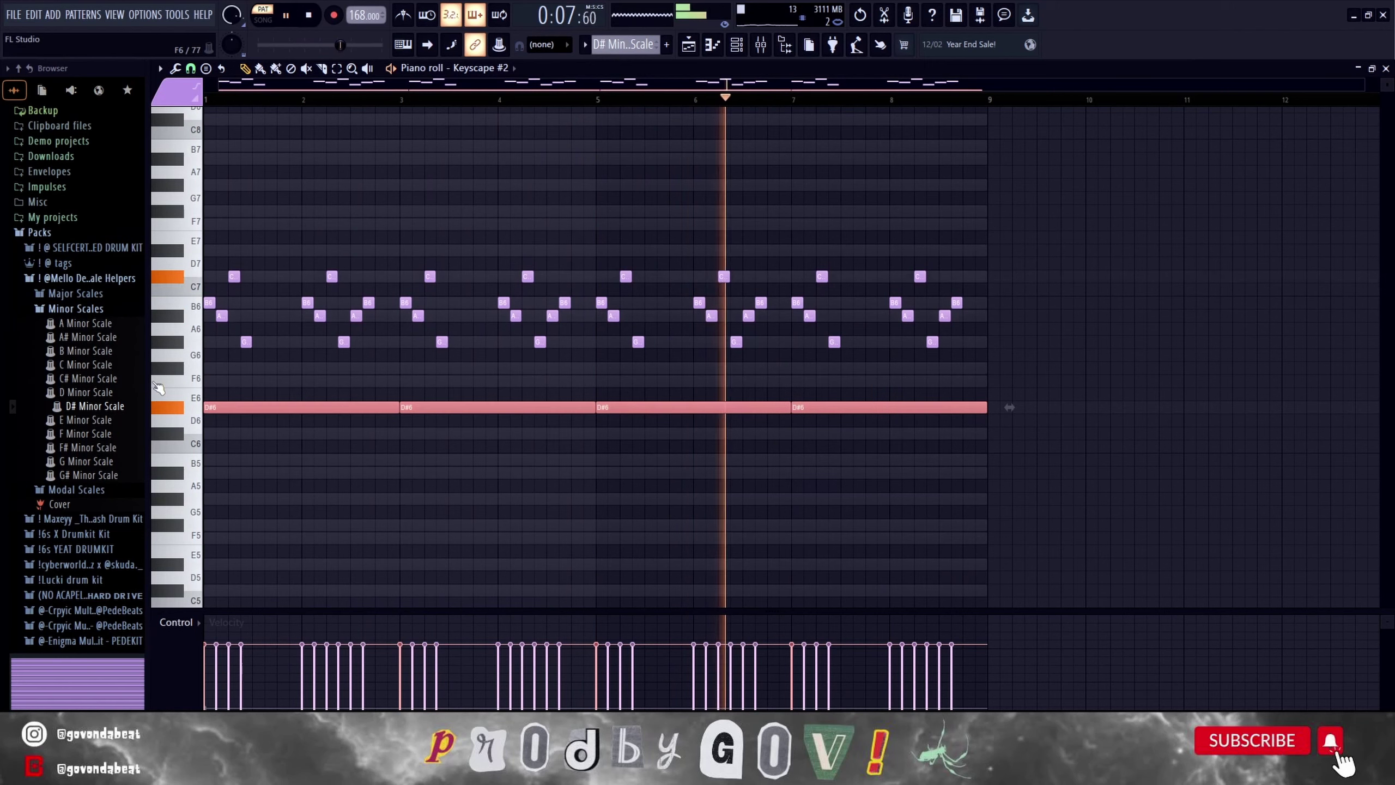
{"action": "key", "text": "shift+Right"}
{"action": "key", "text": "shift+Left"}
{"action": "key", "text": "ctrl+Down"}
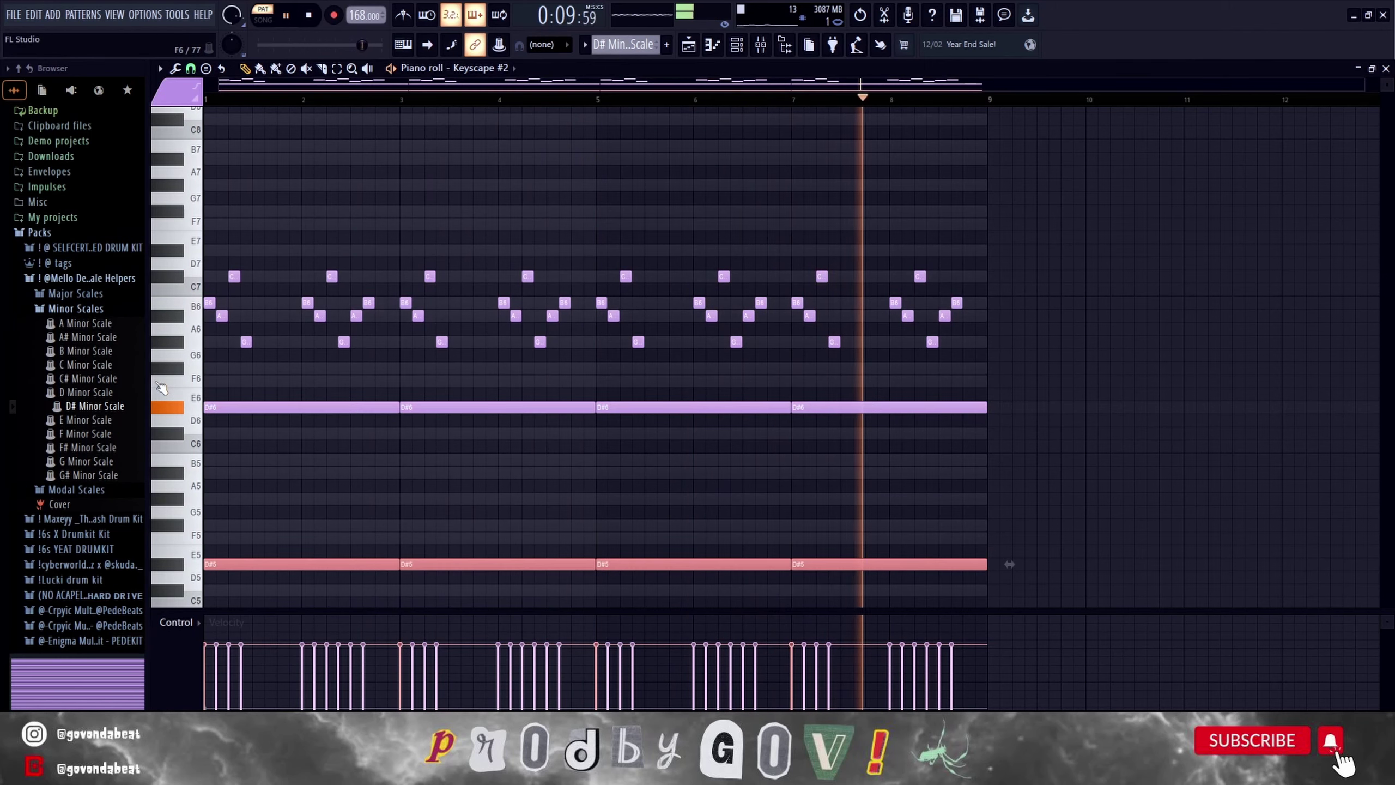
{"action": "key", "text": "ctrl+d"}
{"action": "scroll", "coordinate": [718, 457], "scroll_direction": "down", "scroll_amount": 4}
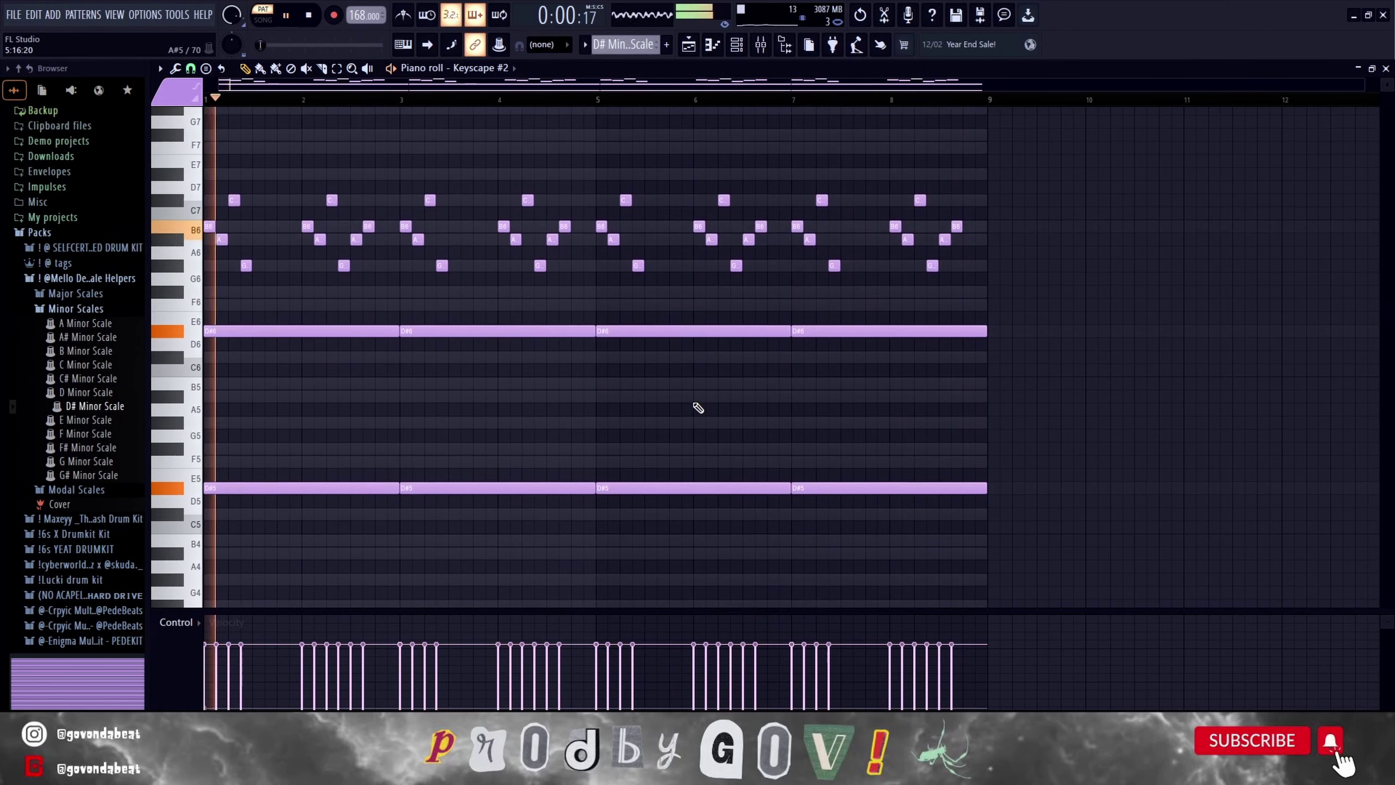
Try the whole Keyscape #2 melody one and two octaves lower during playback and return it to its starting octave.
{"action": "key", "text": "ctrl+Down"}
{"action": "scroll", "coordinate": [698, 407], "scroll_direction": "down", "scroll_amount": 4}
{"action": "key", "text": "space"}
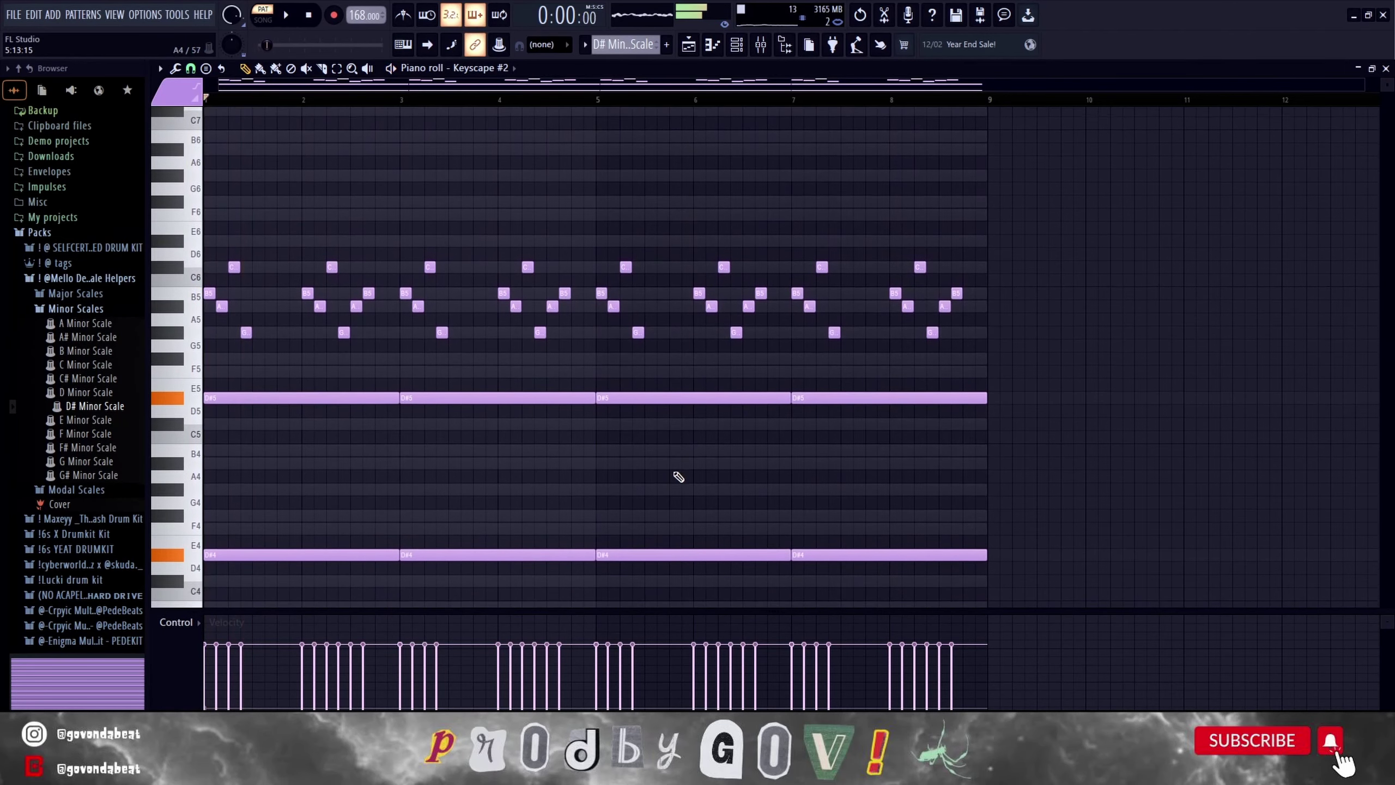
{"action": "key", "text": "ctrl+Down"}
{"action": "scroll", "coordinate": [677, 475], "scroll_direction": "down", "scroll_amount": 2}
{"action": "key", "text": "space"}
{"action": "scroll", "coordinate": [593, 480], "scroll_direction": "down", "scroll_amount": 2}
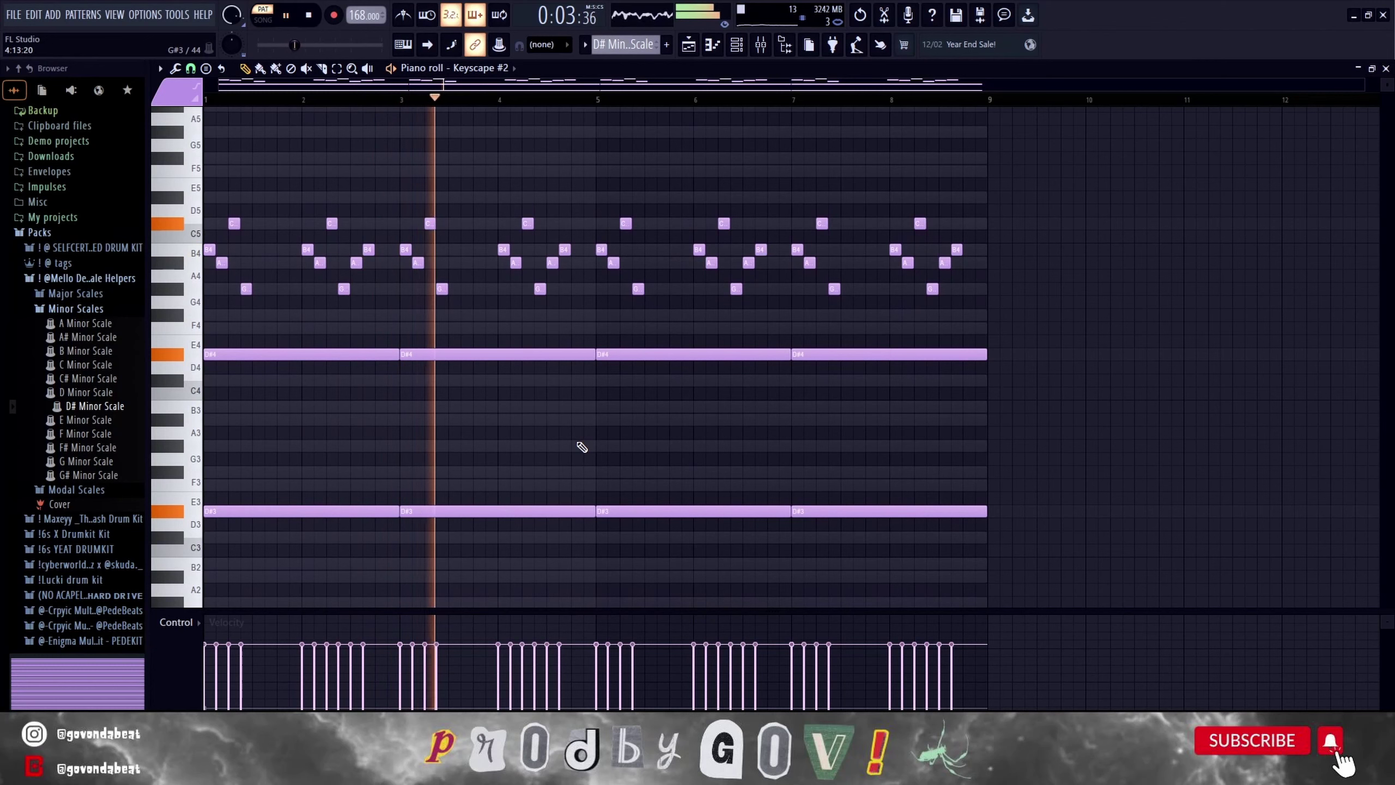
{"action": "key", "text": "ctrl+Up"}
{"action": "key", "text": "ctrl+Up"}
{"action": "scroll", "coordinate": [580, 448], "scroll_direction": "up", "scroll_amount": 5}
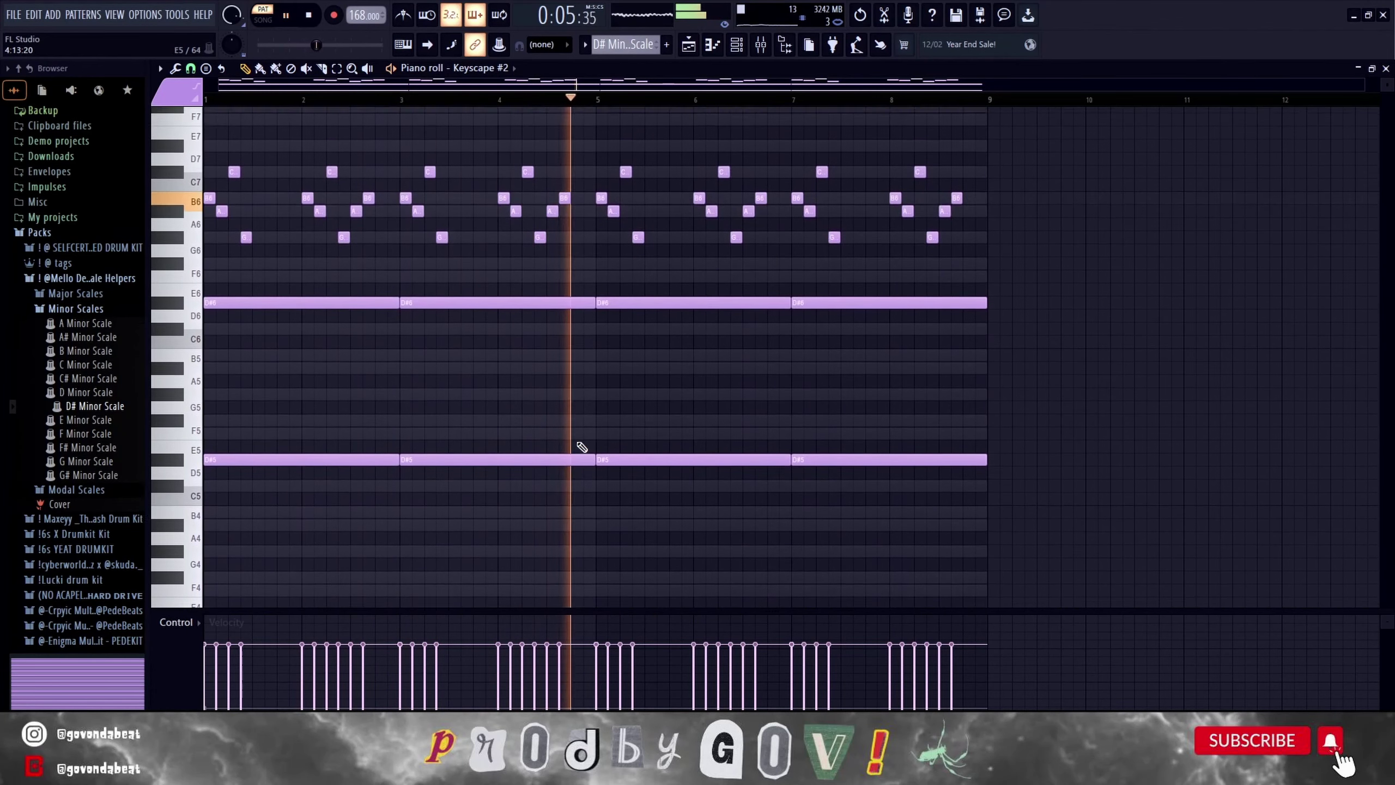
{"action": "scroll", "coordinate": [723, 473], "scroll_direction": "down", "scroll_amount": 3}
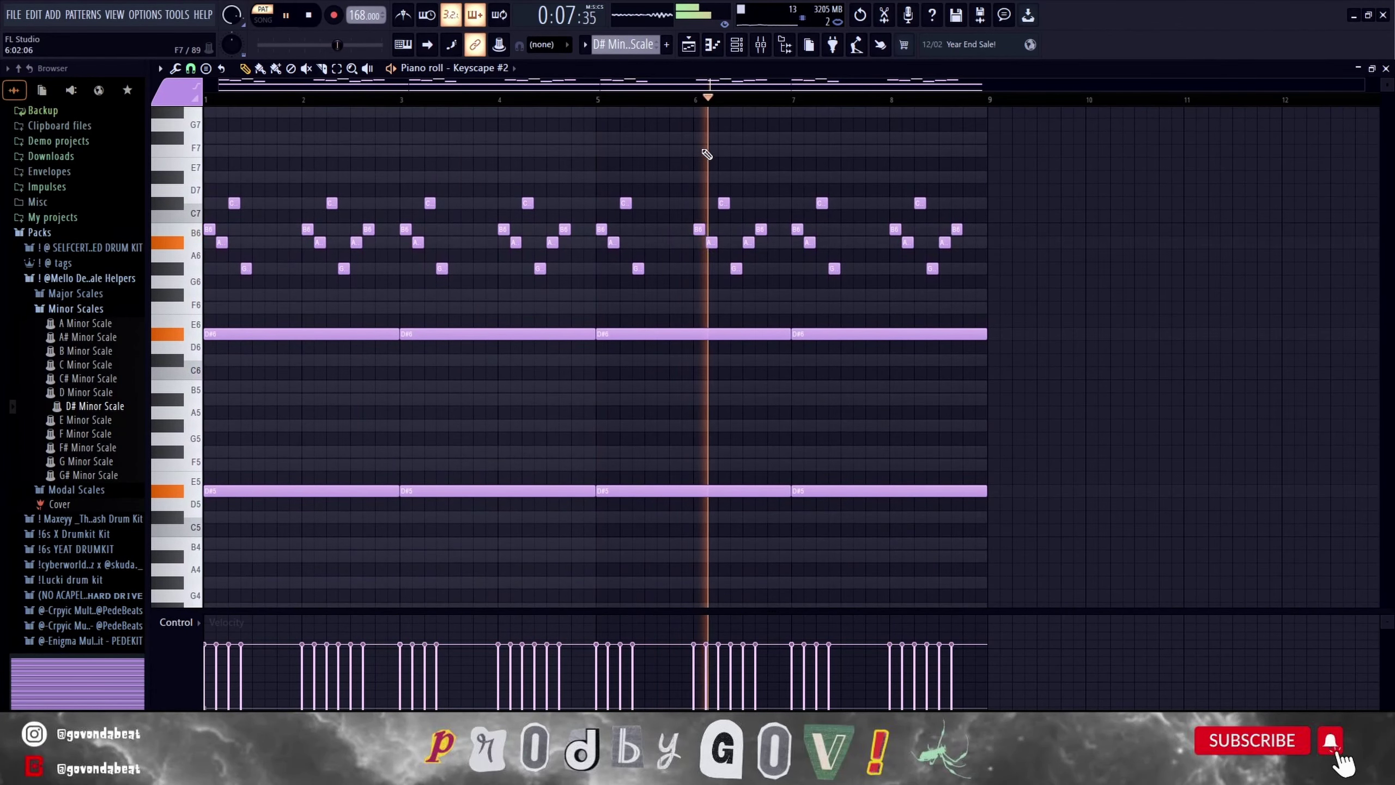
Split the D# Minor Scale pattern by channel in the playlist and place the Keyscape #2 part on Track 5 at bar 1.
{"action": "left_click", "coordinate": [689, 44]}
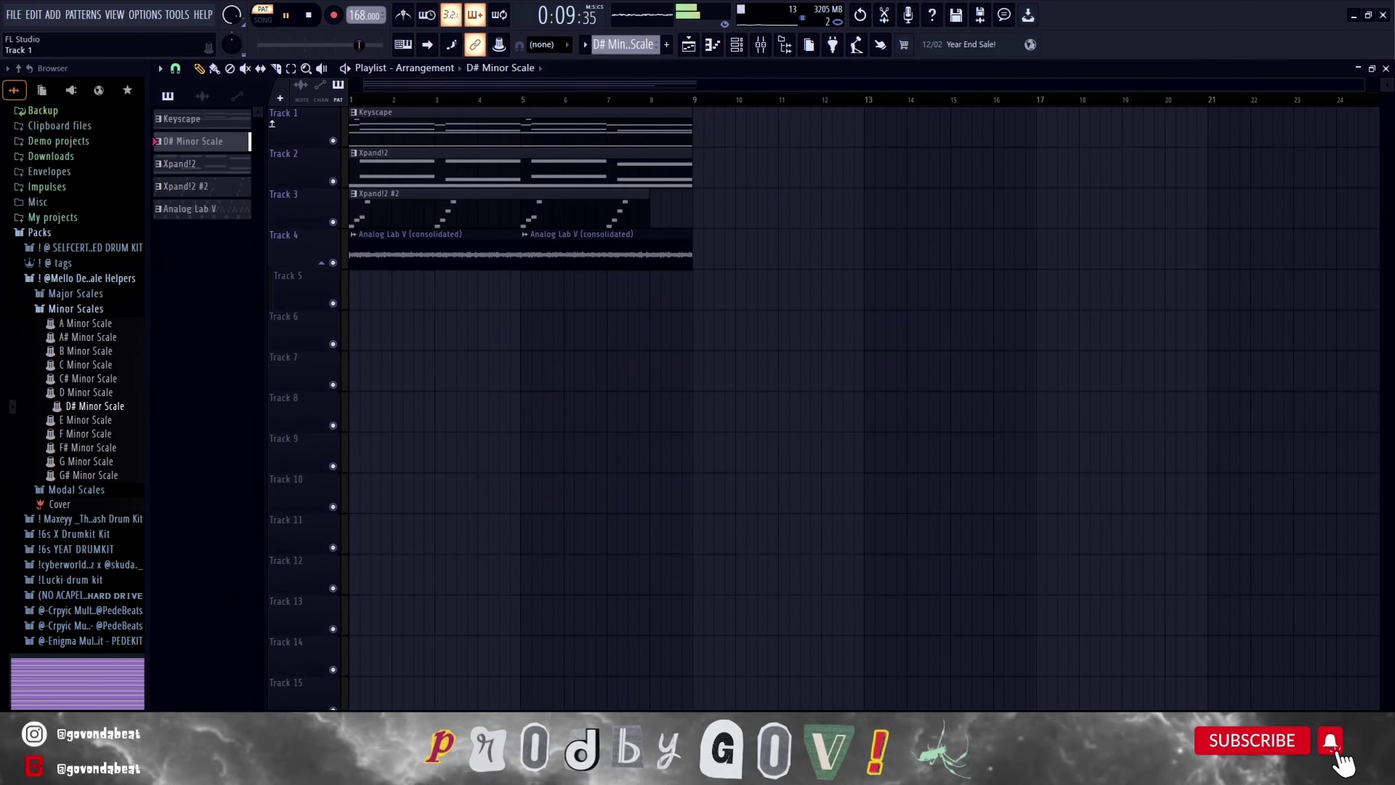
{"action": "right_click", "coordinate": [190, 142]}
{"action": "left_click", "coordinate": [234, 382]}
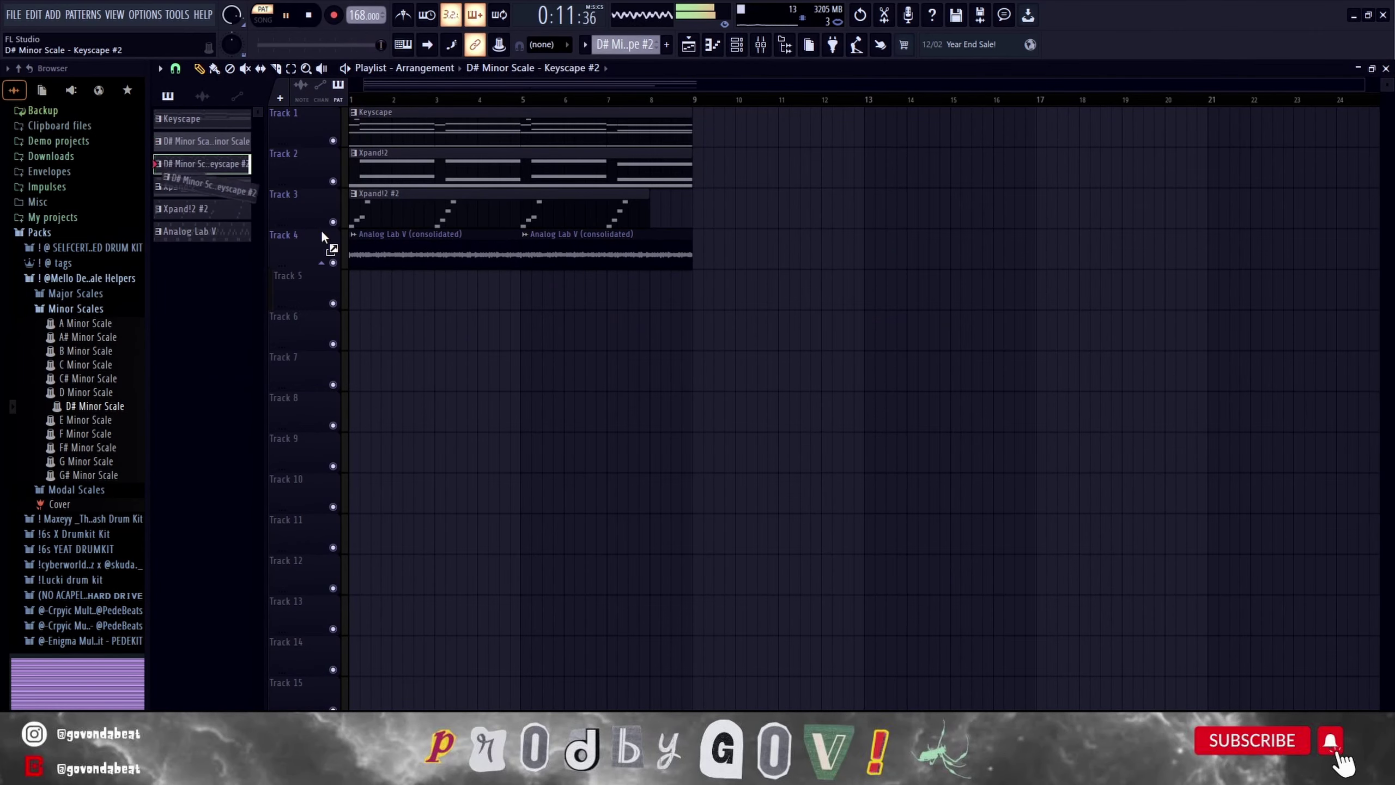
{"action": "left_click_drag", "start_coordinate": [322, 236], "coordinate": [423, 295]}
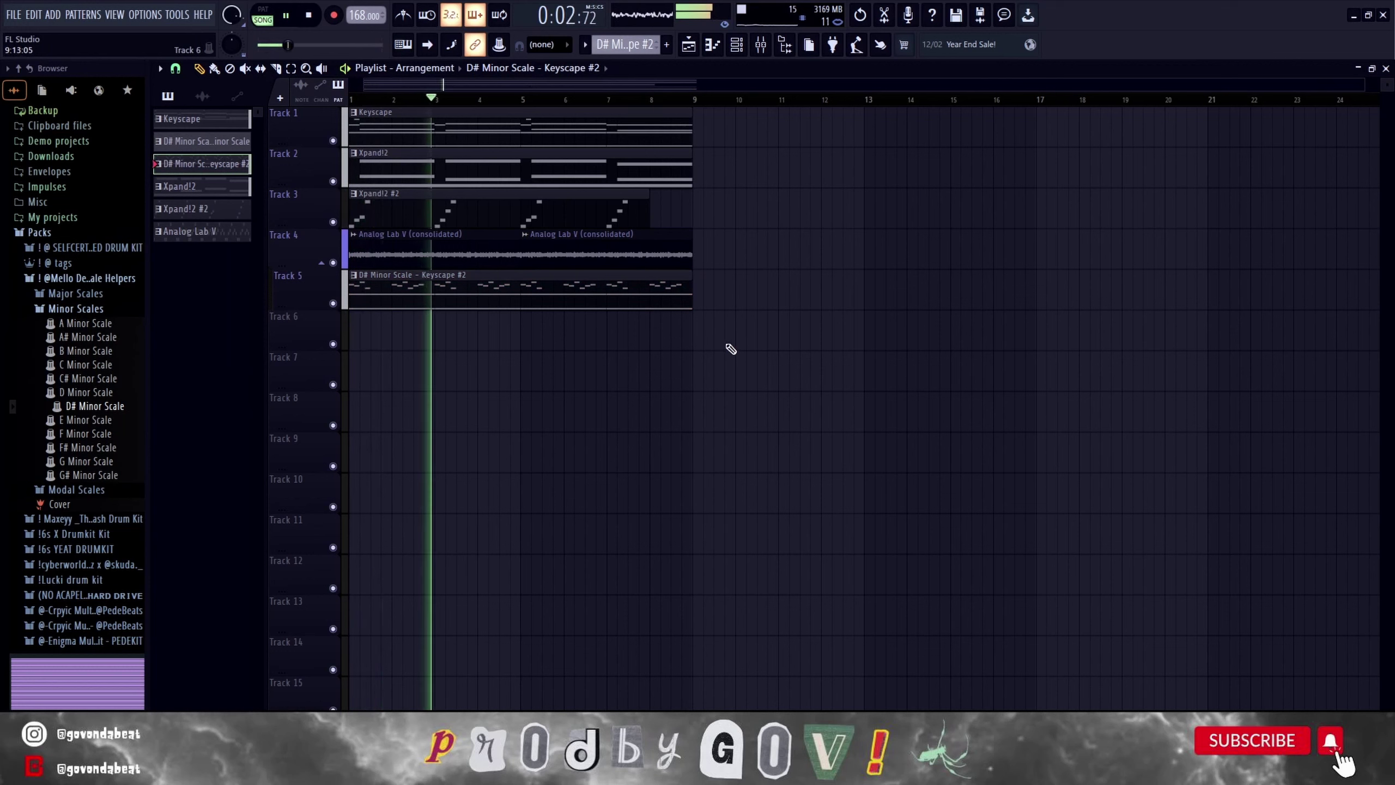
{"action": "left_click", "coordinate": [761, 46]}
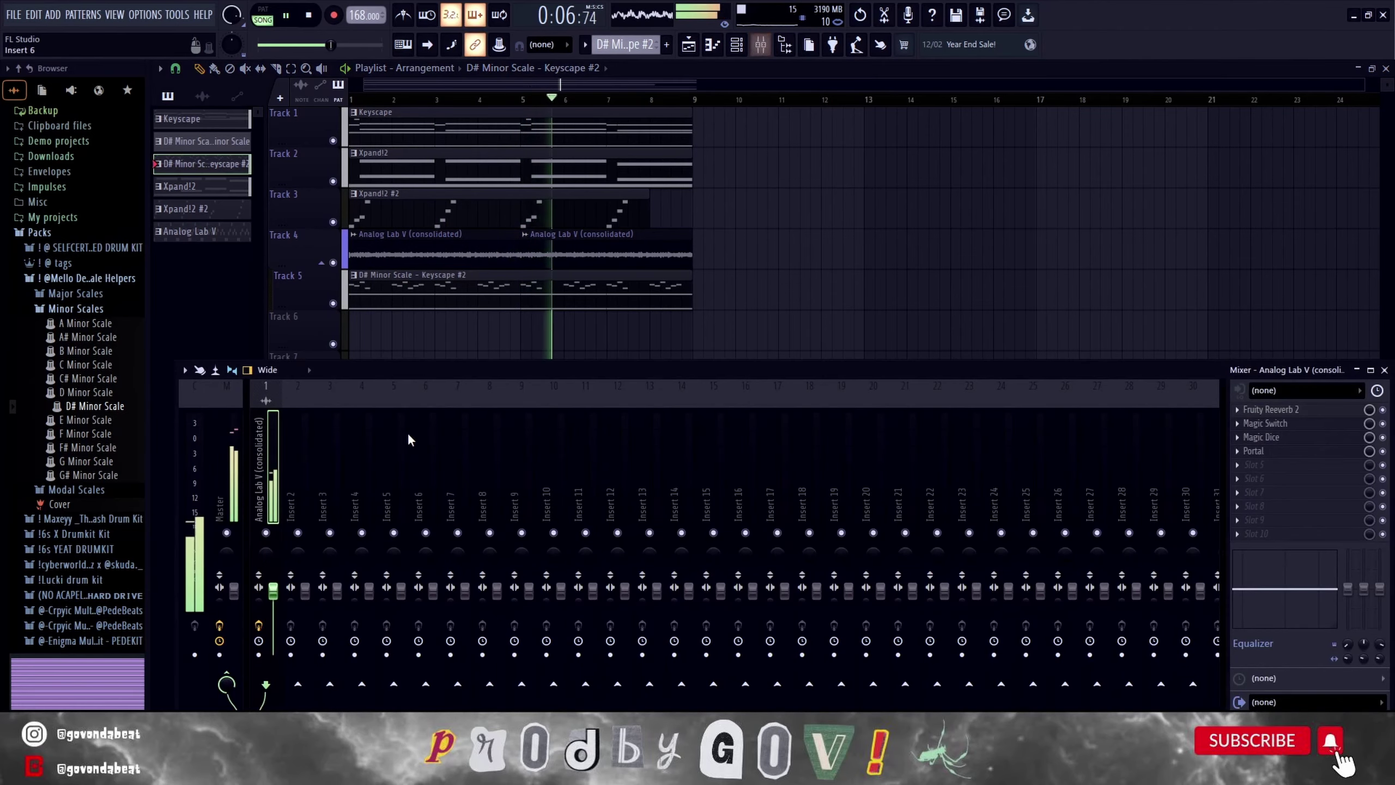
{"action": "left_click", "coordinate": [737, 44]}
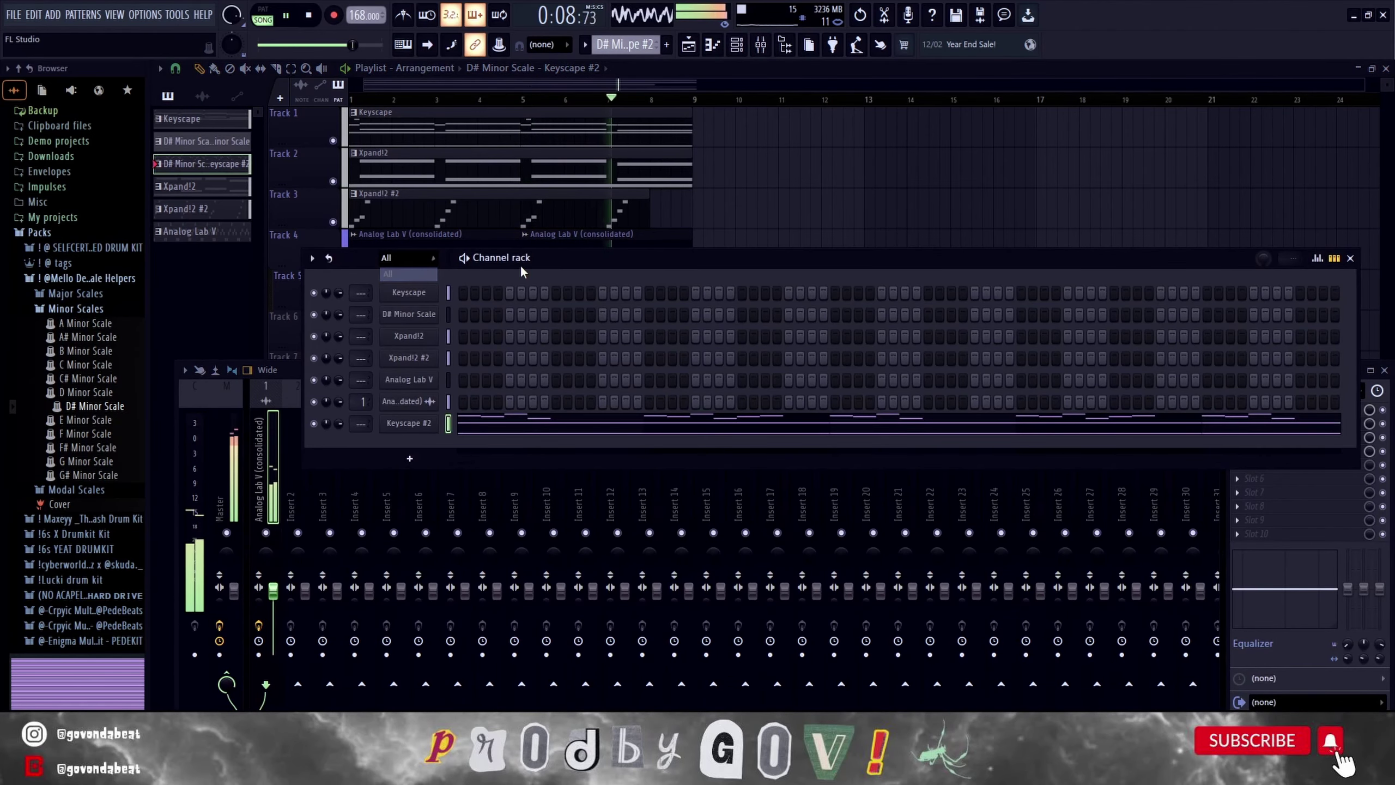
{"action": "left_click_drag", "start_coordinate": [573, 260], "coordinate": [519, 289]}
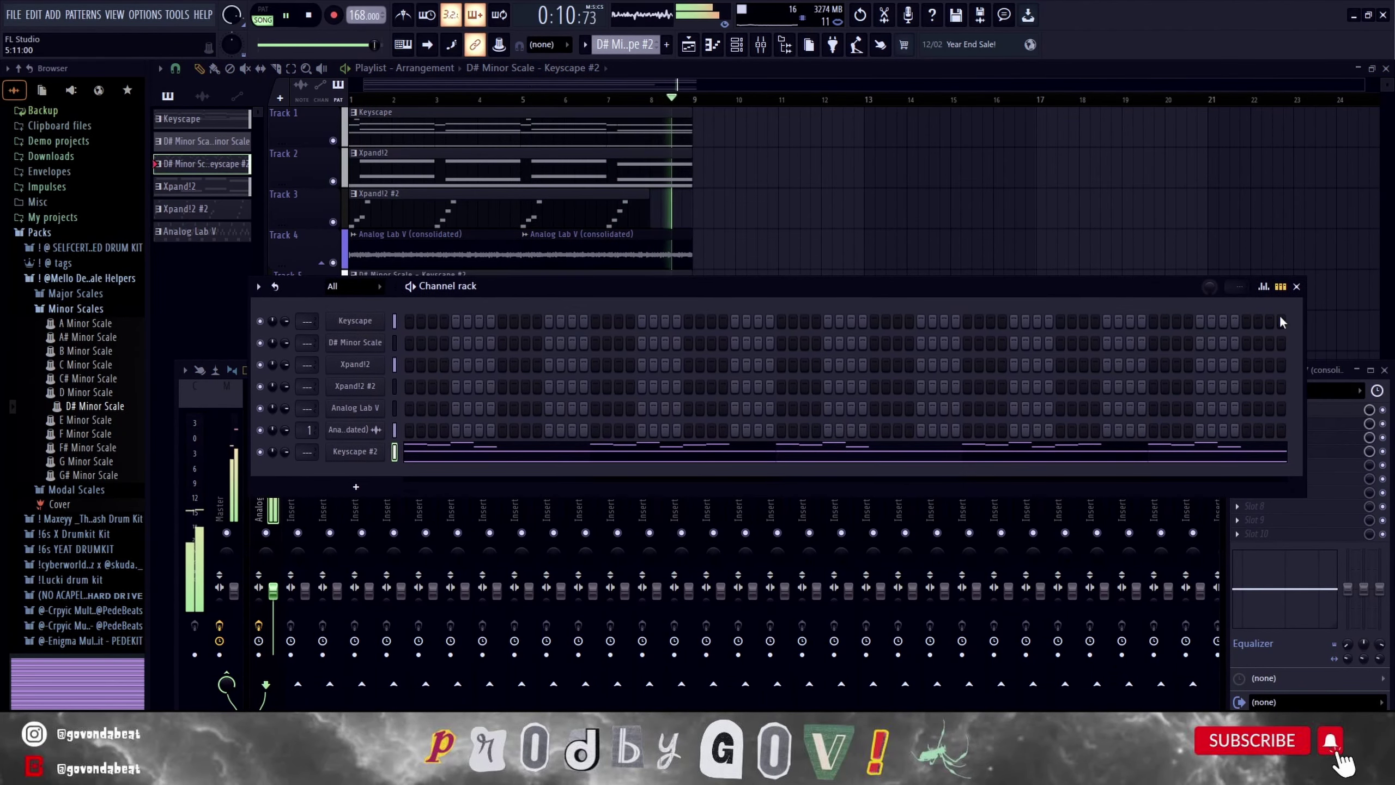
{"action": "left_click", "coordinate": [1297, 286]}
{"action": "left_click", "coordinate": [1384, 370]}
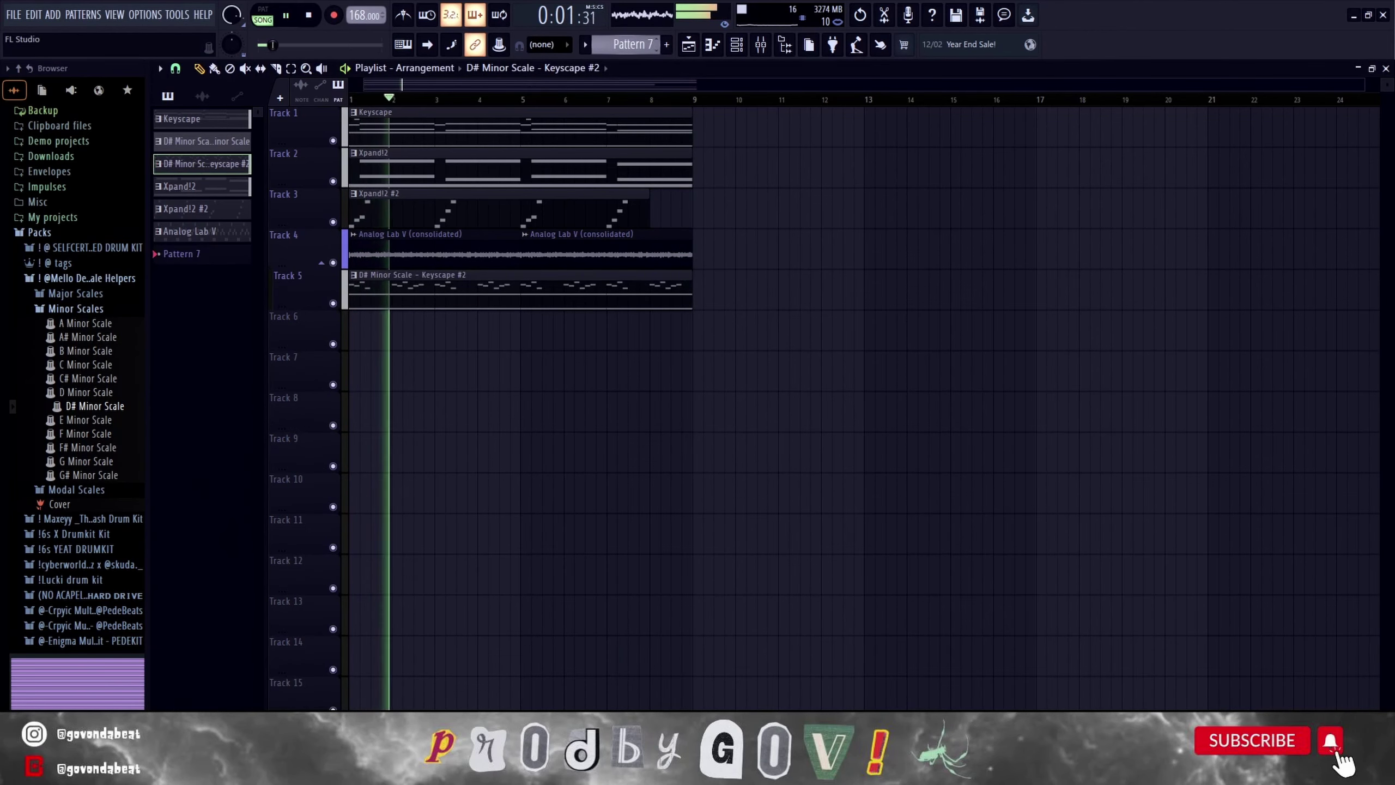
Create the empty pattern Pattern 7 and place it on Track 6 as an eight-bar clip starting at bar 1.
{"action": "key", "text": "F4"}
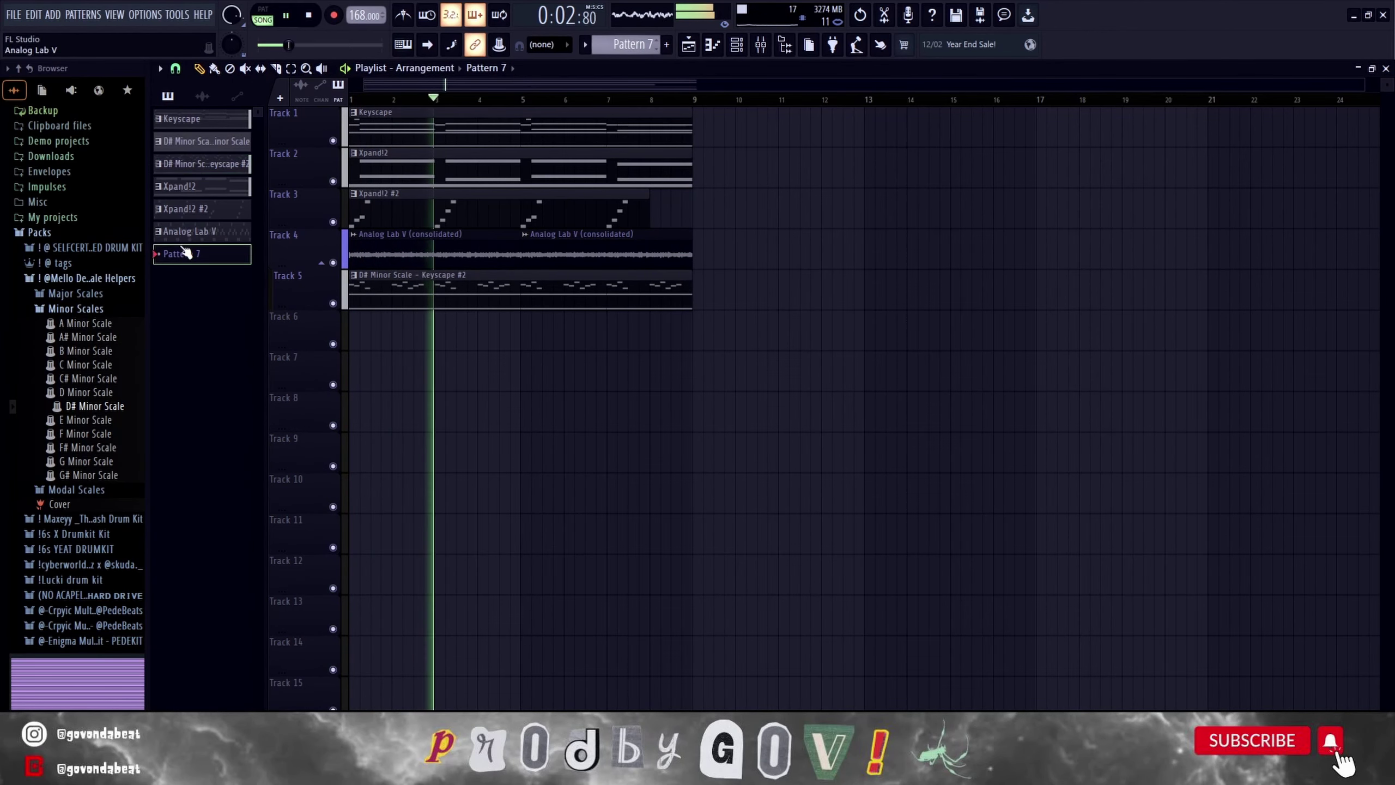
{"action": "left_click", "coordinate": [392, 327]}
{"action": "left_click_drag", "start_coordinate": [390, 319], "coordinate": [689, 352]}
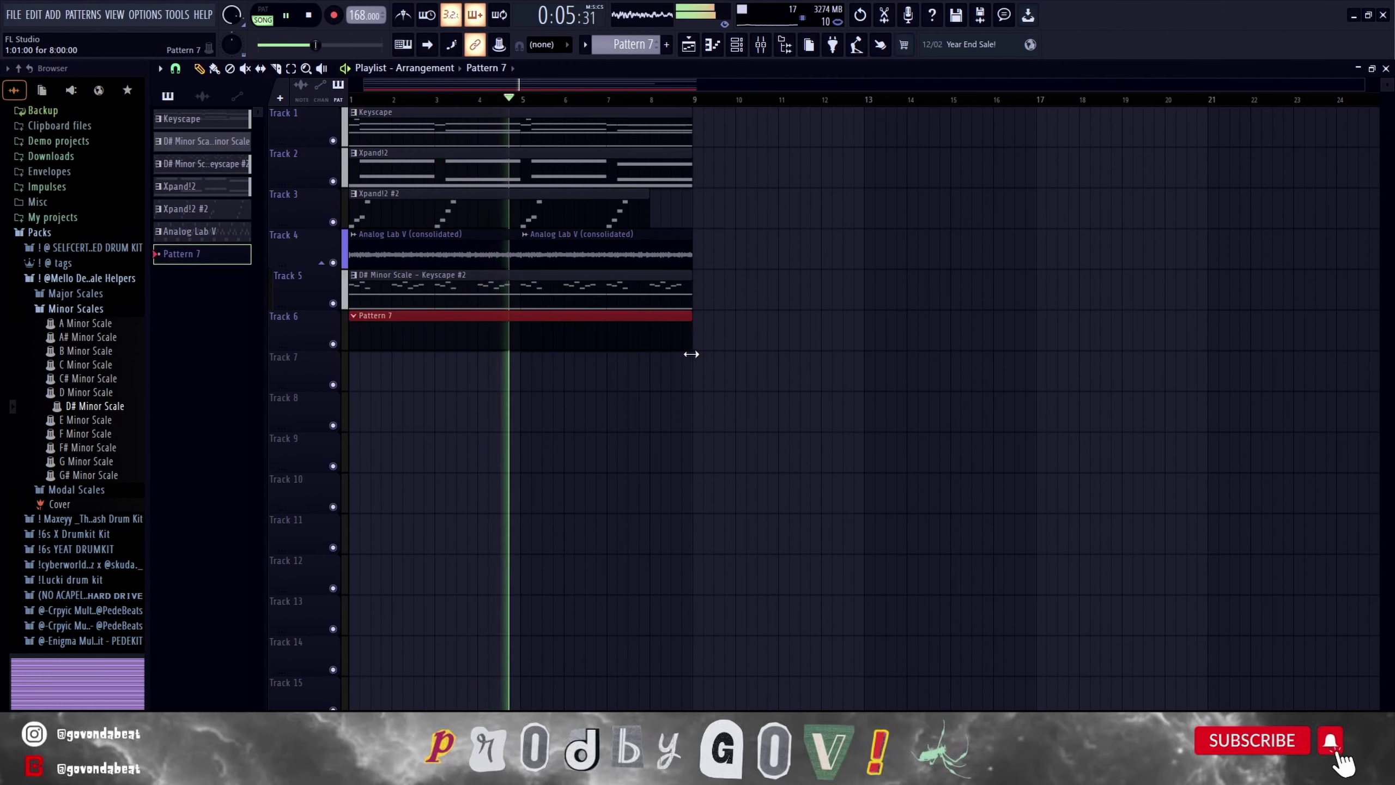
{"action": "scroll", "coordinate": [712, 268], "scroll_direction": "up", "scroll_amount": 10}
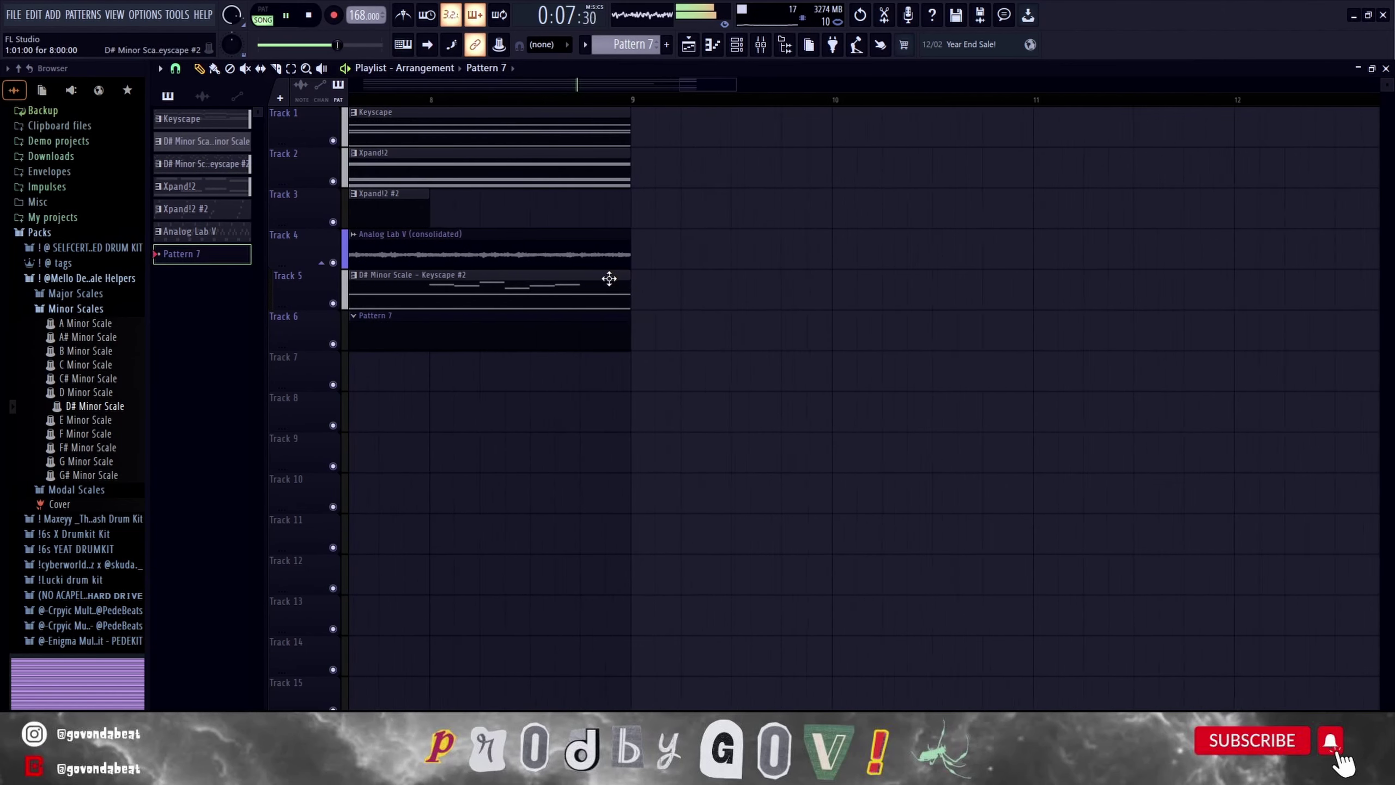
{"action": "scroll", "coordinate": [736, 451], "scroll_direction": "down", "scroll_amount": 10}
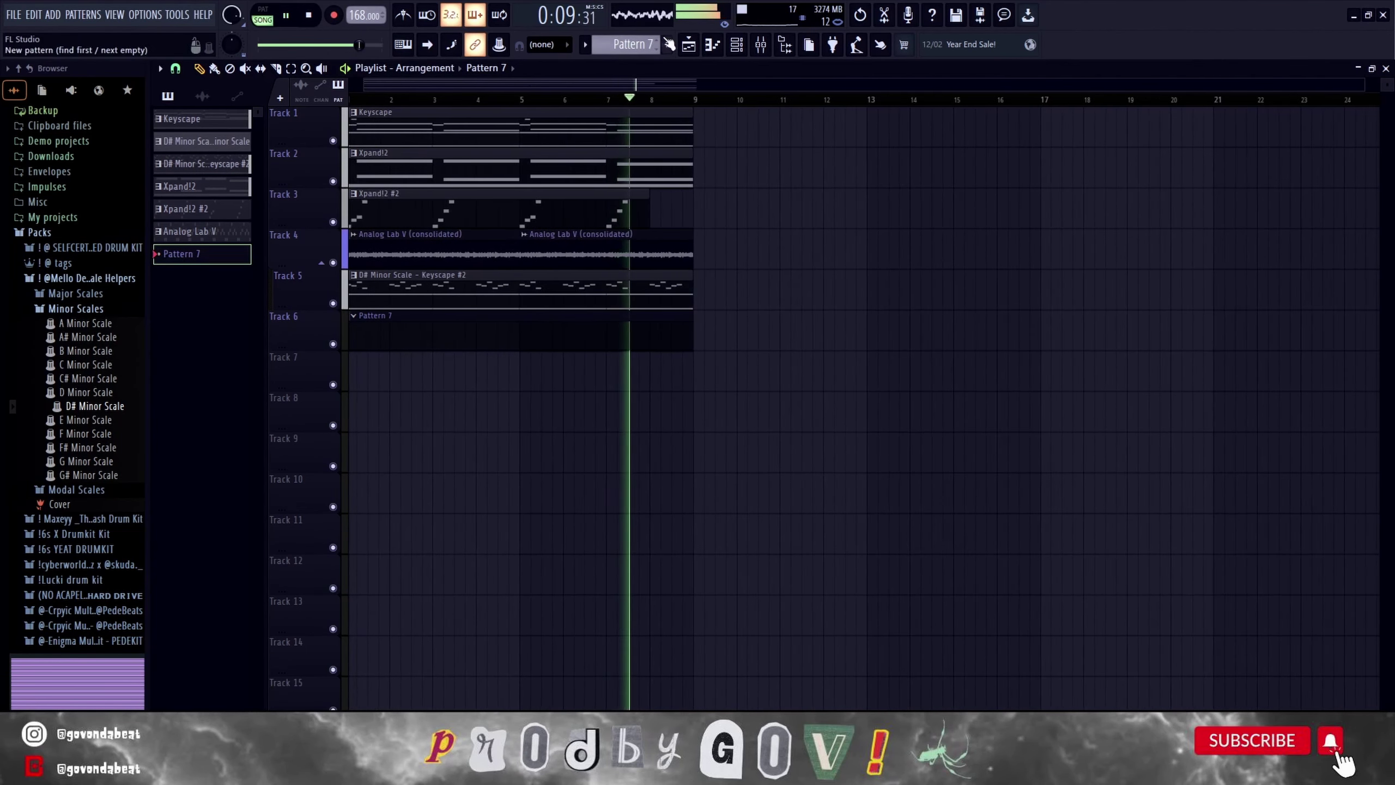
Show the channel rack and open the Clap folder of the SELFCERTIFIED drum kit in the browser.
{"action": "left_click", "coordinate": [712, 44]}
{"action": "left_click", "coordinate": [56, 278]}
{"action": "left_click", "coordinate": [82, 248]}
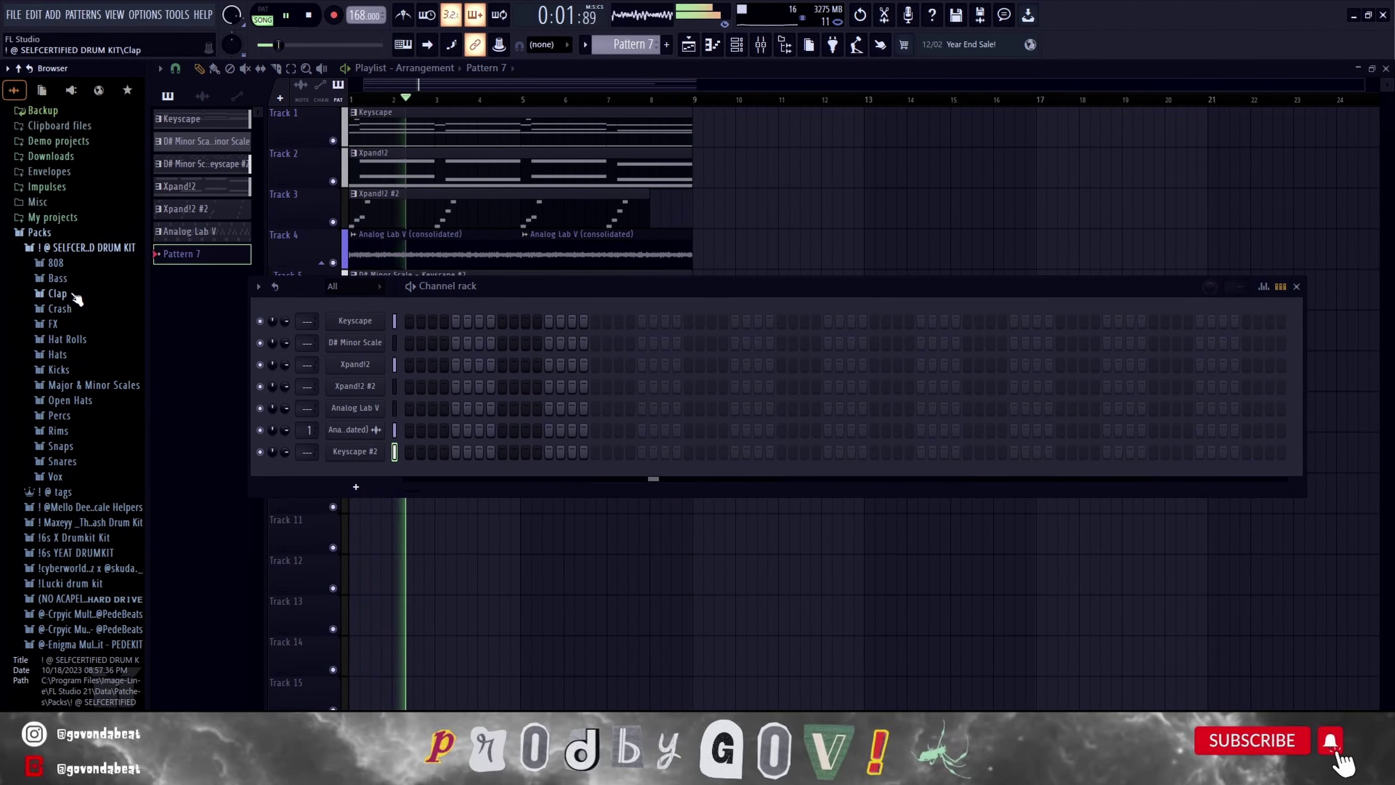
{"action": "left_click", "coordinate": [57, 293]}
{"action": "key", "text": "space"}
Audition several clap samples and add [SC] Clap [ Sacred ] to the channel rack as a new channel.
{"action": "left_click", "coordinate": [90, 451]}
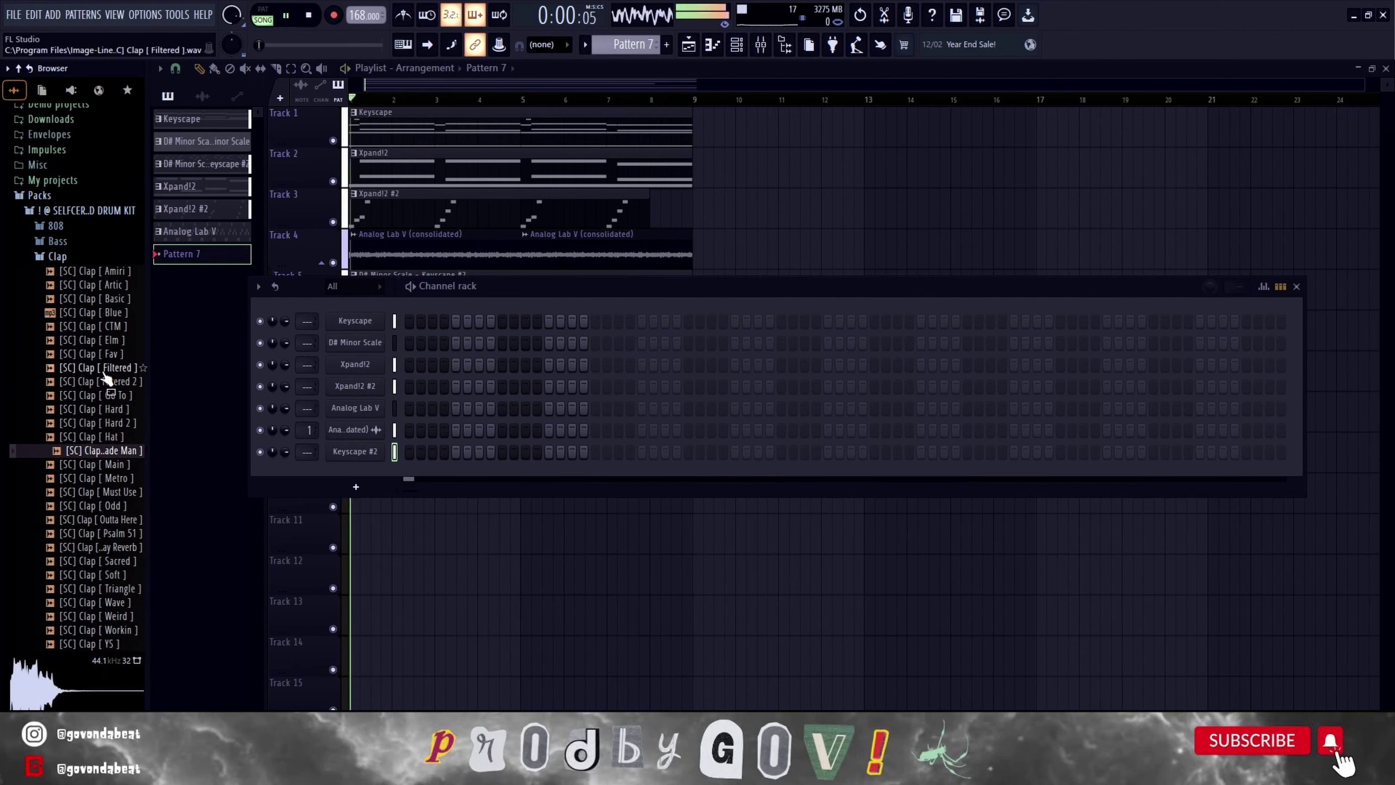
{"action": "left_click", "coordinate": [107, 353]}
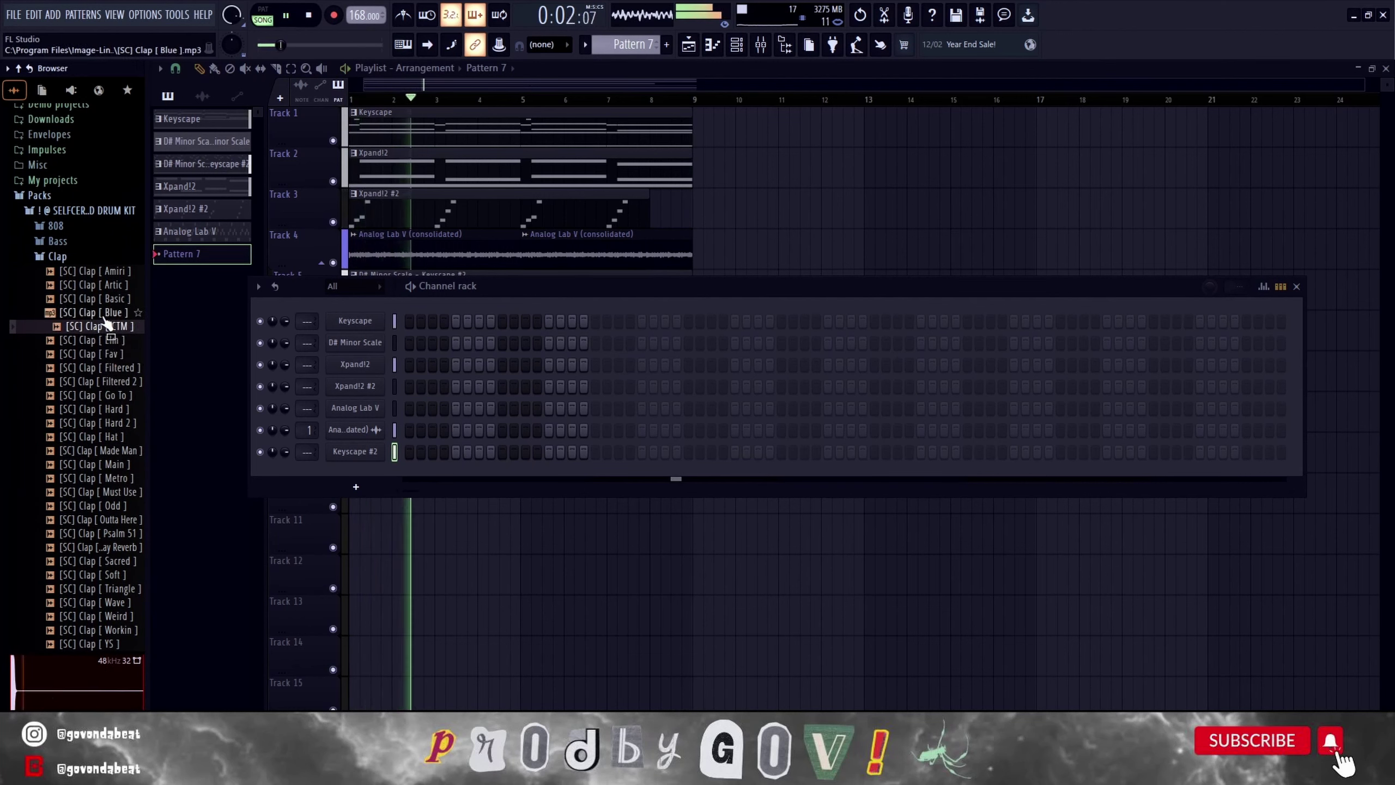
{"action": "left_click", "coordinate": [94, 522]}
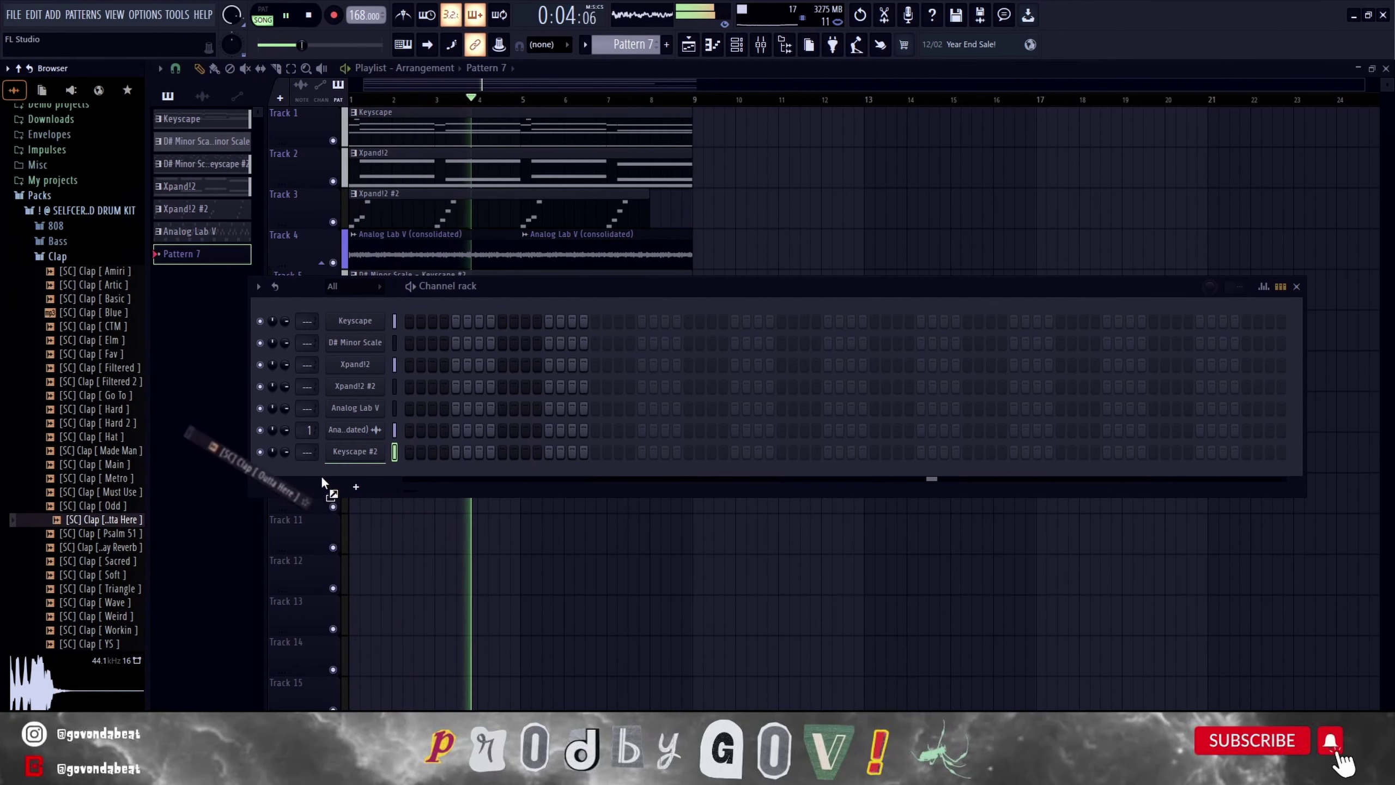
{"action": "left_click", "coordinate": [94, 561]}
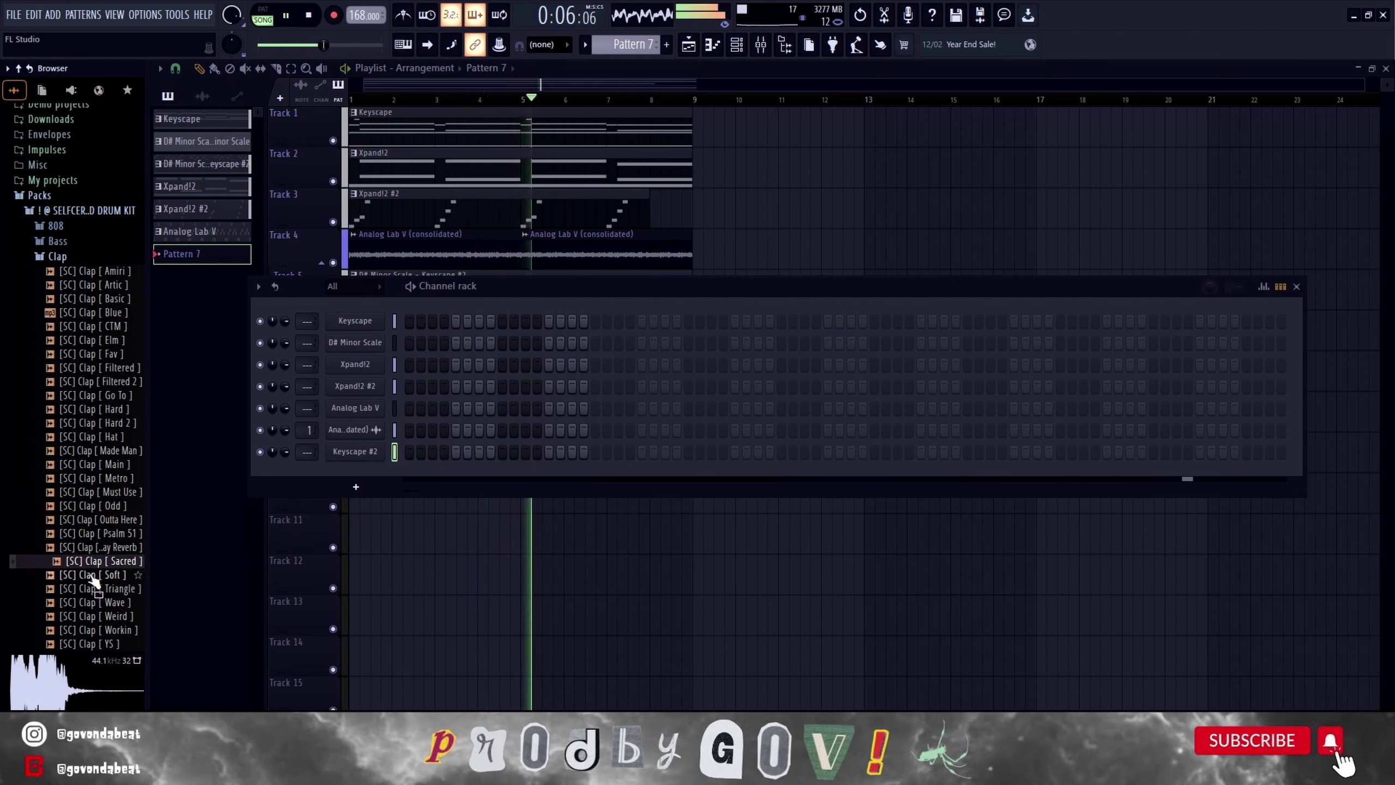
{"action": "left_click_drag", "start_coordinate": [296, 506], "coordinate": [428, 473]}
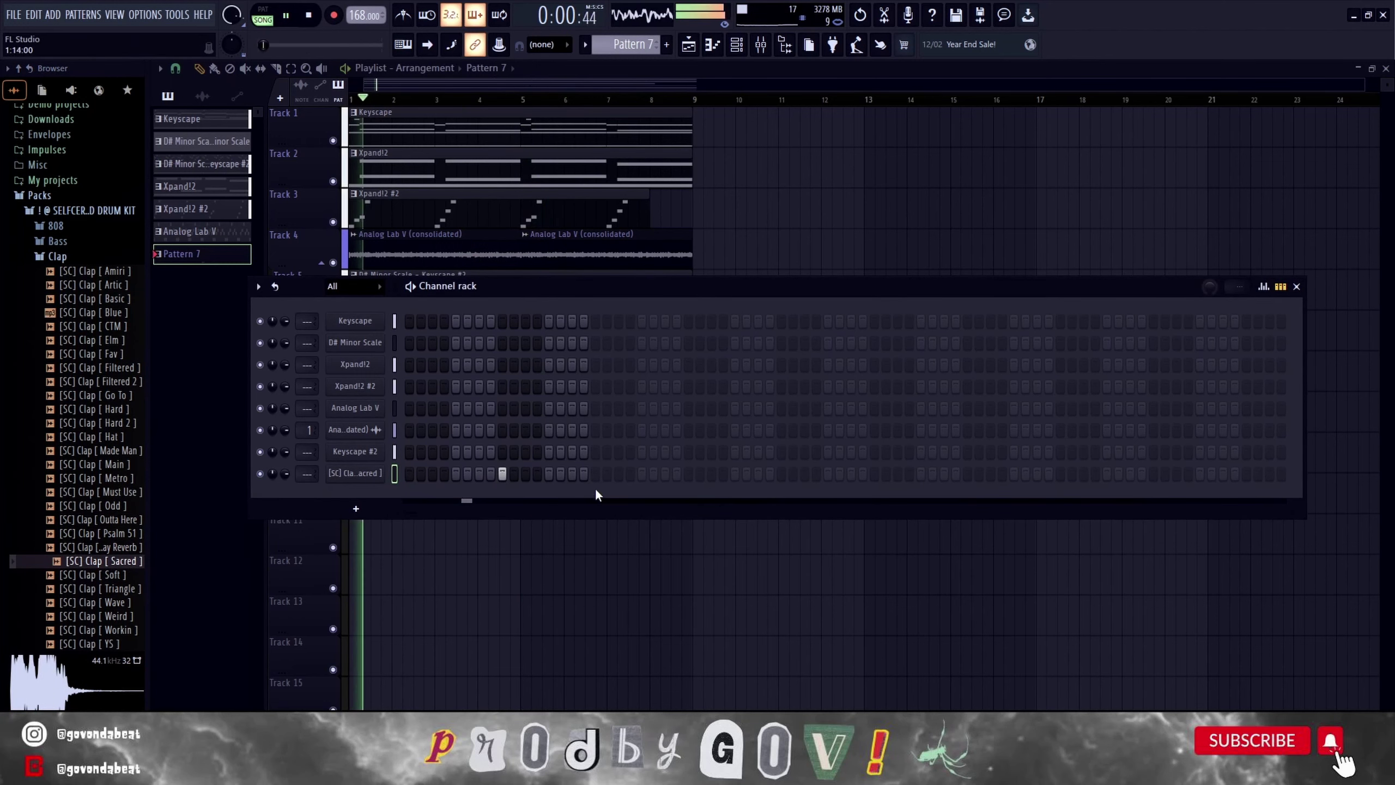
Program the Sacred clap on steps 9, 25, 41 and 57 of Pattern 7, restarting playback to check the rhythm.
{"action": "left_click", "coordinate": [688, 473]}
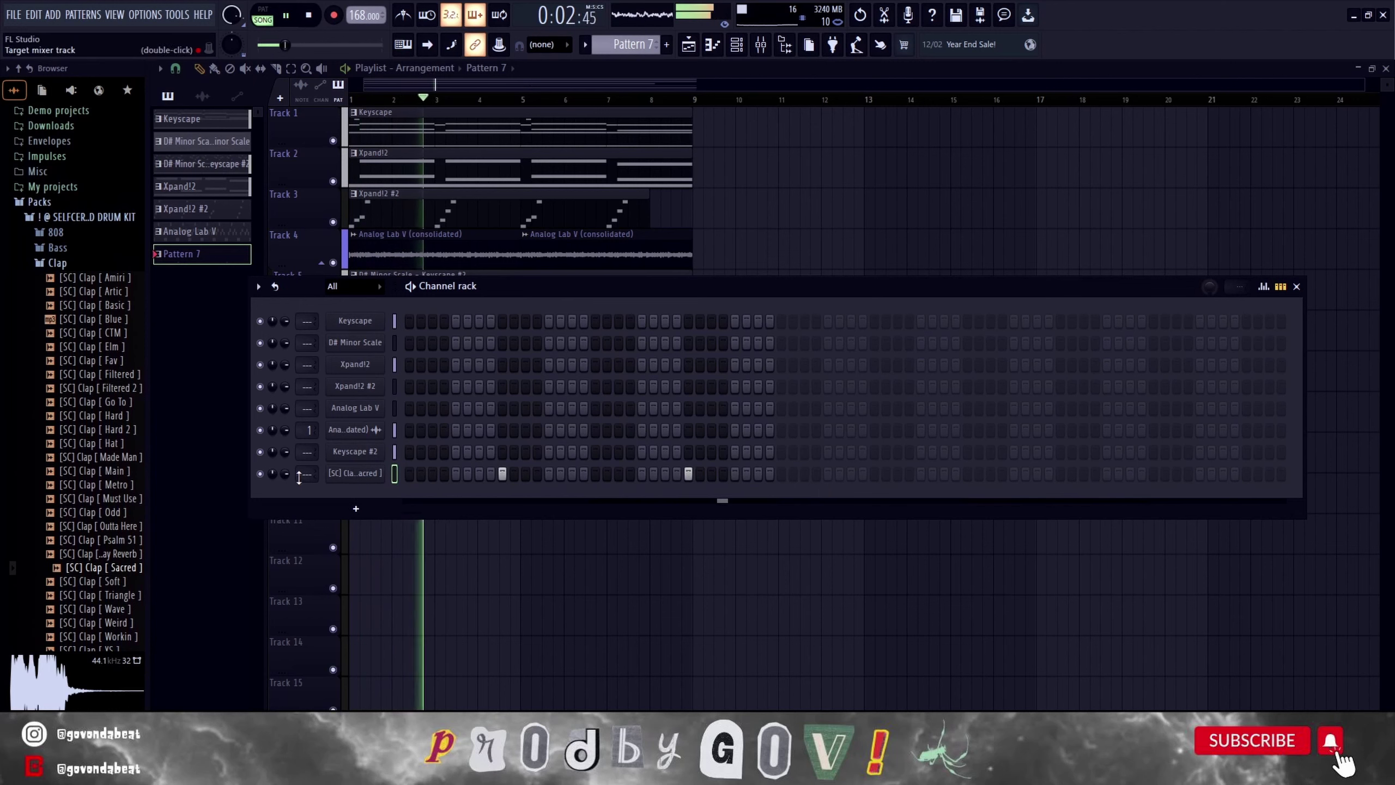
{"action": "key", "text": "space"}
{"action": "key", "text": "space"}
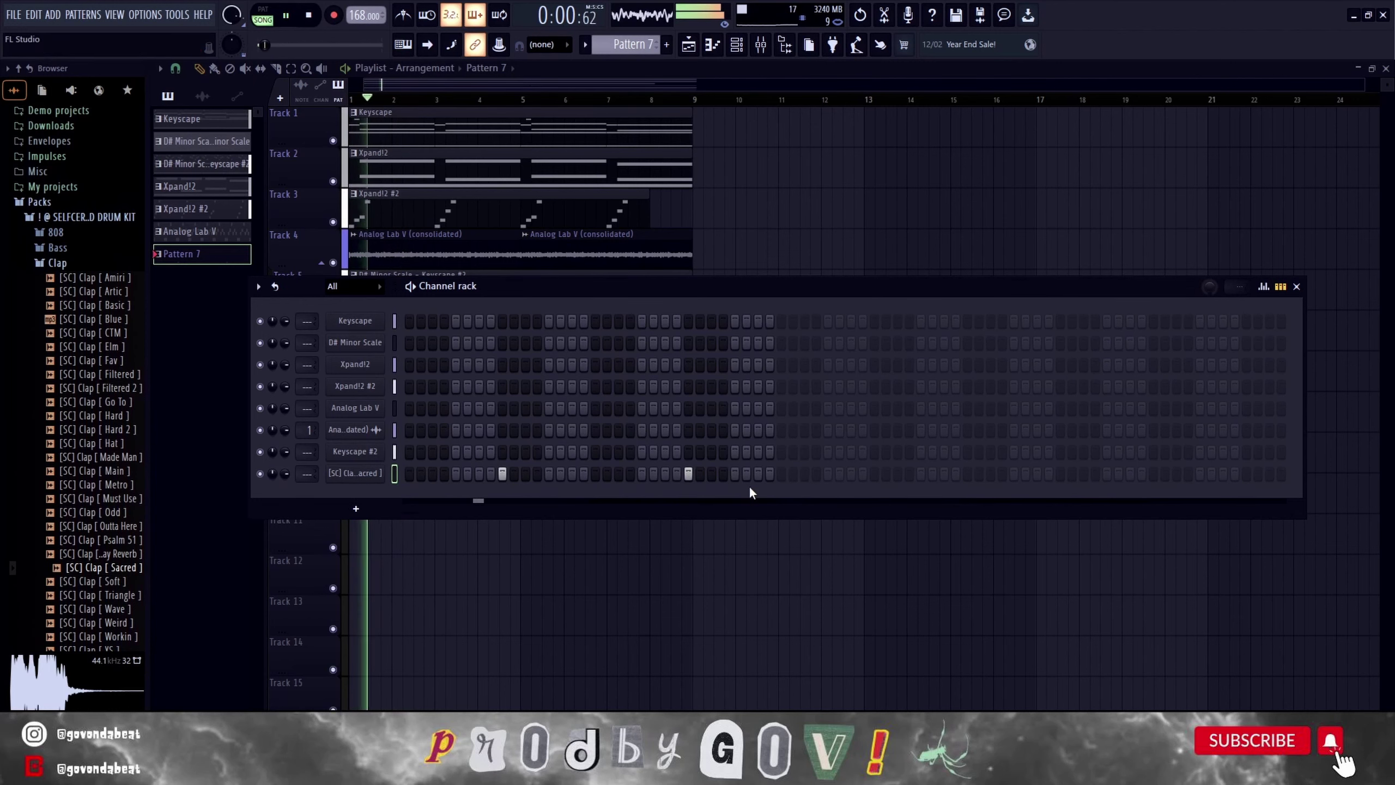
{"action": "left_click", "coordinate": [874, 473]}
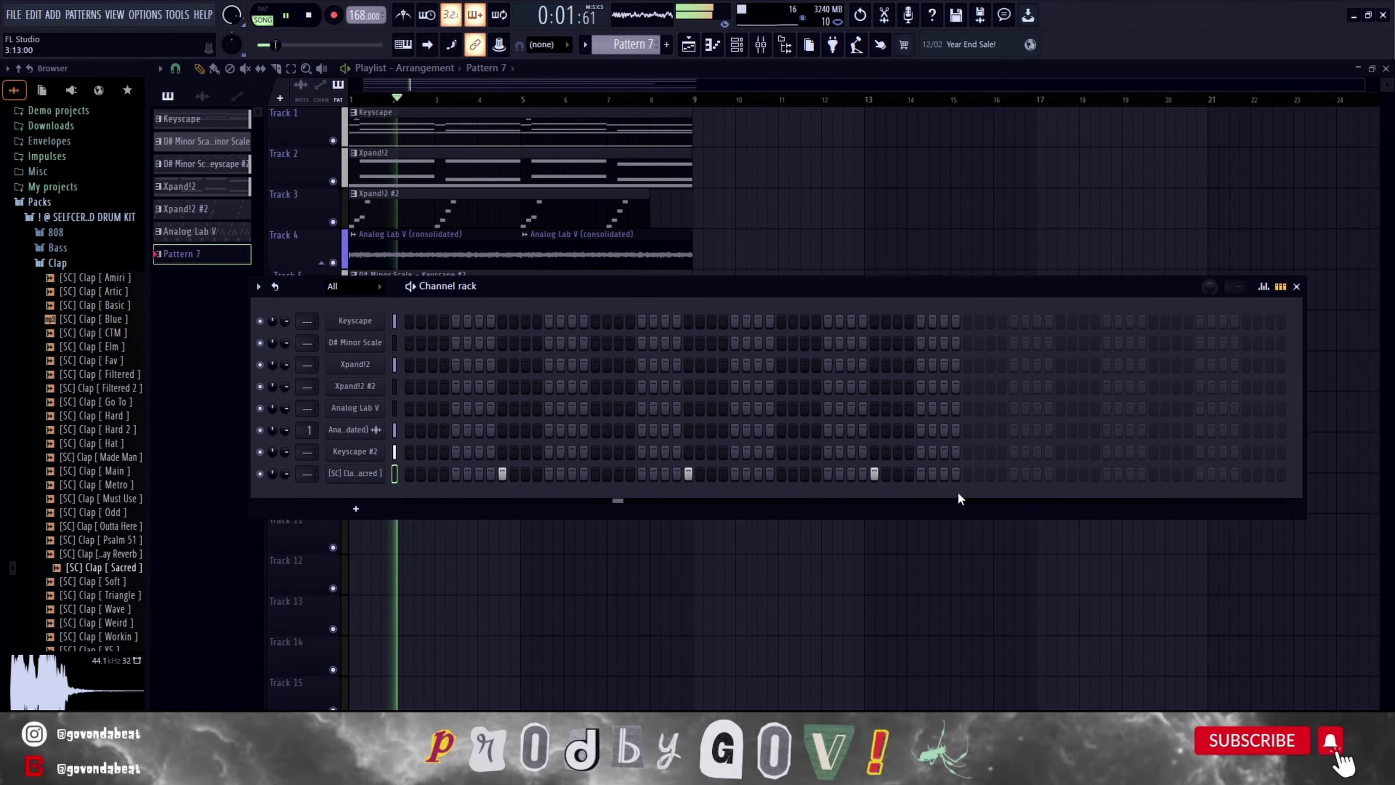
Duplicate the Sacred clap's four-bar pattern into bars 5–8 in the piano roll and add an extra clap near the start of bar 8.
{"action": "right_click", "coordinate": [379, 473]}
{"action": "left_click", "coordinate": [434, 470]}
{"action": "key", "text": "ctrl+a"}
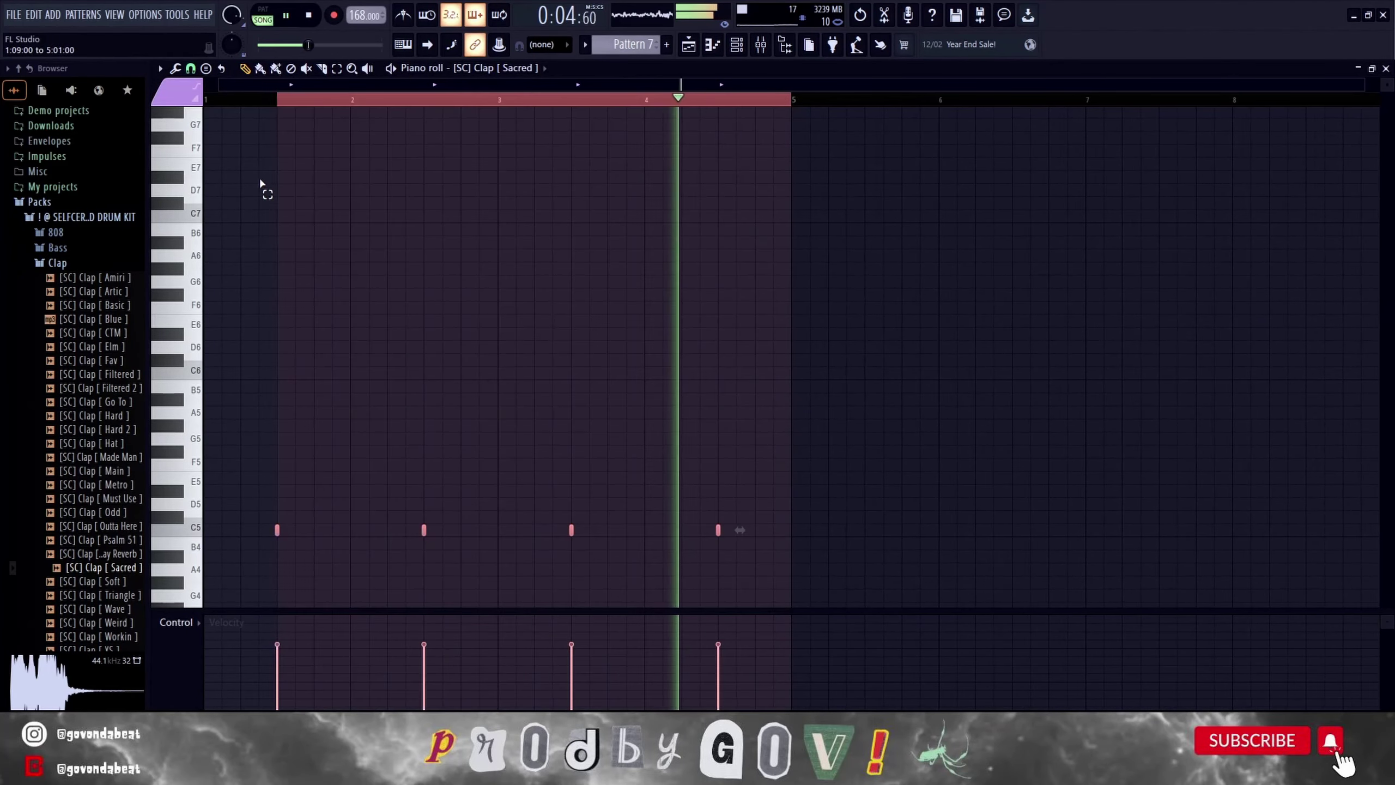
{"action": "key", "text": "ctrl+b"}
{"action": "left_click", "coordinate": [902, 530]}
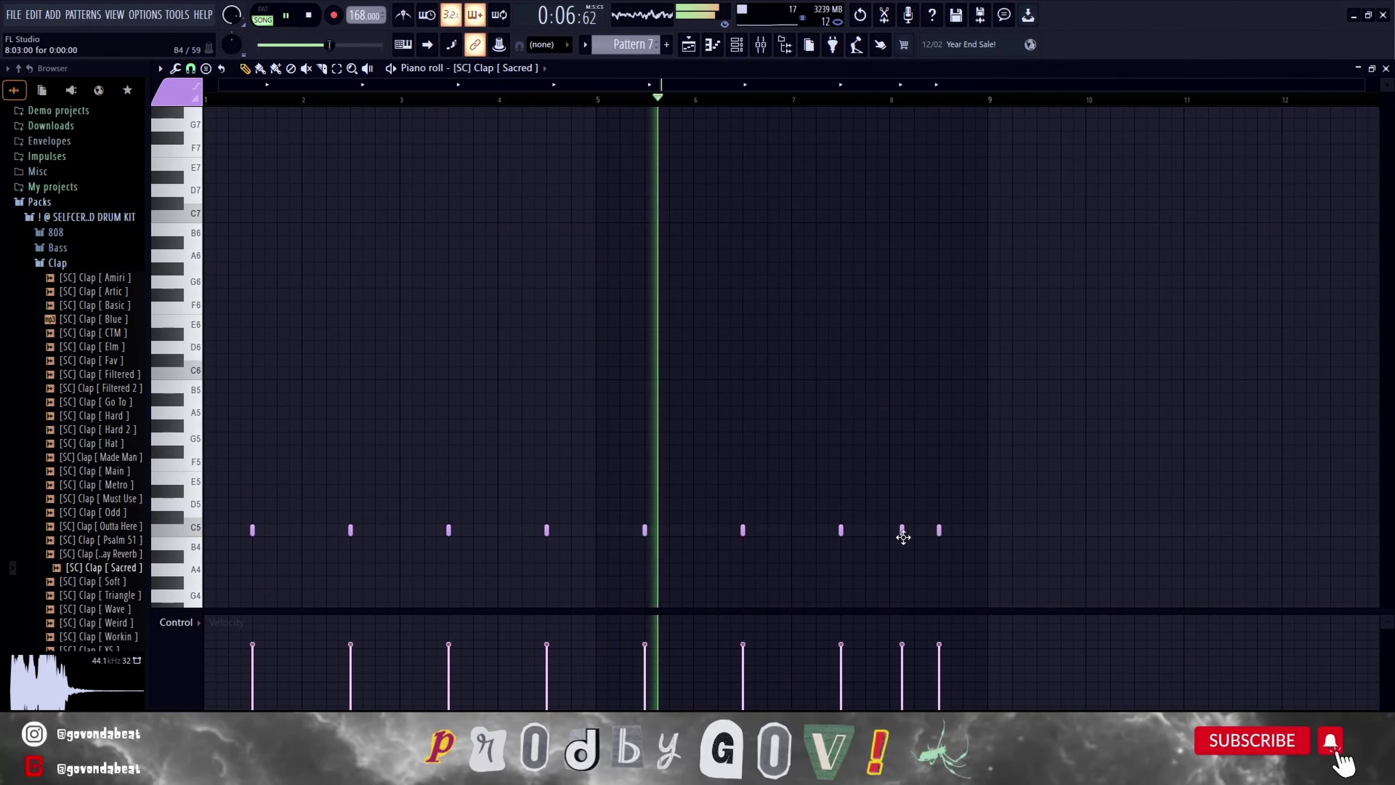
Browse the drum kit's Snares folder and add [SC] Snare [ Hard ] as a new channel with hits on steps 21 to 23.
{"action": "left_click", "coordinate": [739, 44]}
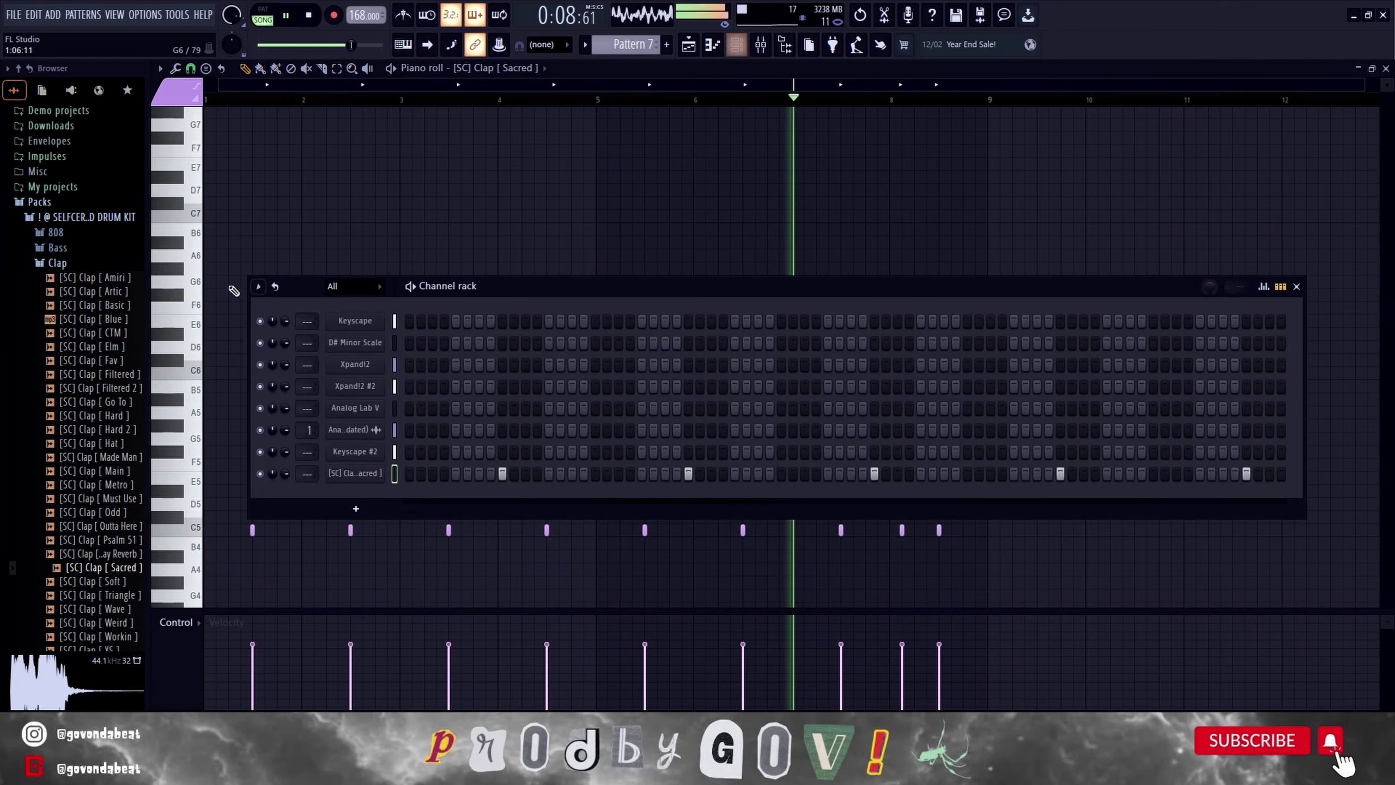
{"action": "left_click", "coordinate": [88, 264]}
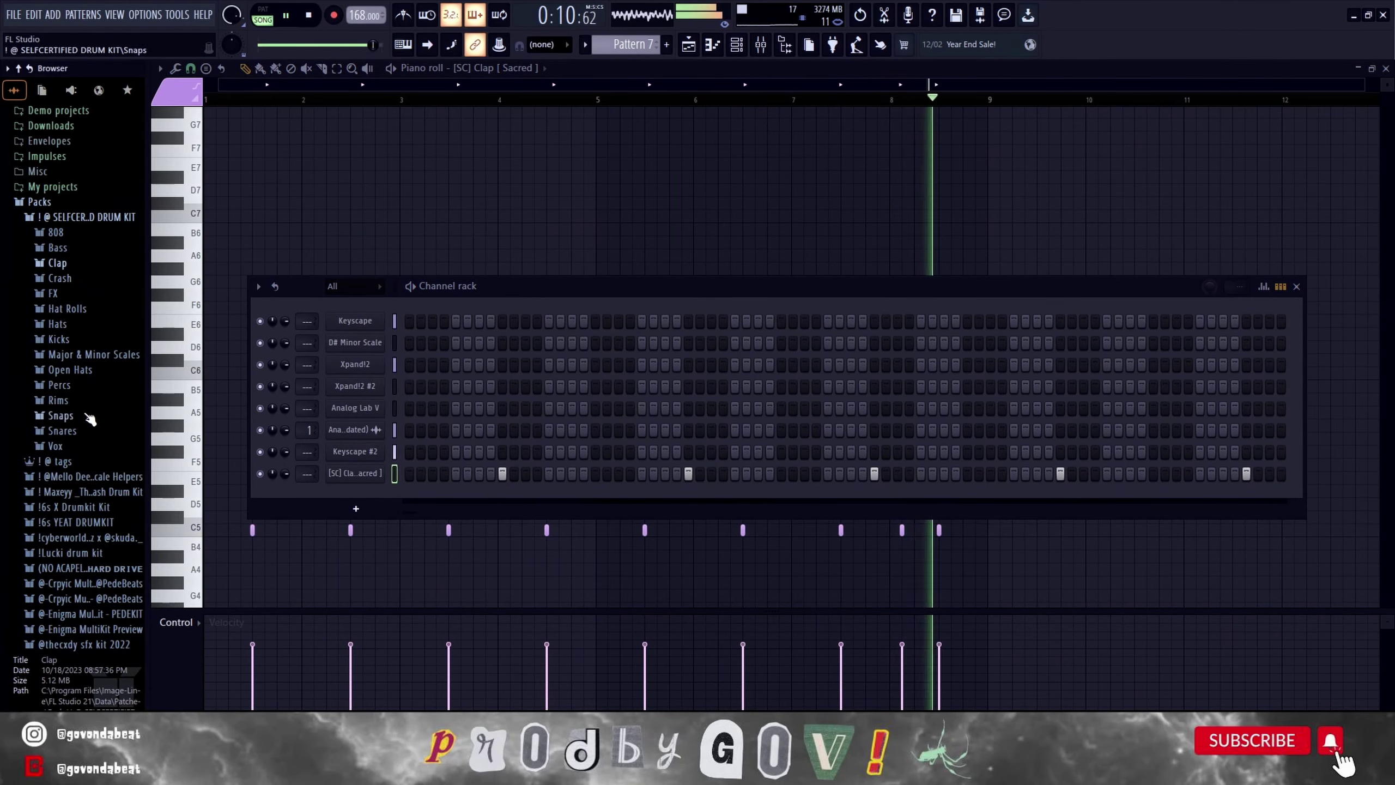
{"action": "left_click", "coordinate": [64, 431]}
{"action": "left_click", "coordinate": [105, 362]}
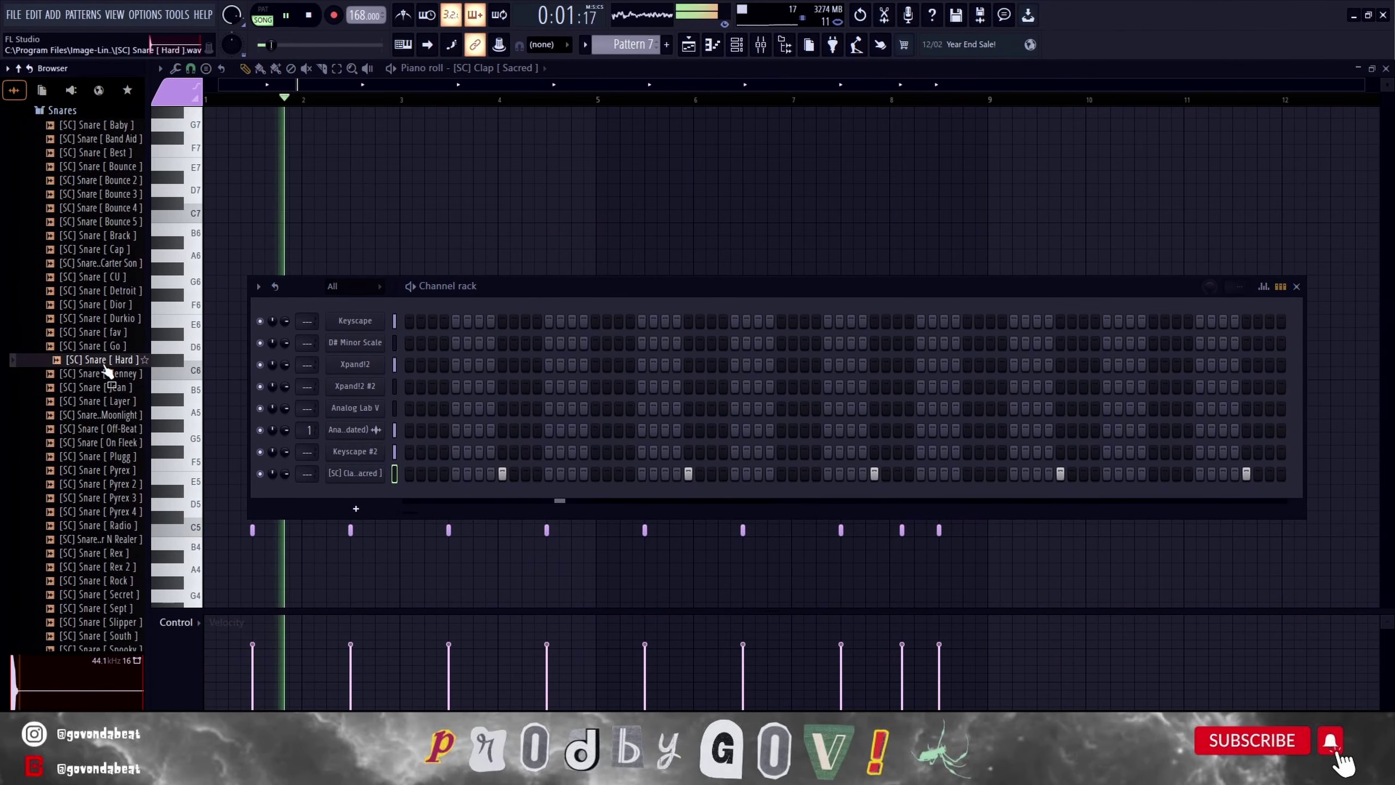
{"action": "left_click_drag", "start_coordinate": [107, 370], "coordinate": [552, 531]}
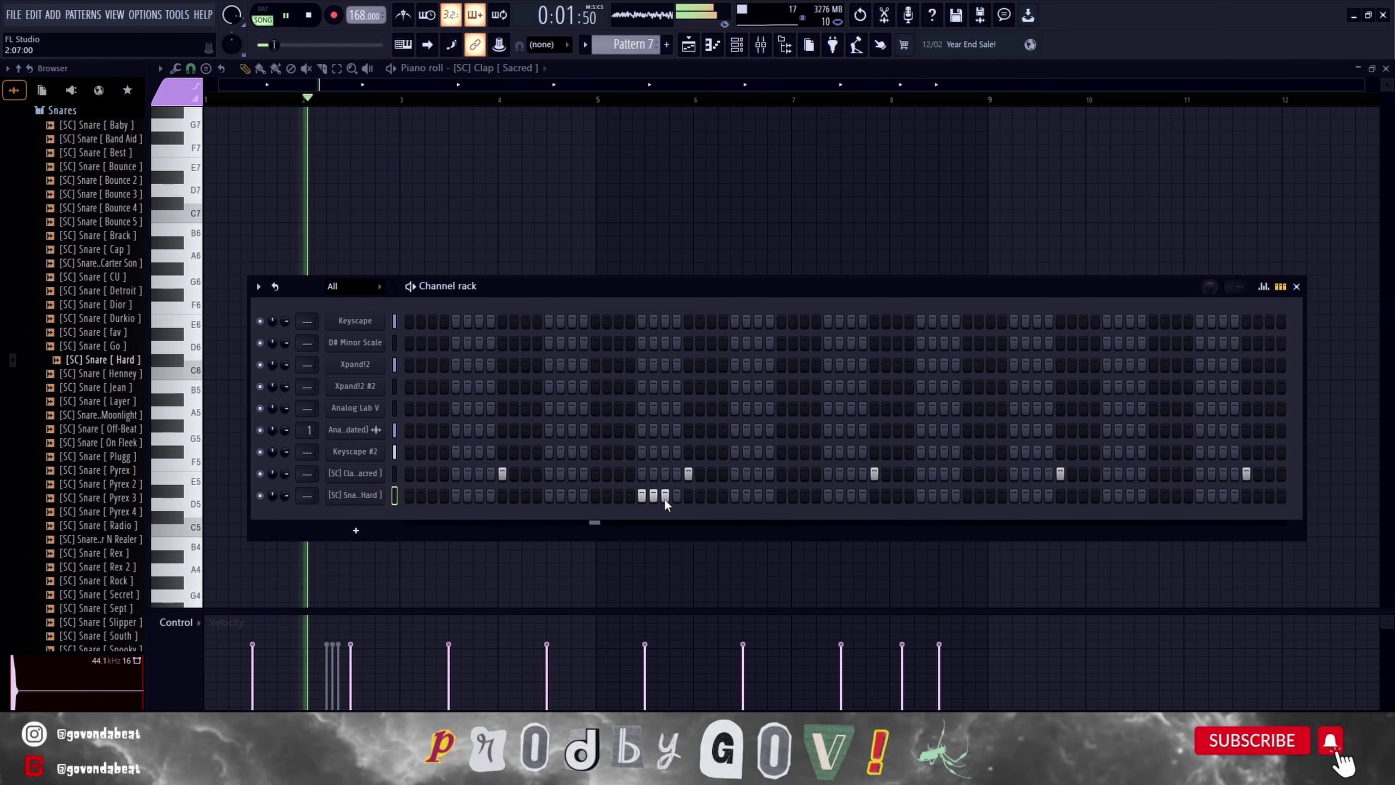
Replace the Hard snare's sample with [SC] Snare [ On Fleek ], check it in playback and collapse the Snares folder.
{"action": "key", "text": "space"}
{"action": "left_click", "coordinate": [90, 445]}
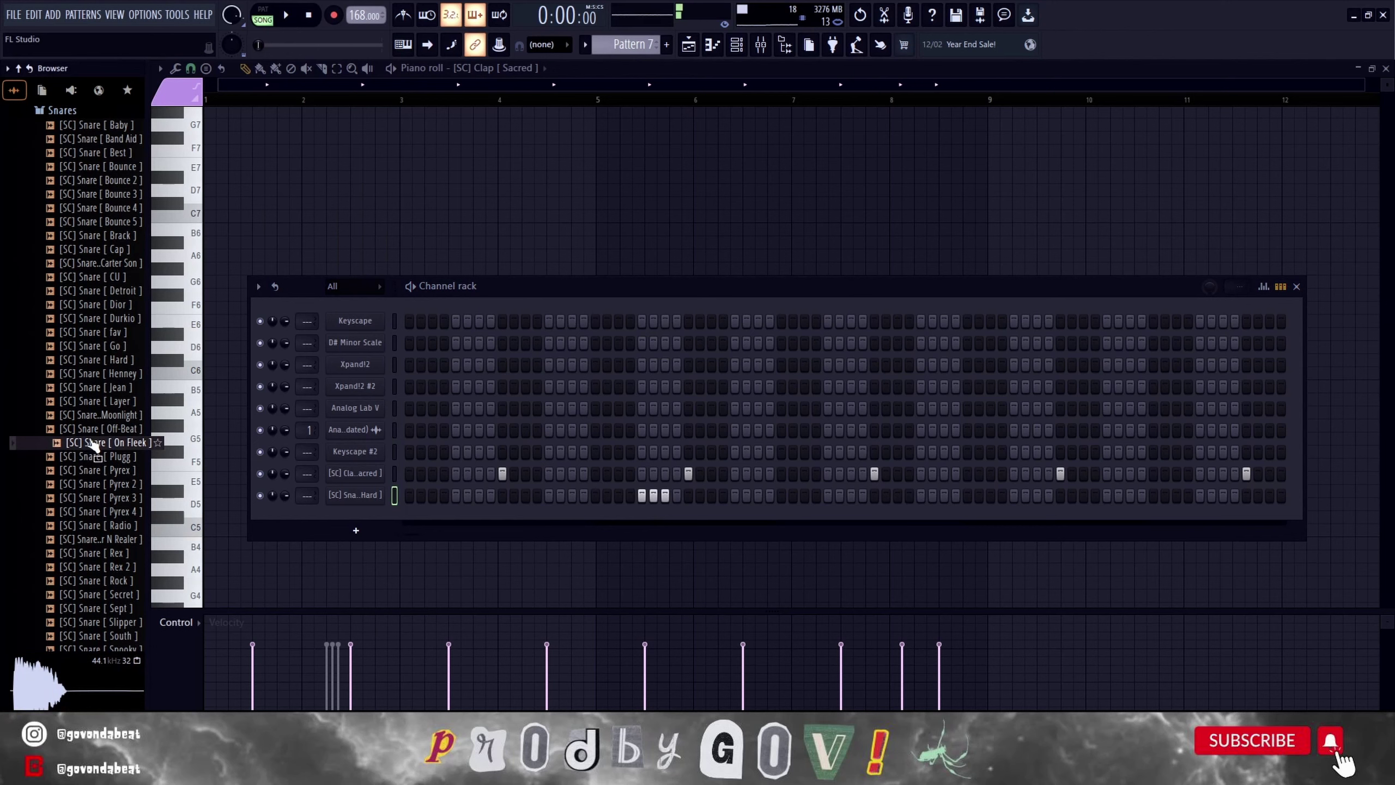
{"action": "left_click_drag", "start_coordinate": [345, 497], "coordinate": [347, 496]}
{"action": "key", "text": "space"}
{"action": "scroll", "coordinate": [83, 404], "scroll_direction": "up", "scroll_amount": 5}
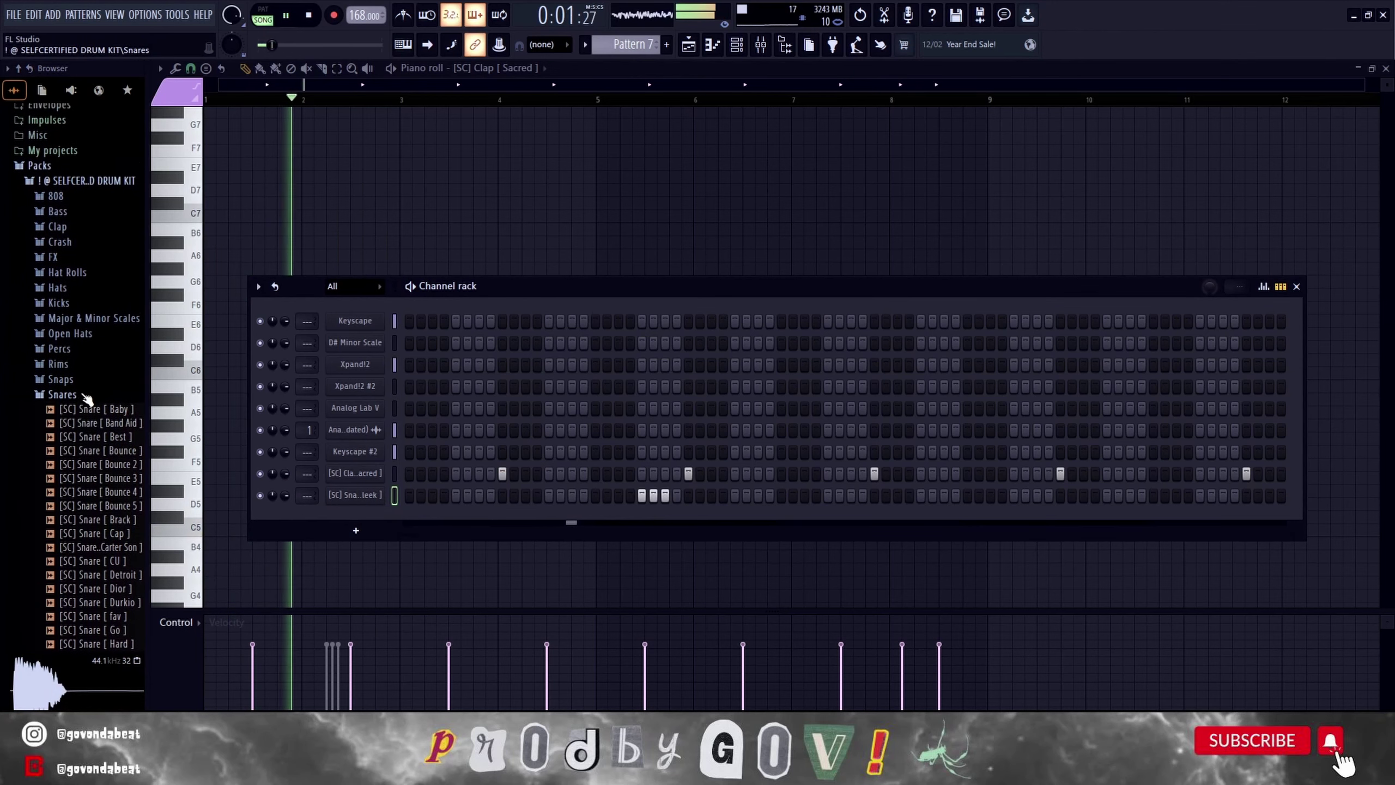
{"action": "left_click", "coordinate": [85, 402]}
{"action": "scroll", "coordinate": [98, 440], "scroll_direction": "up", "scroll_amount": 4}
{"action": "key", "text": "space"}
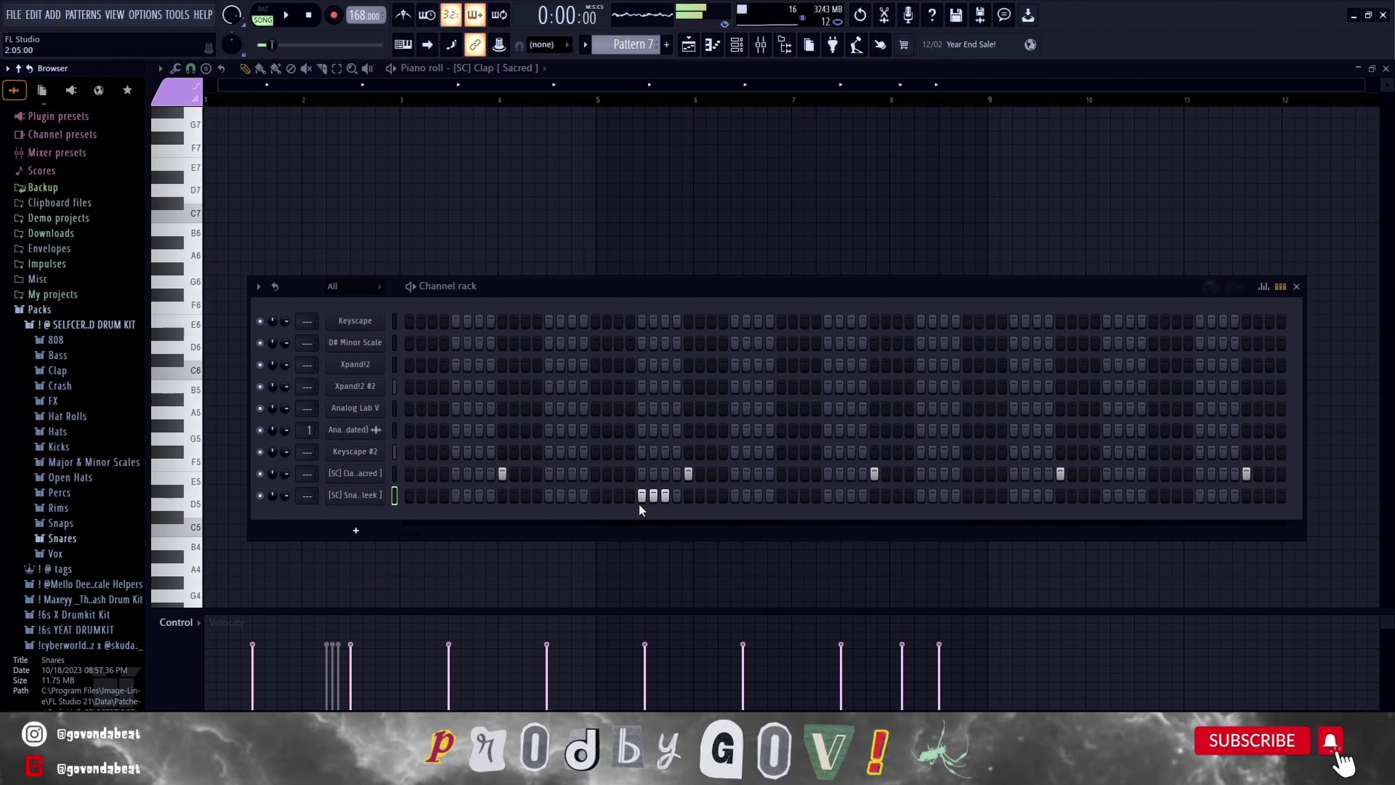
Clear the existing snare hits and program the On Fleek snare on steps 23, 35 and 53 to 55.
{"action": "key", "text": "space"}
{"action": "left_click_drag", "start_coordinate": [641, 498], "coordinate": [665, 497]}
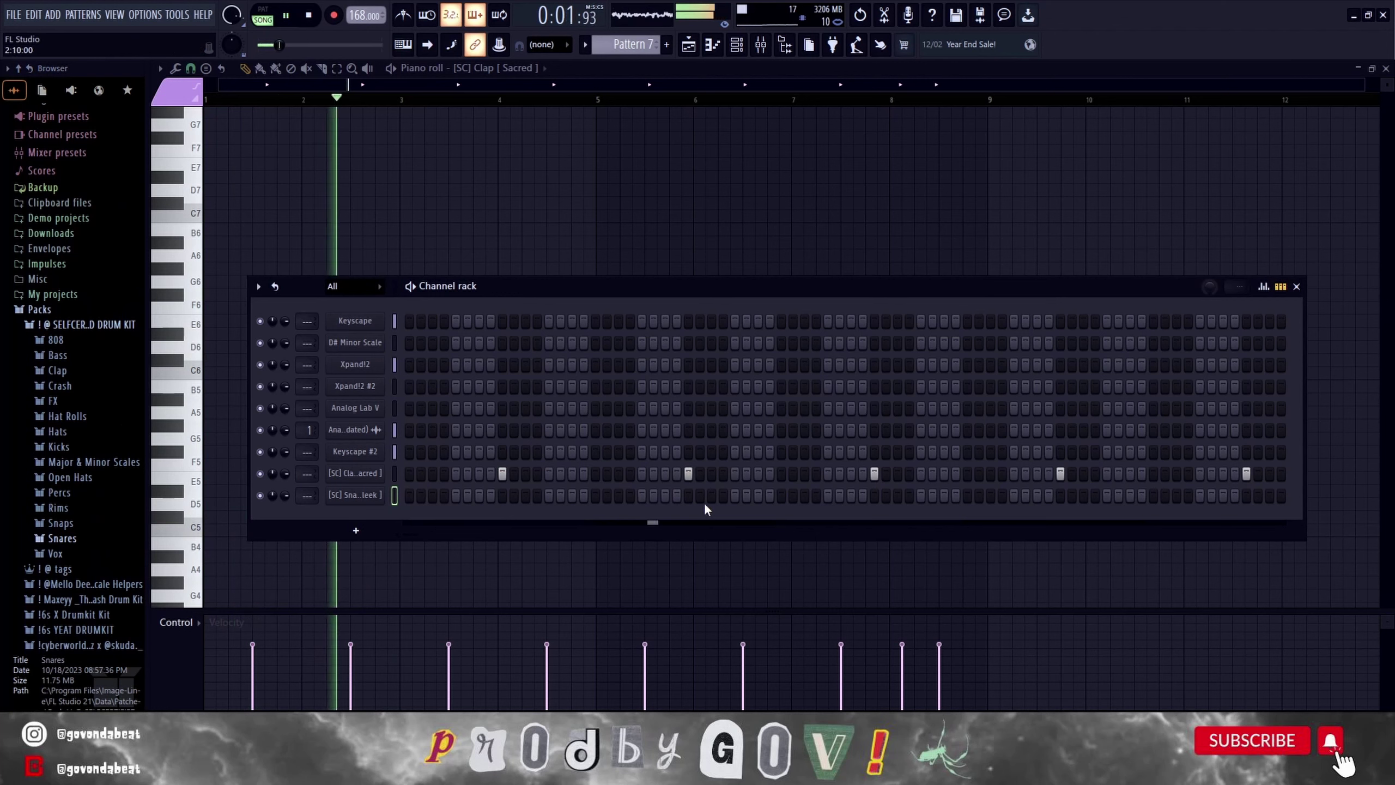
{"action": "key", "text": "space"}
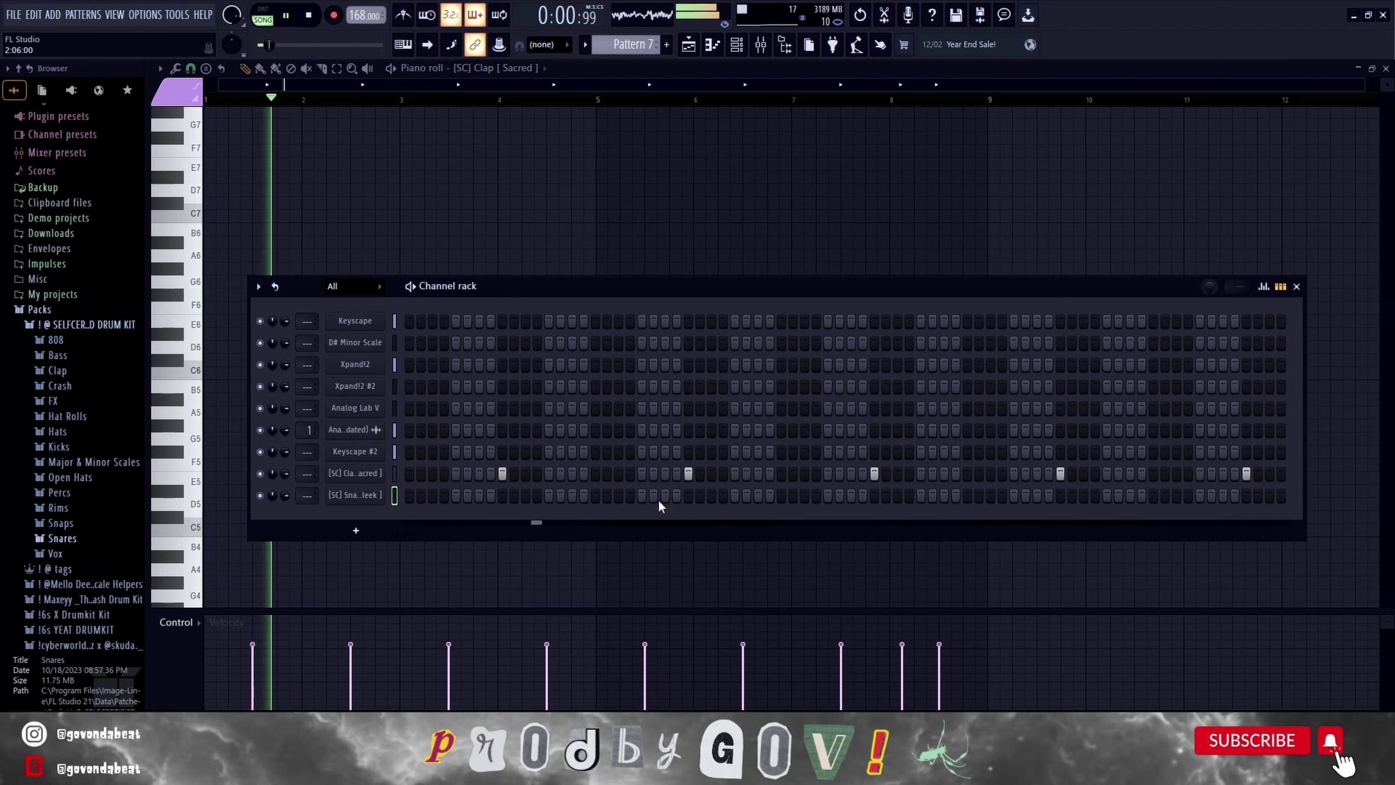
{"action": "left_click", "coordinate": [666, 496]}
{"action": "left_click", "coordinate": [804, 497]}
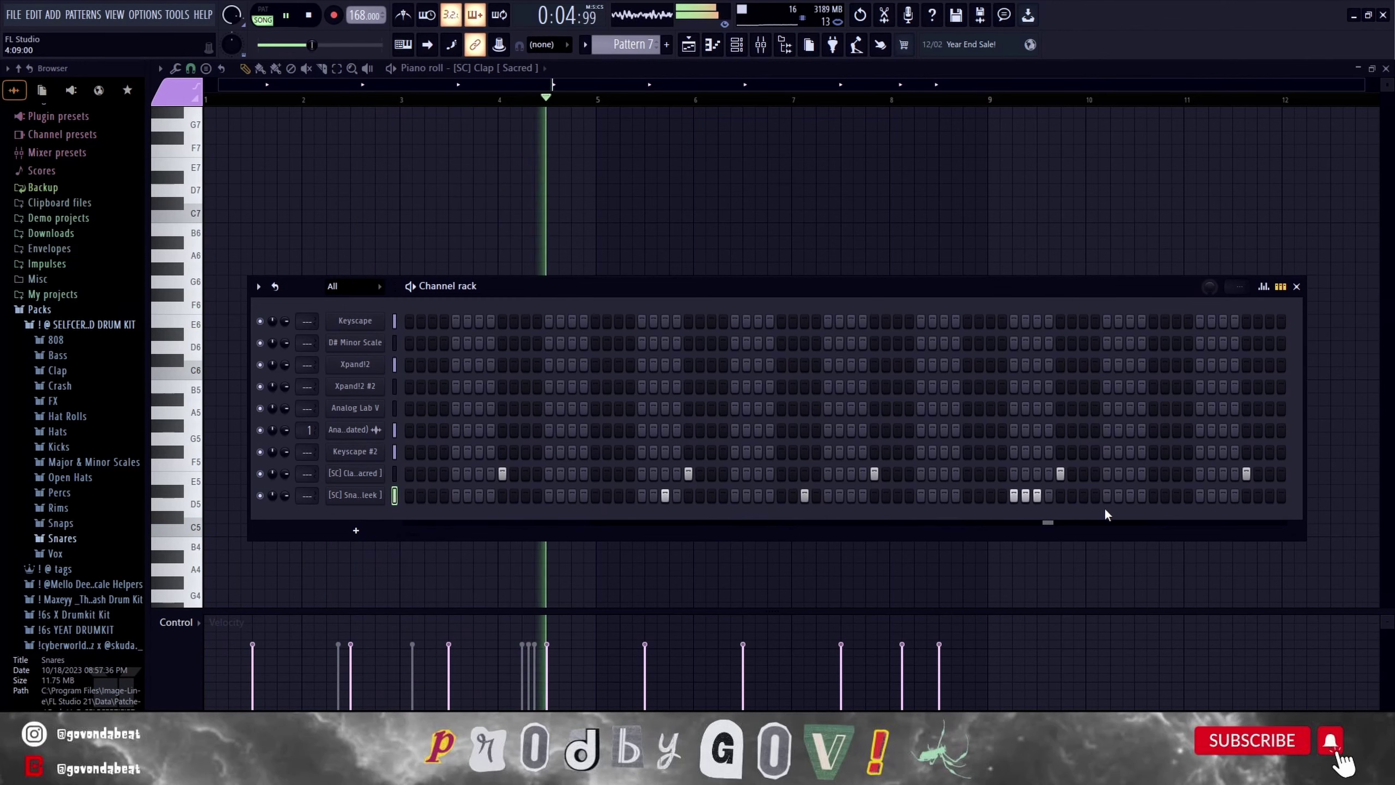
Duplicate the On Fleek snare's first four bars into bars 5–8 in the piano roll.
{"action": "right_click", "coordinate": [363, 494]}
{"action": "left_click", "coordinate": [404, 501]}
{"action": "left_click_drag", "start_coordinate": [594, 100], "coordinate": [208, 101]}
{"action": "key", "text": "ctrl+b"}
{"action": "key", "text": "ctrl+d"}
Vary the snare in bar 8 by deleting the roll's last two notes and adding hits on steps 11 and 13.
{"action": "scroll", "coordinate": [924, 445], "scroll_direction": "down", "scroll_amount": 3}
{"action": "scroll", "coordinate": [924, 445], "scroll_direction": "up", "scroll_amount": 5, "text": "ctrl"}
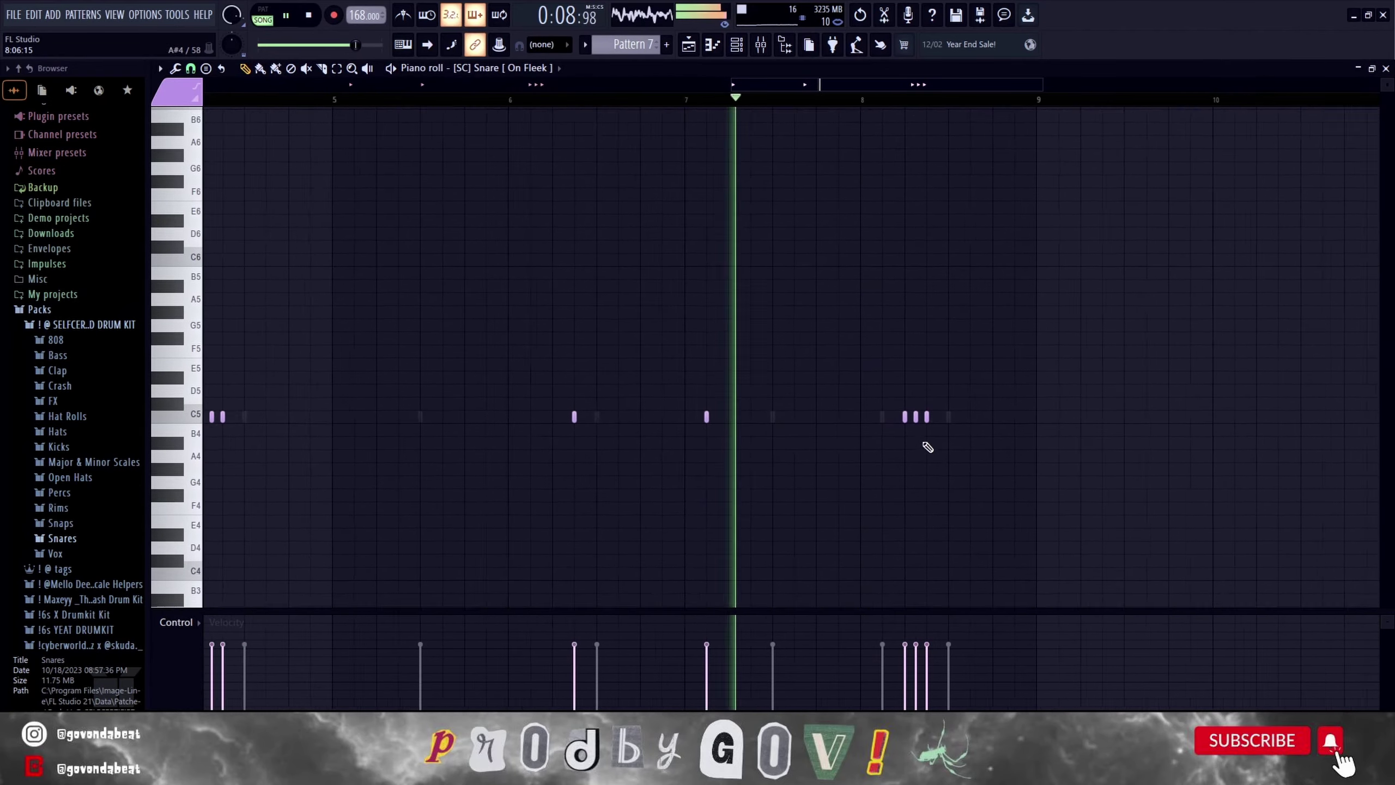
{"action": "right_click", "coordinate": [905, 412]}
{"action": "right_click", "coordinate": [927, 412]}
{"action": "left_click", "coordinate": [972, 413]}
{"action": "left_click", "coordinate": [1062, 414]}
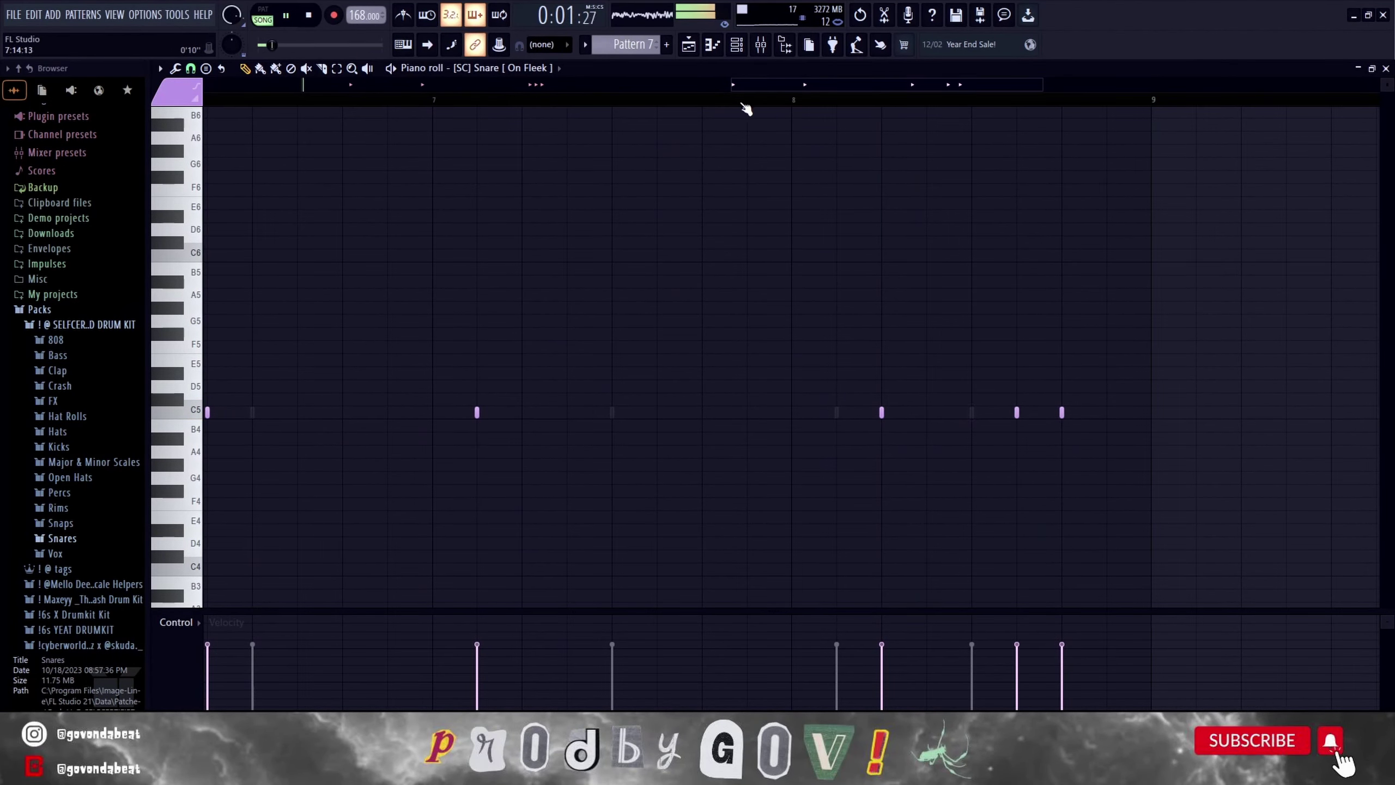
{"action": "scroll", "coordinate": [890, 300], "scroll_direction": "down", "scroll_amount": 6, "text": "ctrl"}
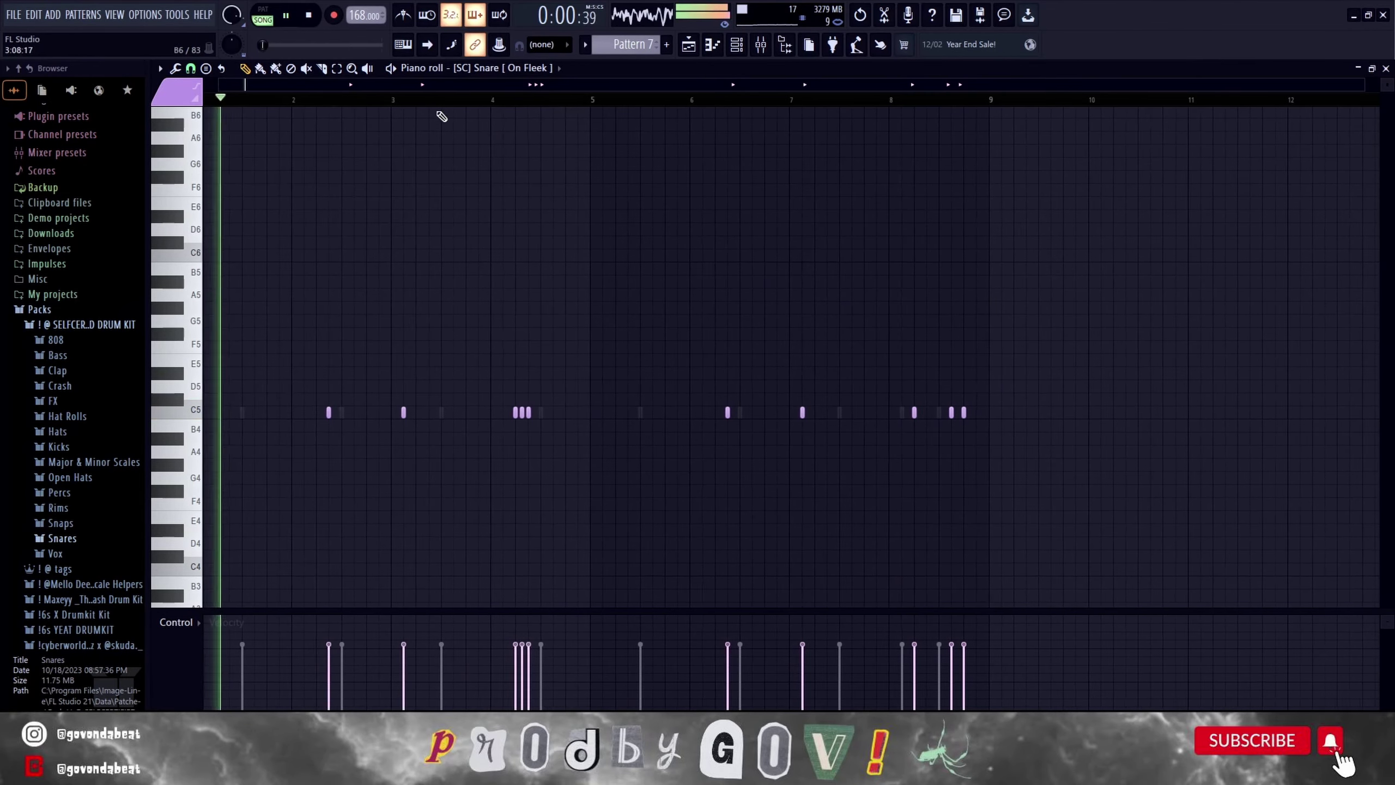
Show the channel rack, open the Open Hats folder and add [SC] OH [ NBA ] as a new channel.
{"action": "left_click", "coordinate": [761, 44]}
{"action": "left_click", "coordinate": [737, 45]}
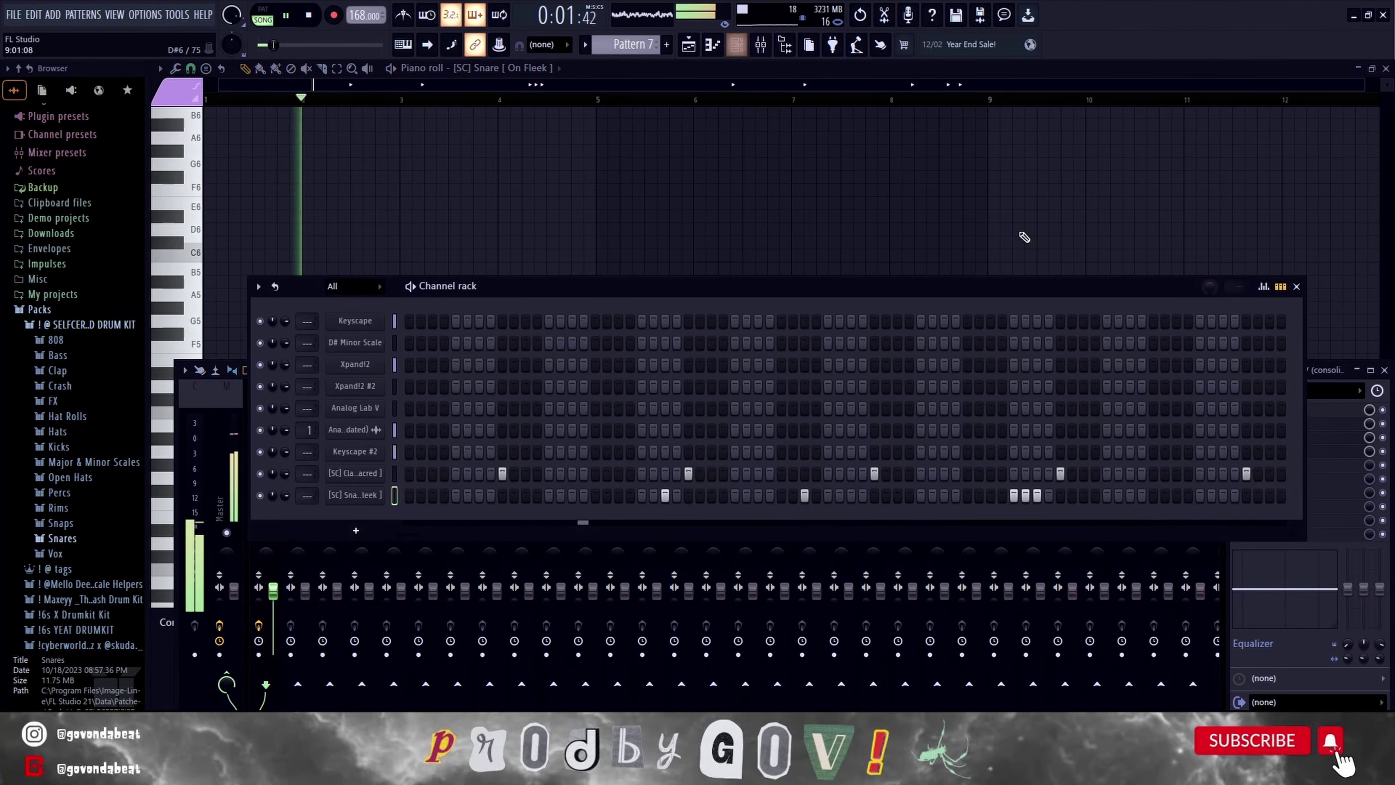
{"action": "left_click", "coordinate": [1385, 371]}
{"action": "left_click", "coordinate": [70, 477]}
{"action": "left_click_drag", "start_coordinate": [96, 539], "coordinate": [371, 518]}
Place the NBA open hat on step 1 and try further hits on steps 7 and 11, restarting playback to check.
{"action": "key", "text": "space"}
{"action": "key", "text": "space"}
{"action": "key", "text": "space"}
{"action": "left_click", "coordinate": [408, 520]}
{"action": "key", "text": "space"}
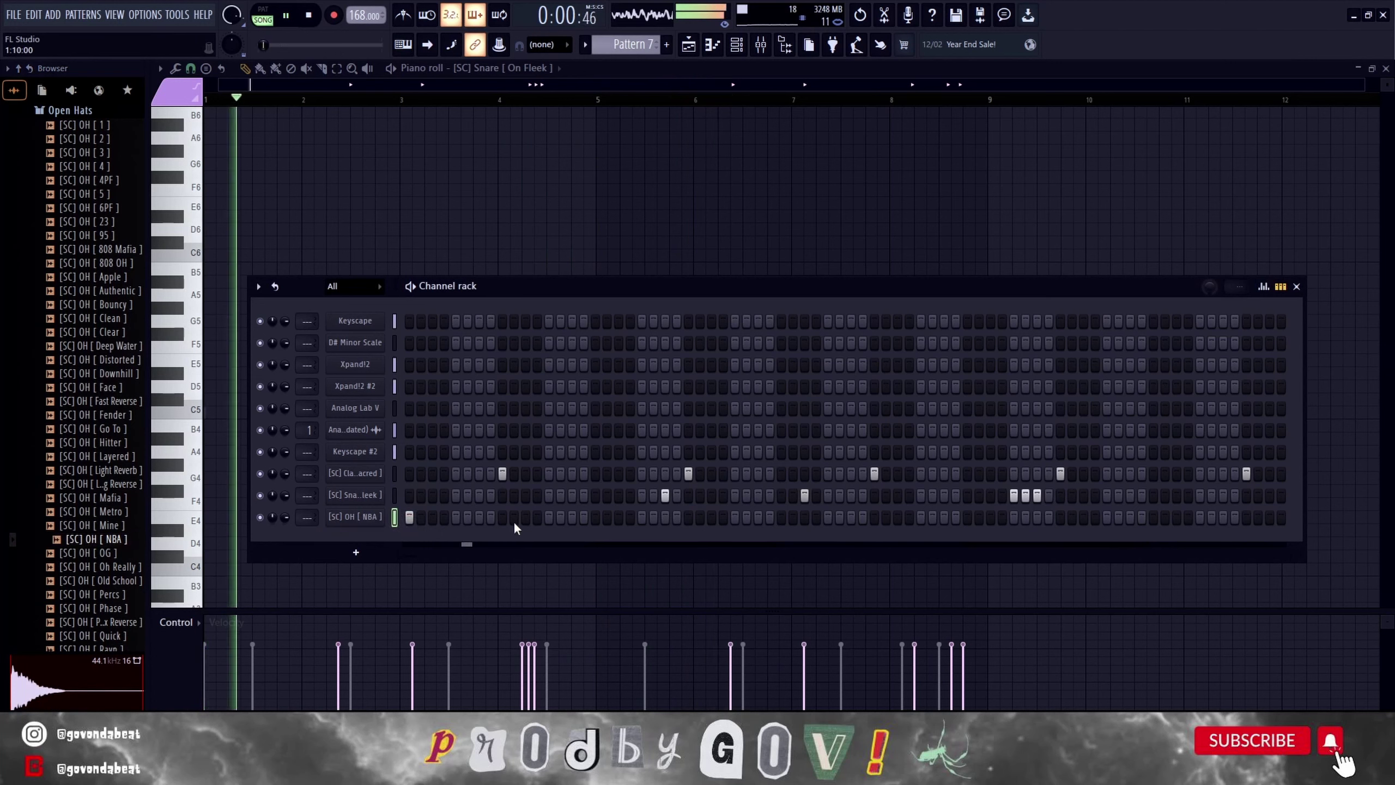
{"action": "left_click", "coordinate": [479, 518]}
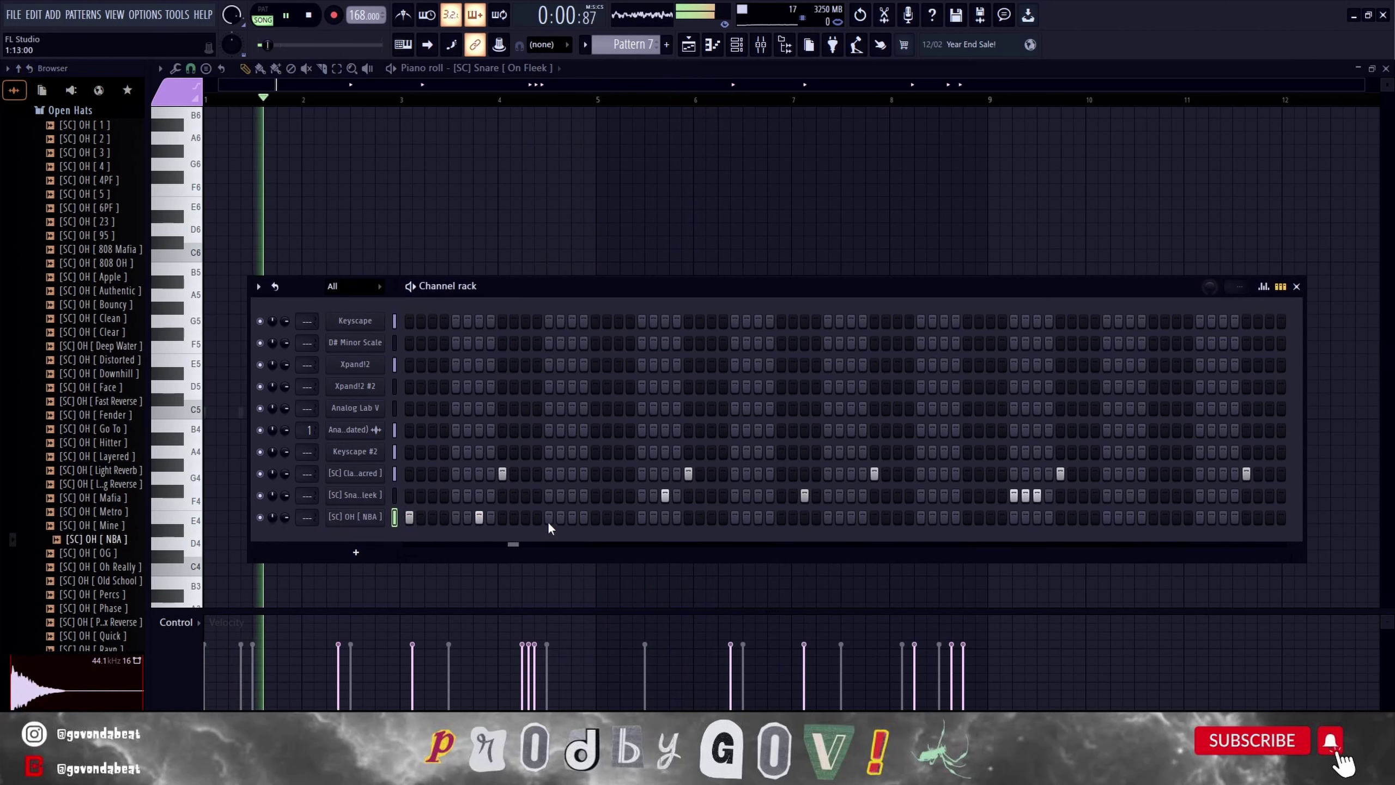
{"action": "key", "text": "space"}
{"action": "left_click", "coordinate": [526, 518]}
Add an open hat note at the start of bar 2 and progressively lower the second and third notes' velocities.
{"action": "right_click", "coordinate": [355, 518]}
{"action": "left_click", "coordinate": [301, 412]}
{"action": "left_click_drag", "start_coordinate": [252, 645], "coordinate": [252, 673]}
{"action": "left_click_drag", "start_coordinate": [301, 644], "coordinate": [302, 699]}
{"action": "left_click", "coordinate": [448, 411]}
{"action": "left_click_drag", "start_coordinate": [448, 409], "coordinate": [474, 411]}
{"action": "right_click", "coordinate": [473, 412]}
Duplicate the NBA open hat notes of the first four bars into bars 5–8 and clear the selection.
{"action": "left_click_drag", "start_coordinate": [600, 101], "coordinate": [2, 190]}
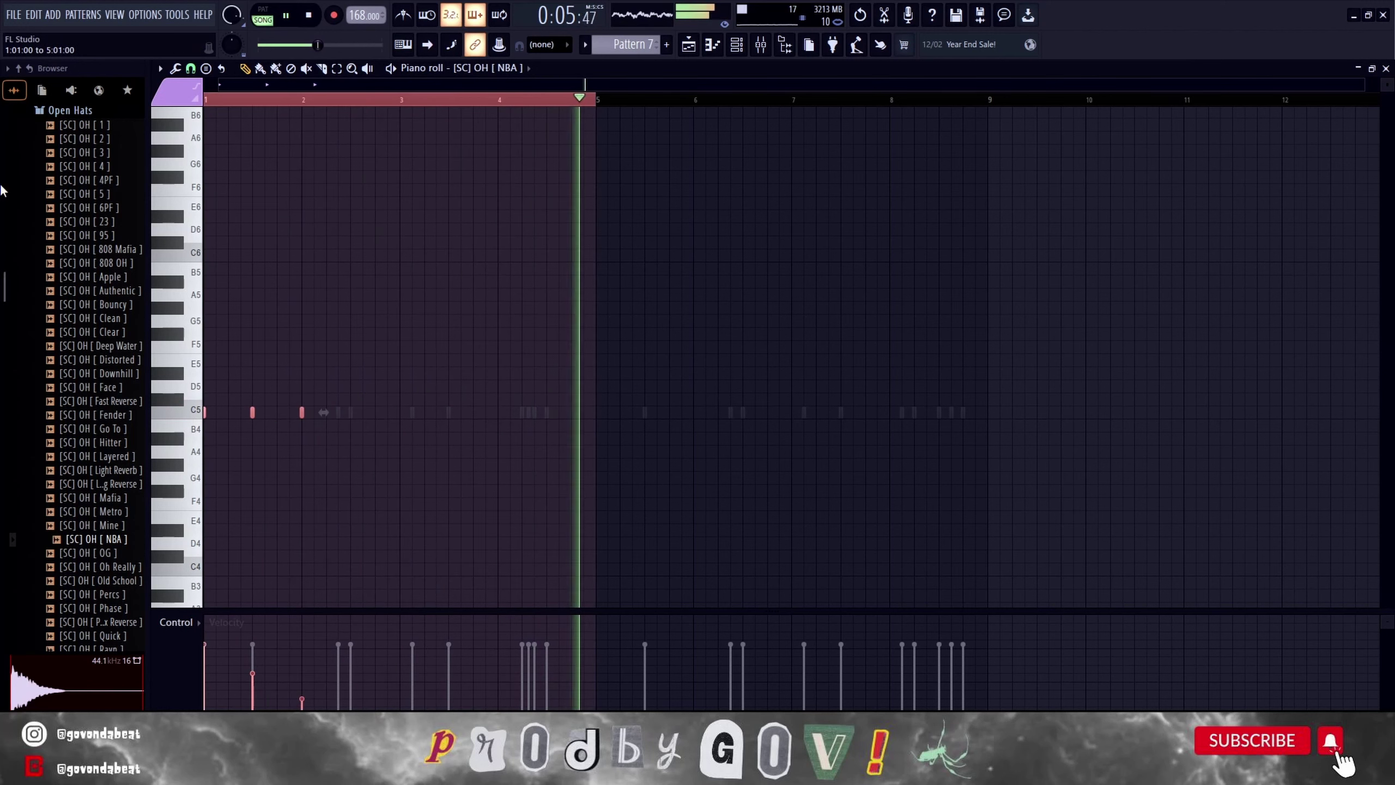
{"action": "key", "text": "ctrl+b"}
{"action": "key", "text": "ctrl+d"}
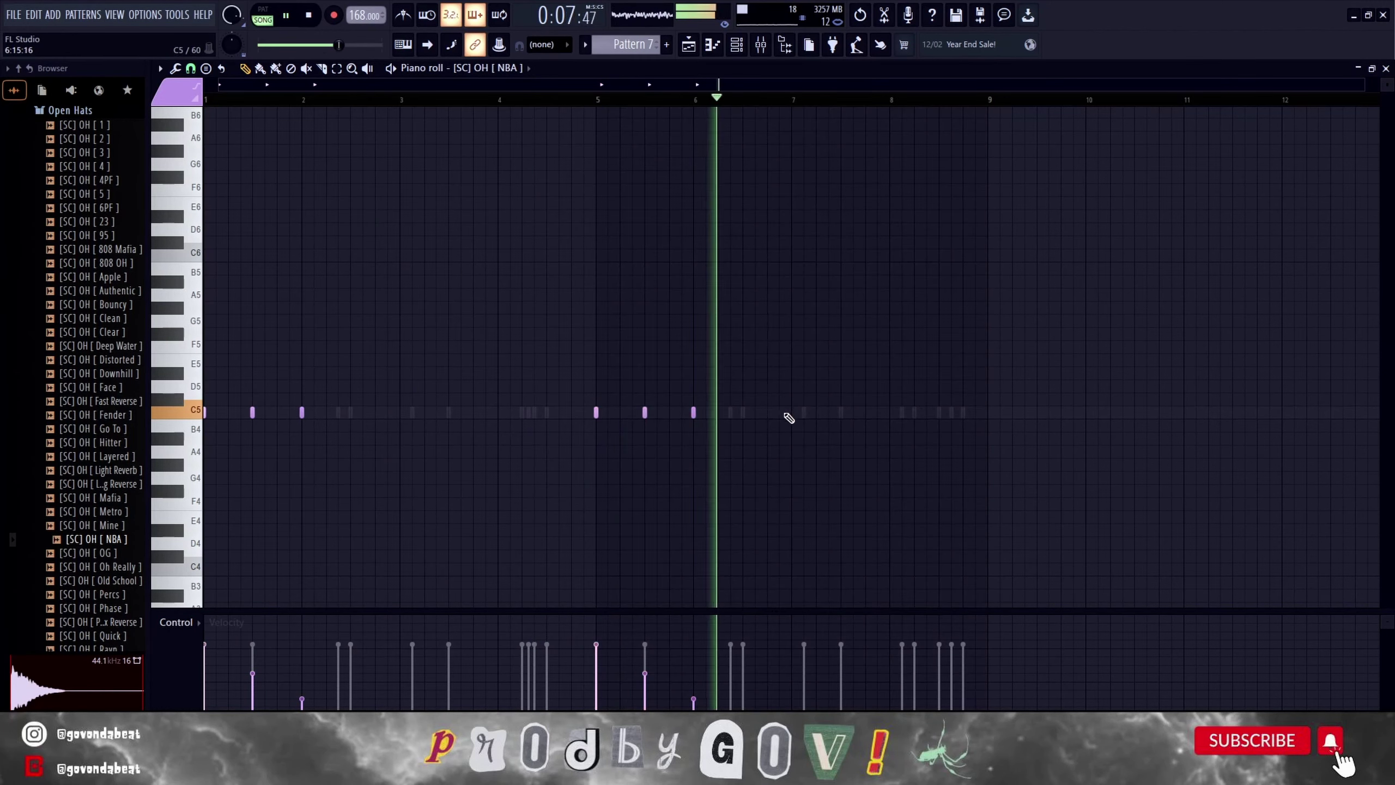
Try extra open hat notes in bars 7 and 8, keeping only the one on step 15 of bar 7.
{"action": "left_click", "coordinate": [828, 414]}
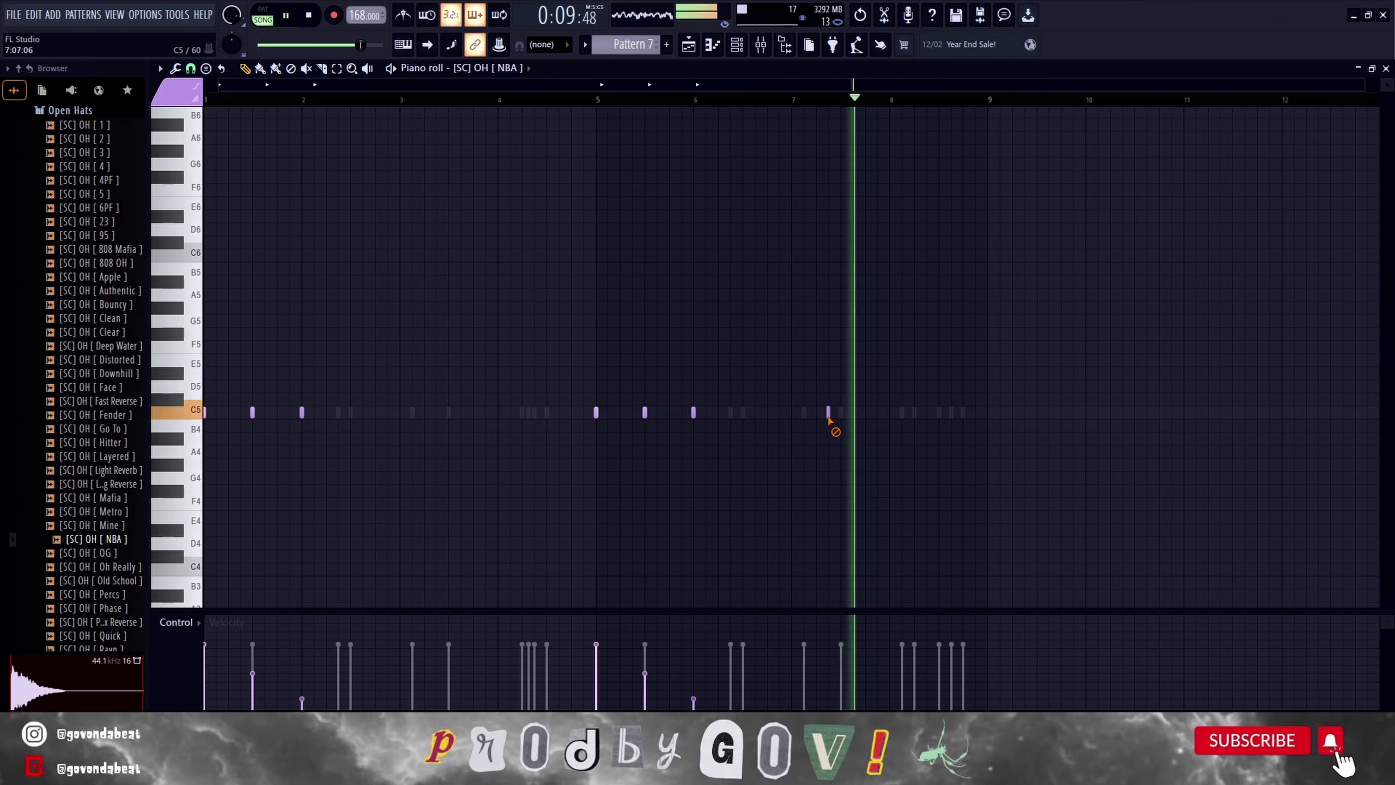
{"action": "right_click", "coordinate": [828, 413]}
{"action": "left_click", "coordinate": [975, 413]}
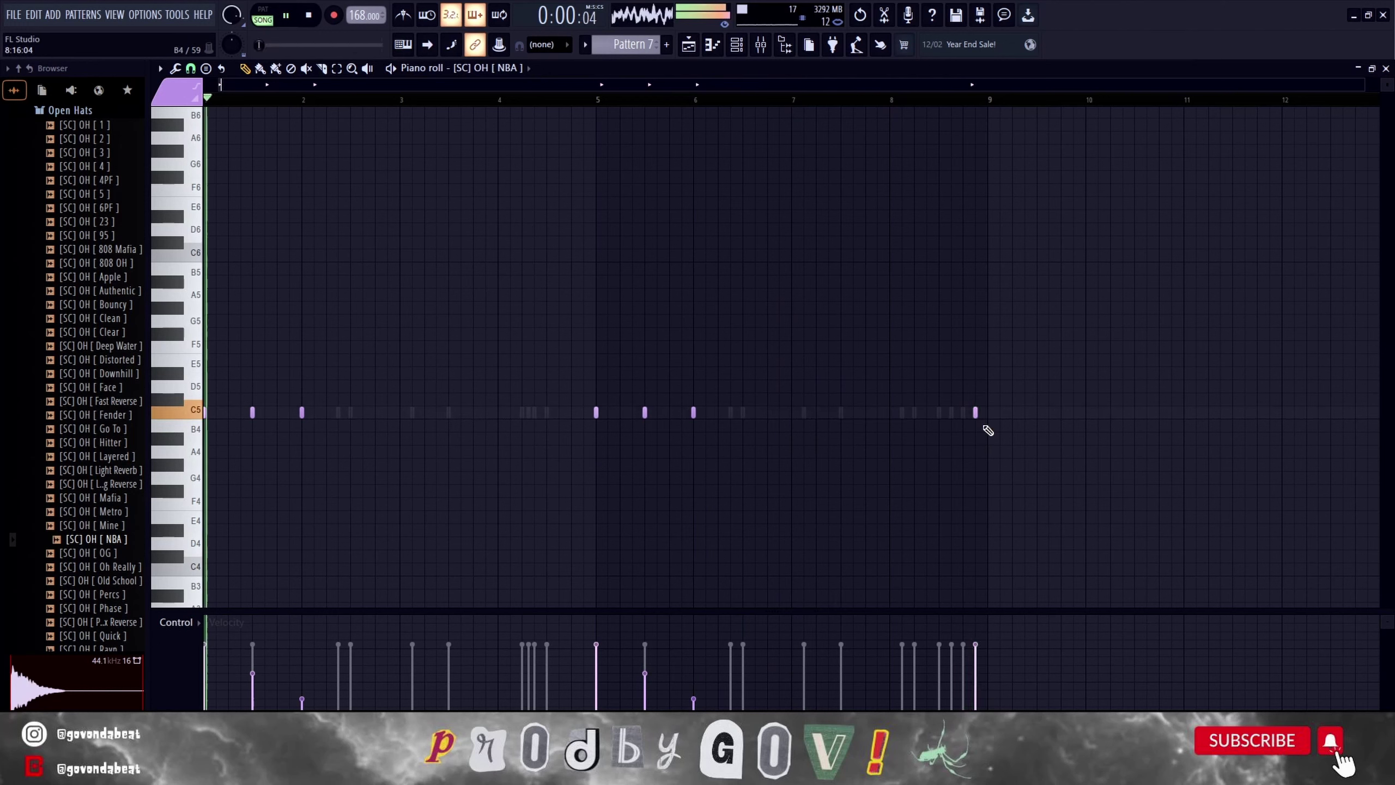
{"action": "right_click", "coordinate": [975, 413]}
{"action": "left_click", "coordinate": [877, 413]}
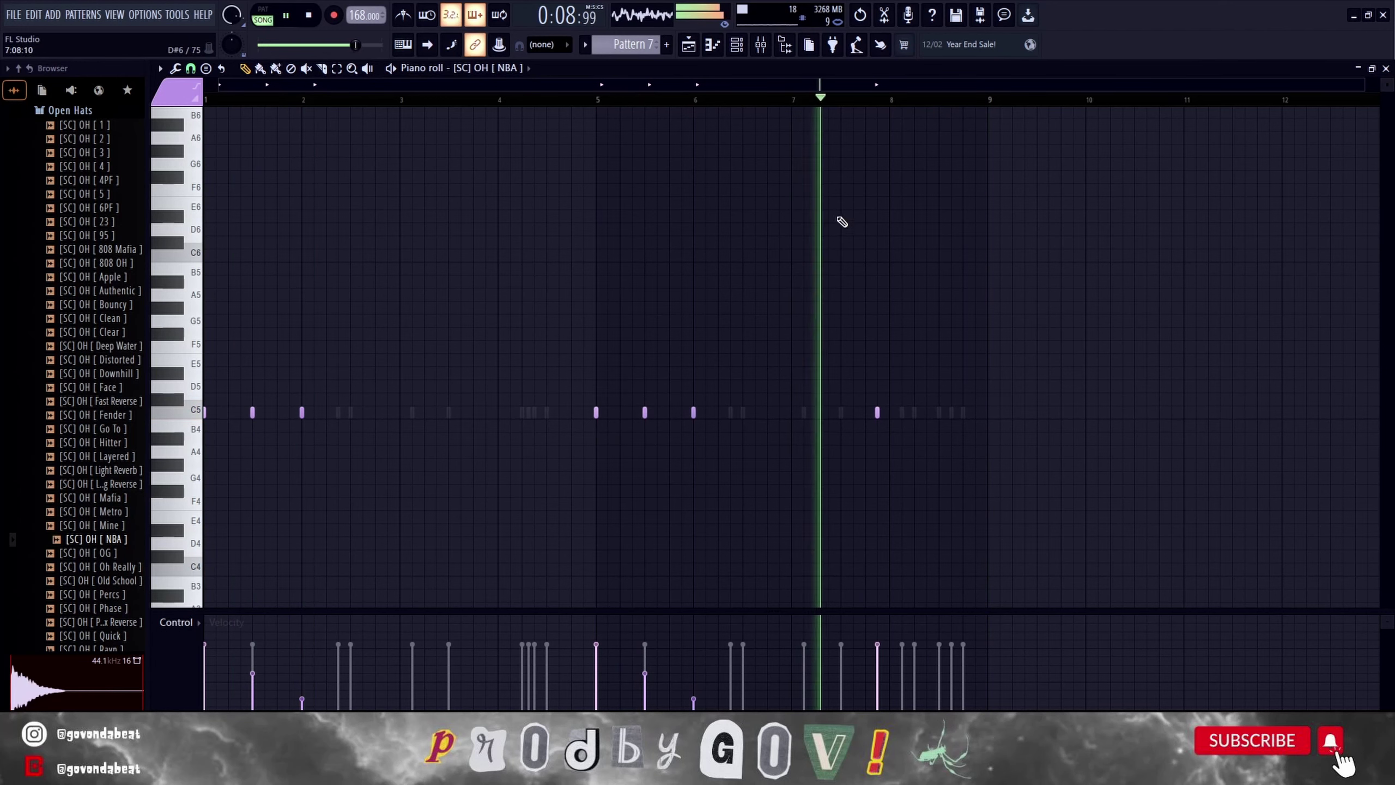
{"action": "key", "text": "space"}
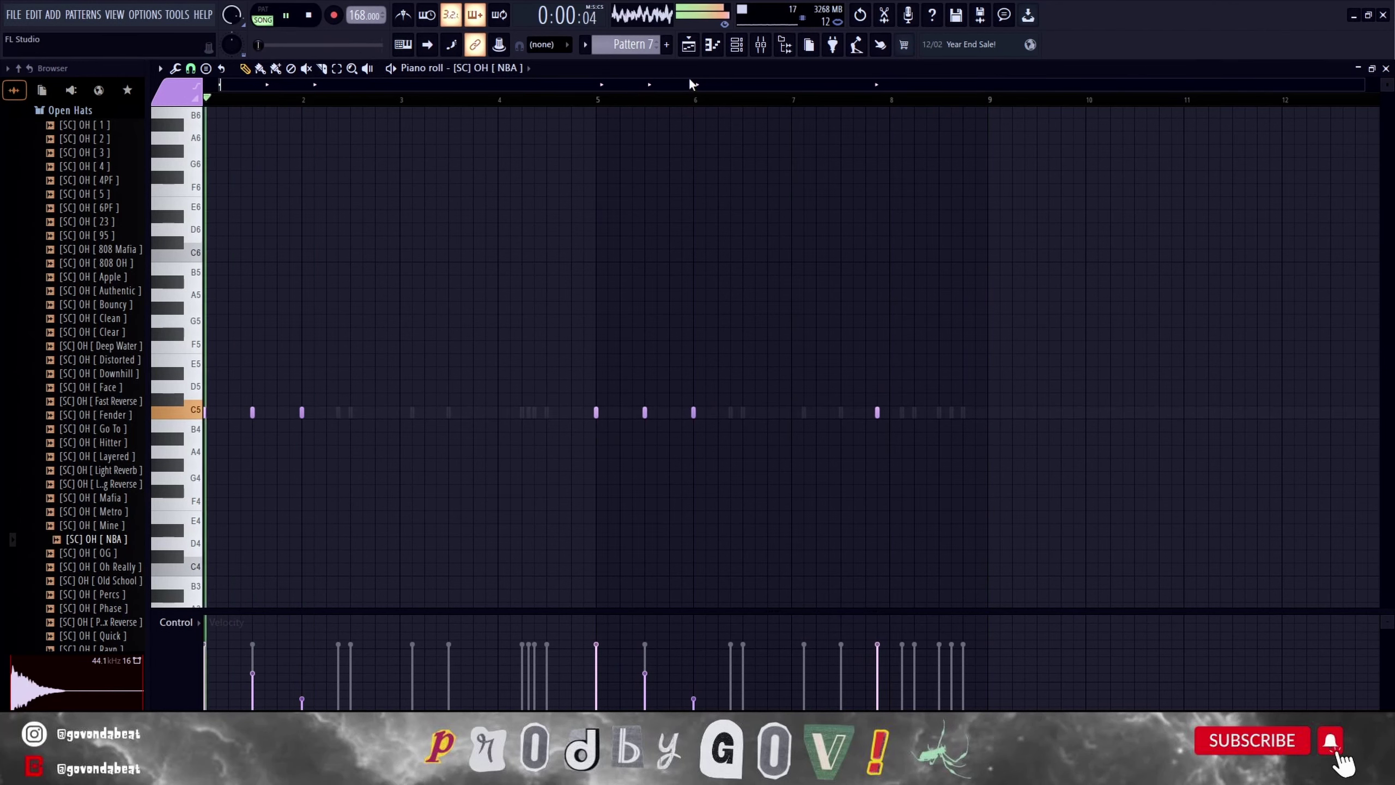
Show the channel rack, audition samples in the Hats folder and add [SC] Hat [ Hood Scars ] as a new channel.
{"action": "left_click", "coordinate": [737, 45]}
{"action": "scroll", "coordinate": [74, 323], "scroll_direction": "up", "scroll_amount": 3}
{"action": "left_click", "coordinate": [75, 249]}
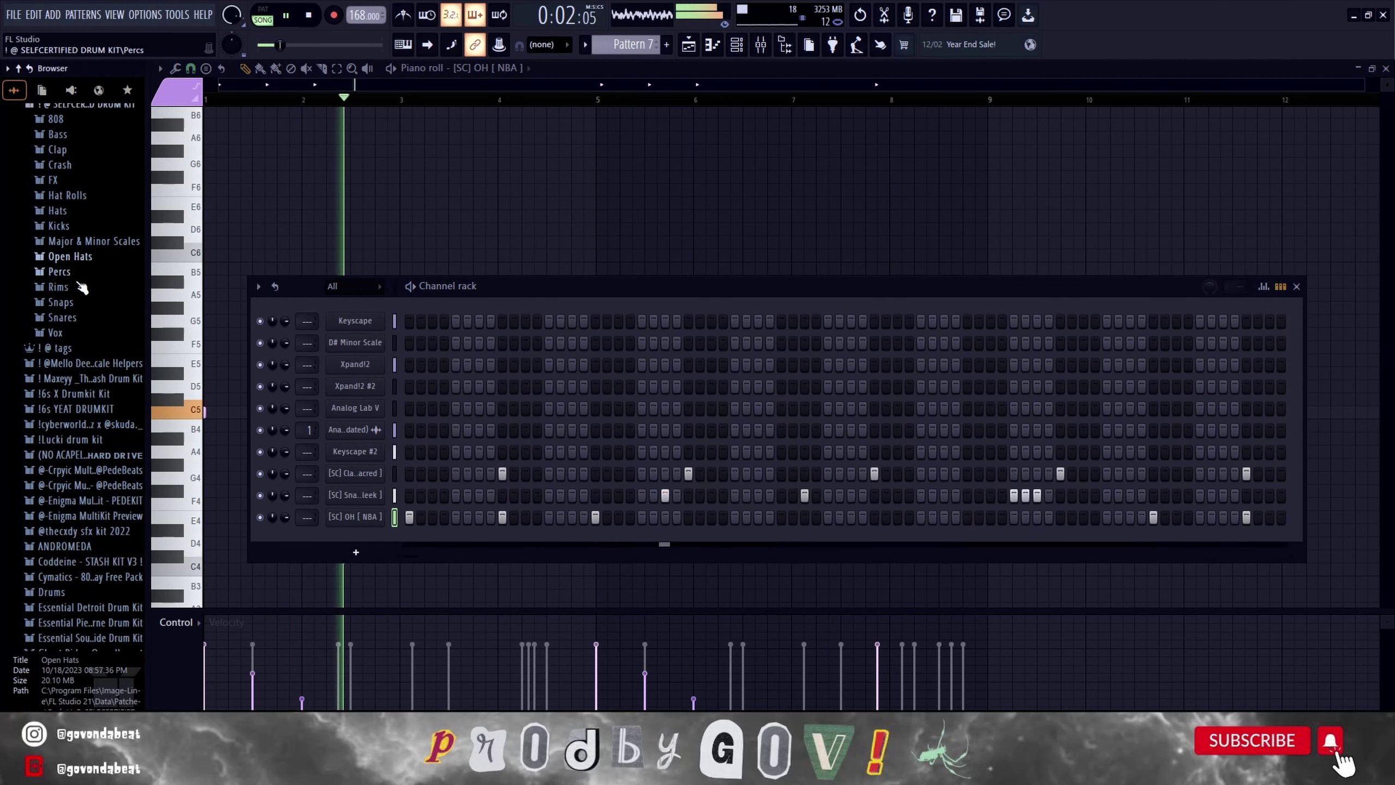
{"action": "scroll", "coordinate": [82, 308], "scroll_direction": "up", "scroll_amount": 3}
{"action": "left_click", "coordinate": [82, 333]}
{"action": "scroll", "coordinate": [84, 383], "scroll_direction": "down", "scroll_amount": 4}
{"action": "left_click", "coordinate": [83, 394]}
{"action": "left_click", "coordinate": [85, 405]}
{"action": "key", "text": "space"}
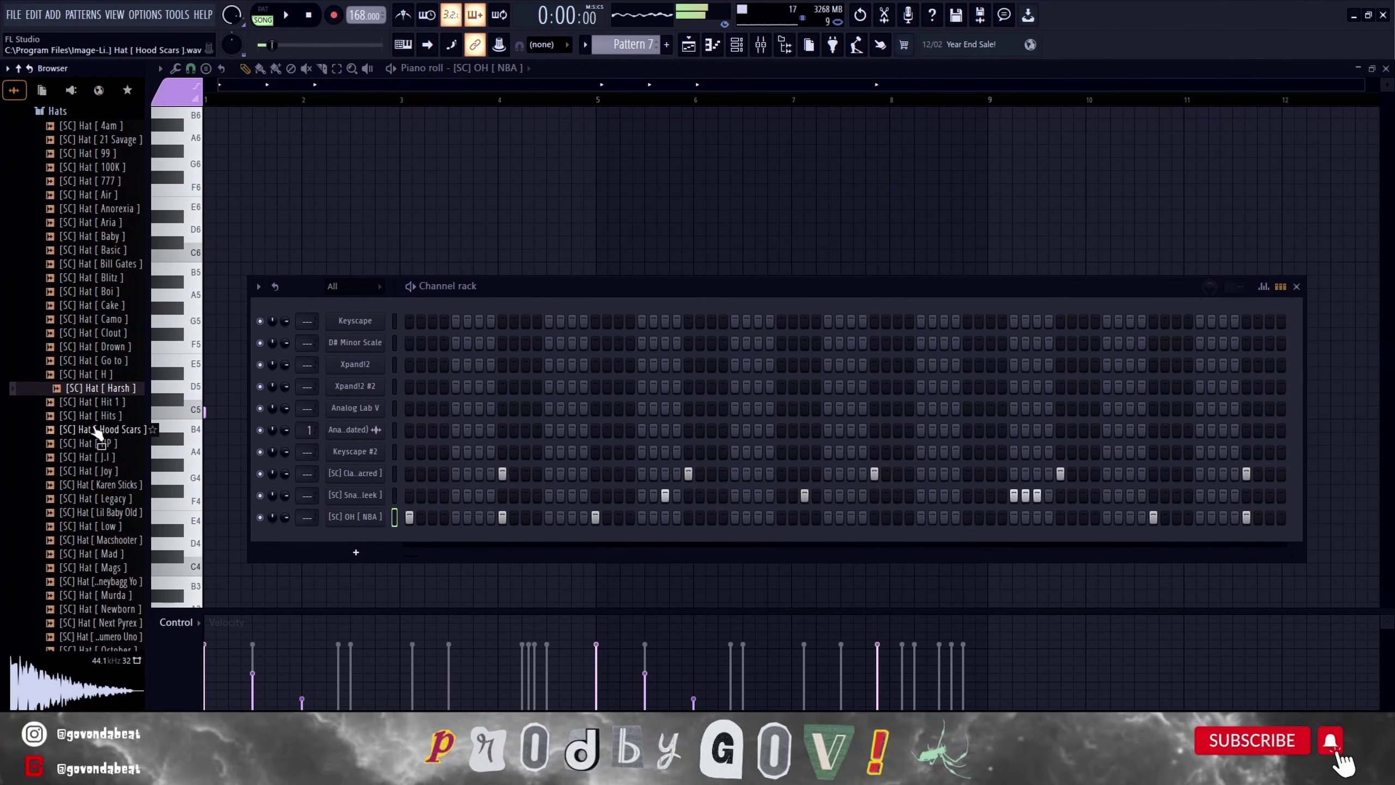
{"action": "left_click", "coordinate": [96, 430]}
{"action": "left_click_drag", "start_coordinate": [319, 553], "coordinate": [354, 541]}
Fill every second step of the Hood Scars hat channel and check its sampler settings during playback.
{"action": "right_click", "coordinate": [354, 538]}
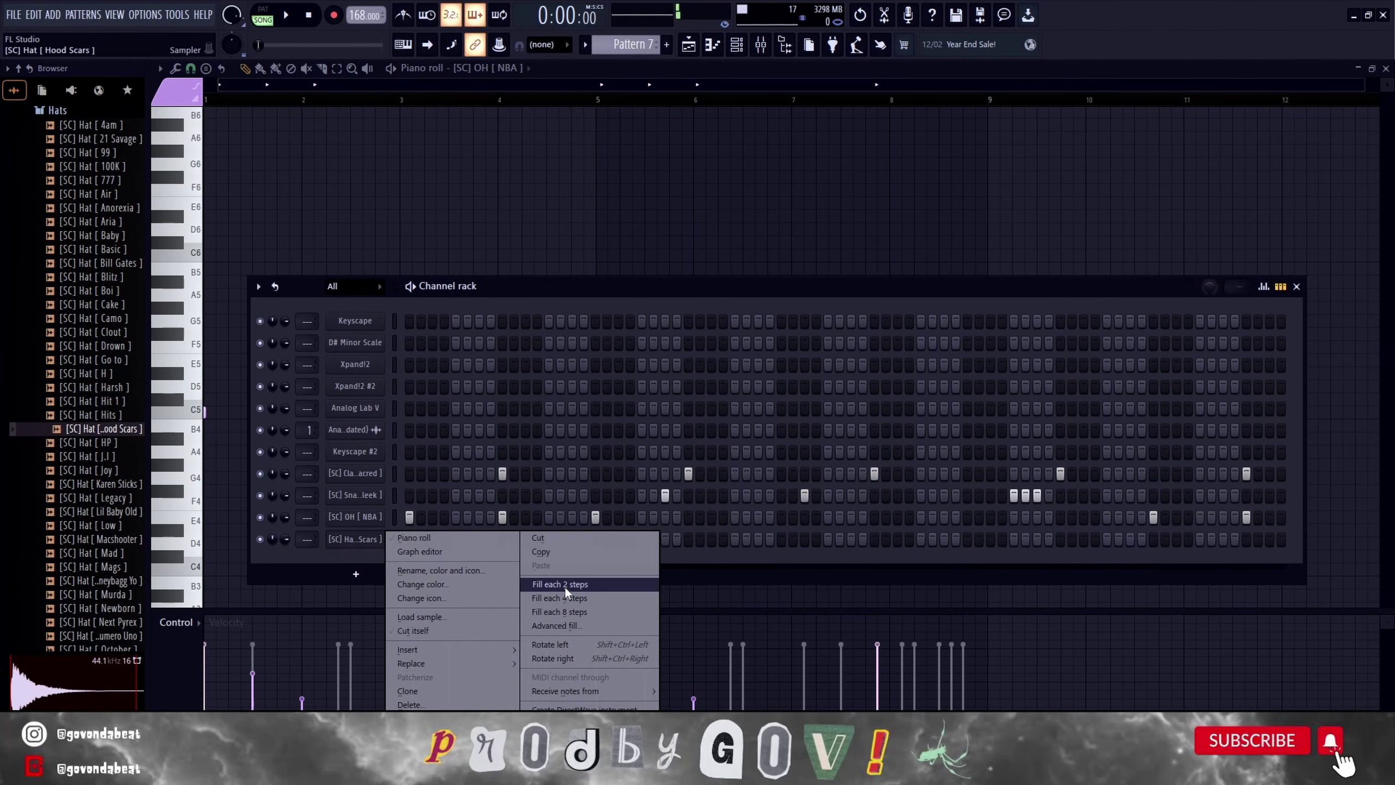
{"action": "left_click", "coordinate": [576, 582]}
{"action": "key", "text": "space"}
{"action": "left_click", "coordinate": [348, 542]}
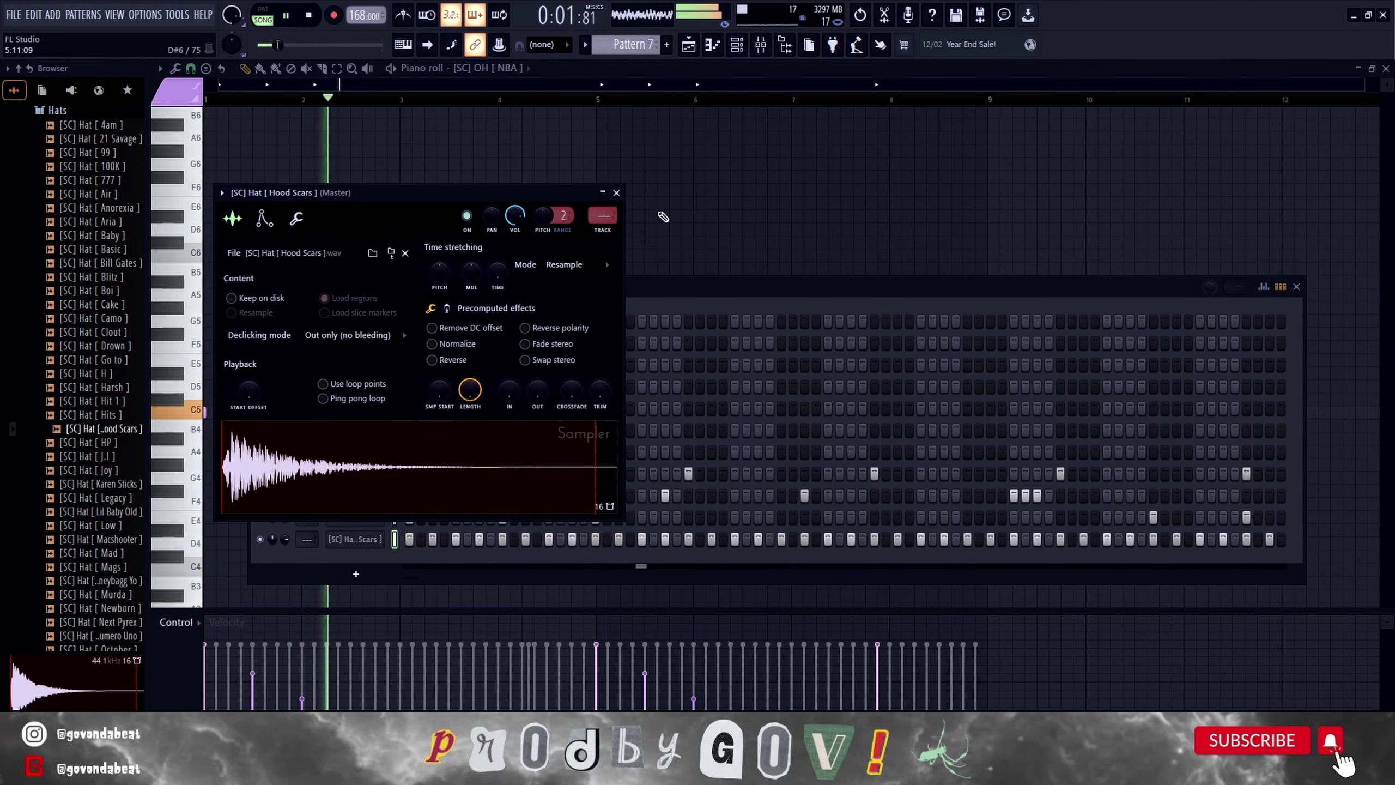
{"action": "left_click", "coordinate": [618, 193]}
Delete the Hood Scars hat notes in bars 5–8 in the piano roll and stop playback.
{"action": "right_click", "coordinate": [380, 534]}
{"action": "left_click", "coordinate": [411, 536]}
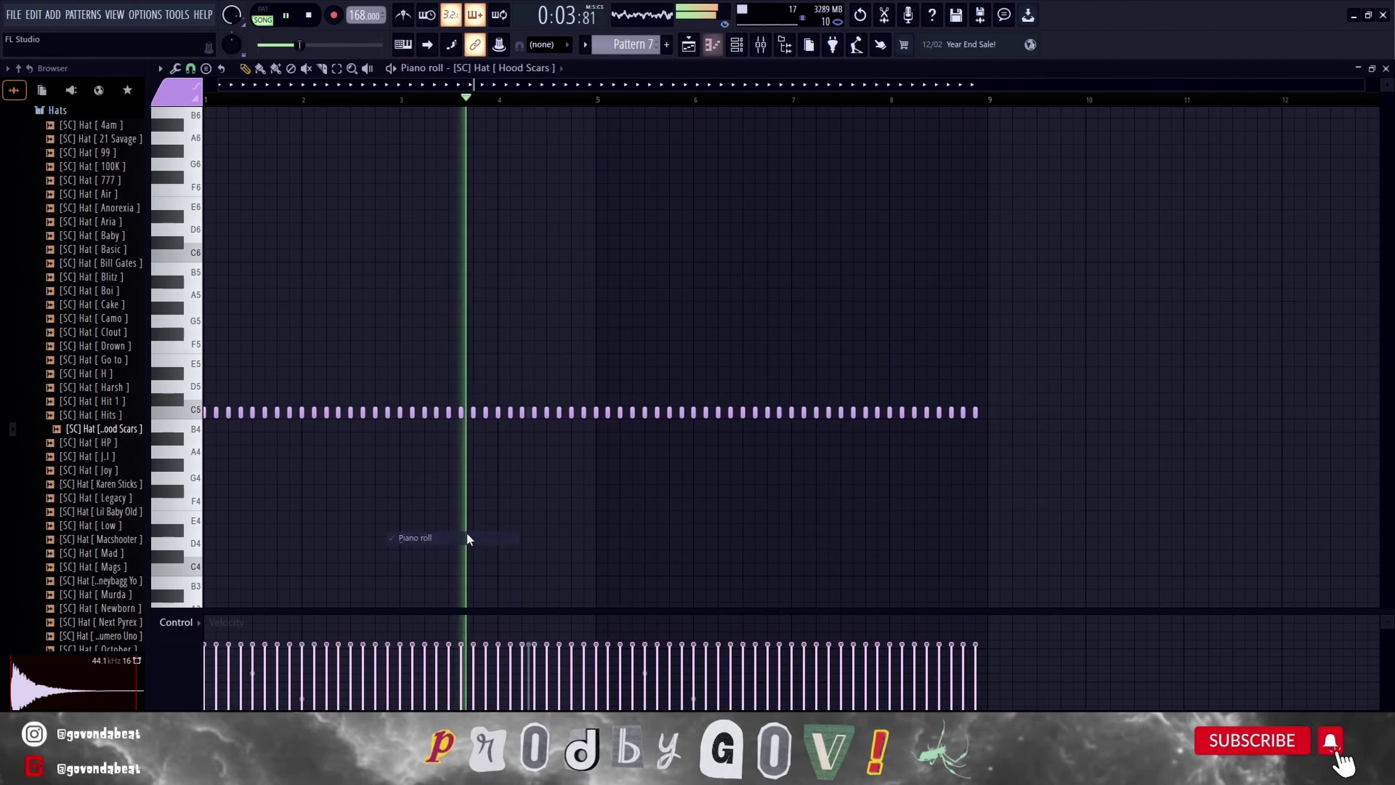
{"action": "left_click_drag", "start_coordinate": [1040, 509], "coordinate": [595, 310]}
{"action": "key", "text": "Delete"}
{"action": "key", "text": "space"}
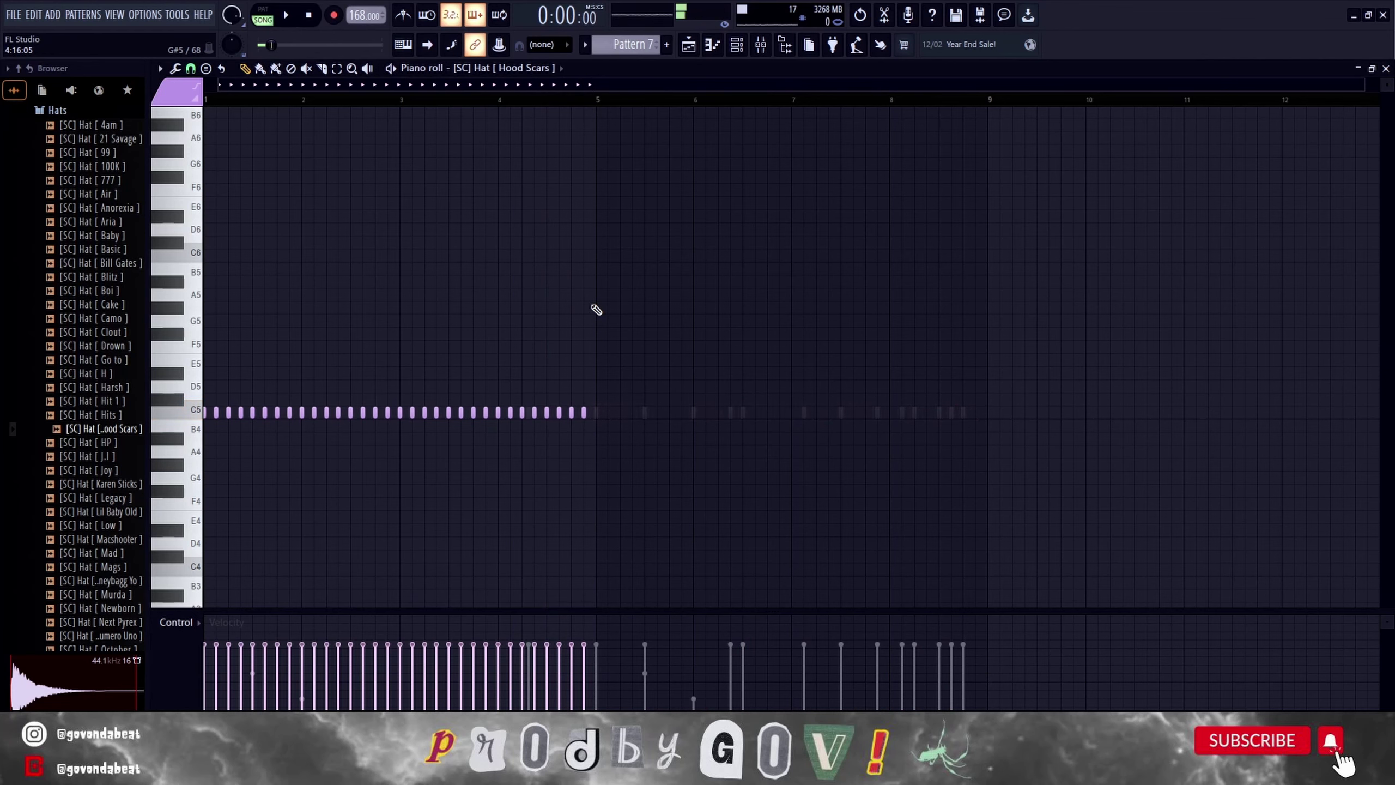
Set the piano roll snap to 1/3 step, add two roll notes after bar 1's step 5 hat and delete the step 3 hat.
{"action": "left_click", "coordinate": [218, 178]}
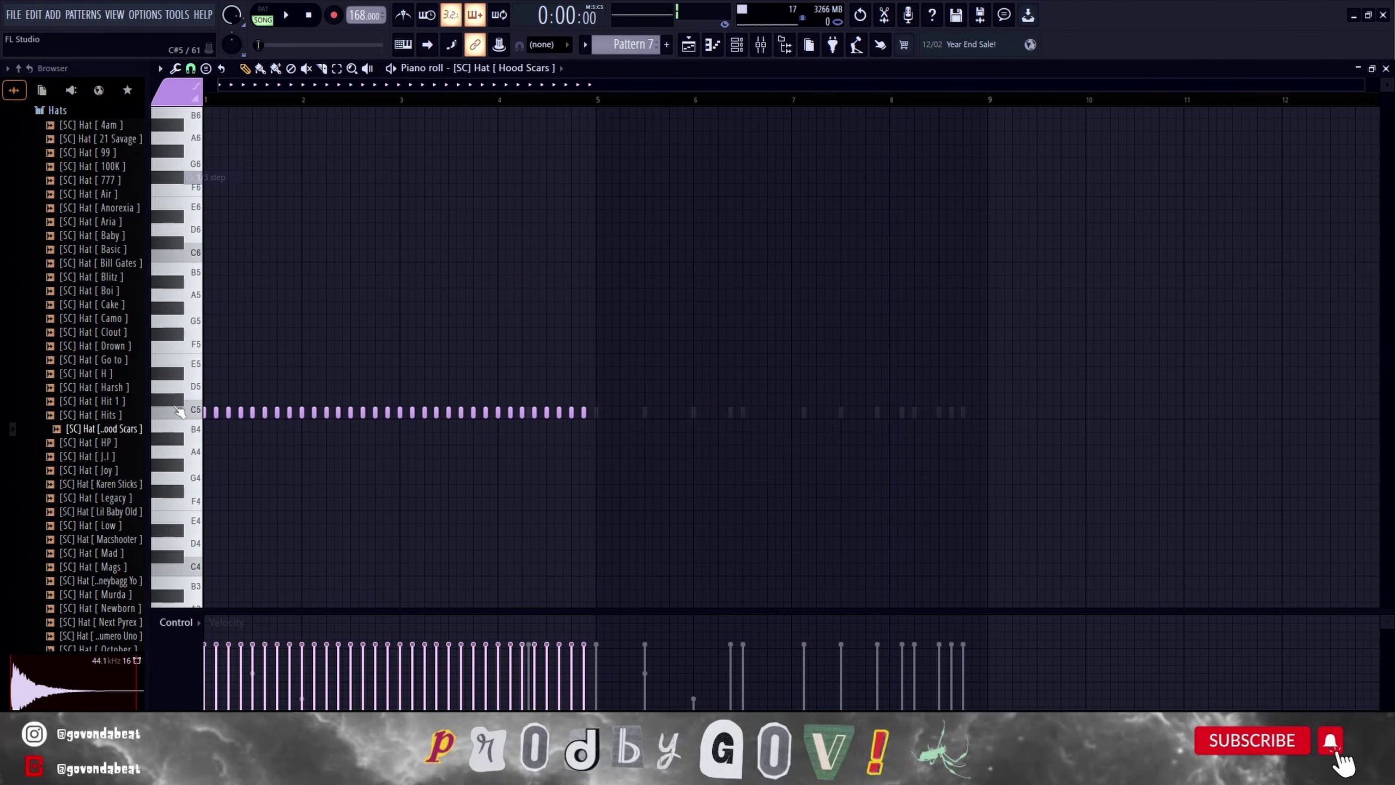
{"action": "scroll", "coordinate": [433, 431], "scroll_direction": "up", "scroll_amount": 5}
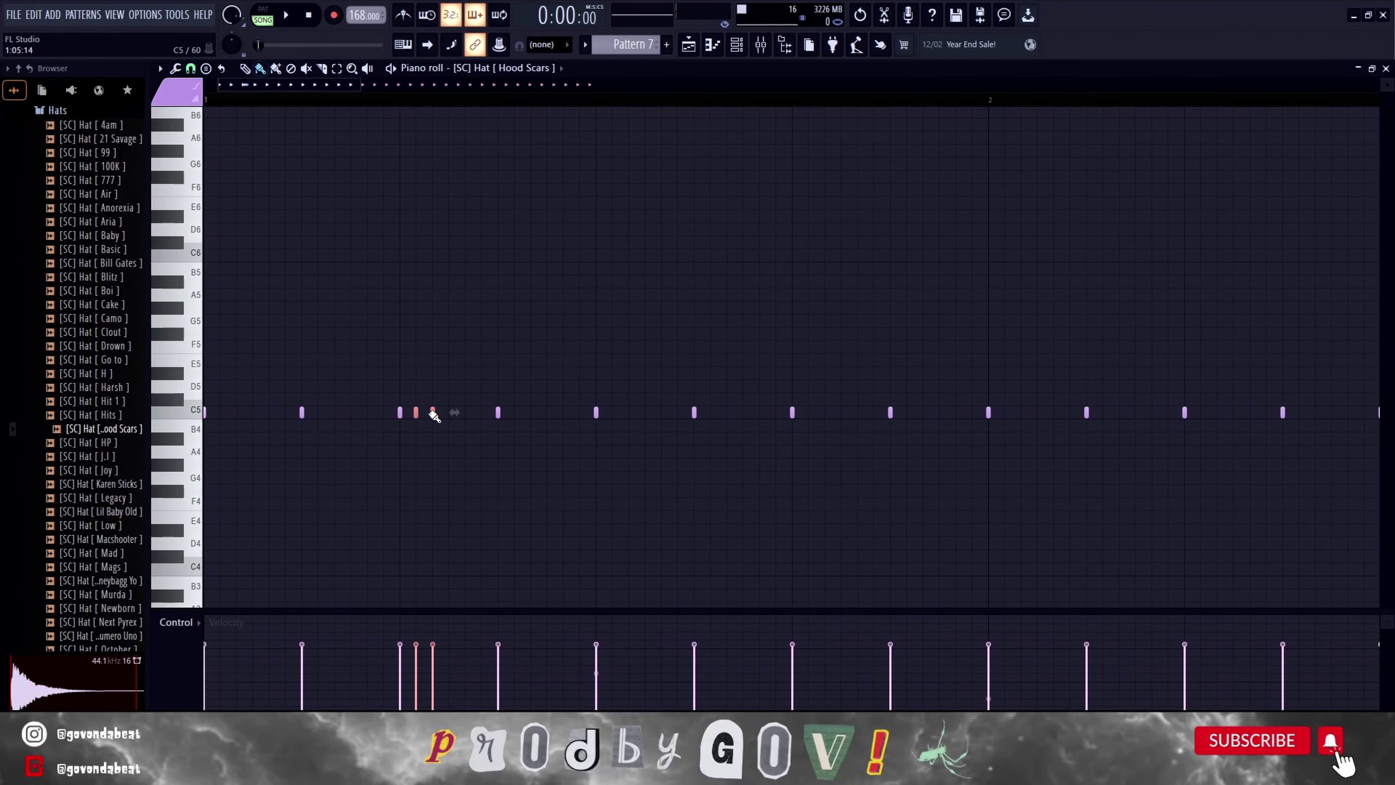
{"action": "key", "text": "space"}
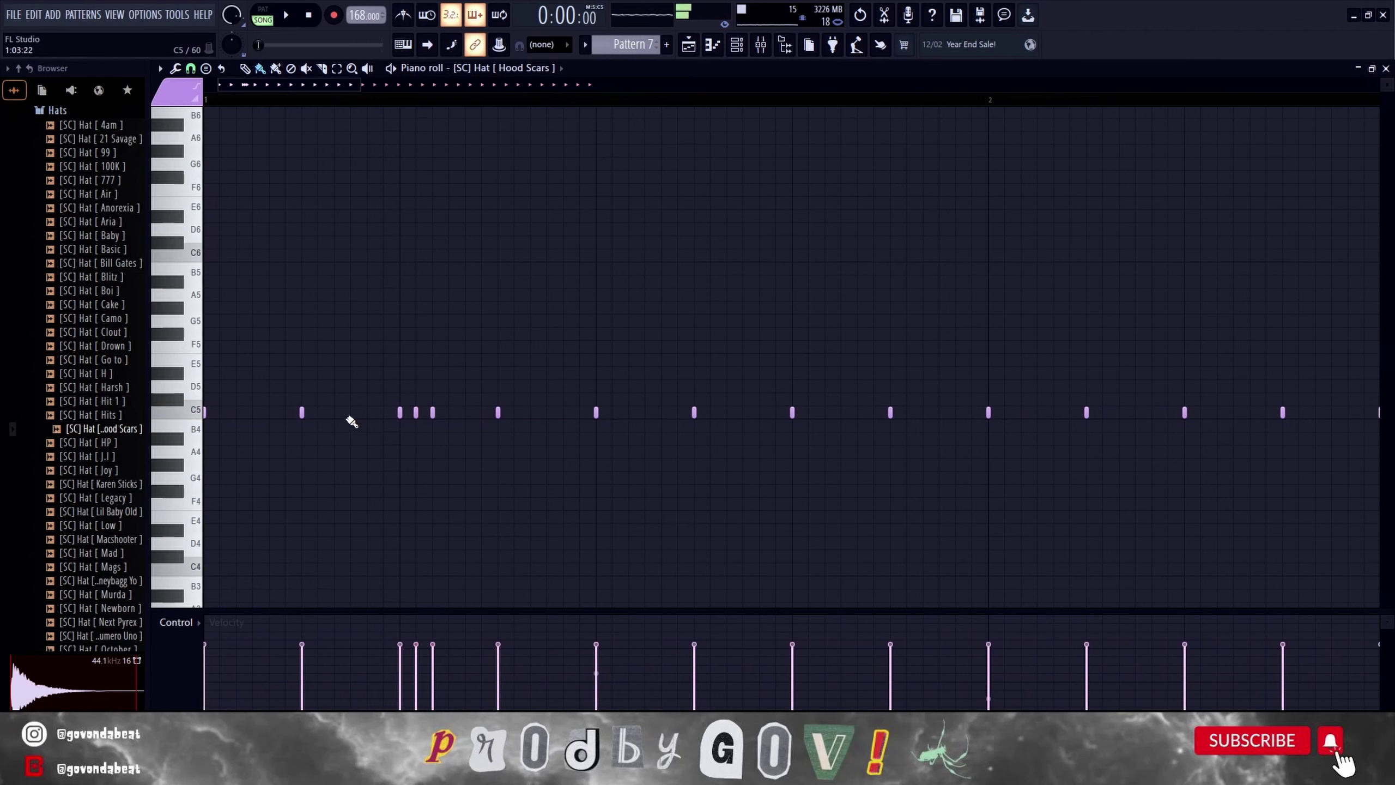
{"action": "key", "text": "space"}
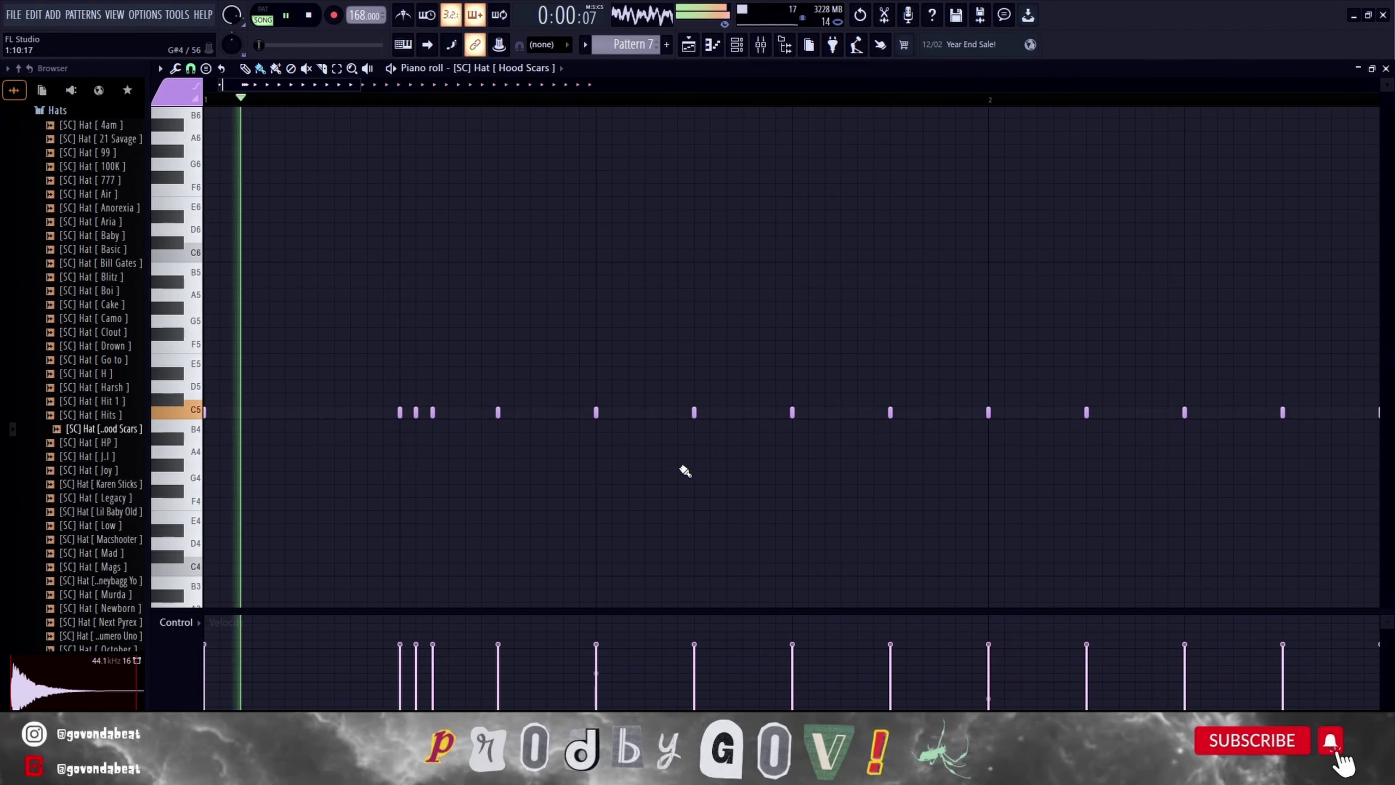
{"action": "scroll", "coordinate": [685, 471], "scroll_direction": "down", "scroll_amount": 4}
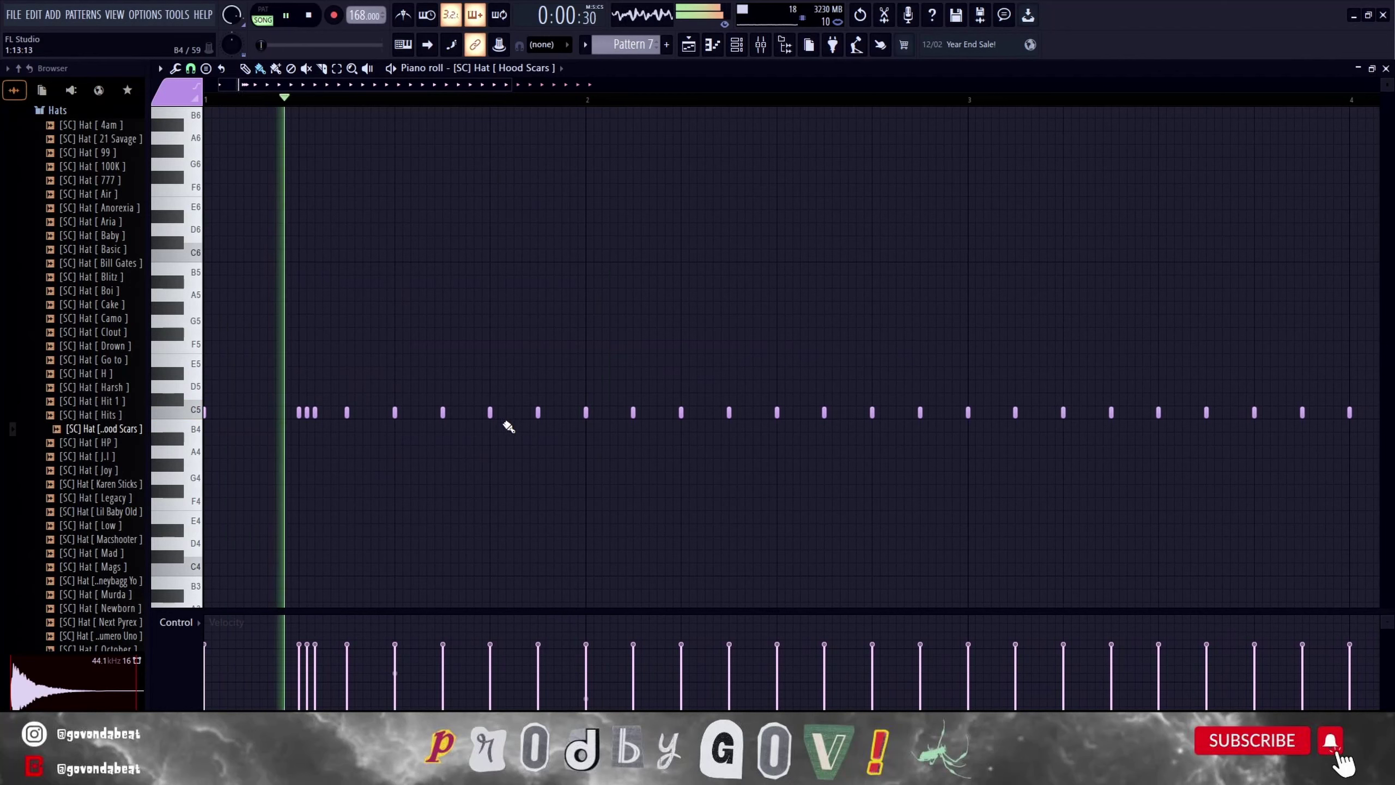
Paint a five-note B4 hat roll at the end of bar 1 and delete bar 2's step 11 hat.
{"action": "left_click_drag", "start_coordinate": [547, 428], "coordinate": [578, 428]}
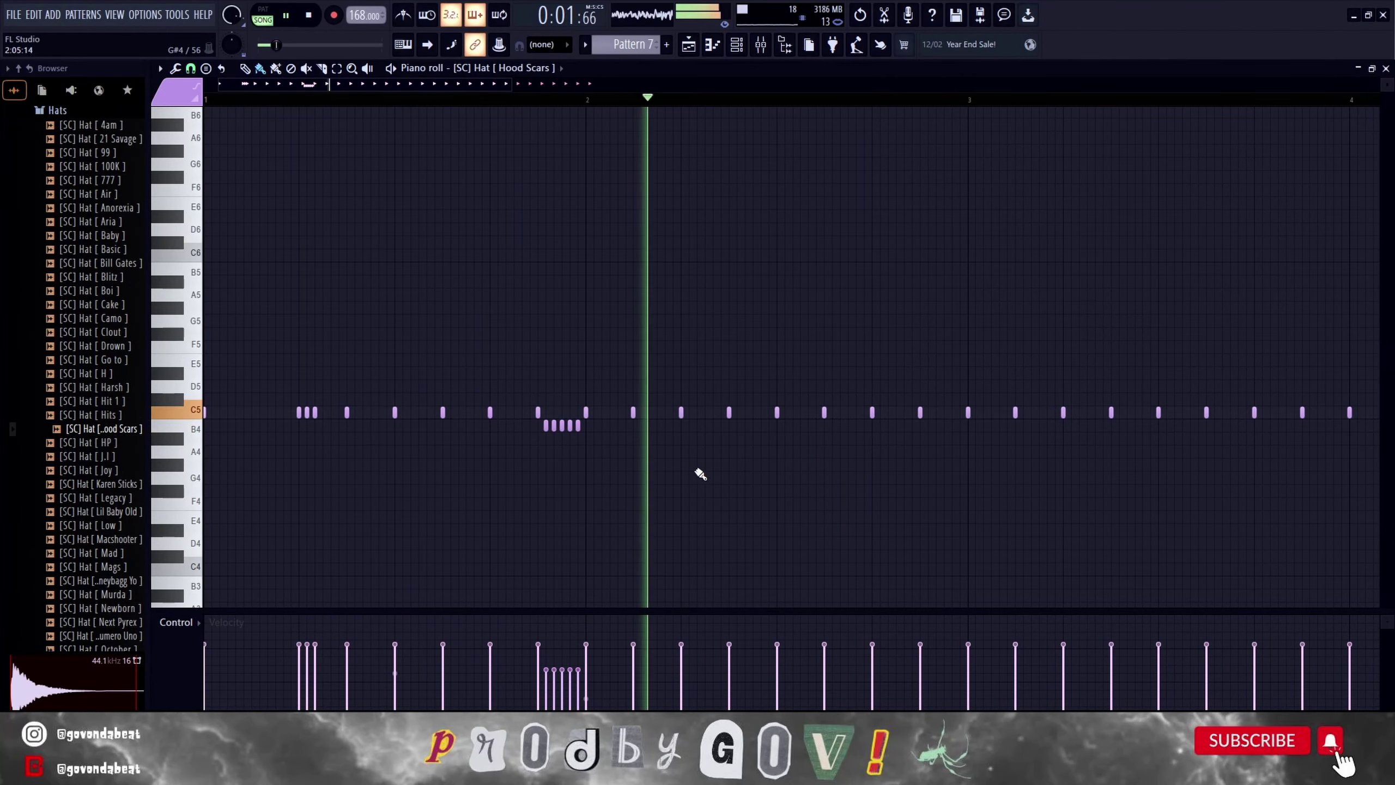
{"action": "scroll", "coordinate": [690, 463], "scroll_direction": "down", "scroll_amount": 1}
{"action": "scroll", "coordinate": [684, 461], "scroll_direction": "down", "scroll_amount": 1}
{"action": "key", "text": "space"}
{"action": "key", "text": "space"}
{"action": "scroll", "coordinate": [613, 432], "scroll_direction": "up", "scroll_amount": 3}
{"action": "right_click", "coordinate": [681, 415]}
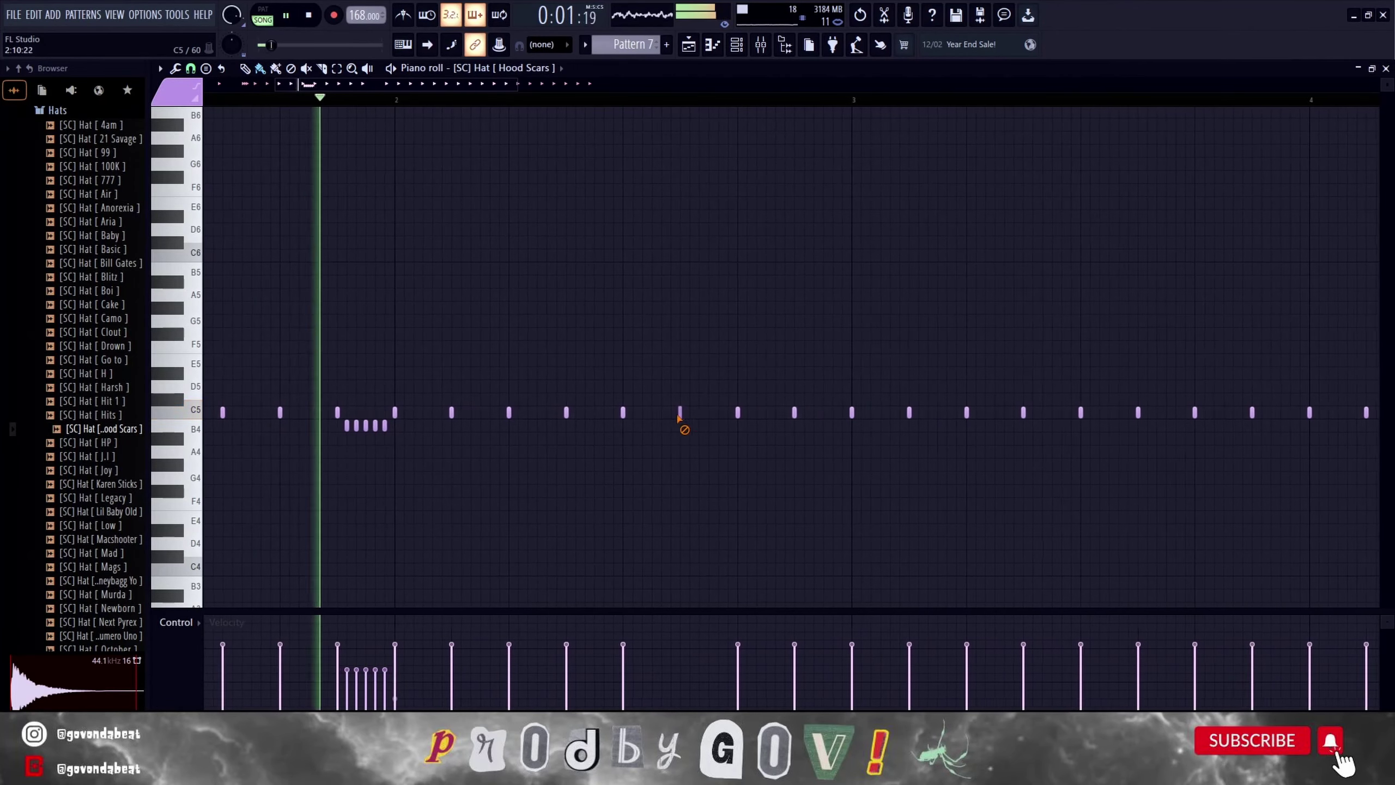
Add two C5 roll notes after bar 2's step 13 hat and two after bar 3's first hat.
{"action": "scroll", "coordinate": [697, 451], "scroll_direction": "down", "scroll_amount": 1}
{"action": "scroll", "coordinate": [675, 462], "scroll_direction": "down", "scroll_amount": 2}
{"action": "scroll", "coordinate": [637, 471], "scroll_direction": "up", "scroll_amount": 3}
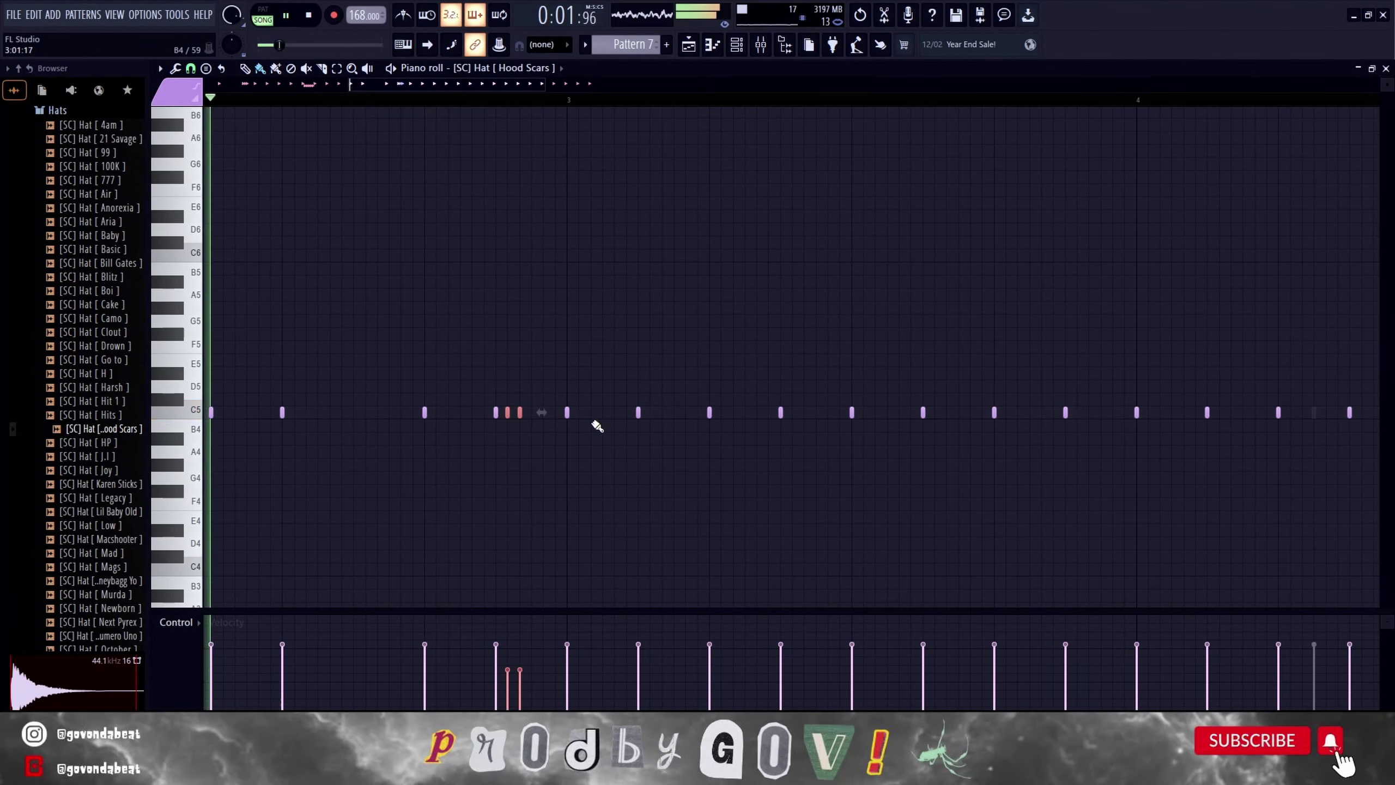
{"action": "left_click_drag", "start_coordinate": [580, 413], "coordinate": [606, 416]}
{"action": "key", "text": "space"}
{"action": "key", "text": "space"}
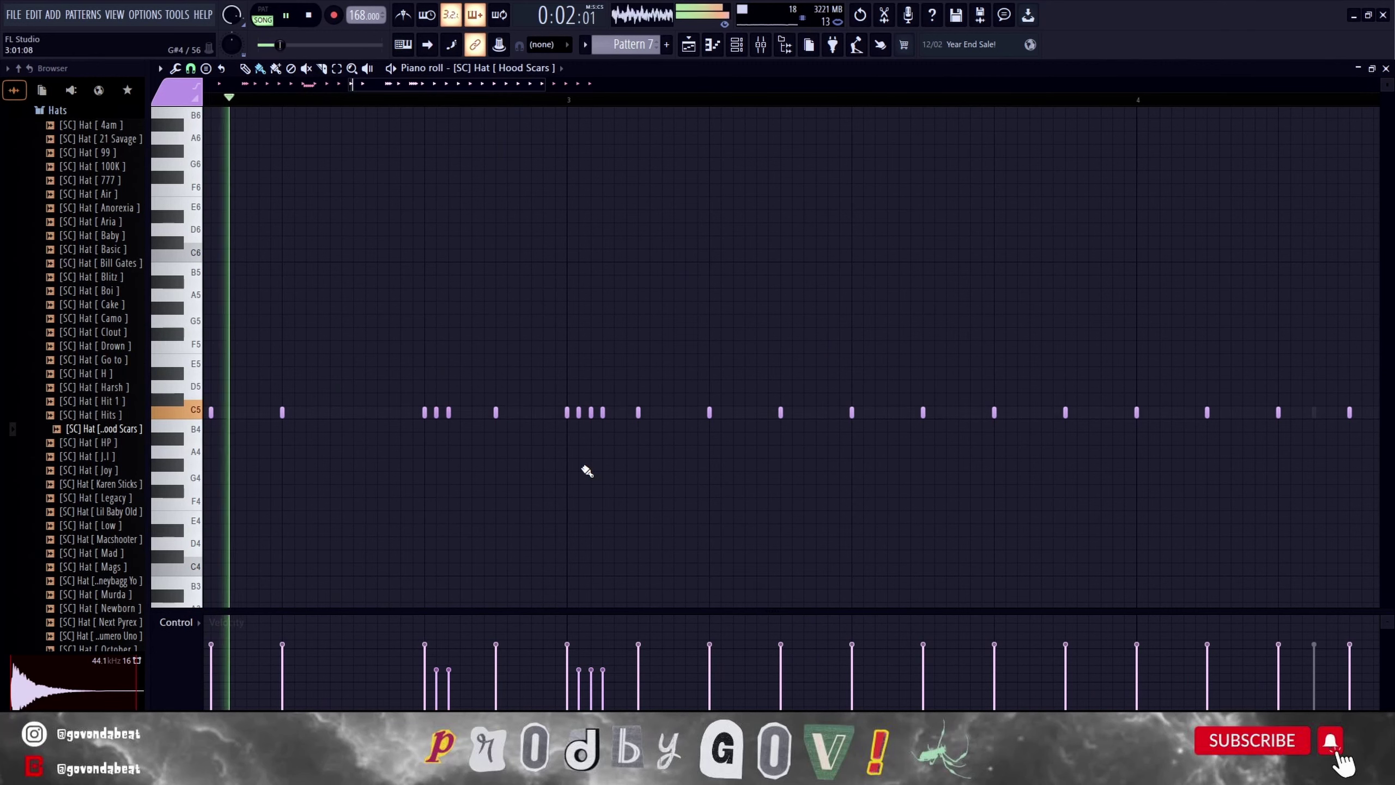
{"action": "right_click", "coordinate": [602, 413]}
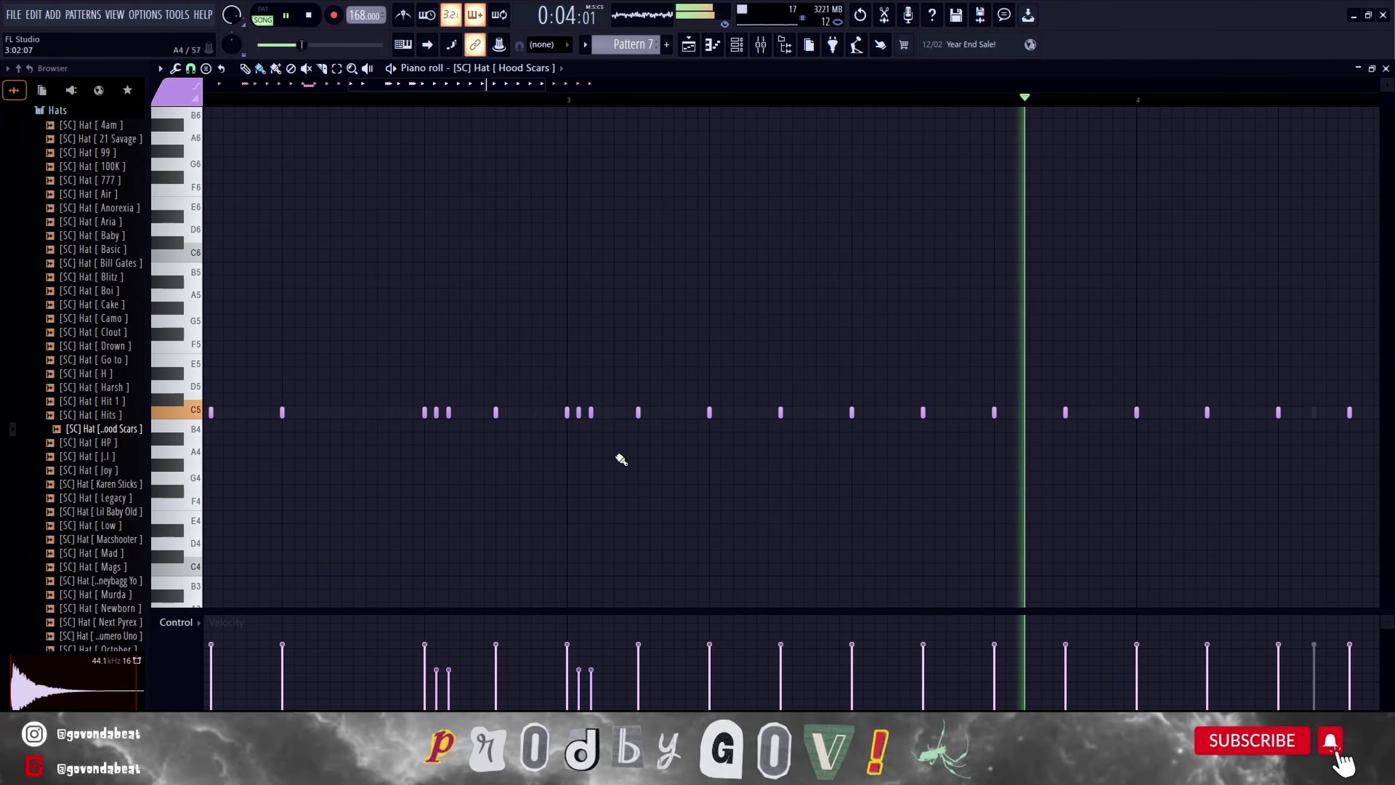
Add two D5 roll notes at bar 3's step 9 and raise their velocity to match the main hats.
{"action": "scroll", "coordinate": [639, 489], "scroll_direction": "down", "scroll_amount": 2}
{"action": "scroll", "coordinate": [632, 414], "scroll_direction": "up", "scroll_amount": 3}
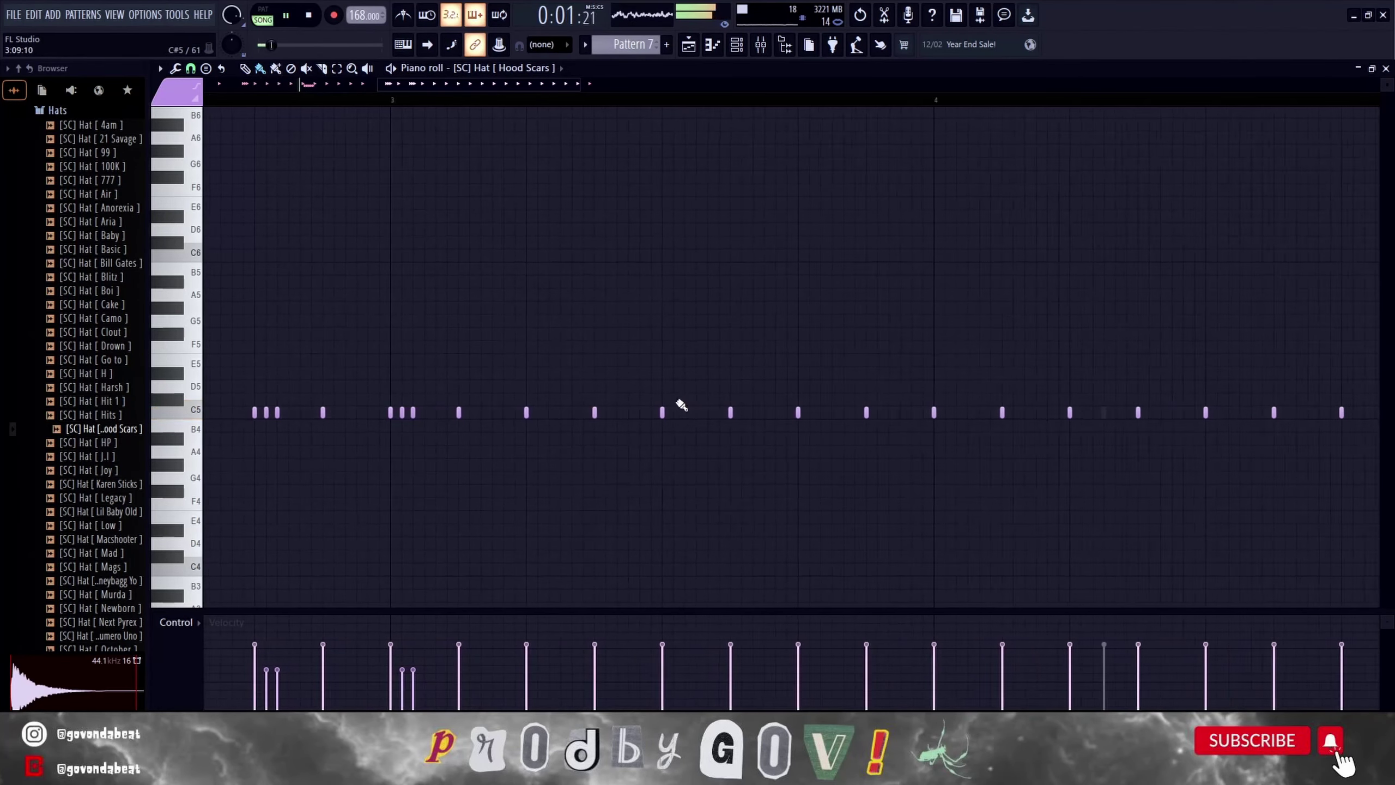
{"action": "left_click", "coordinate": [667, 387]}
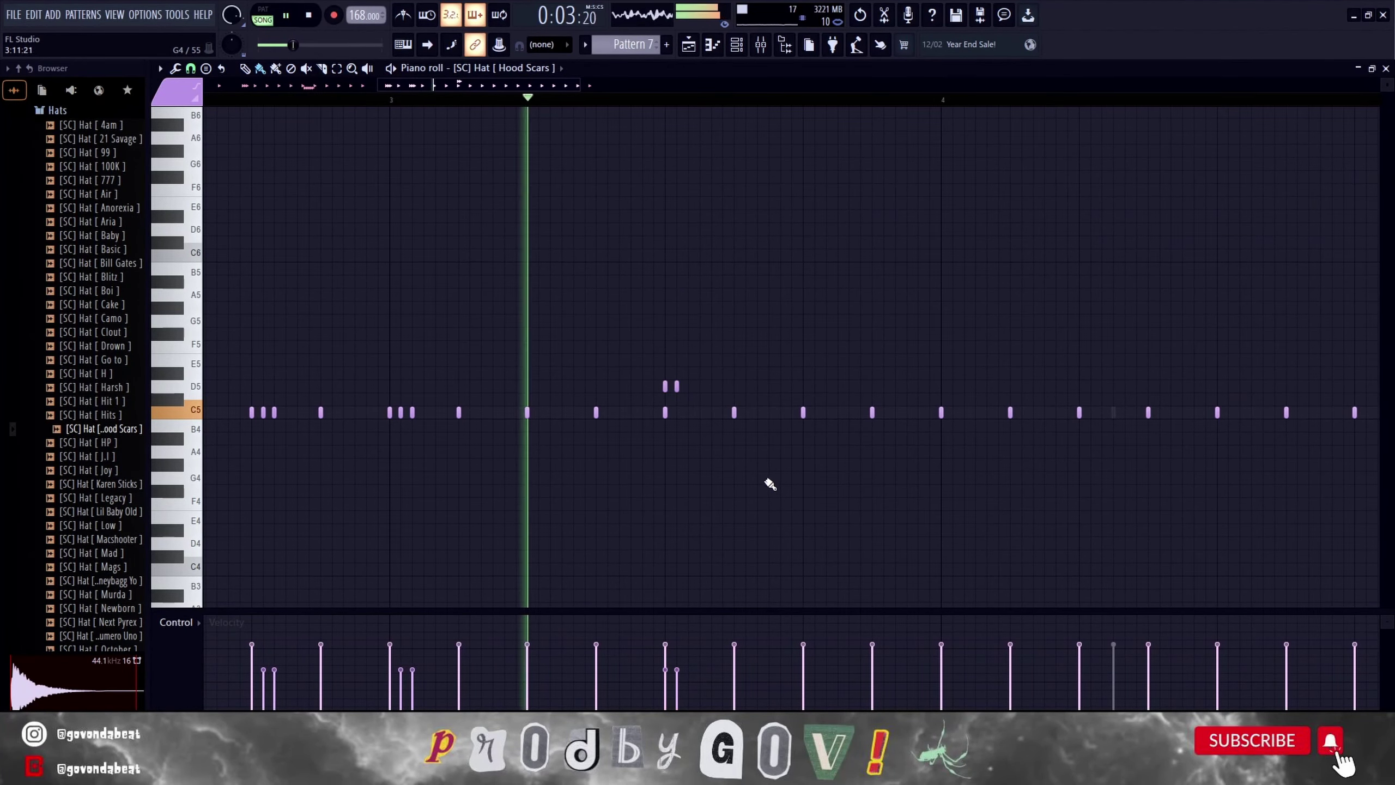
{"action": "scroll", "coordinate": [804, 489], "scroll_direction": "down", "scroll_amount": 2}
{"action": "key", "text": "space"}
{"action": "key", "text": "space"}
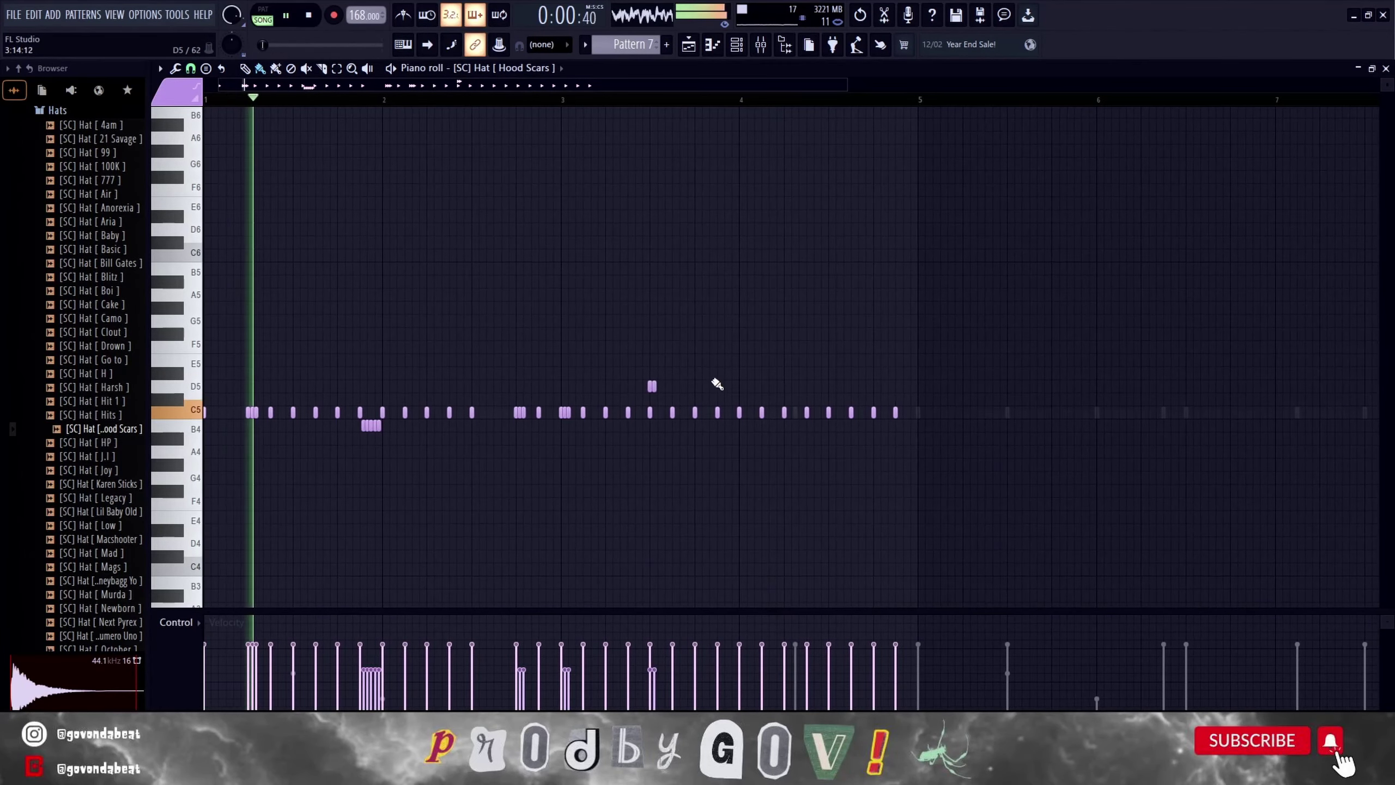
{"action": "scroll", "coordinate": [713, 384], "scroll_direction": "up", "scroll_amount": 2}
{"action": "left_click_drag", "start_coordinate": [667, 385], "coordinate": [582, 383]}
{"action": "scroll", "coordinate": [586, 376], "scroll_direction": "up", "scroll_amount": 3}
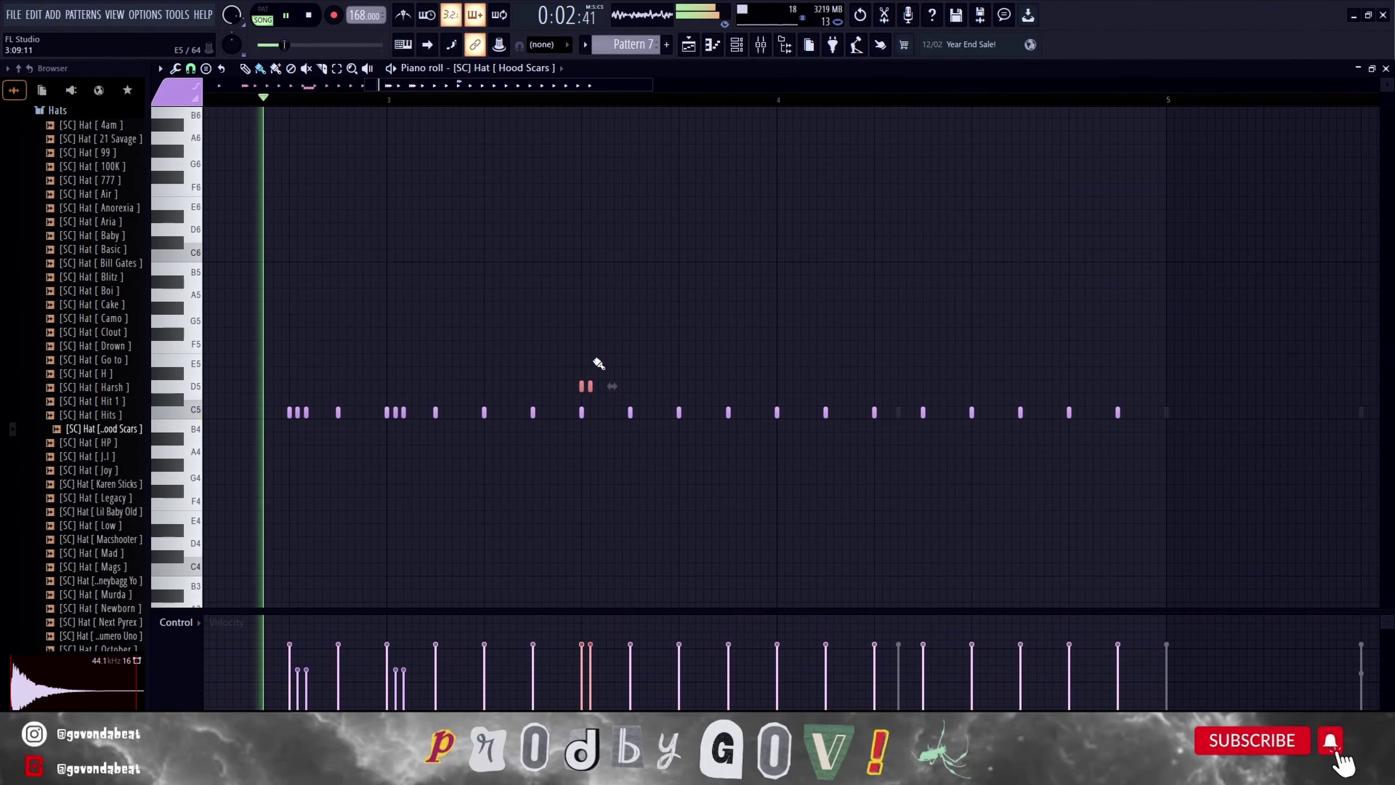
Fill the gap between bar 4's step 7 and step 9 hats with a five-note C5 roll.
{"action": "scroll", "coordinate": [921, 461], "scroll_direction": "down", "scroll_amount": 2}
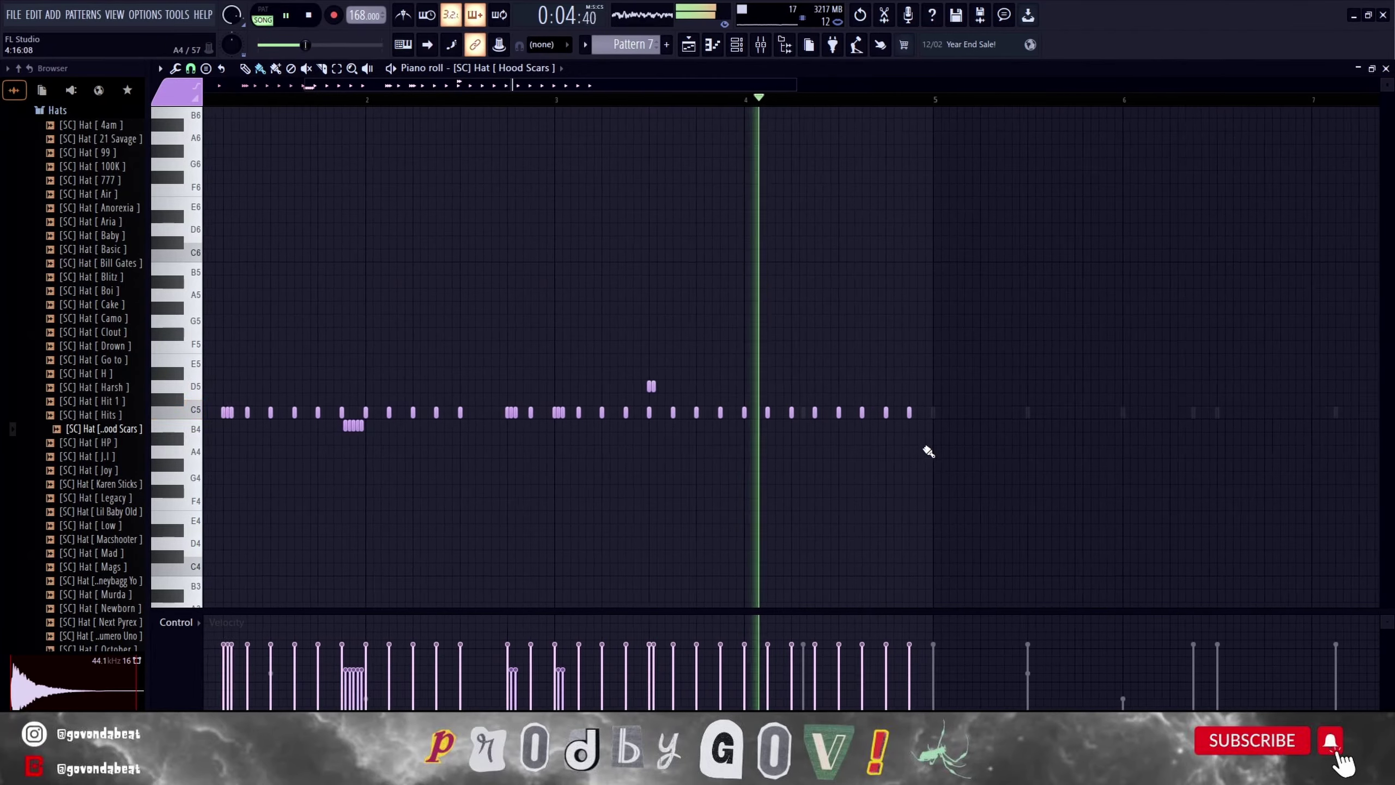
{"action": "scroll", "coordinate": [800, 414], "scroll_direction": "up", "scroll_amount": 2}
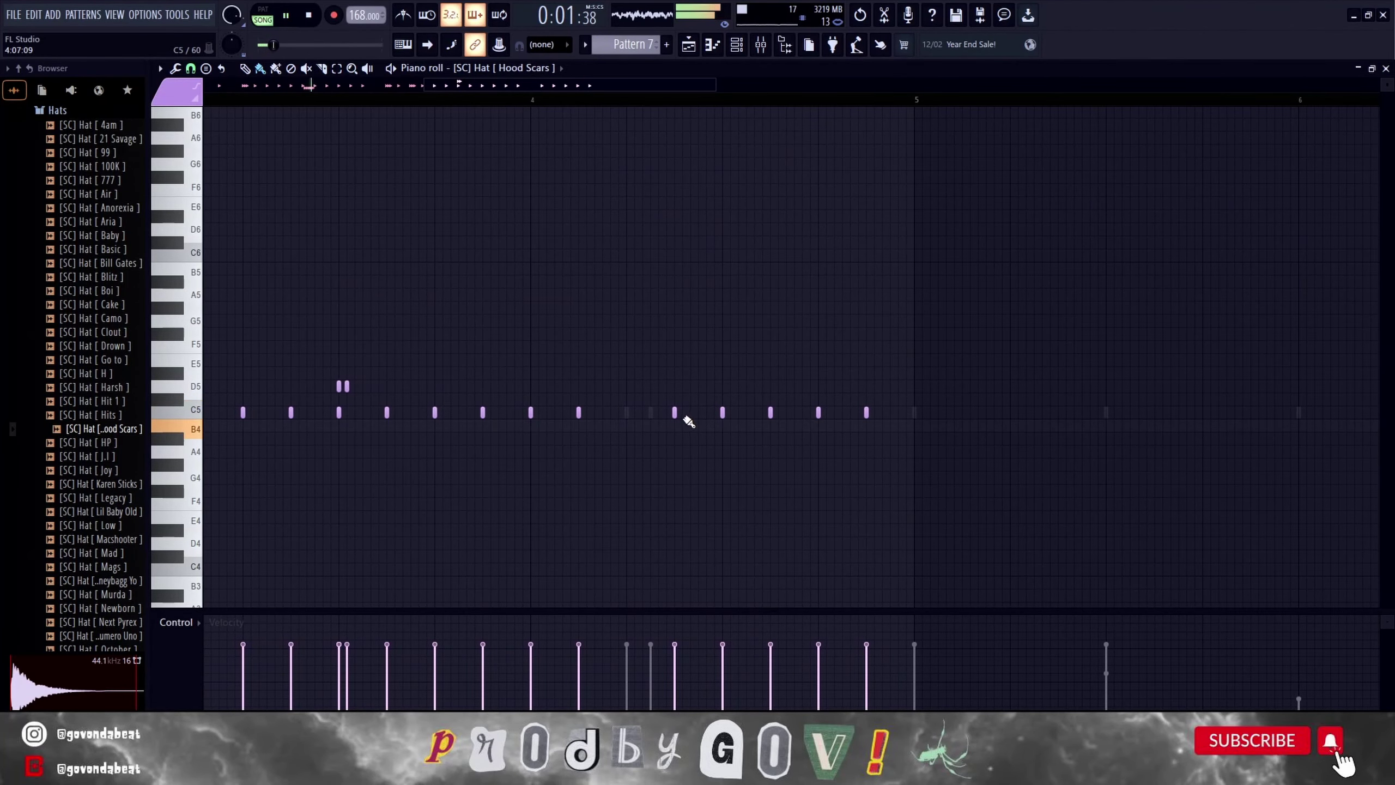
{"action": "left_click", "coordinate": [736, 456]}
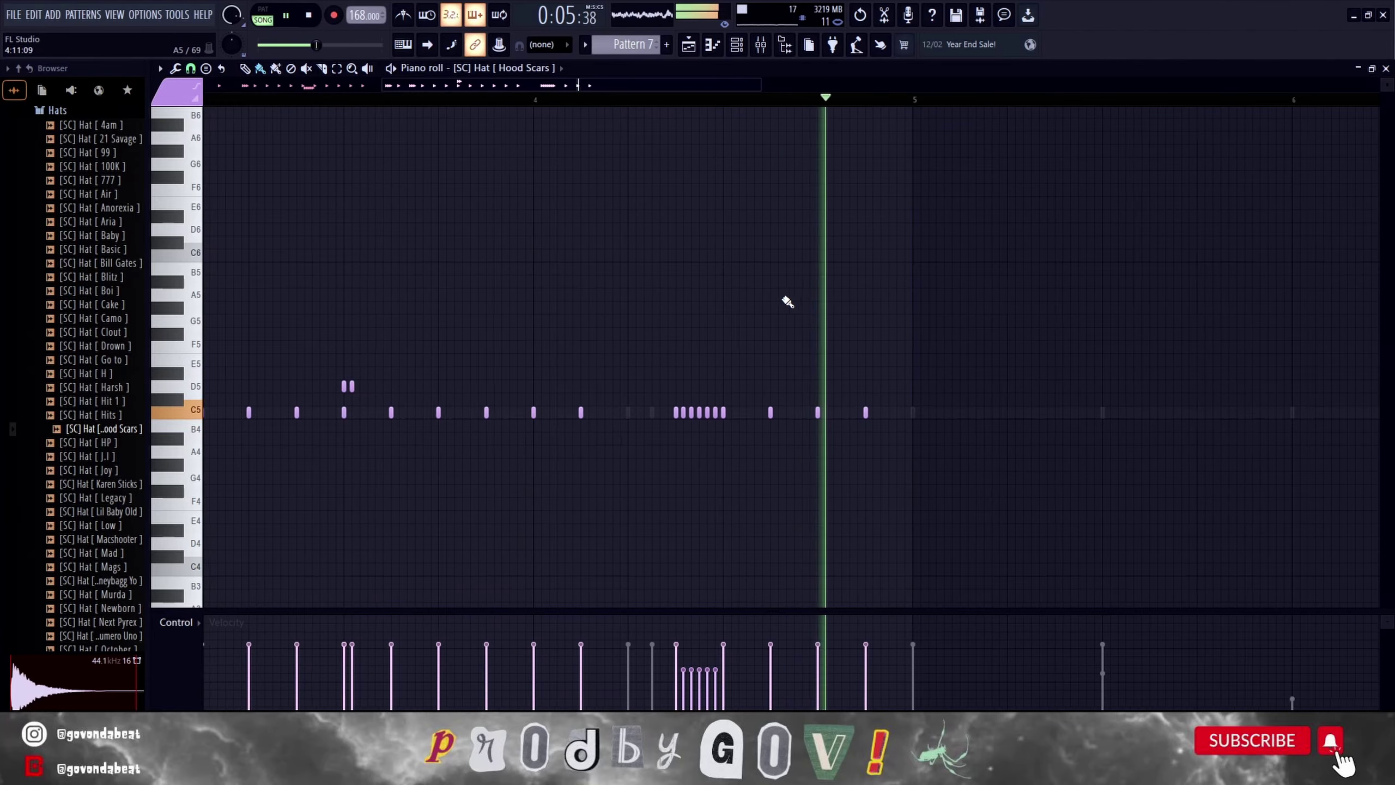
Duplicate the hats into bars 5–8 and vary bar 8 with a rising roll velocity, no step 11 hat and an extra note after step 13.
{"action": "scroll", "coordinate": [787, 302], "scroll_direction": "down", "scroll_amount": 4}
{"action": "key", "text": "ctrl+a"}
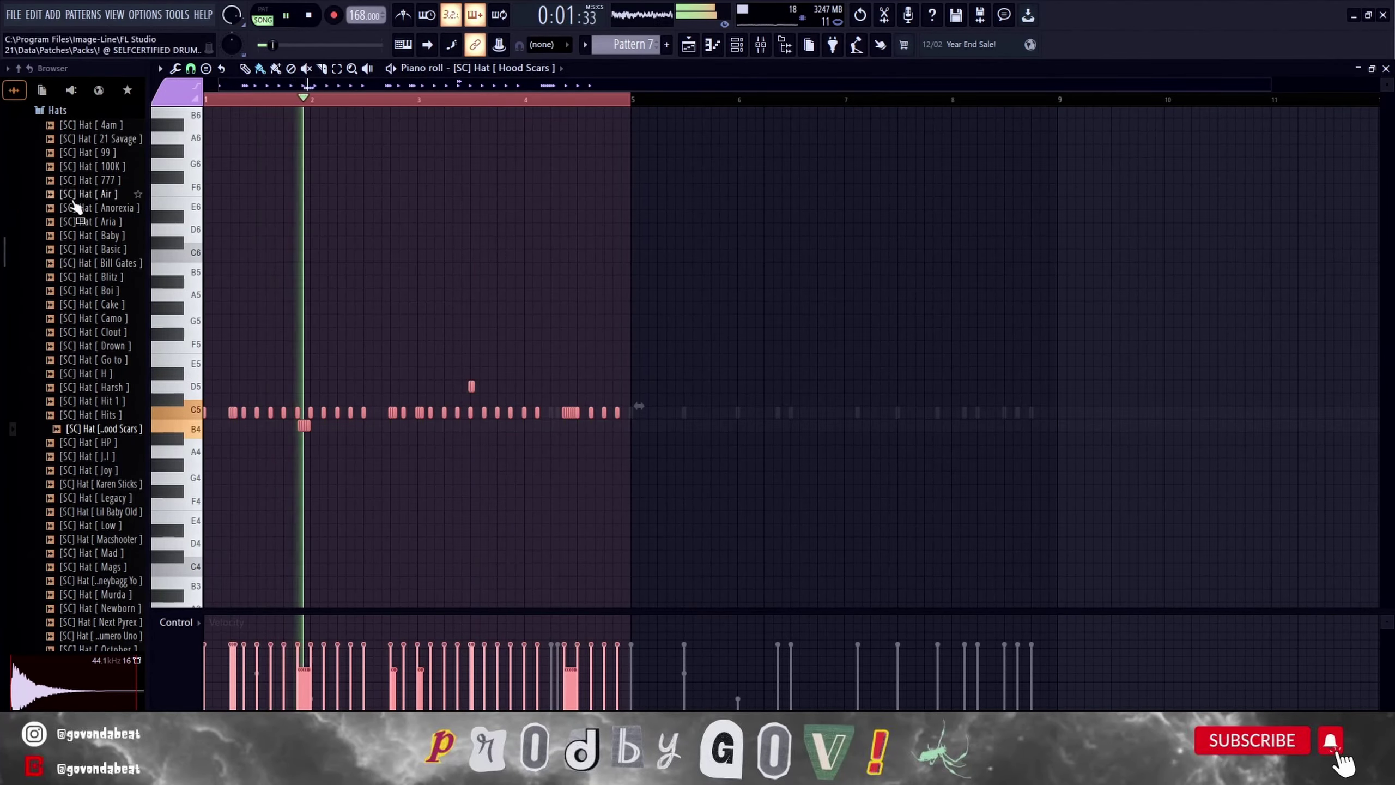
{"action": "key", "text": "ctrl+b"}
{"action": "left_click", "coordinate": [1009, 368], "text": "ctrl"}
{"action": "scroll", "coordinate": [1032, 411], "scroll_direction": "up", "scroll_amount": 4}
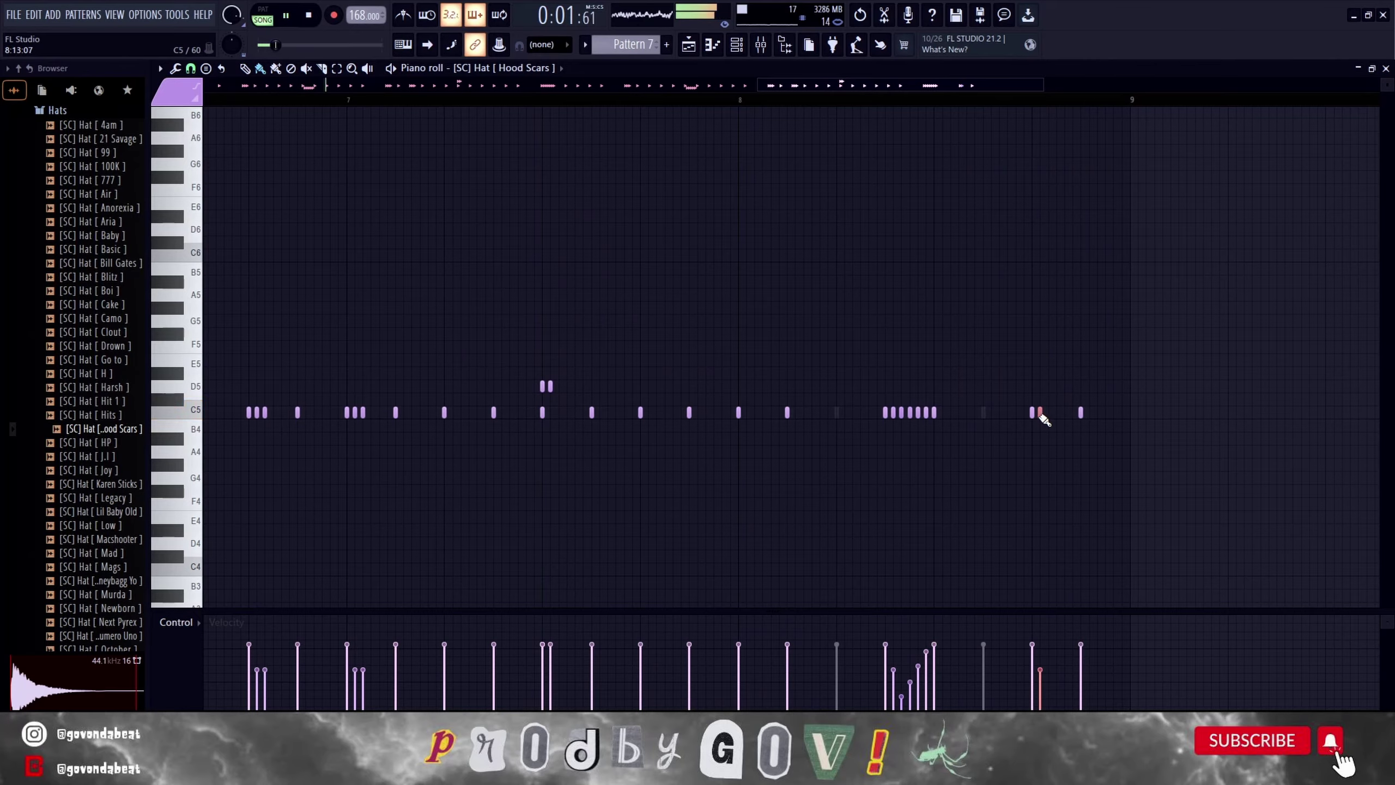
{"action": "scroll", "coordinate": [1037, 457], "scroll_direction": "down", "scroll_amount": 5}
Show the channel rack, browse the drum kit's 808 folder and add [SC] 808 [ Hard ] as a new channel.
{"action": "key", "text": "F6"}
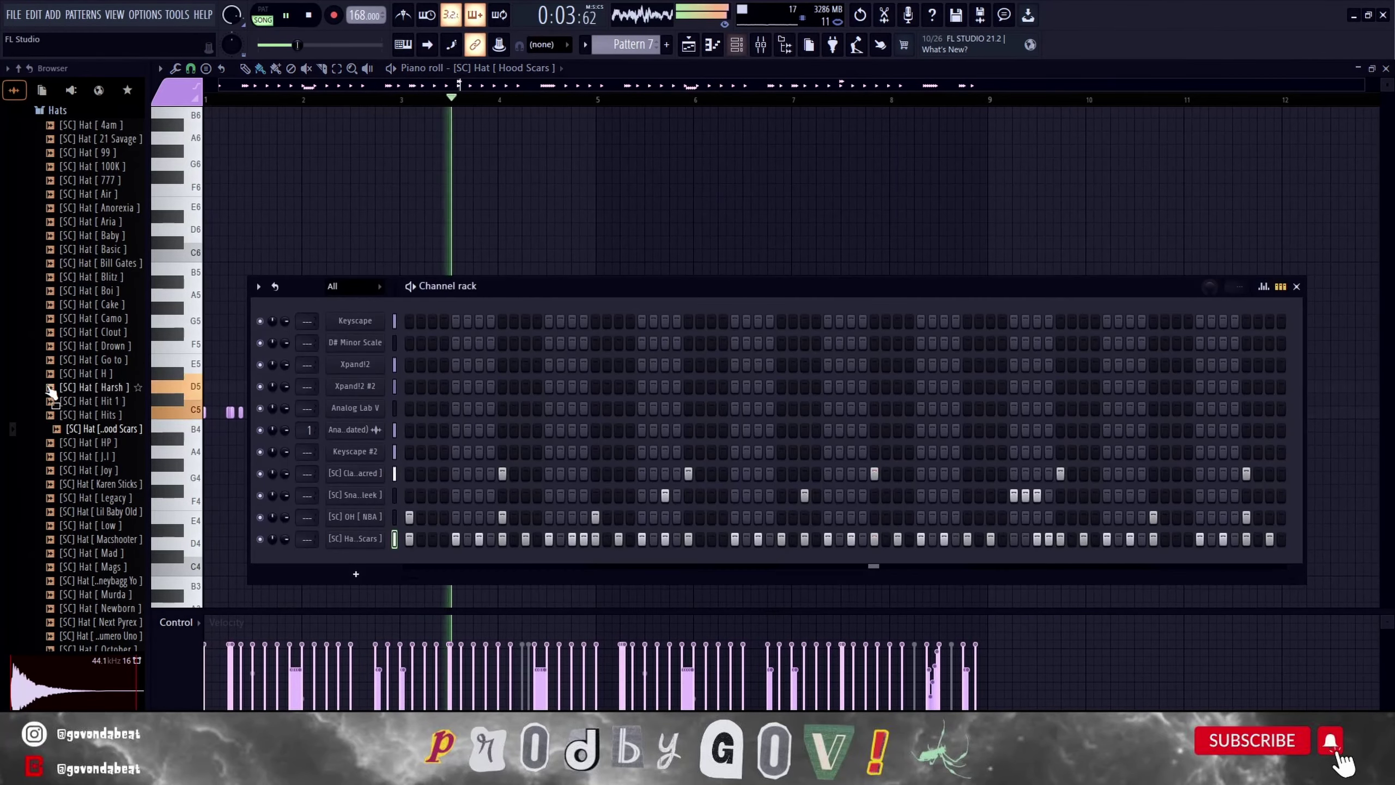
{"action": "scroll", "coordinate": [77, 341], "scroll_direction": "up", "scroll_amount": 3}
{"action": "scroll", "coordinate": [76, 340], "scroll_direction": "up", "scroll_amount": 3}
{"action": "left_click", "coordinate": [74, 387]}
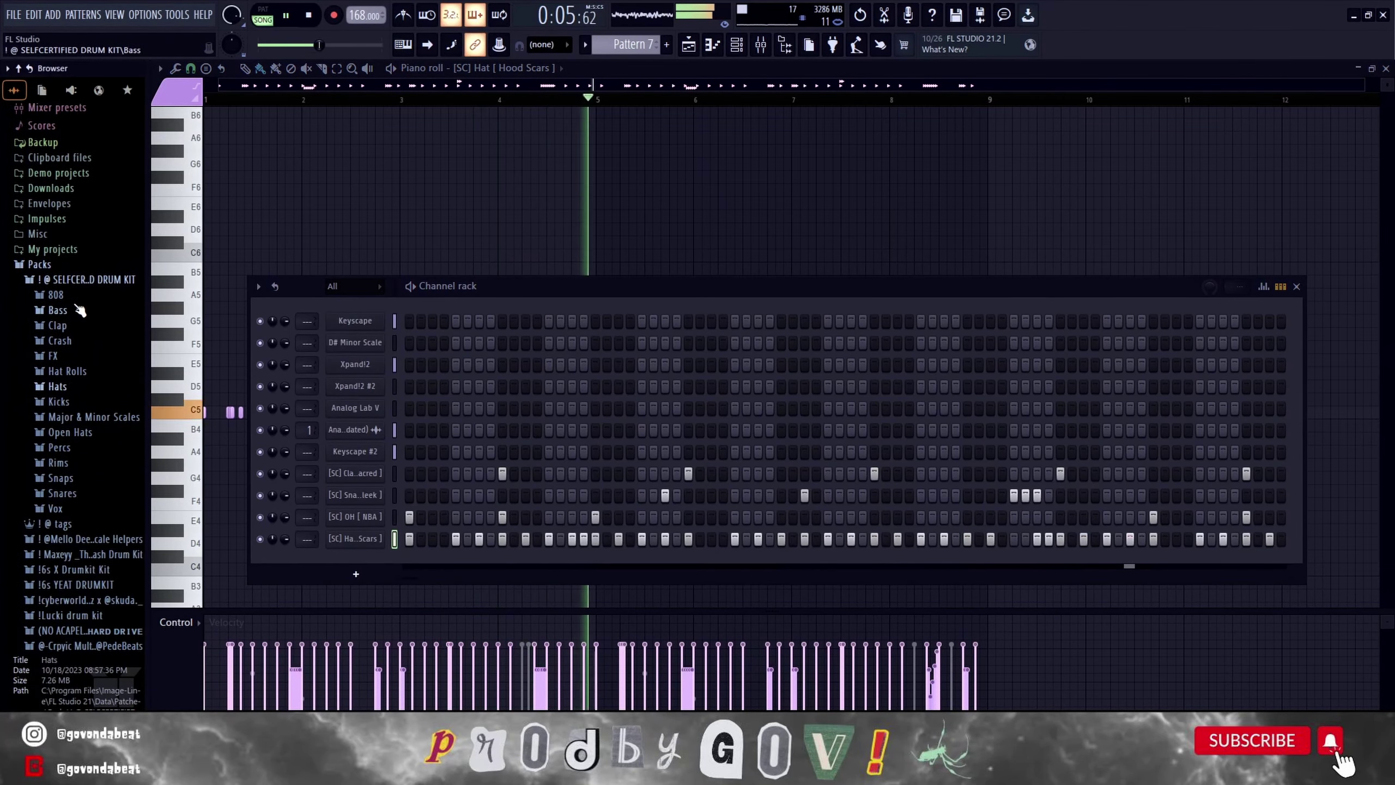
{"action": "left_click", "coordinate": [56, 295]}
{"action": "scroll", "coordinate": [101, 466], "scroll_direction": "down", "scroll_amount": 4}
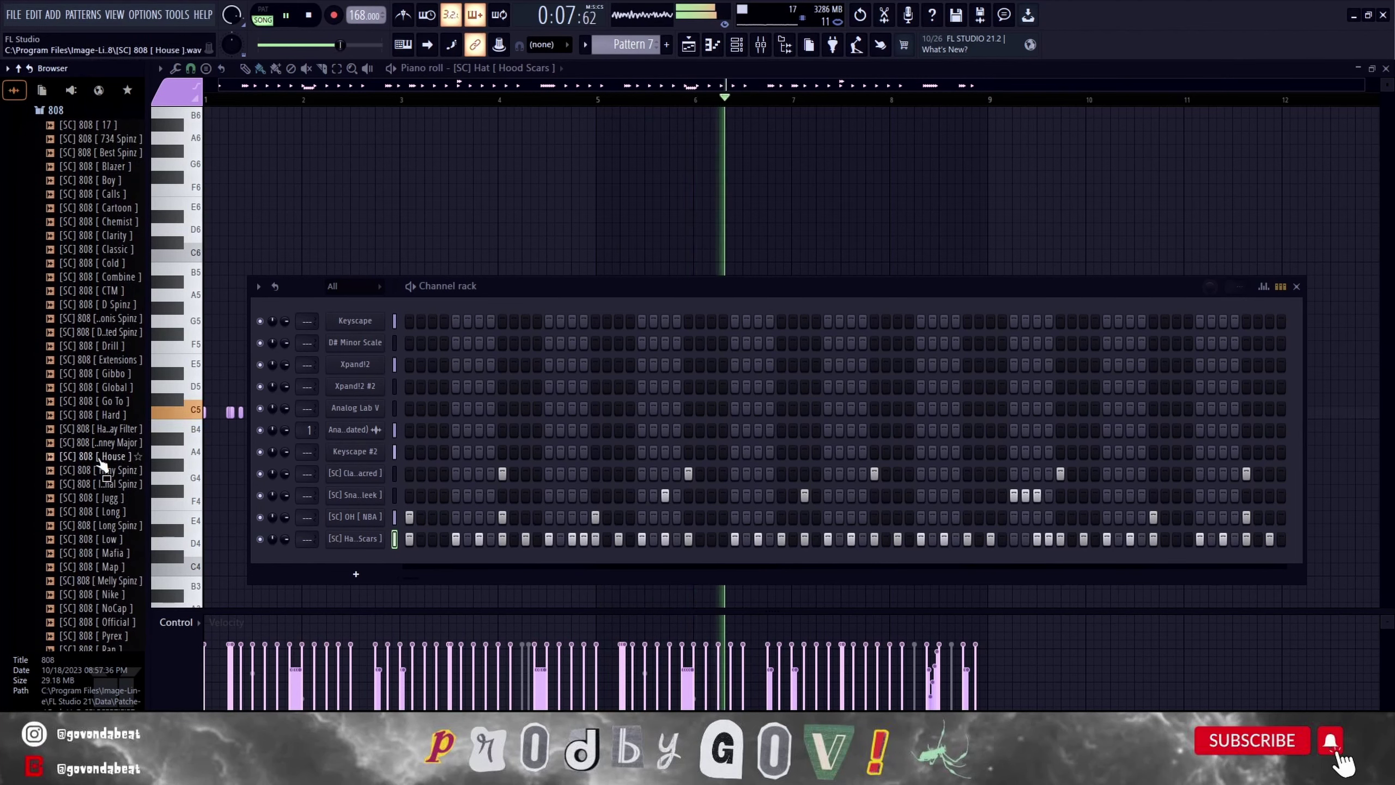
{"action": "left_click_drag", "start_coordinate": [100, 414], "coordinate": [371, 572]}
Enable the 808 channel's volume envelope with full hold and check its miscellaneous and sample settings.
{"action": "left_click", "coordinate": [282, 237]}
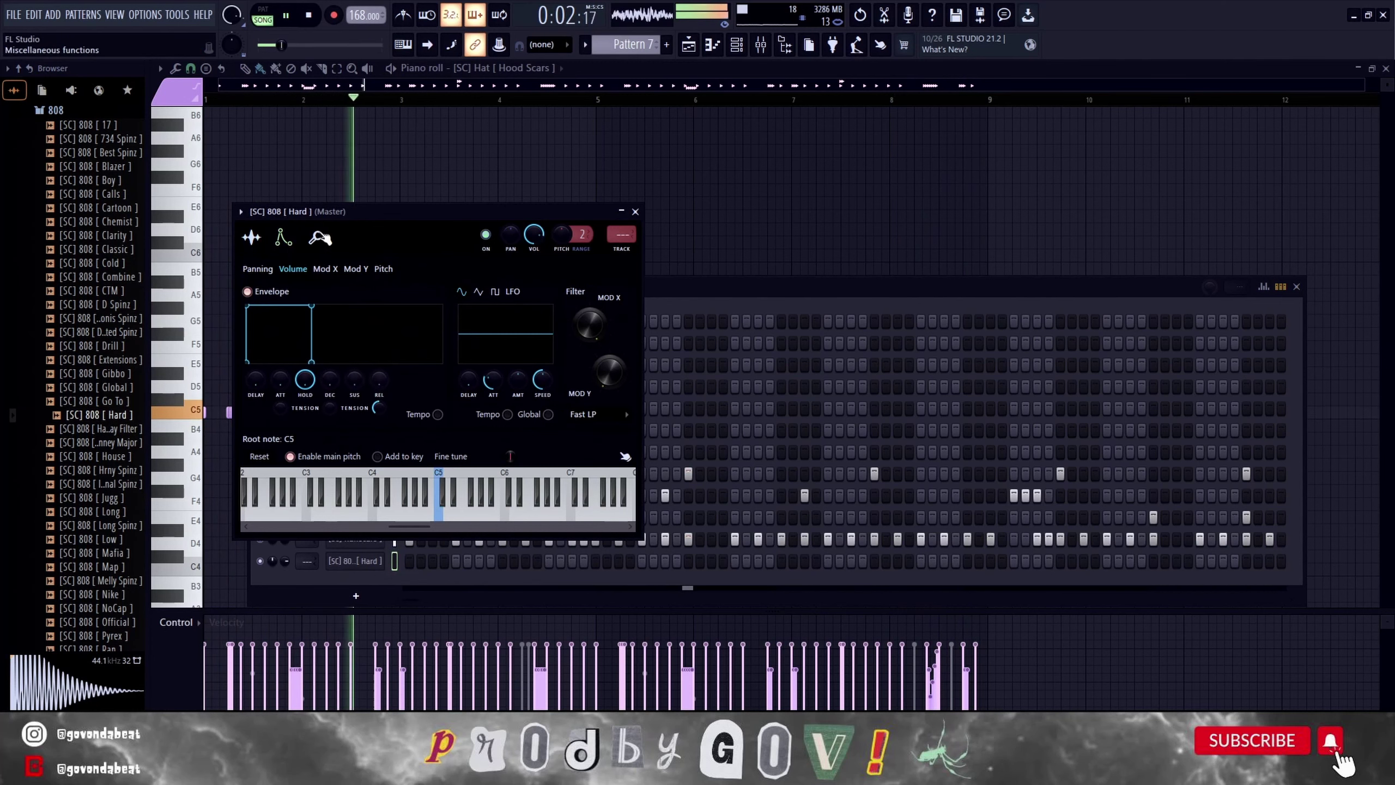
{"action": "left_click", "coordinate": [321, 237]}
{"action": "left_click", "coordinate": [252, 238]}
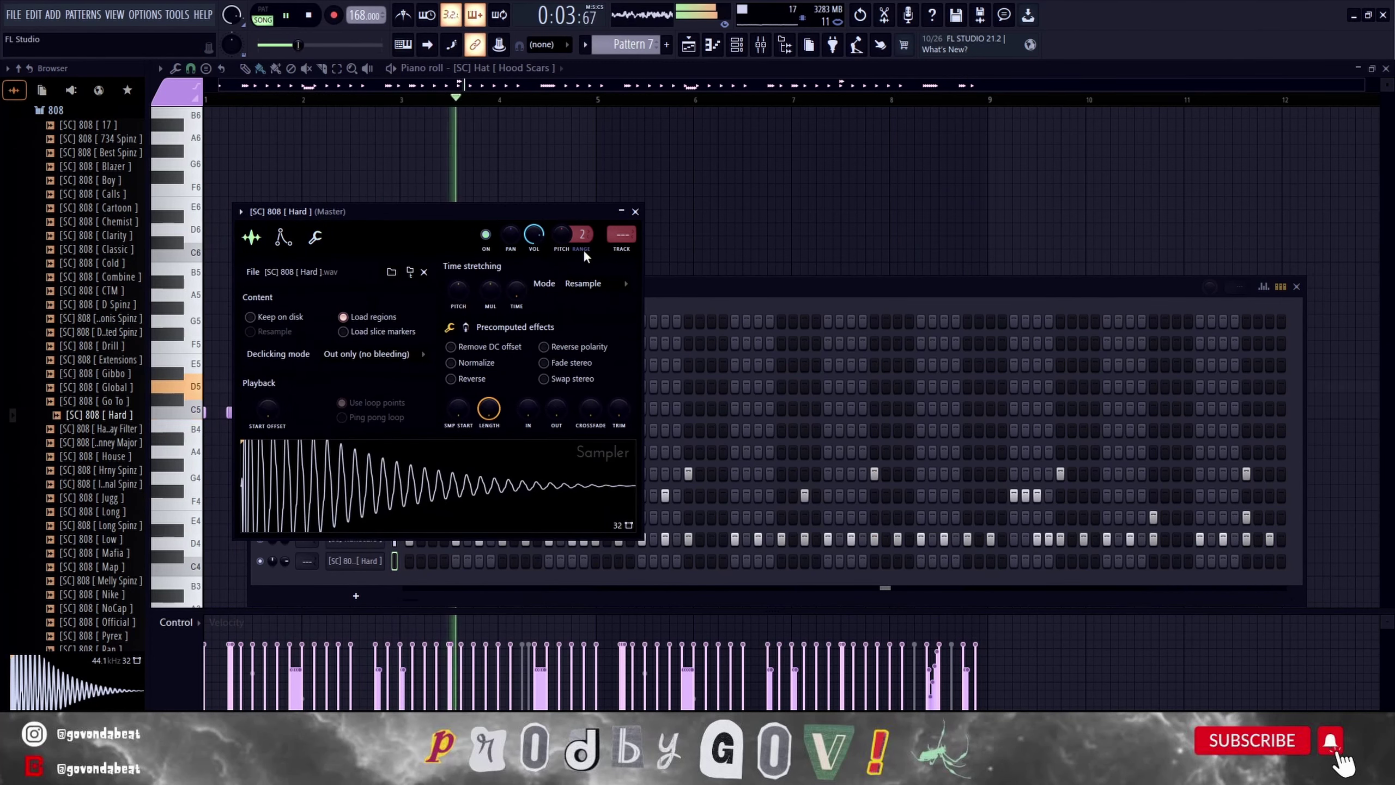
{"action": "left_click", "coordinate": [635, 211]}
Open the 808 Hard channel in the piano roll with a D#5 note at bar 1's start and set the snap to 1/2 beat.
{"action": "right_click", "coordinate": [382, 570]}
{"action": "left_click", "coordinate": [418, 541]}
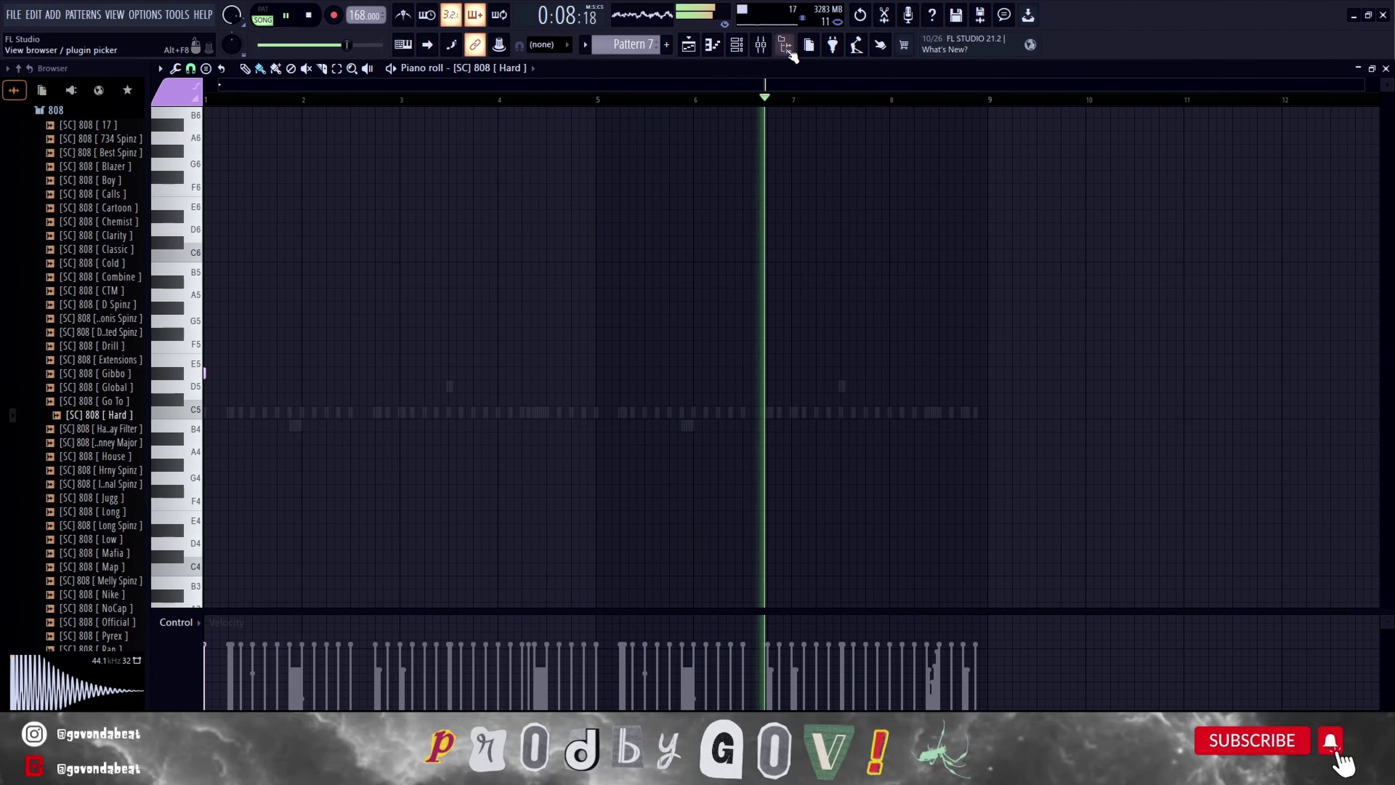
{"action": "left_click", "coordinate": [737, 45]}
{"action": "left_click", "coordinate": [748, 51]}
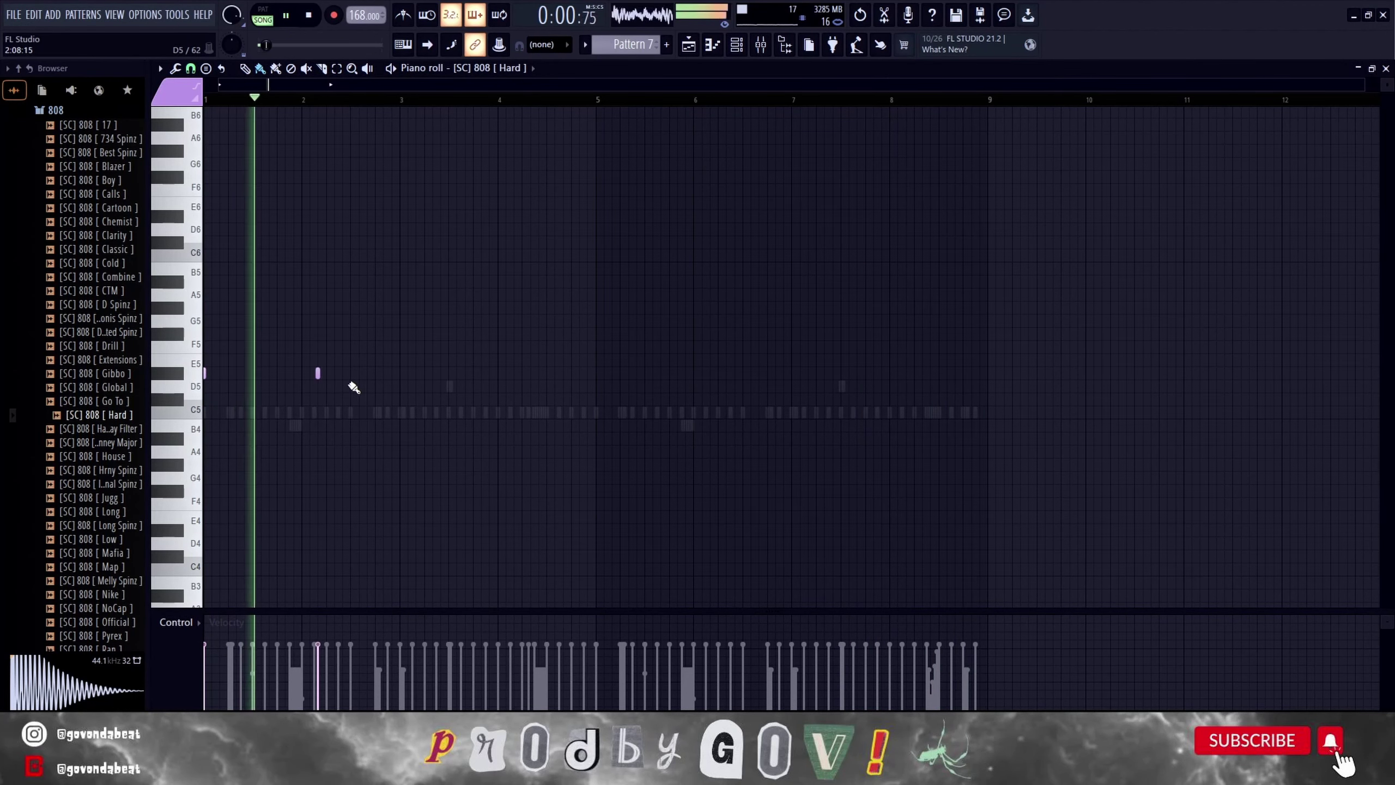
{"action": "left_click", "coordinate": [247, 70]}
{"action": "left_click", "coordinate": [198, 85]}
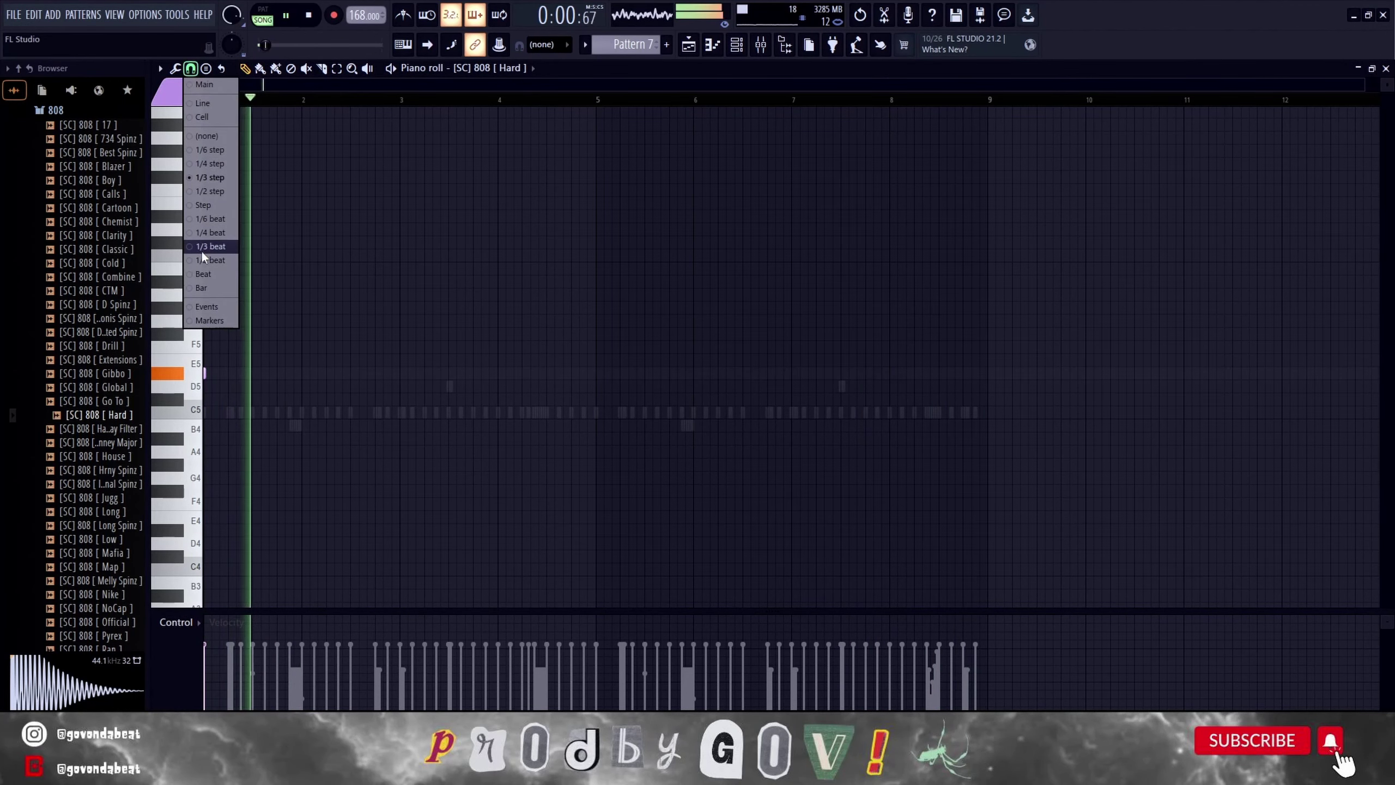
{"action": "left_click", "coordinate": [211, 260]}
Add D#5 808 notes at steps 7 and 13 of bar 1 and step 11 of bar 2.
{"action": "key", "text": "space"}
{"action": "left_click", "coordinate": [240, 375]}
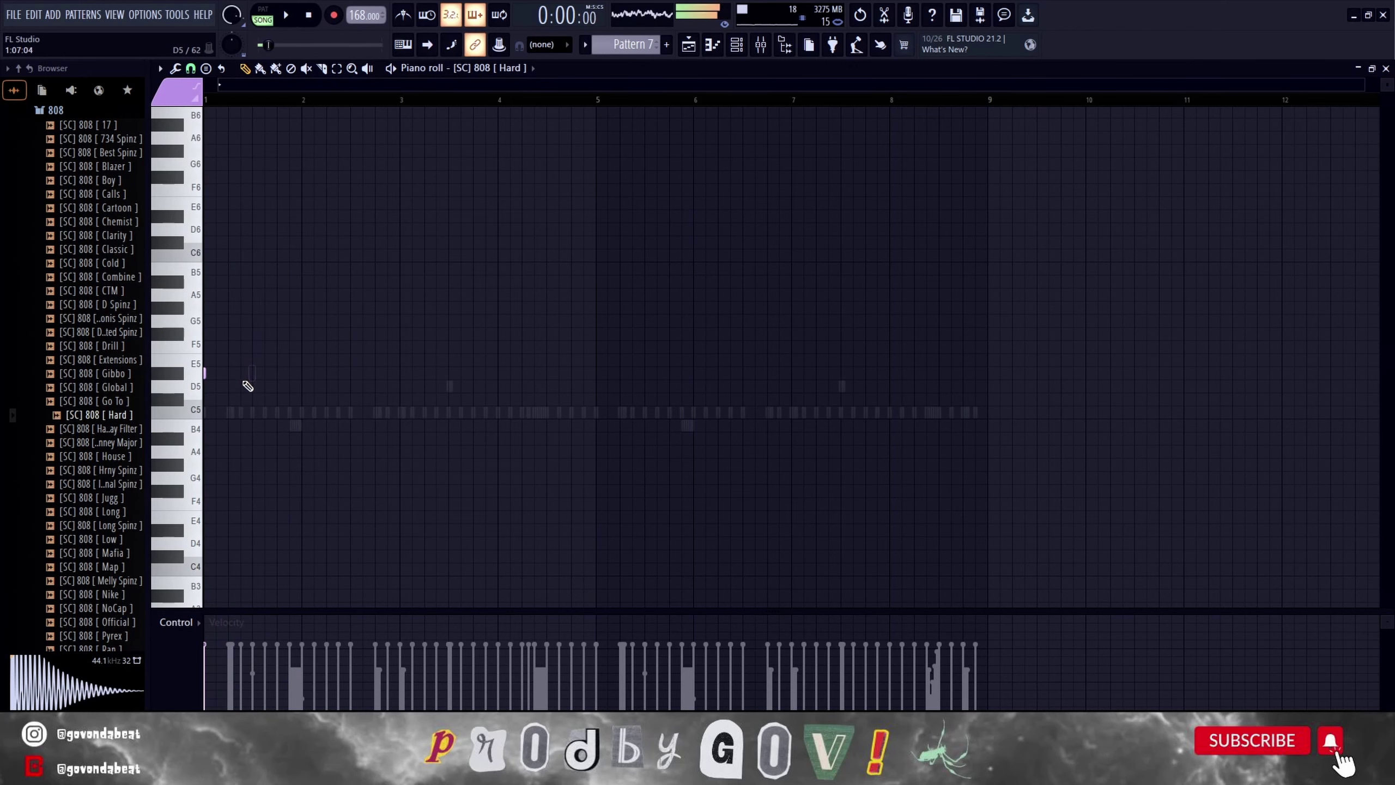
{"action": "left_click", "coordinate": [278, 375]}
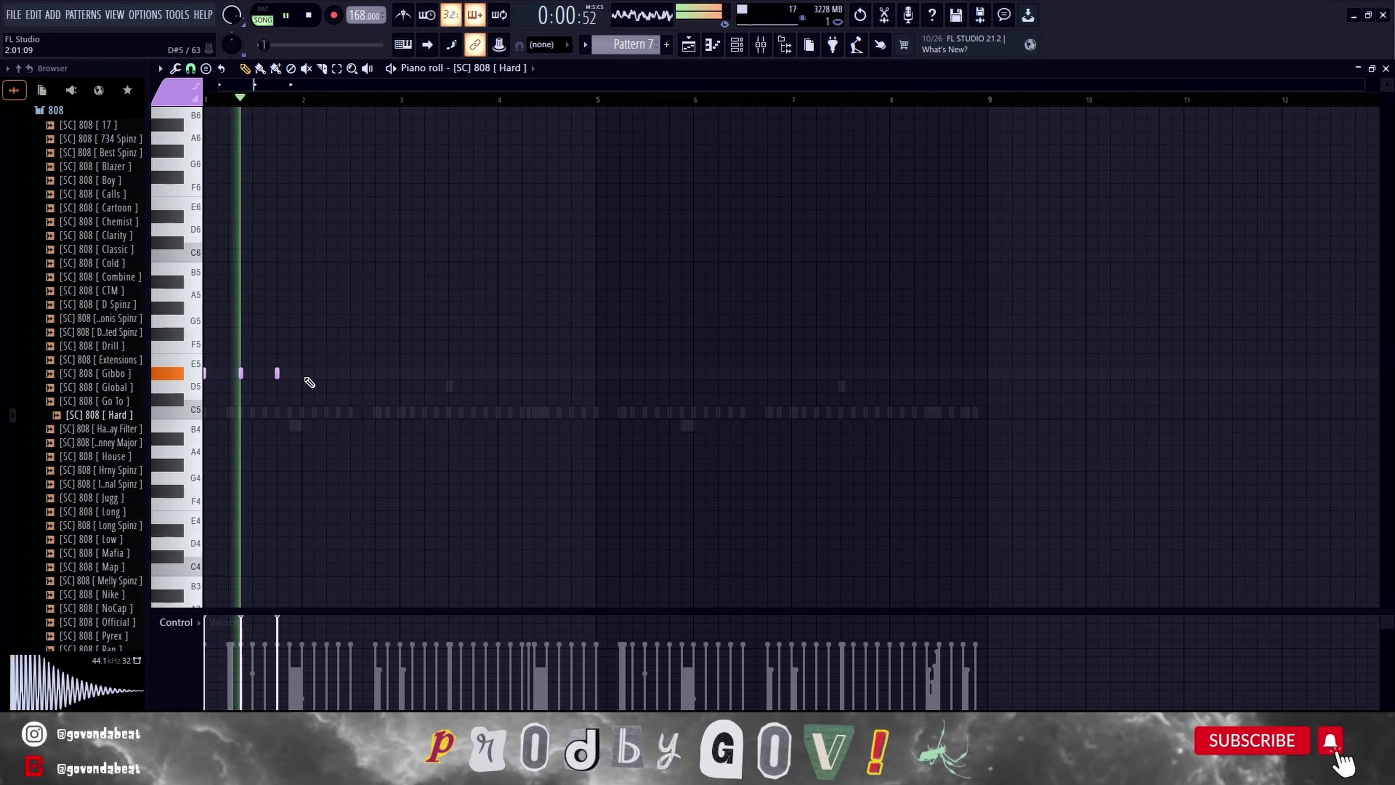
{"action": "left_click", "coordinate": [362, 375]}
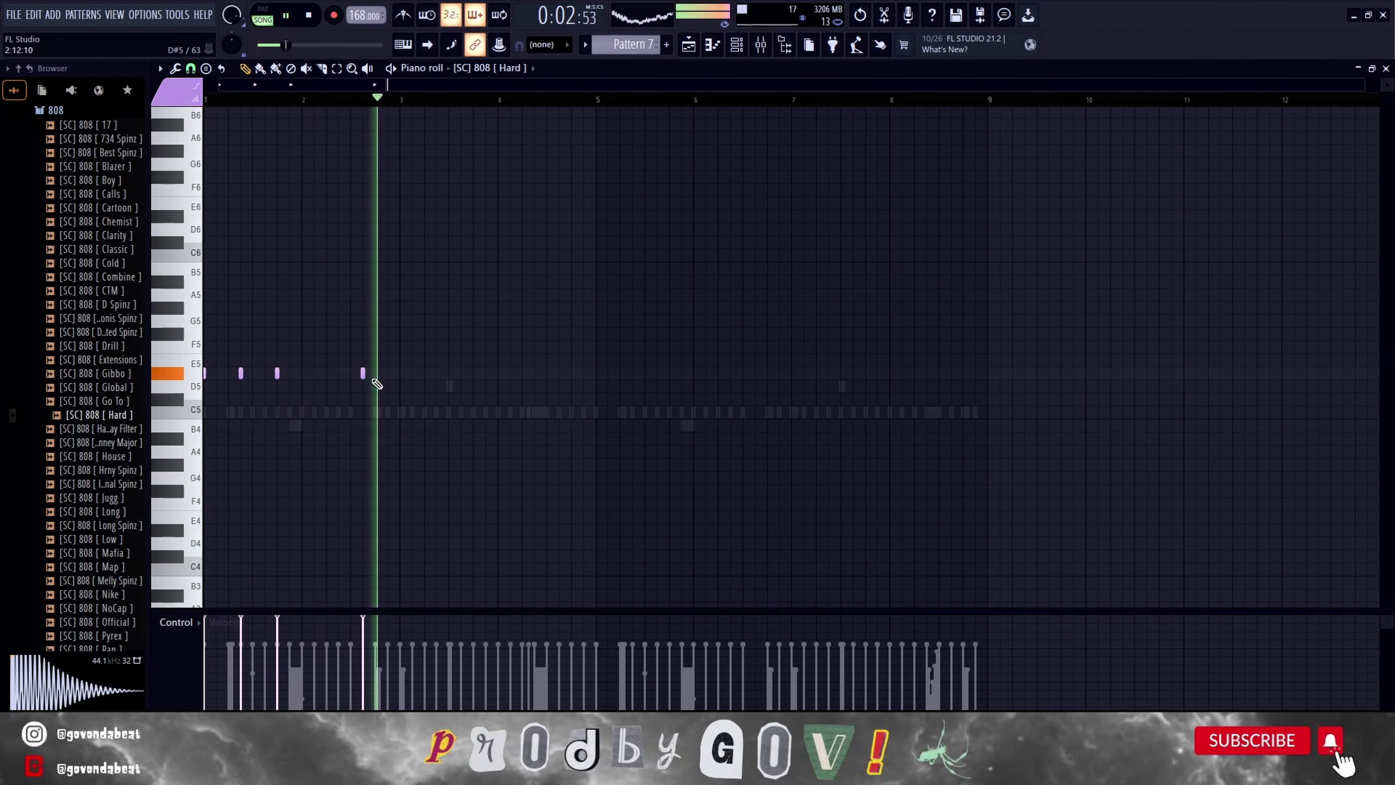
{"action": "key", "text": "space"}
Check the mixer, play the 808 pattern and adjust the 808 channel's volume to about 92%.
{"action": "key", "text": "F9"}
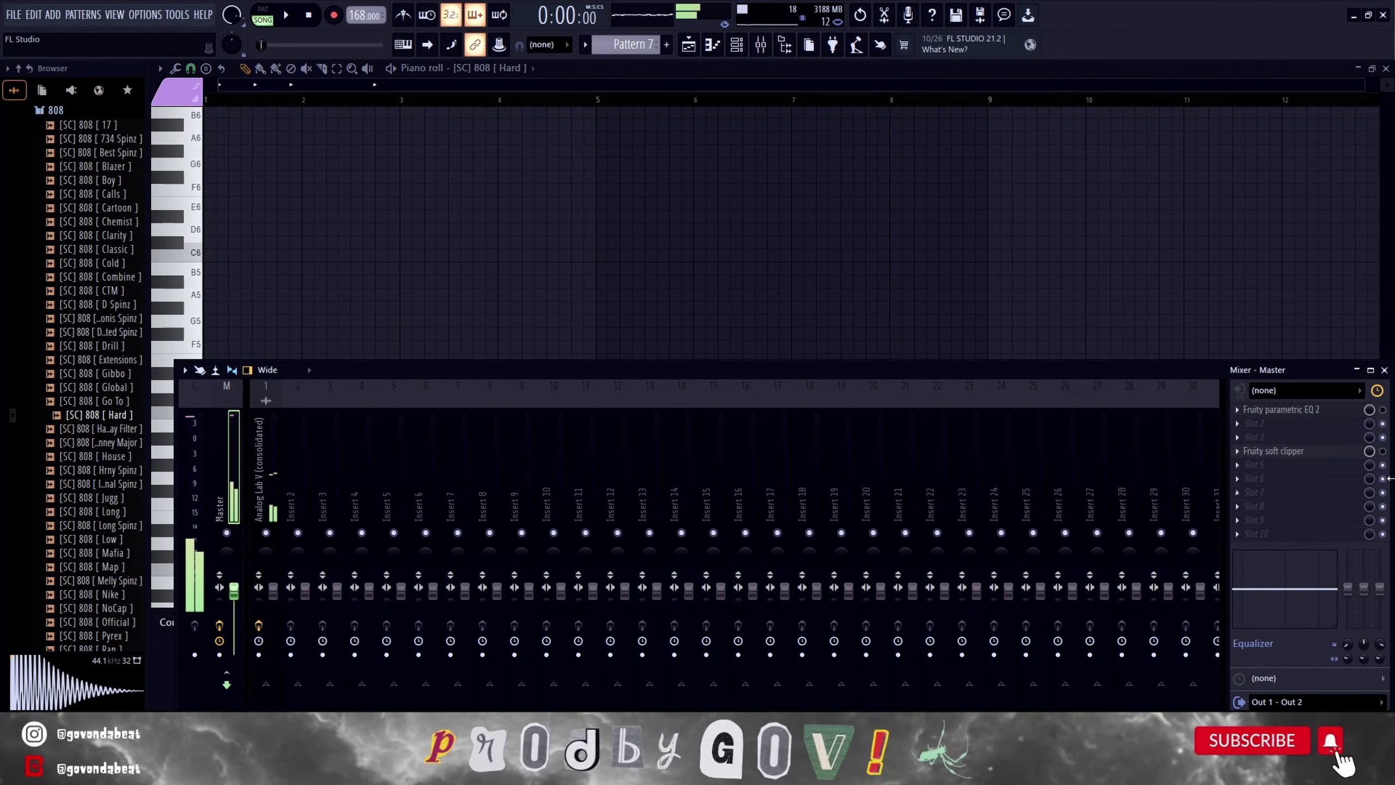
{"action": "left_click", "coordinate": [1384, 371]}
{"action": "key", "text": "space"}
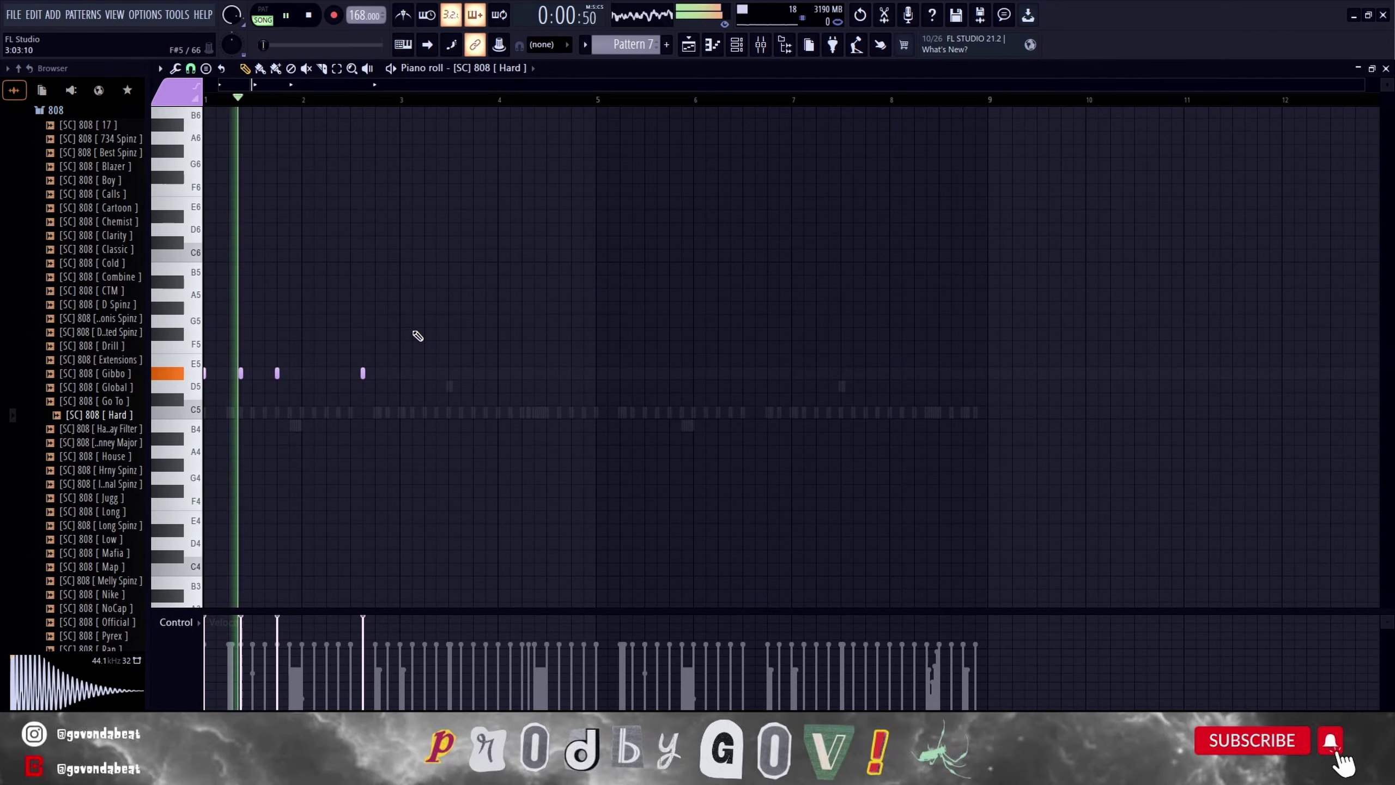
{"action": "scroll", "coordinate": [377, 385], "scroll_direction": "up", "scroll_amount": 1, "text": "ctrl"}
{"action": "key", "text": "space"}
{"action": "key", "text": "F6"}
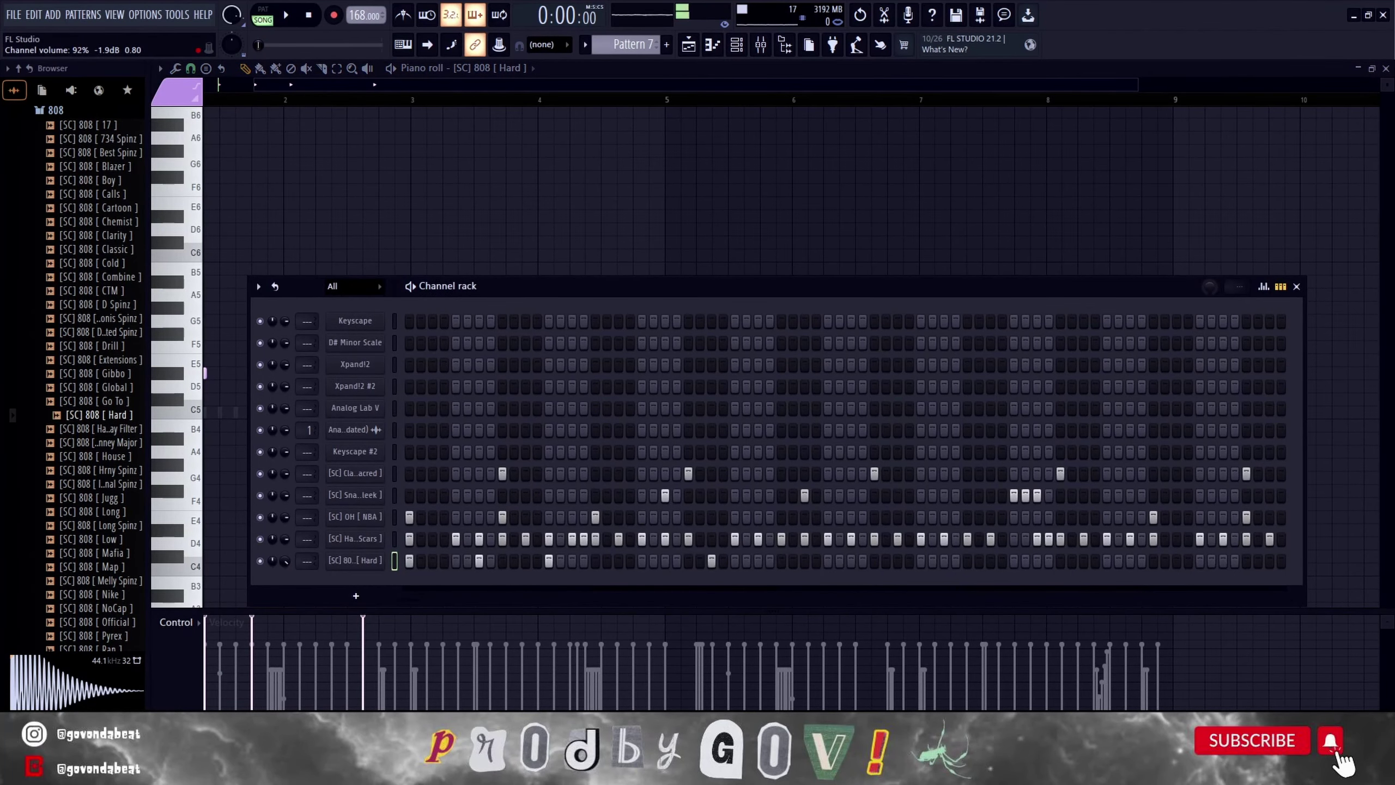
{"action": "left_click", "coordinate": [1296, 286]}
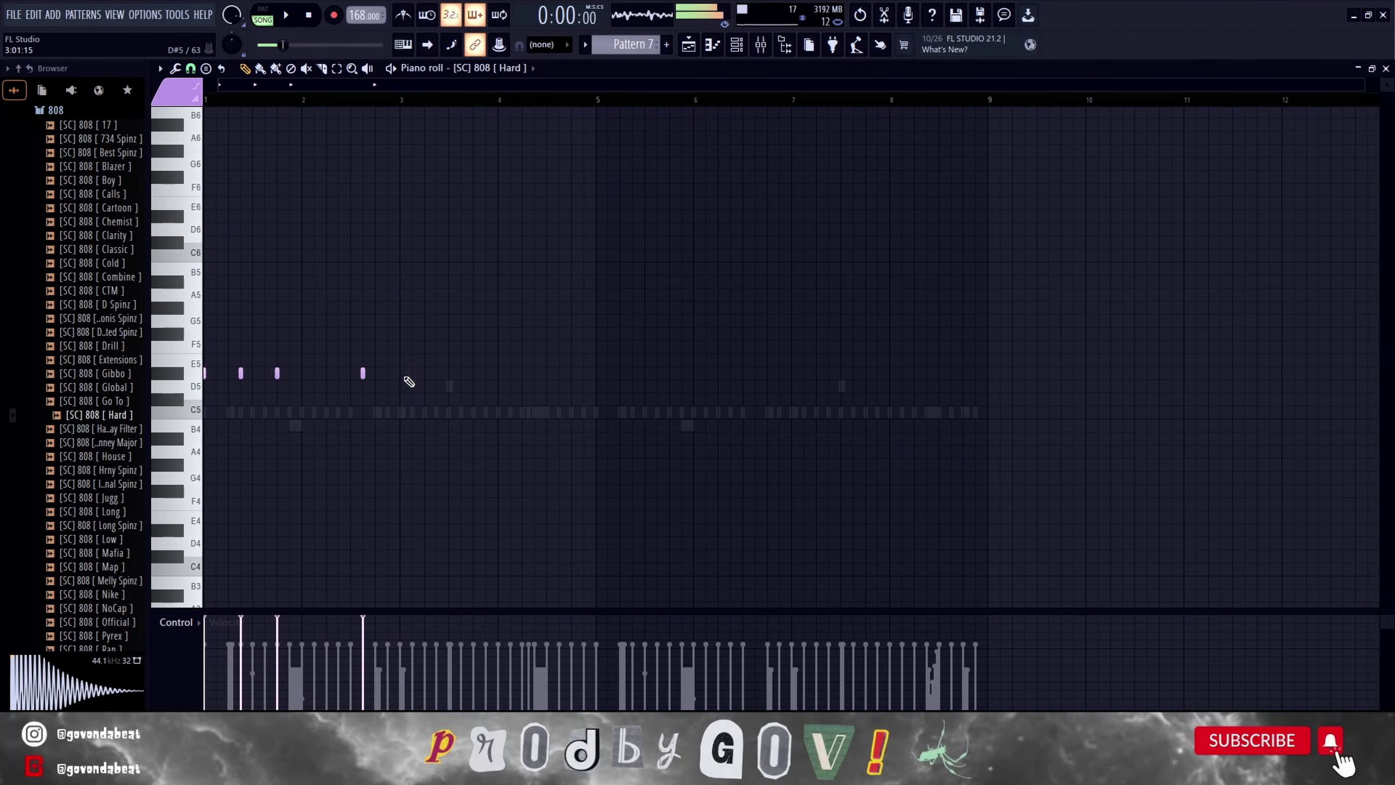
Add D#5 808 notes at steps 1 and 13 of bar 3 and steps 5 and 11 of bar 4.
{"action": "key", "text": "space"}
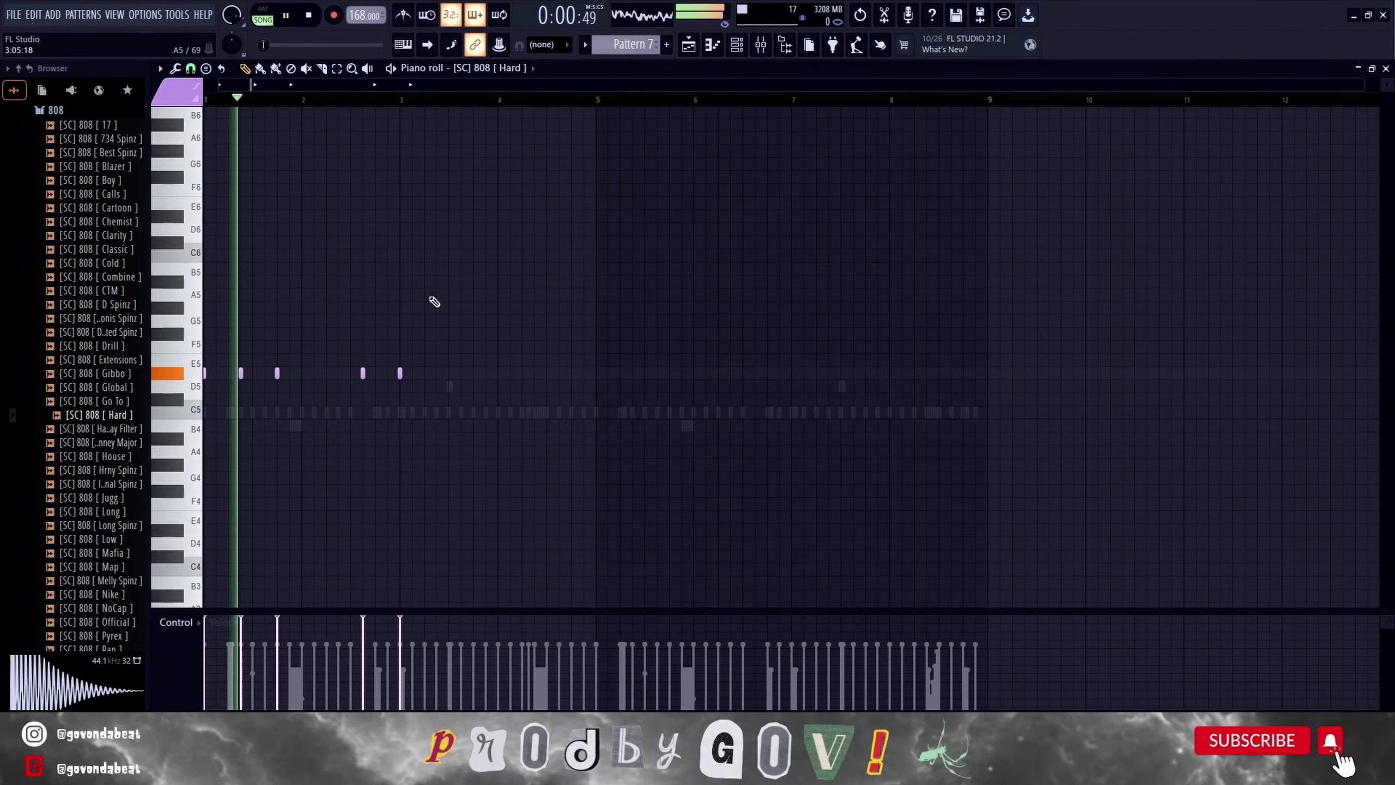
{"action": "left_click", "coordinate": [474, 373]}
{"action": "left_click", "coordinate": [521, 373]}
{"action": "left_click", "coordinate": [557, 374]}
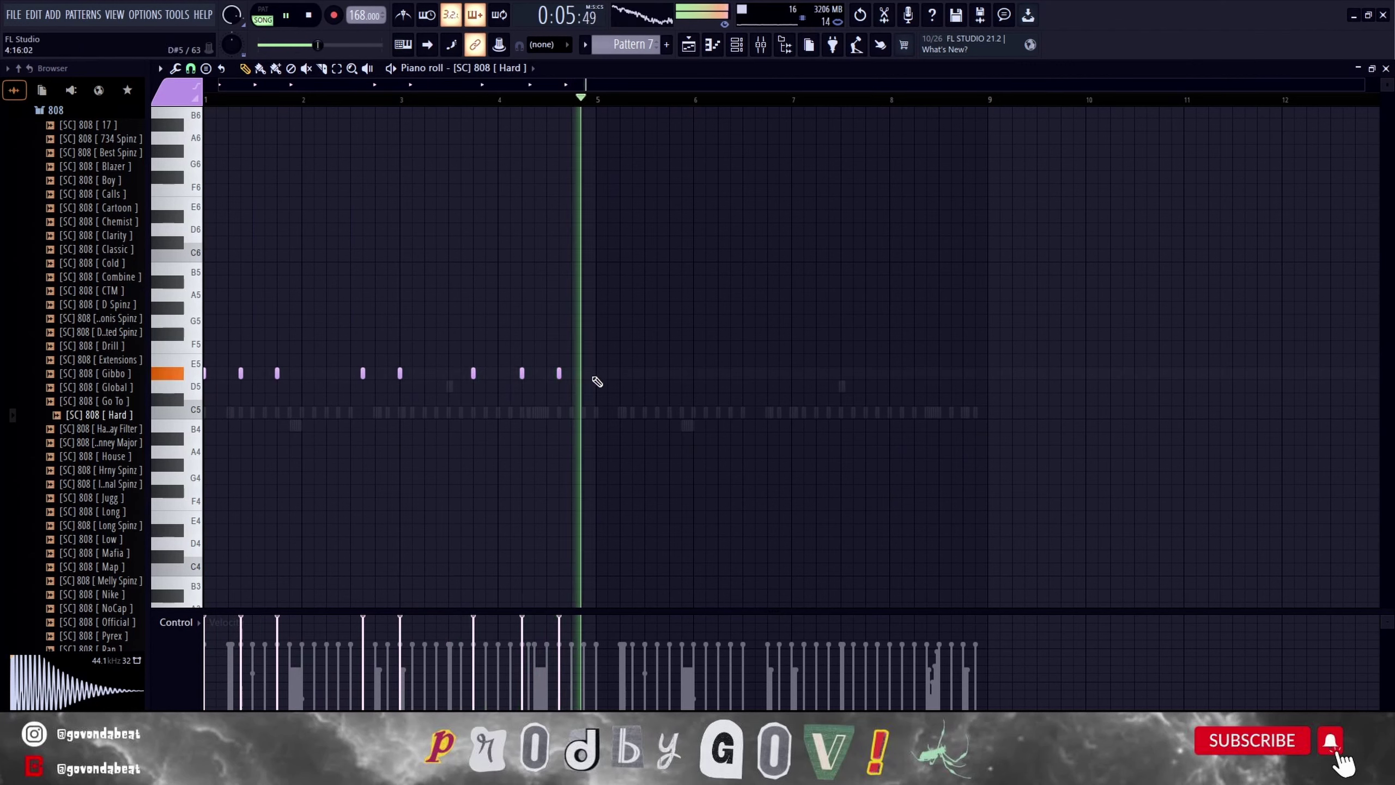
Duplicate the four-bar 808 pattern into bars 5–8 and extend all notes with quick legato.
{"action": "key", "text": "space"}
{"action": "left_click_drag", "start_coordinate": [595, 105], "coordinate": [205, 105]}
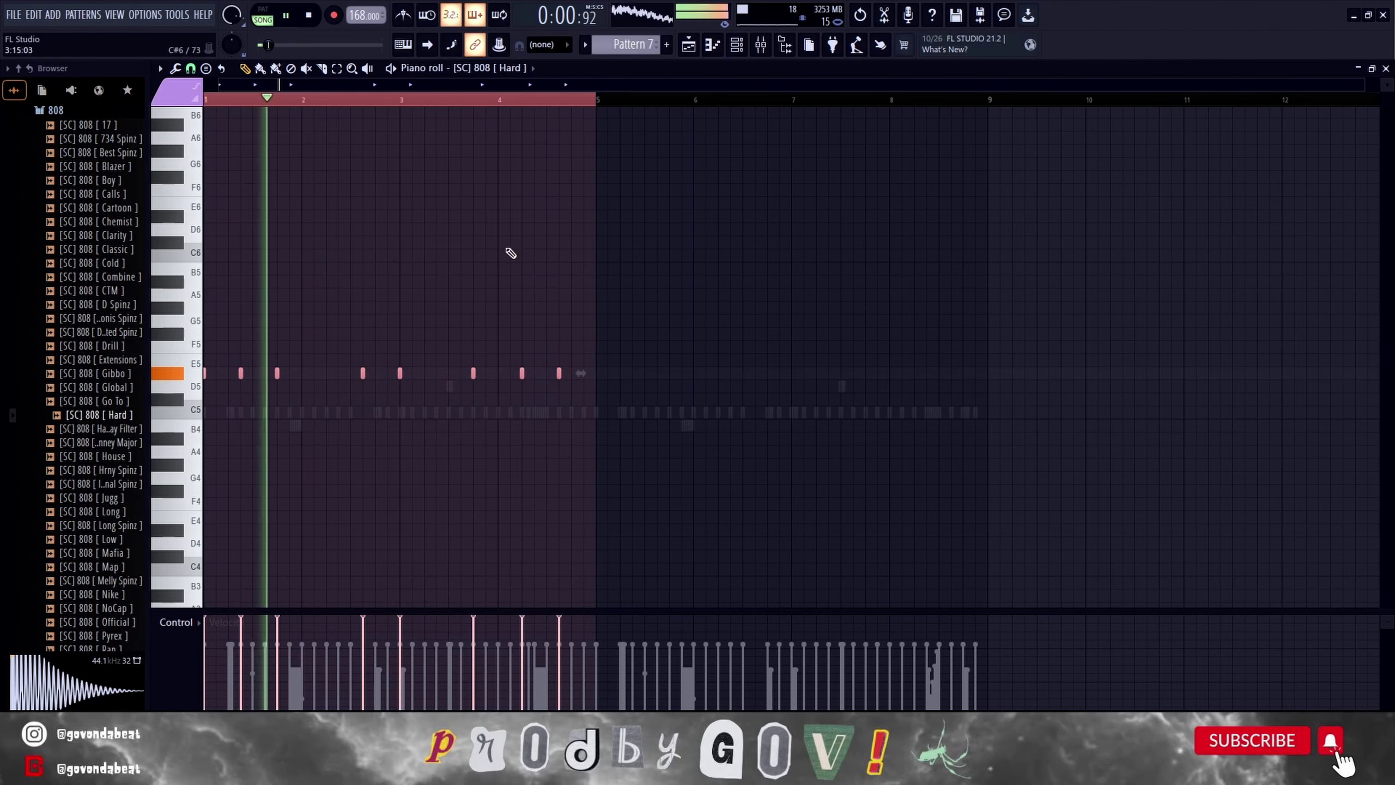
{"action": "key", "text": "ctrl+b"}
{"action": "key", "text": "ctrl+d"}
{"action": "key", "text": "ctrl+l"}
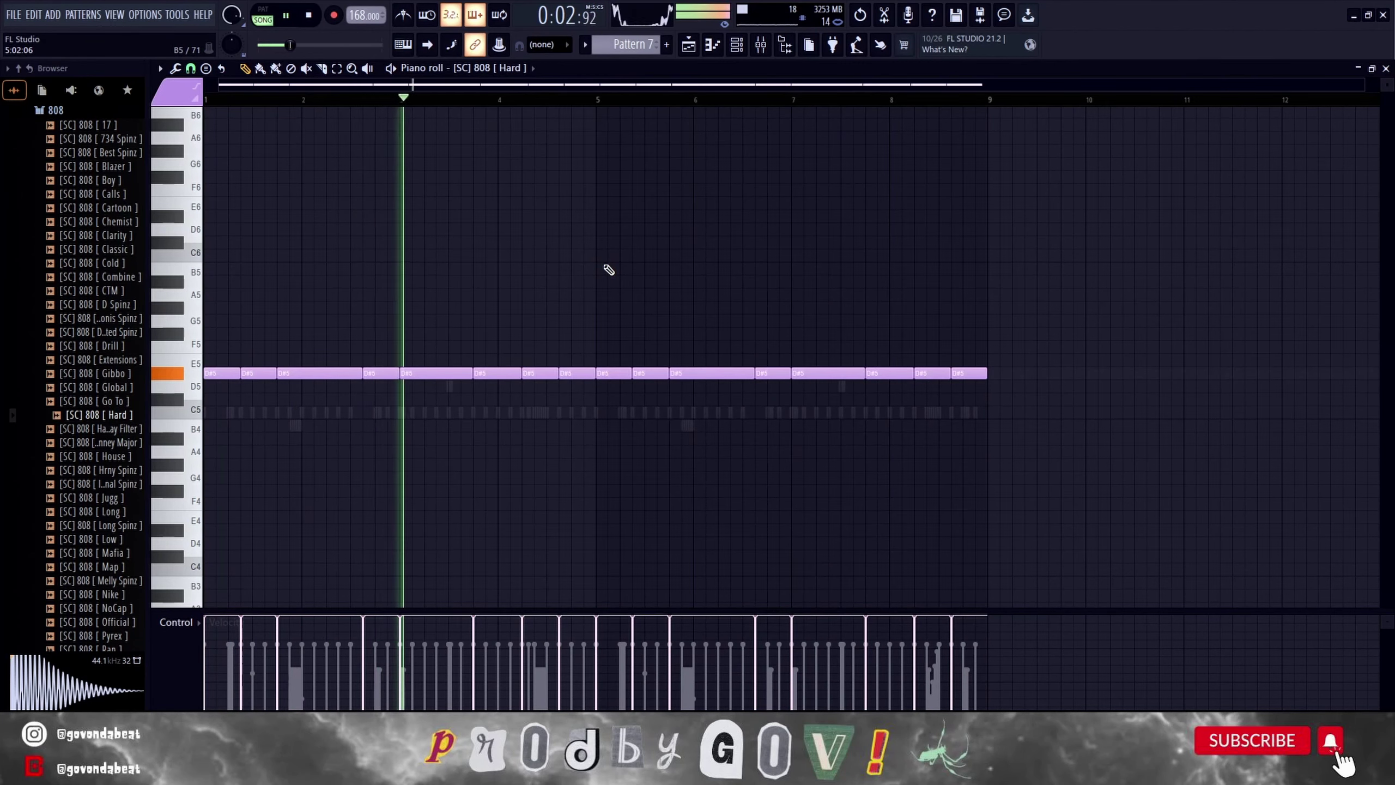
Move bar 4's last 808 note up to F#5, play it back and close the piano roll.
{"action": "left_click_drag", "start_coordinate": [580, 374], "coordinate": [582, 334]}
{"action": "key", "text": "space"}
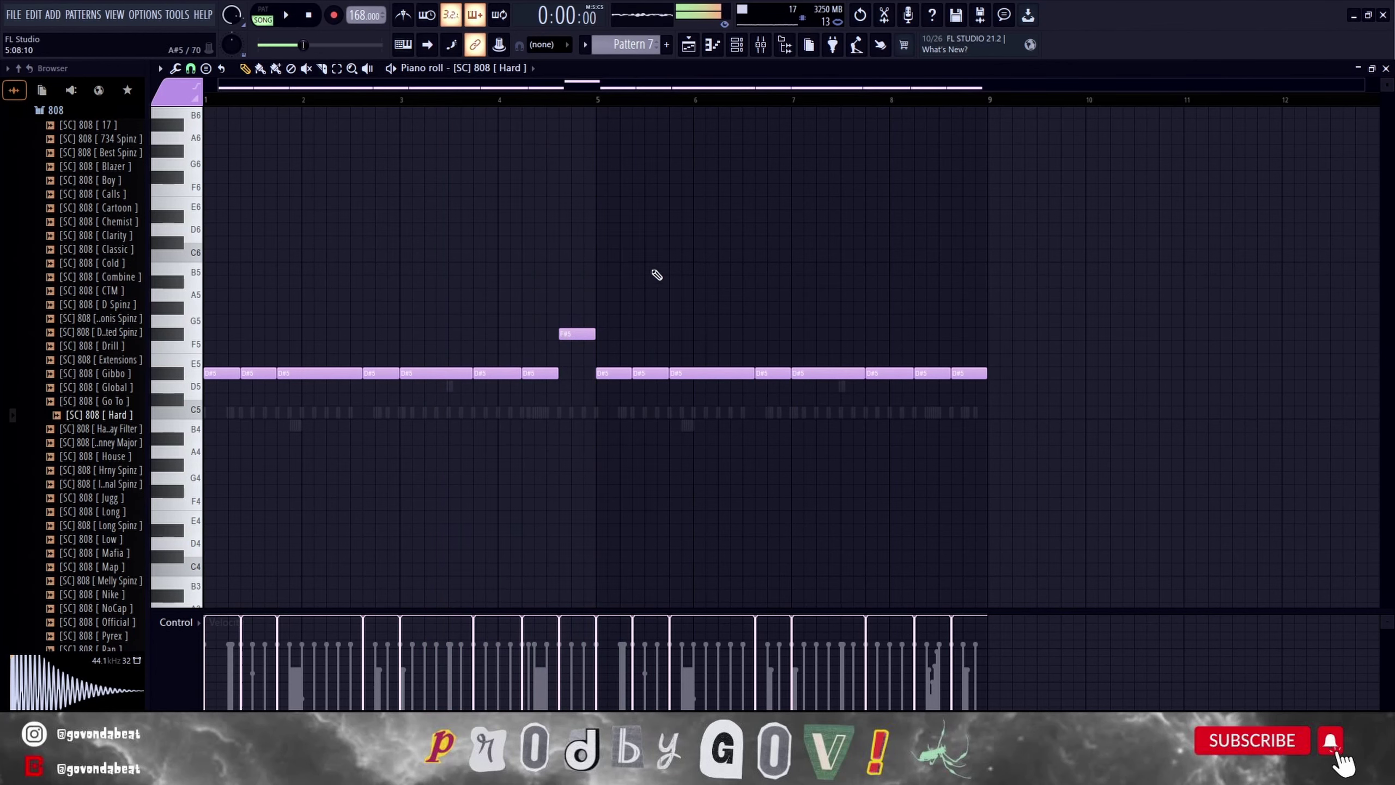
{"action": "key", "text": "space"}
{"action": "left_click", "coordinate": [1383, 70]}
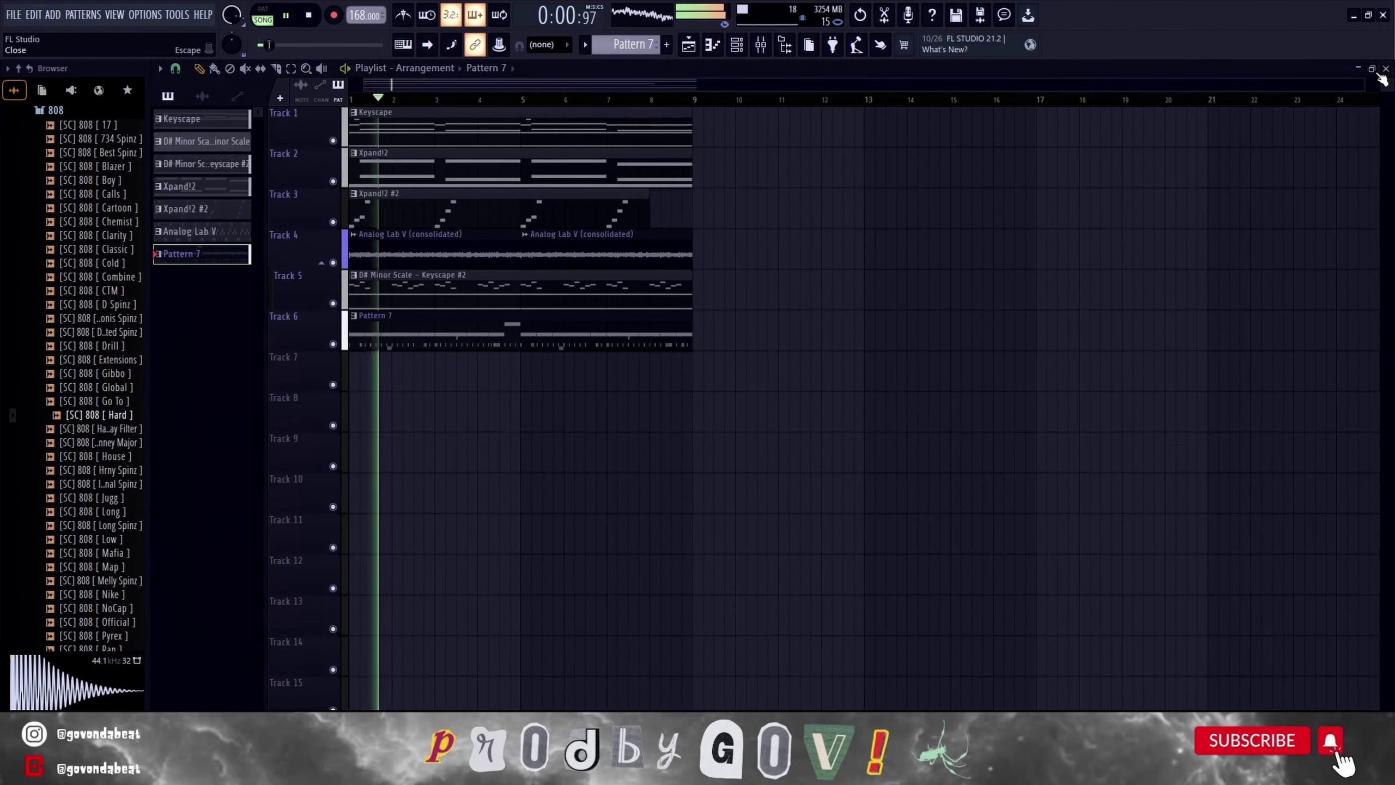
Check the D# Minor Scale pattern's notes, raise Pattern 7's 808 note at step 5 of bar 8 to A5 and close the piano roll.
{"action": "double_click", "coordinate": [193, 149]}
{"action": "scroll", "coordinate": [335, 351], "scroll_direction": "up", "scroll_amount": 3}
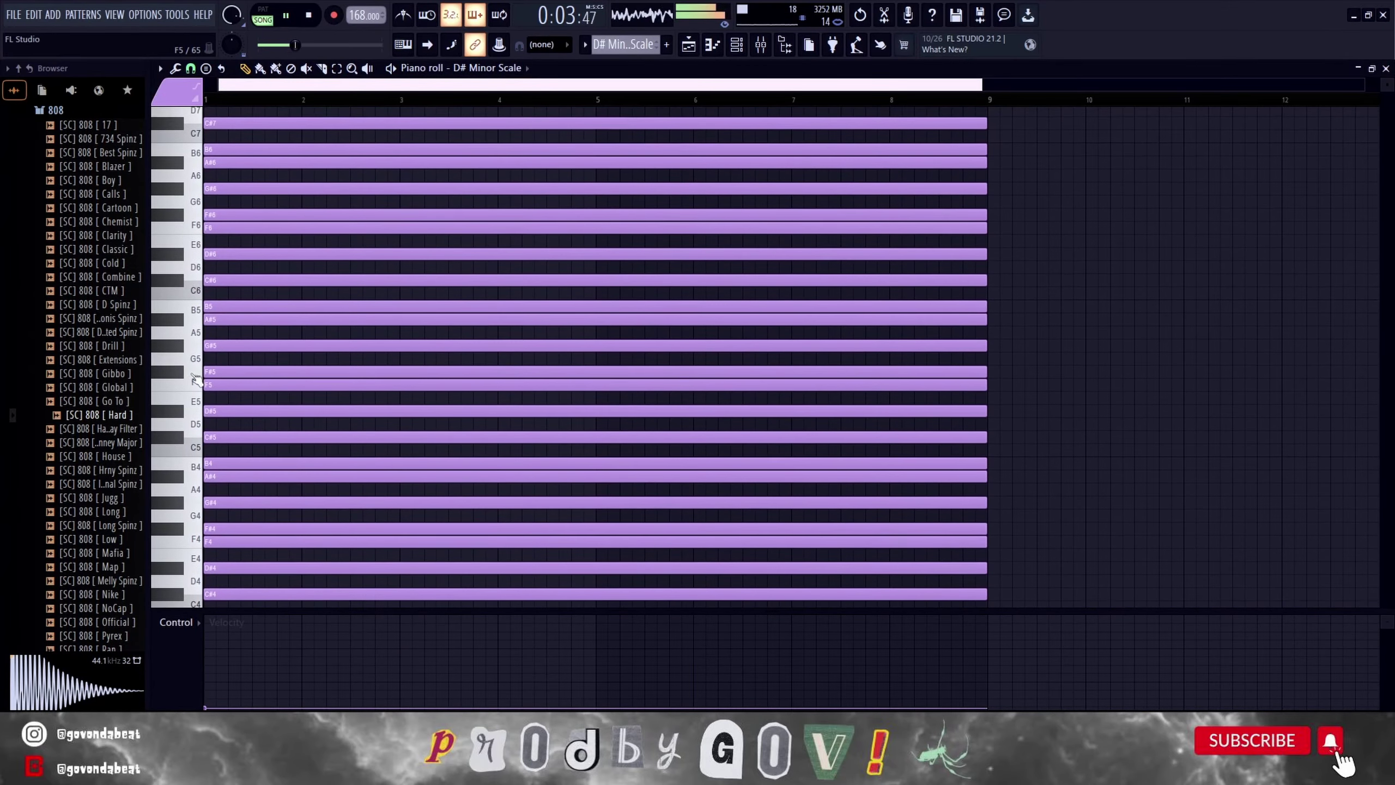
{"action": "left_click", "coordinate": [1386, 68]}
{"action": "double_click", "coordinate": [461, 343]}
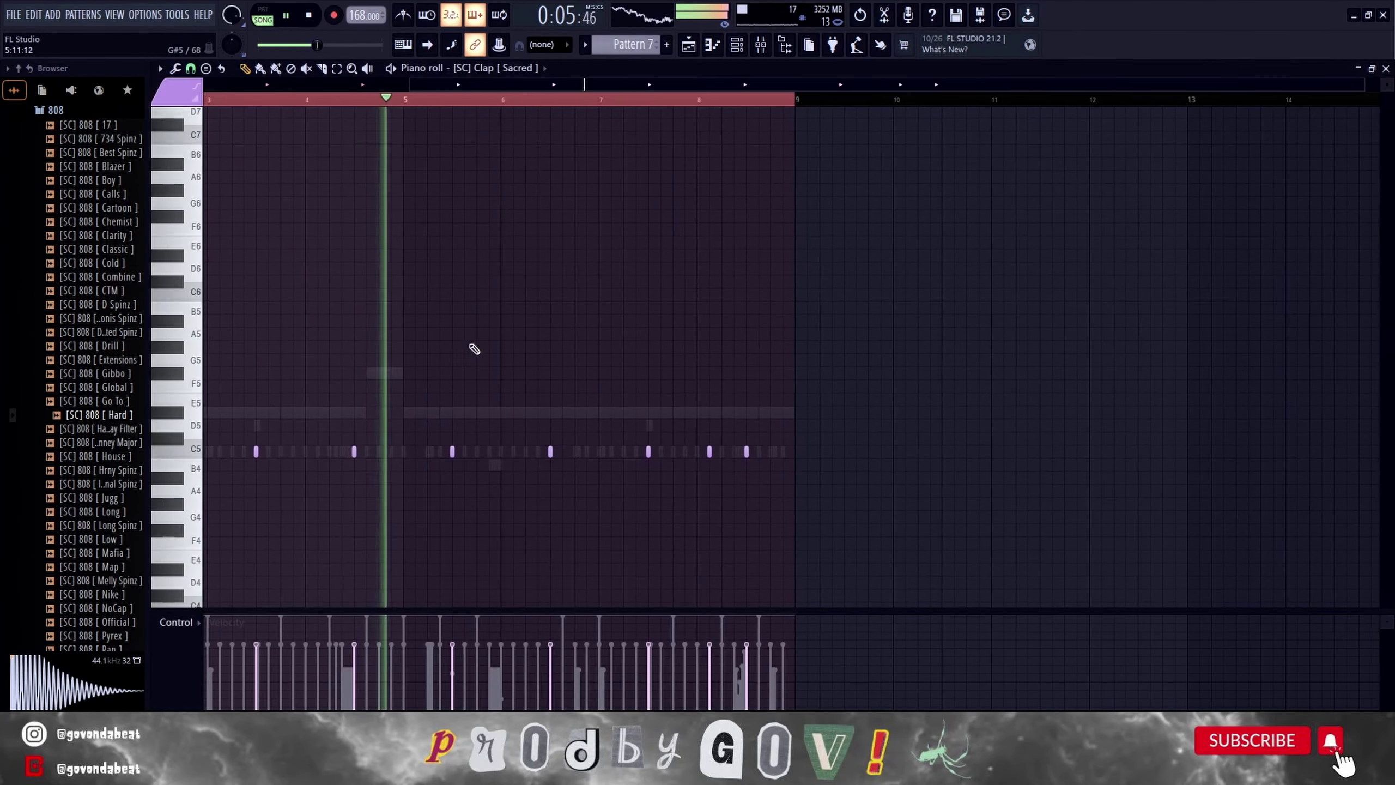
{"action": "left_click", "coordinate": [523, 65]}
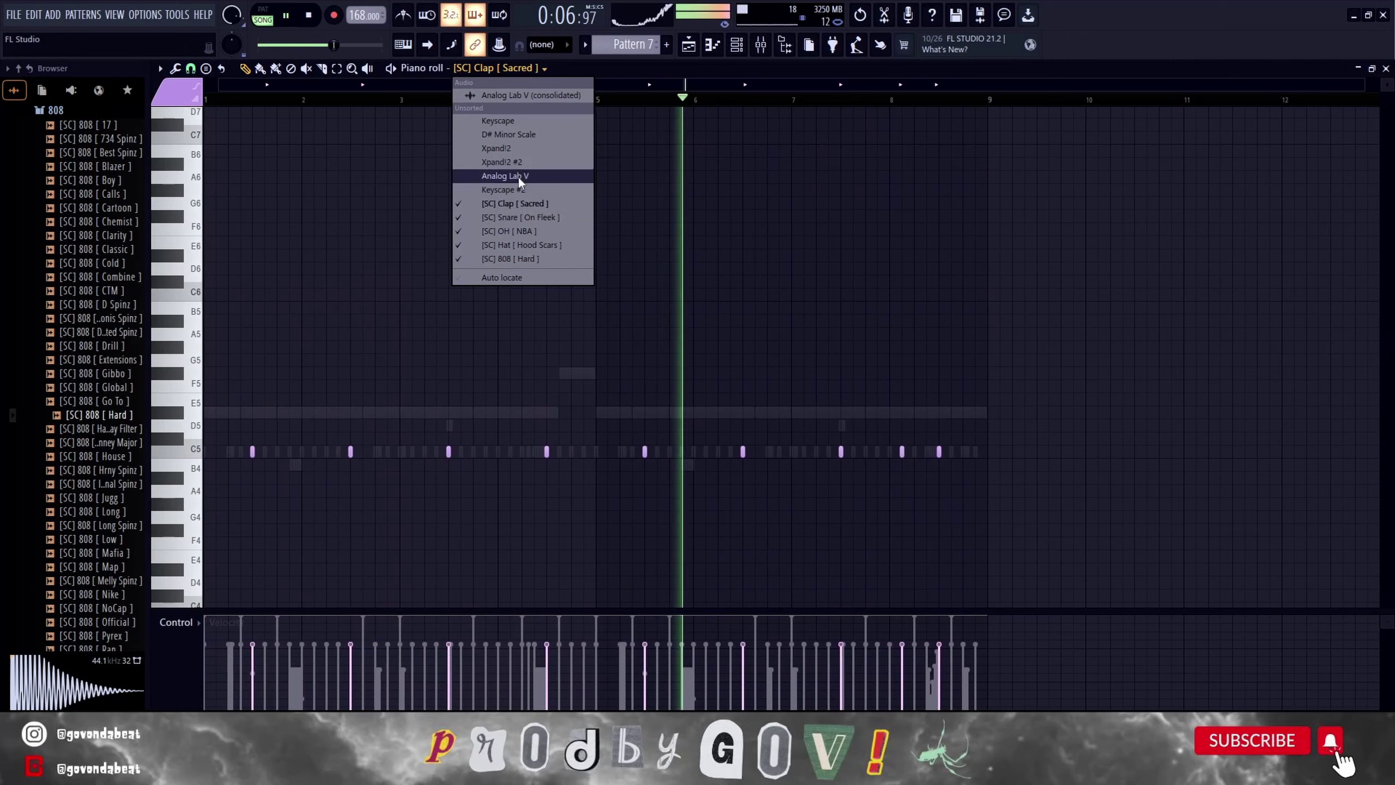
{"action": "left_click", "coordinate": [521, 257]}
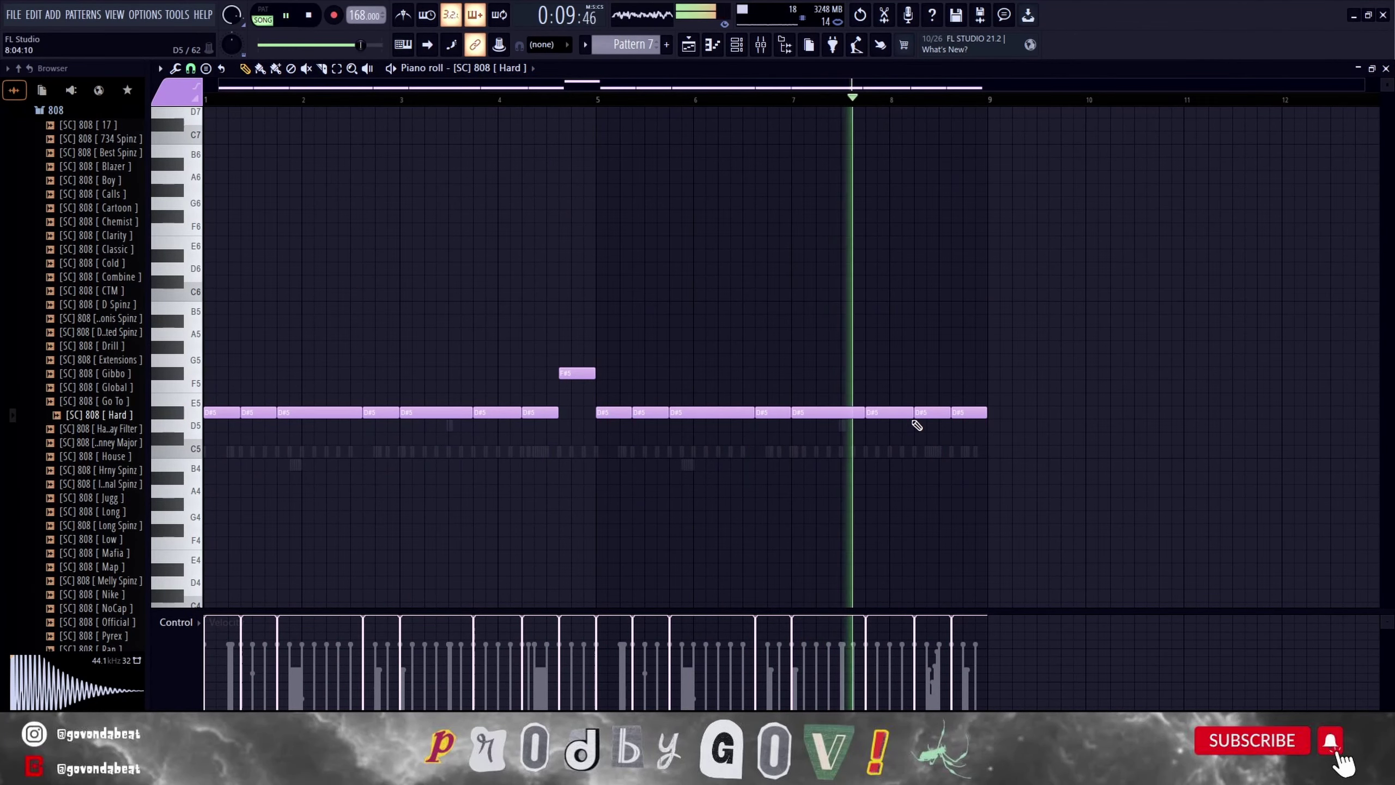
{"action": "left_click_drag", "start_coordinate": [931, 407], "coordinate": [932, 331]}
{"action": "left_click", "coordinate": [1386, 68]}
Recheck the notes in the D# Minor Scale pattern and reopen Pattern 7's 808 [ Hard ] notes in the piano roll.
{"action": "double_click", "coordinate": [193, 147]}
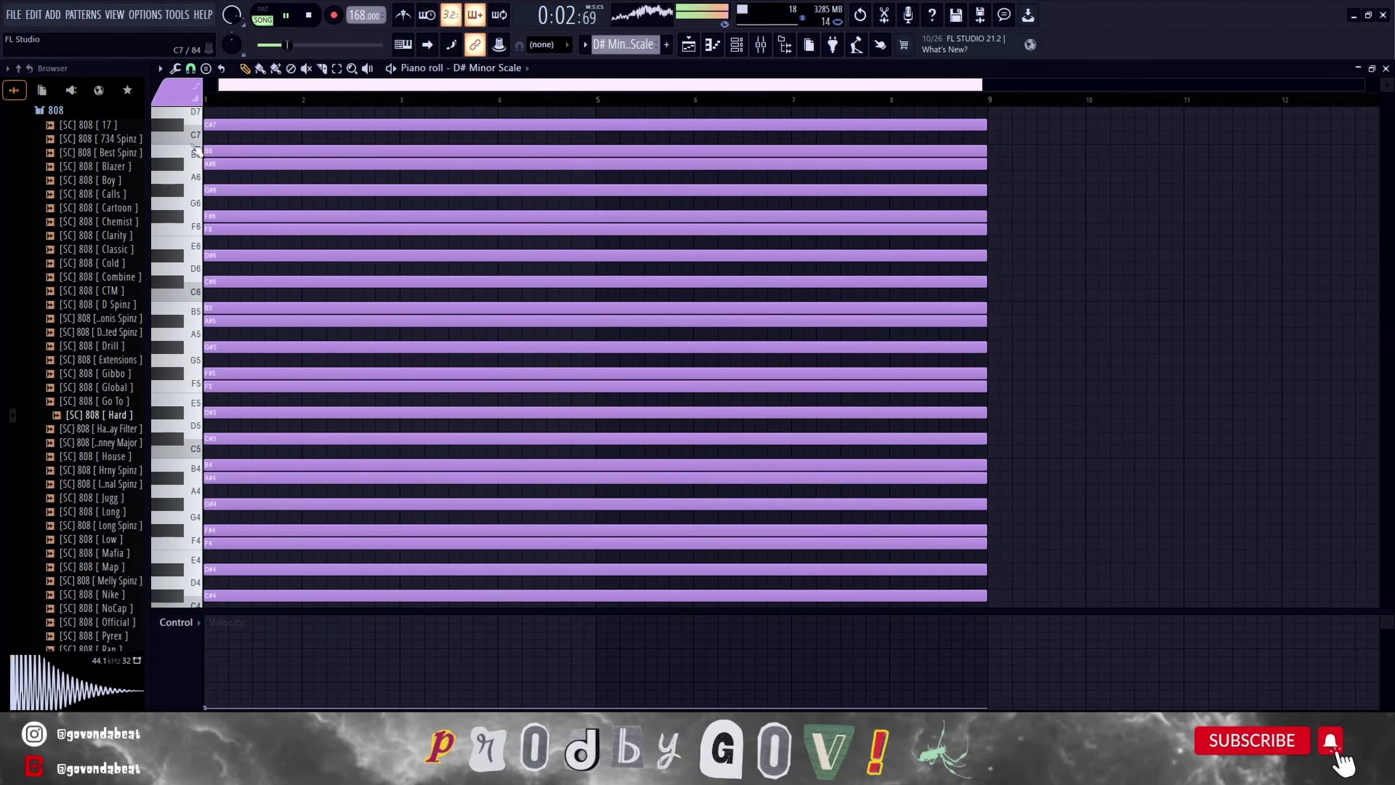
{"action": "scroll", "coordinate": [199, 421], "scroll_direction": "up", "scroll_amount": 2}
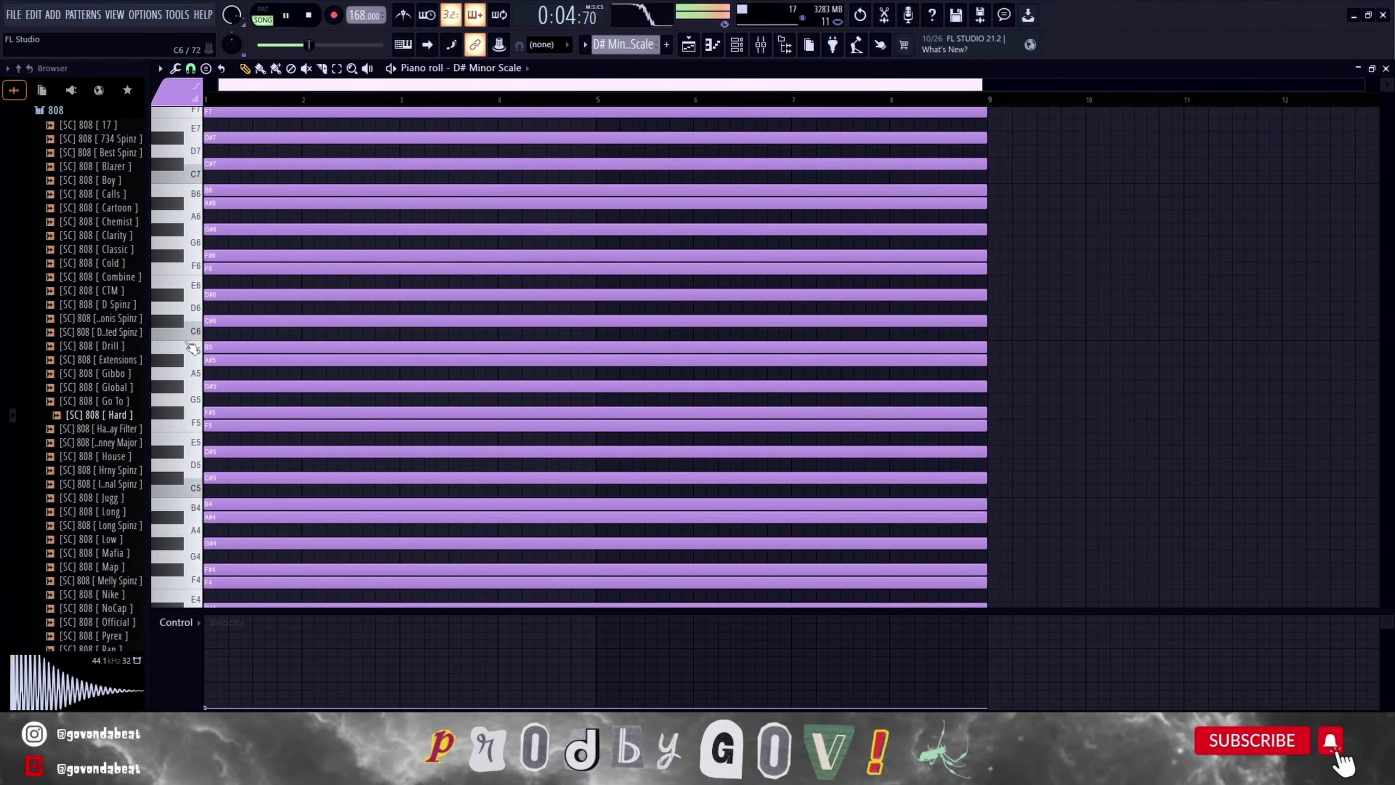
{"action": "left_click", "coordinate": [1386, 68]}
{"action": "double_click", "coordinate": [541, 325]}
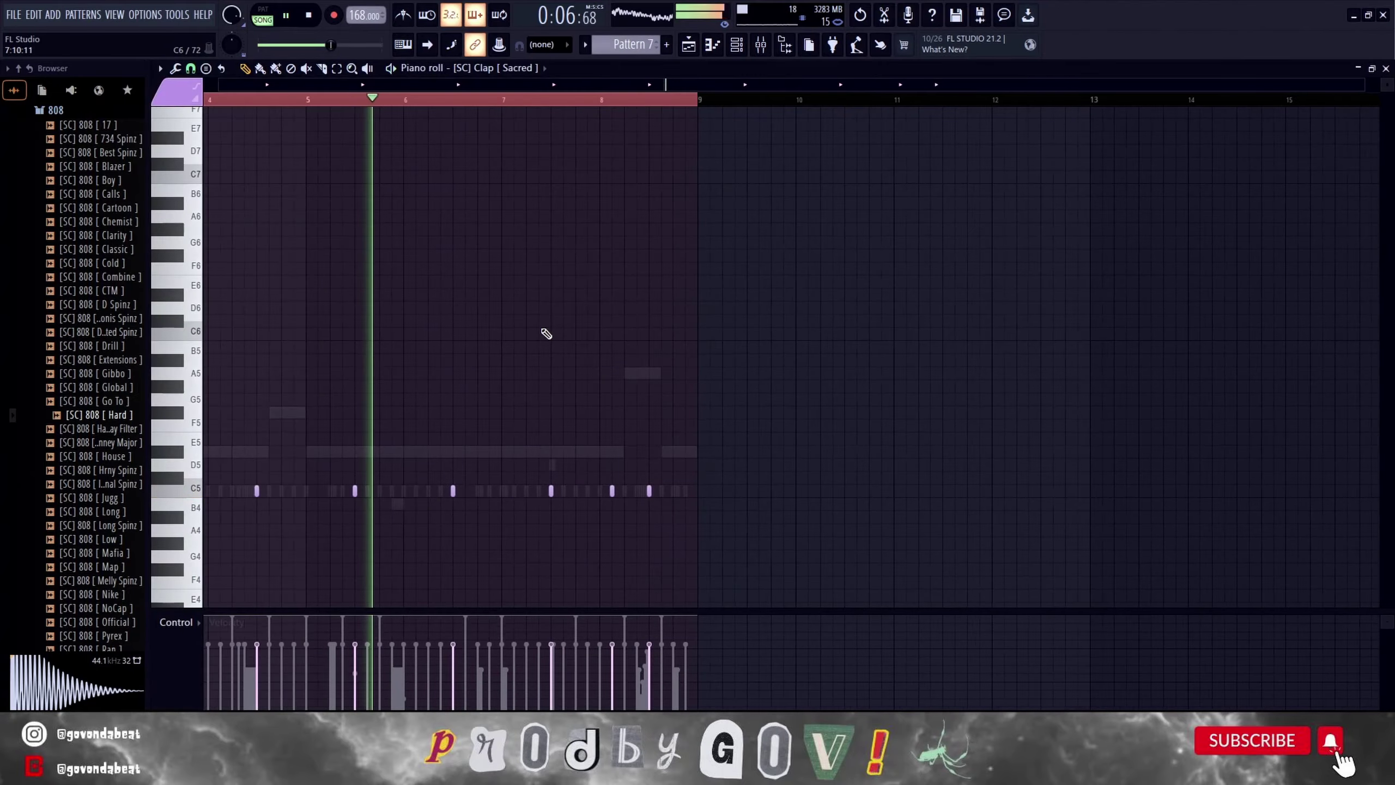
{"action": "left_click", "coordinate": [544, 68]}
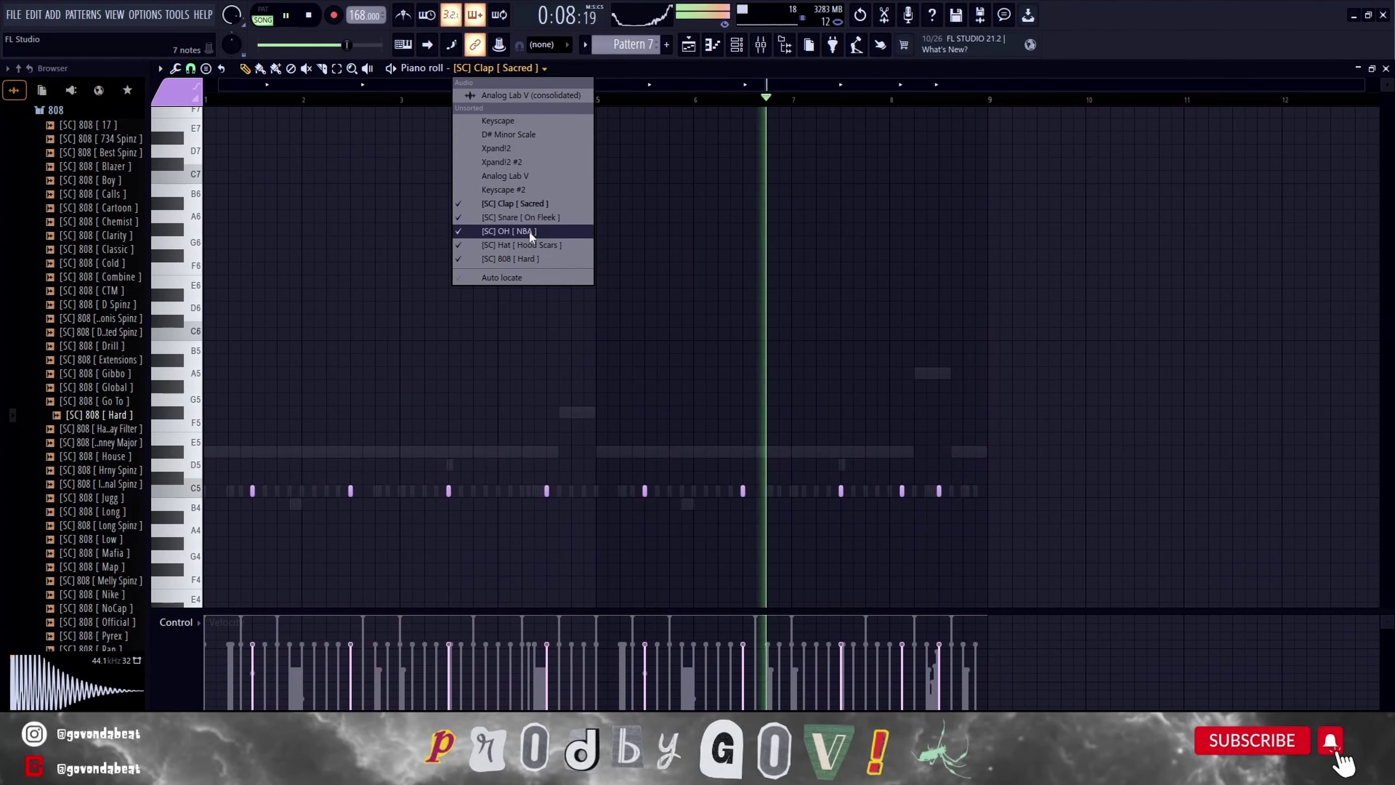
{"action": "left_click", "coordinate": [533, 261]}
Try splitting bar 4's F#5 808 note with a short repeat at step 15, play it back and undo the split.
{"action": "left_click", "coordinate": [583, 412]}
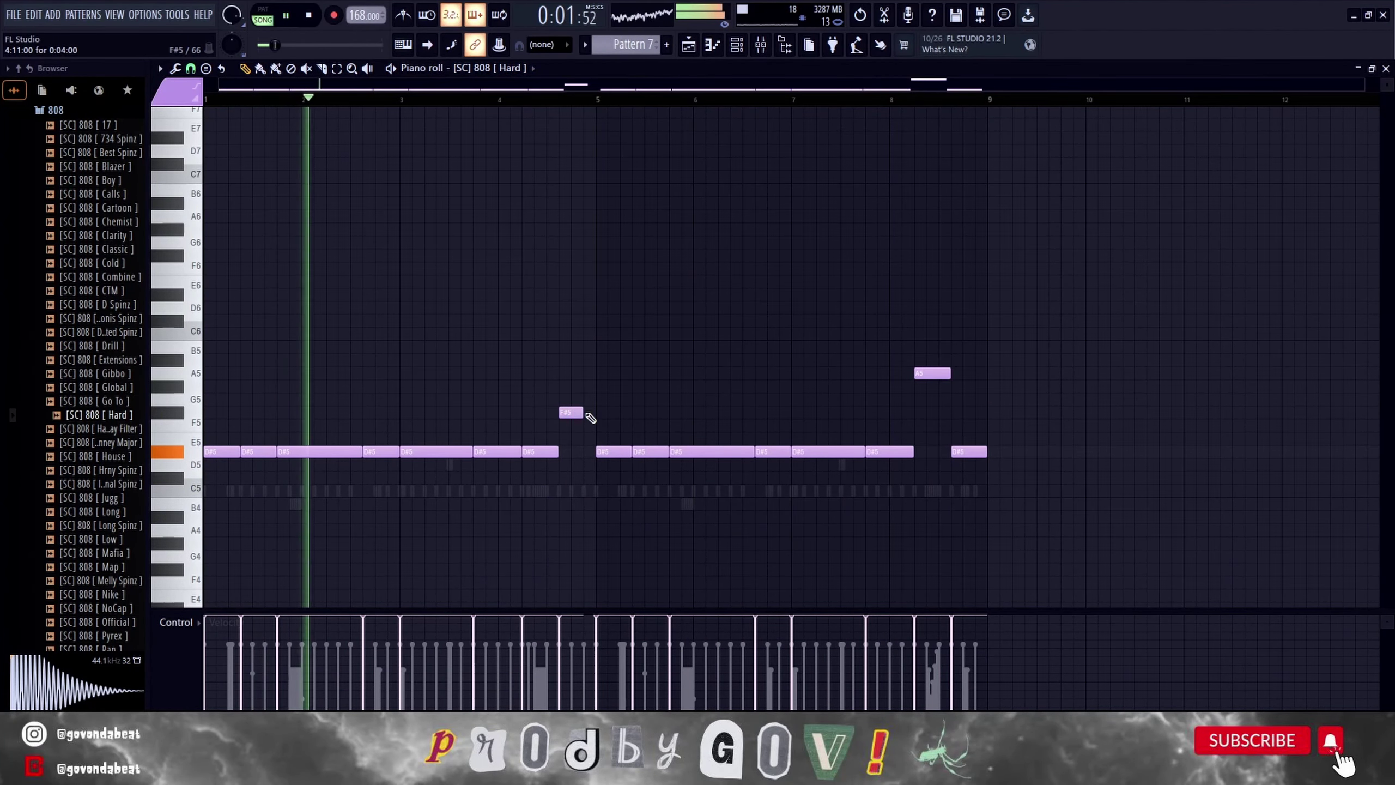
{"action": "left_click", "coordinate": [495, 104]}
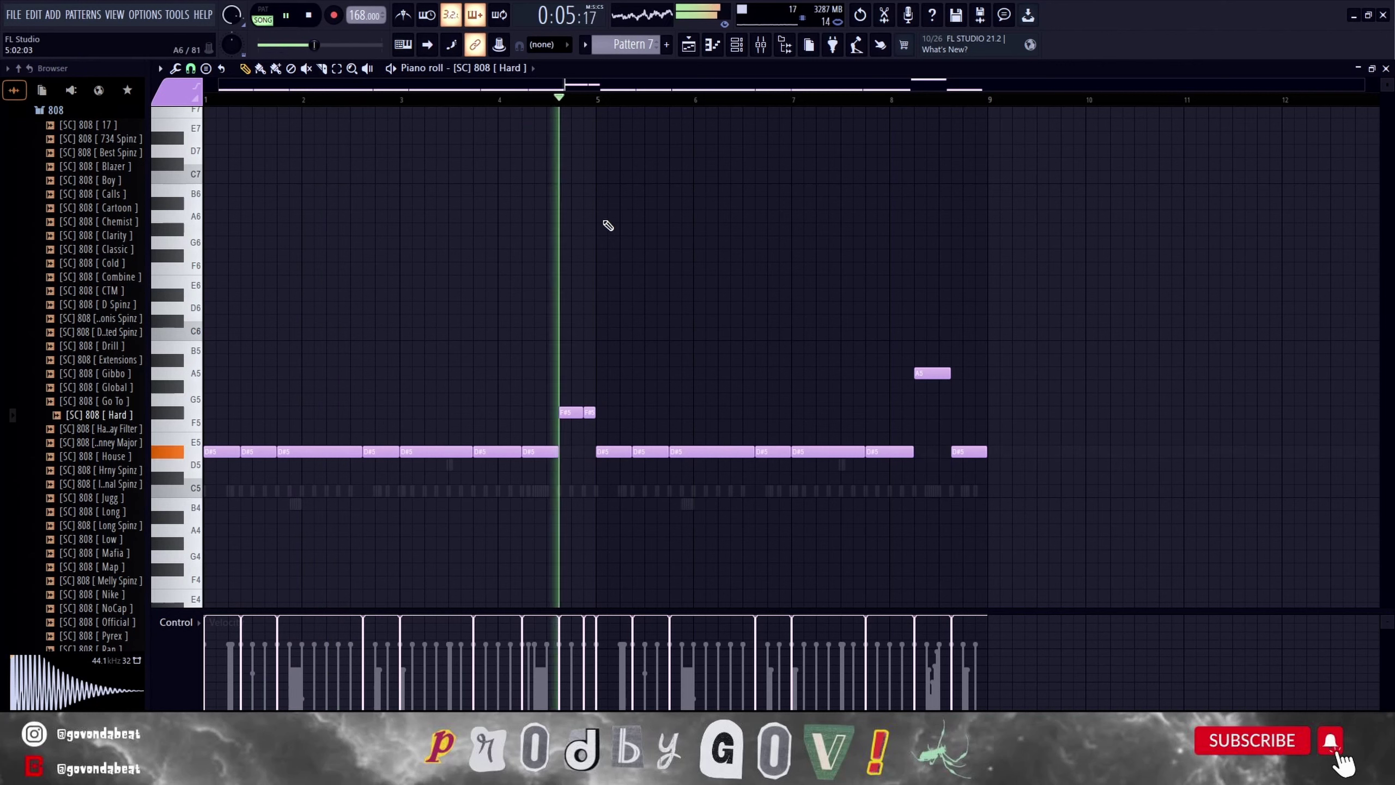
{"action": "key", "text": "ctrl+z"}
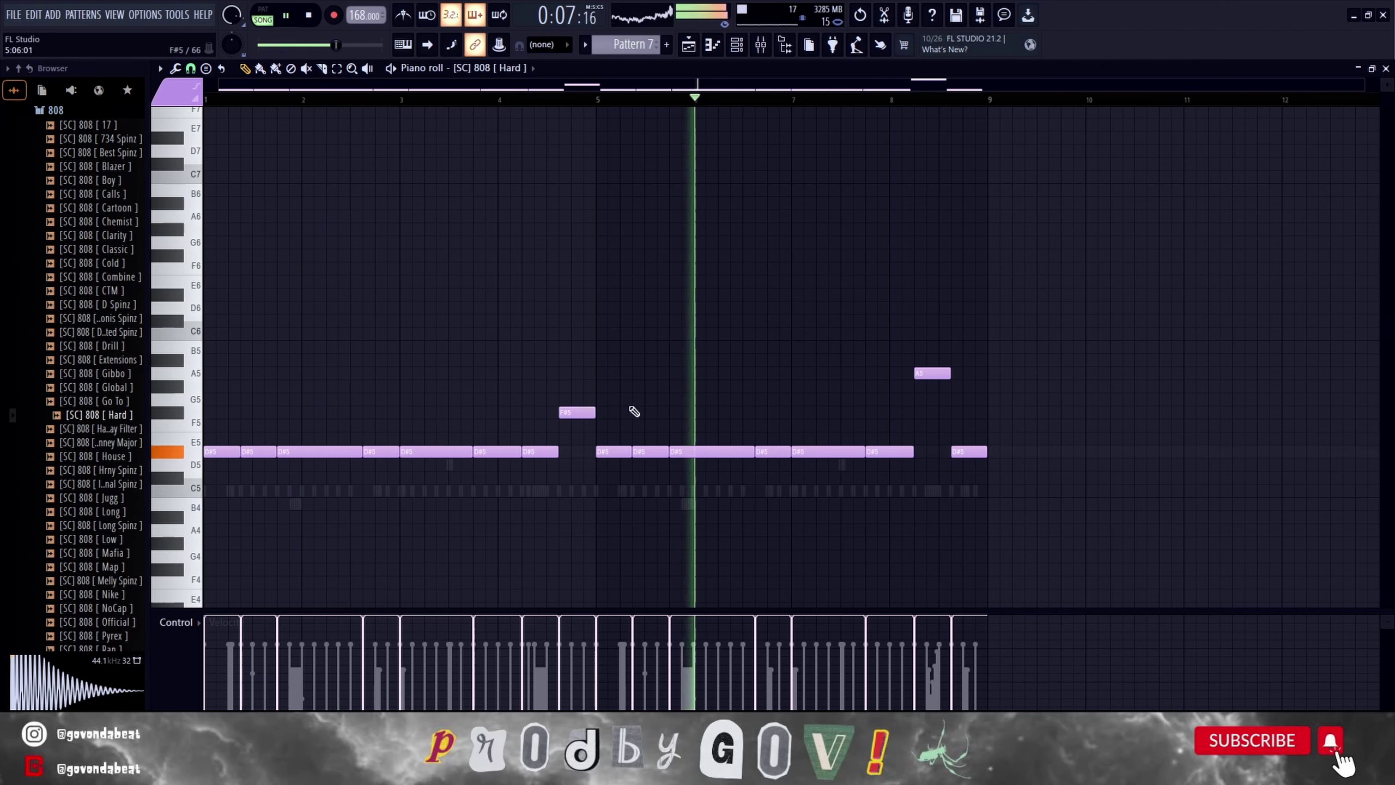
Shorten the 808 note at step 11 of bar 6 to four steps and add a two-step D#5 at step 15.
{"action": "left_click", "coordinate": [743, 451]}
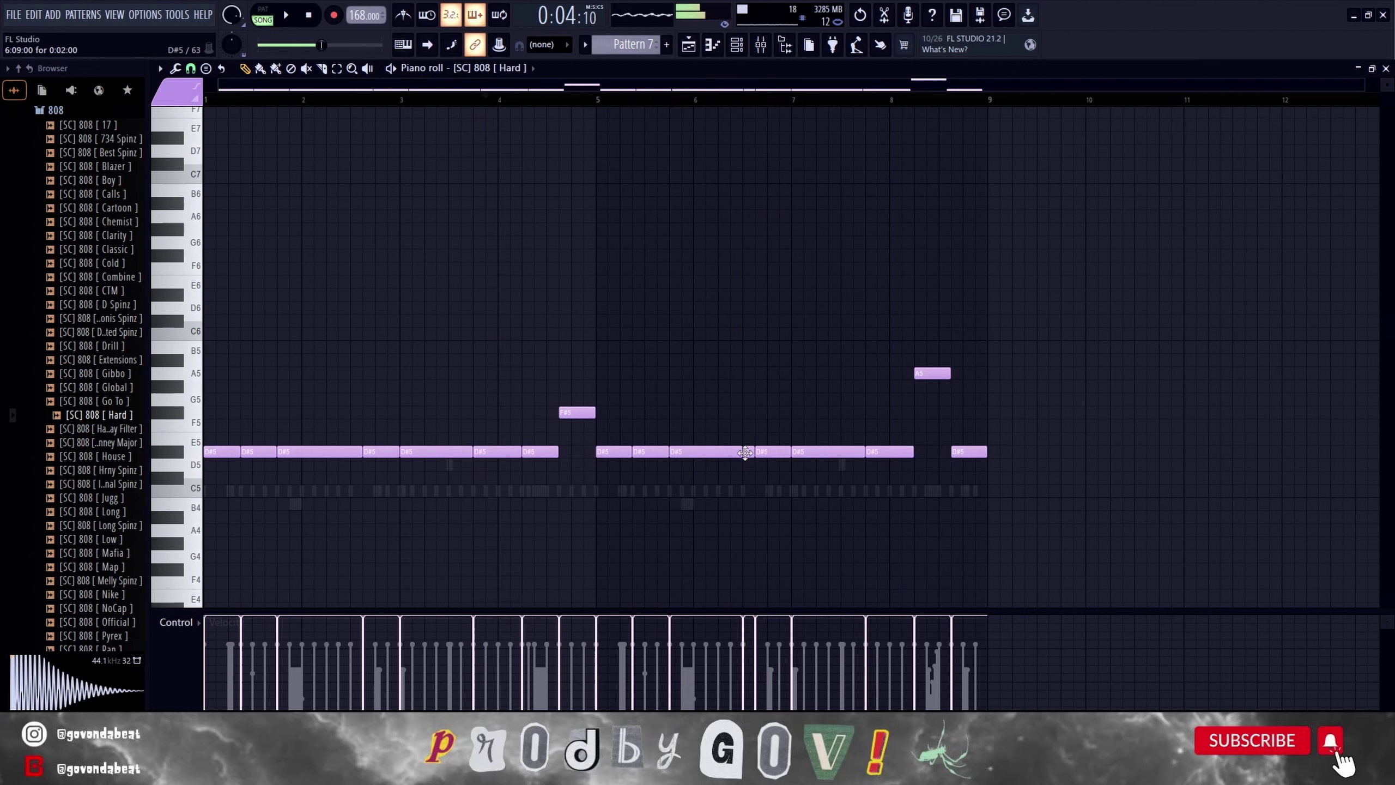
{"action": "right_click", "coordinate": [745, 452]}
{"action": "key", "text": "space"}
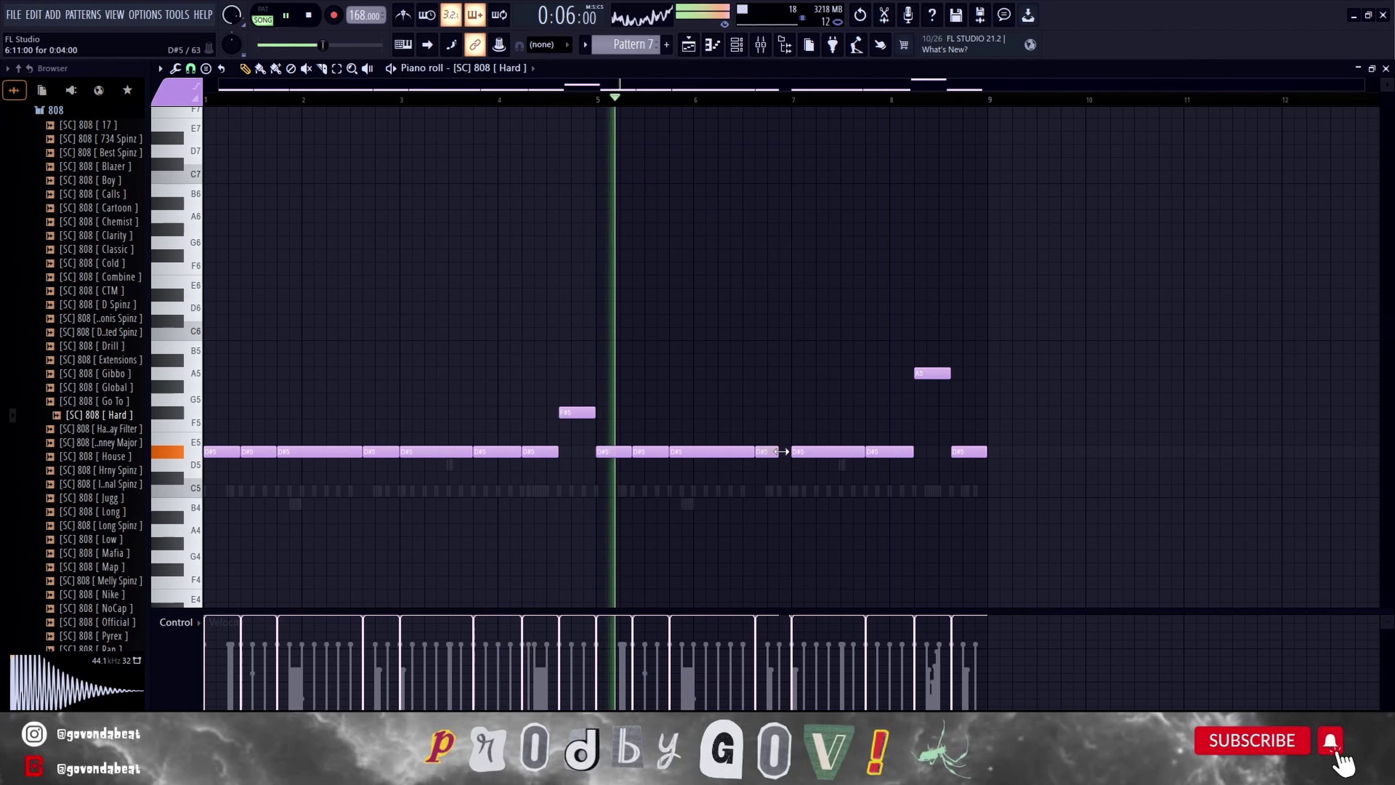
{"action": "left_click", "coordinate": [780, 452]}
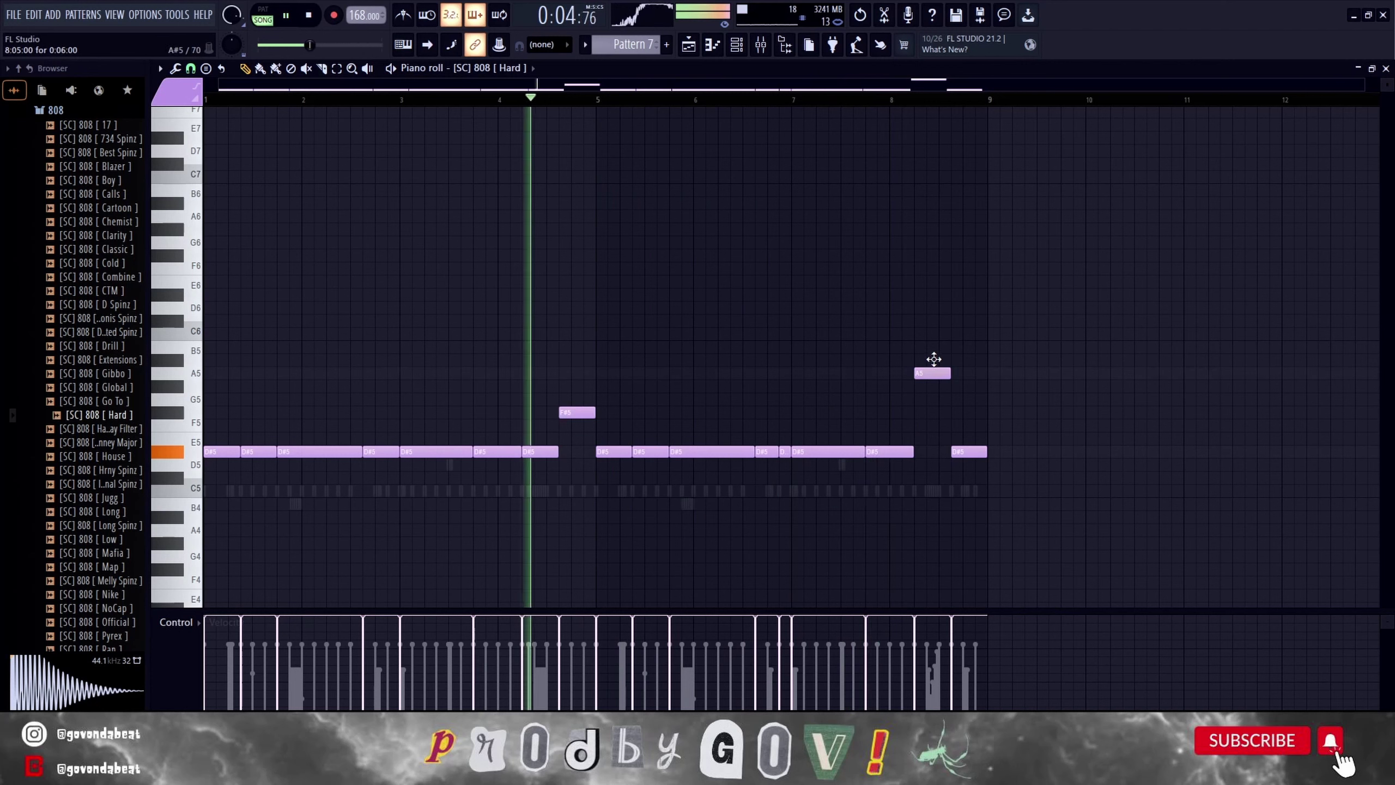
Raise bar 8's 808 note at step 5 to B5 and its note at step 11 to A#5.
{"action": "left_click_drag", "start_coordinate": [933, 359], "coordinate": [933, 333]}
{"action": "left_click", "coordinate": [969, 411]}
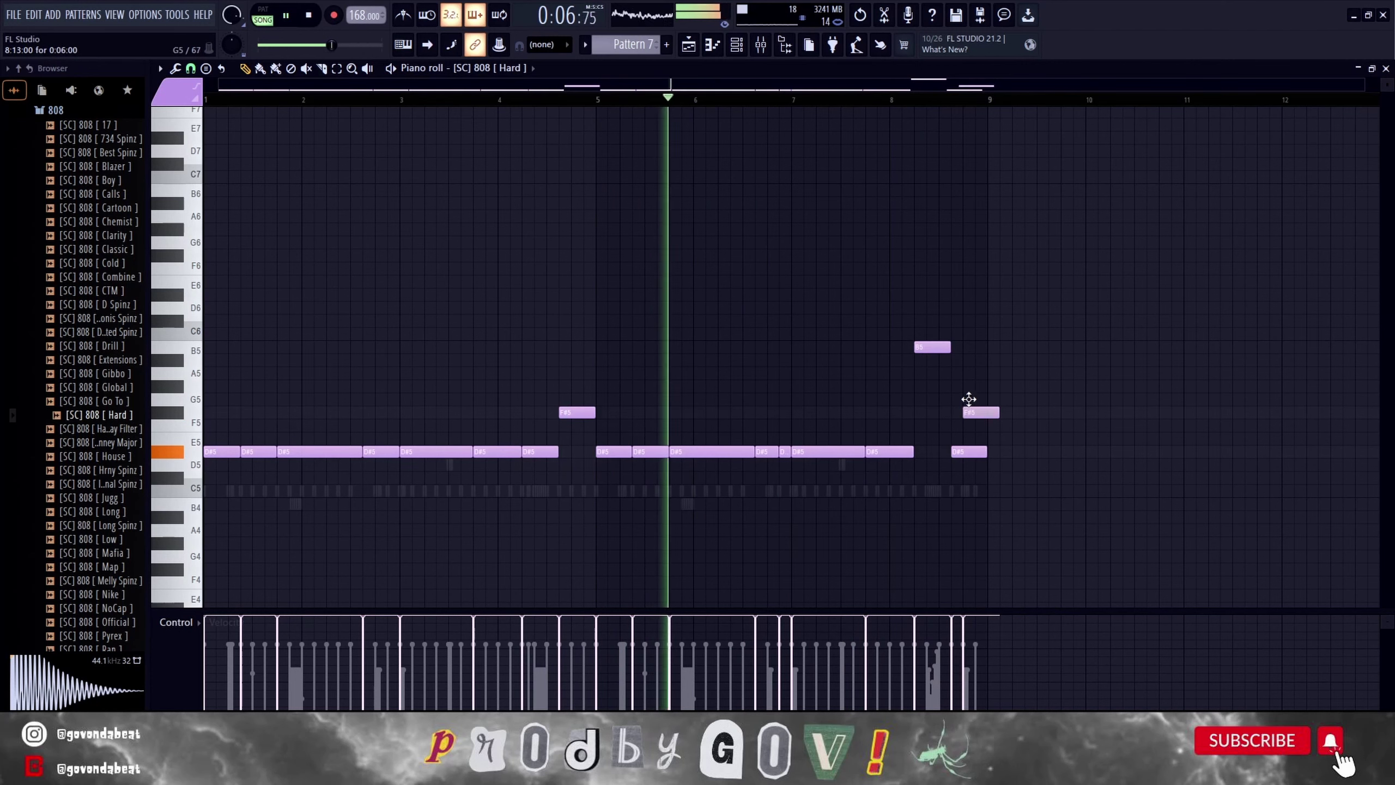
{"action": "left_click_drag", "start_coordinate": [969, 399], "coordinate": [973, 372]}
{"action": "right_click", "coordinate": [973, 373]}
{"action": "left_click_drag", "start_coordinate": [958, 453], "coordinate": [960, 357]}
Split bar 8's B5 808 into notes at steps 5, 9 and 11, and place the A#5 at step 13, ending with the bar.
{"action": "scroll", "coordinate": [974, 386], "scroll_direction": "up", "scroll_amount": 1}
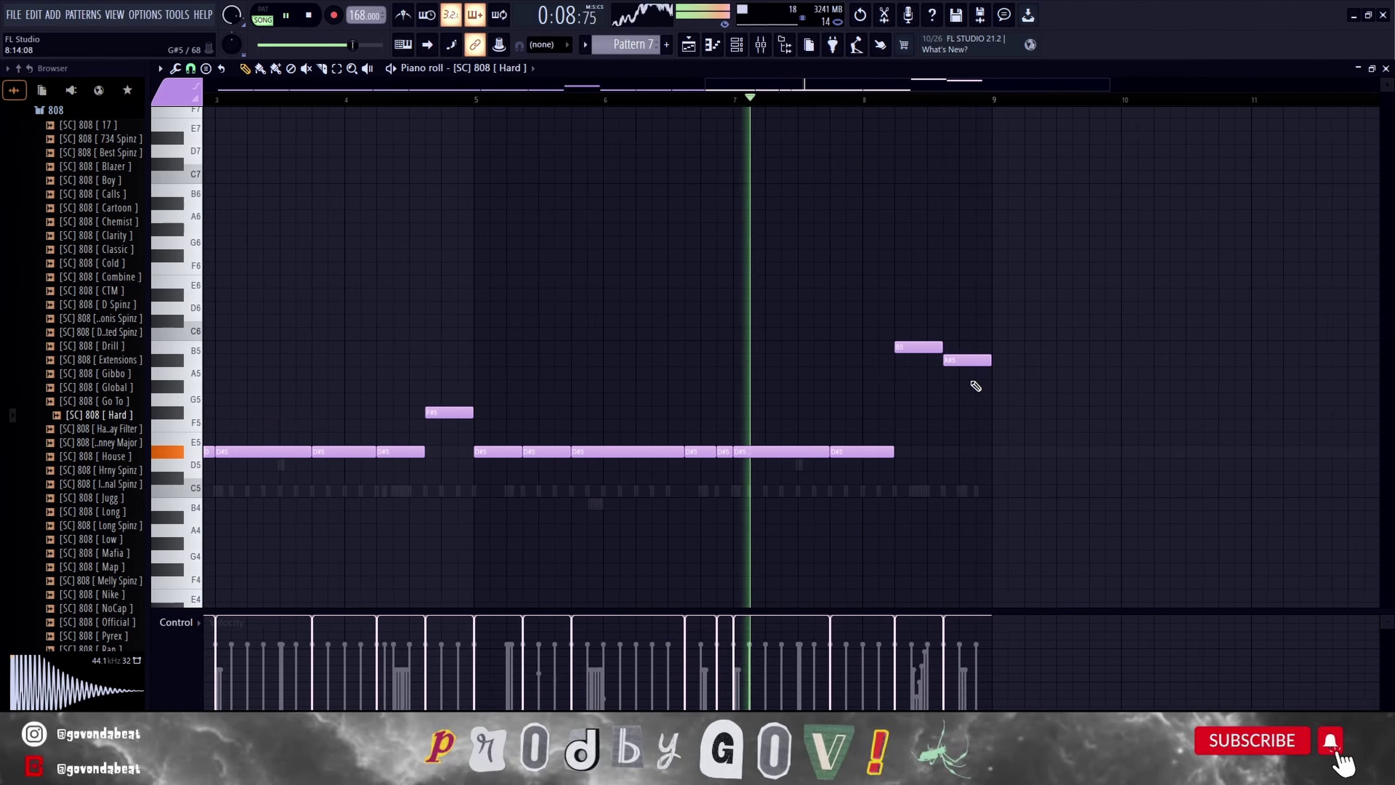
{"action": "scroll", "coordinate": [976, 386], "scroll_direction": "up", "scroll_amount": 2}
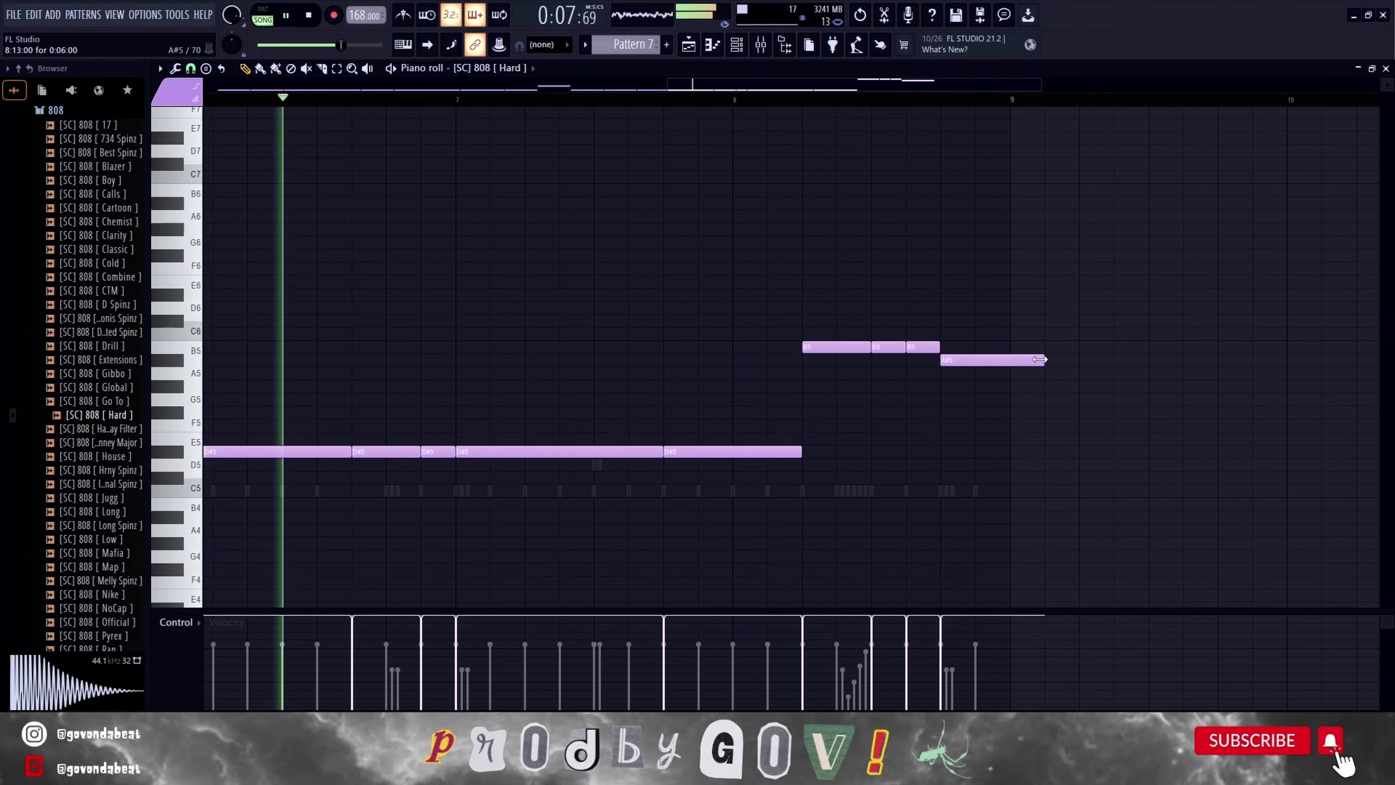
{"action": "left_click_drag", "start_coordinate": [1043, 360], "coordinate": [1009, 358]}
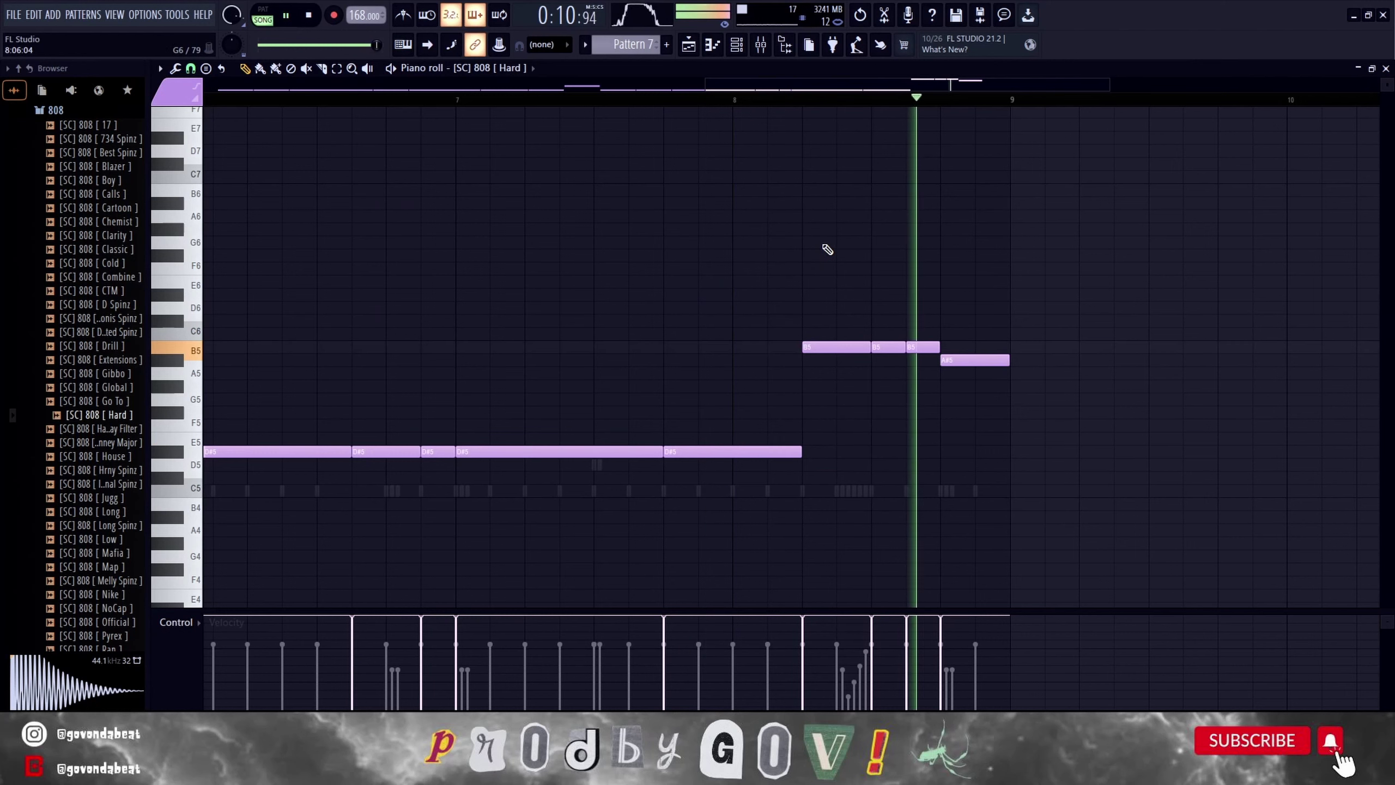
Shorten bar 8's A#5 808 to two steps, chop it into two notes and add a two-step A#5 at step 15.
{"action": "left_click_drag", "start_coordinate": [989, 383], "coordinate": [967, 381]}
{"action": "key", "text": "ctrl+u"}
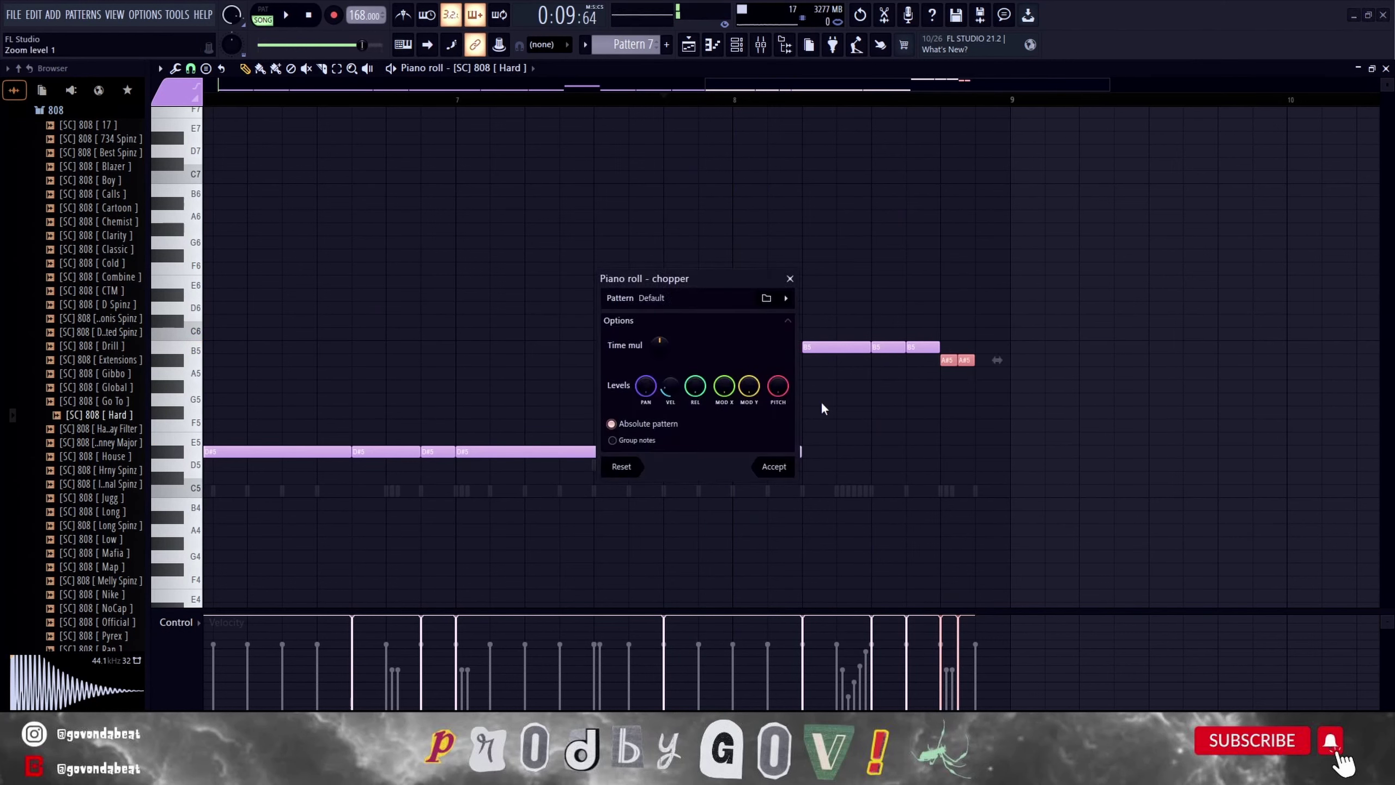
{"action": "left_click", "coordinate": [778, 477]}
{"action": "left_click", "coordinate": [984, 361]}
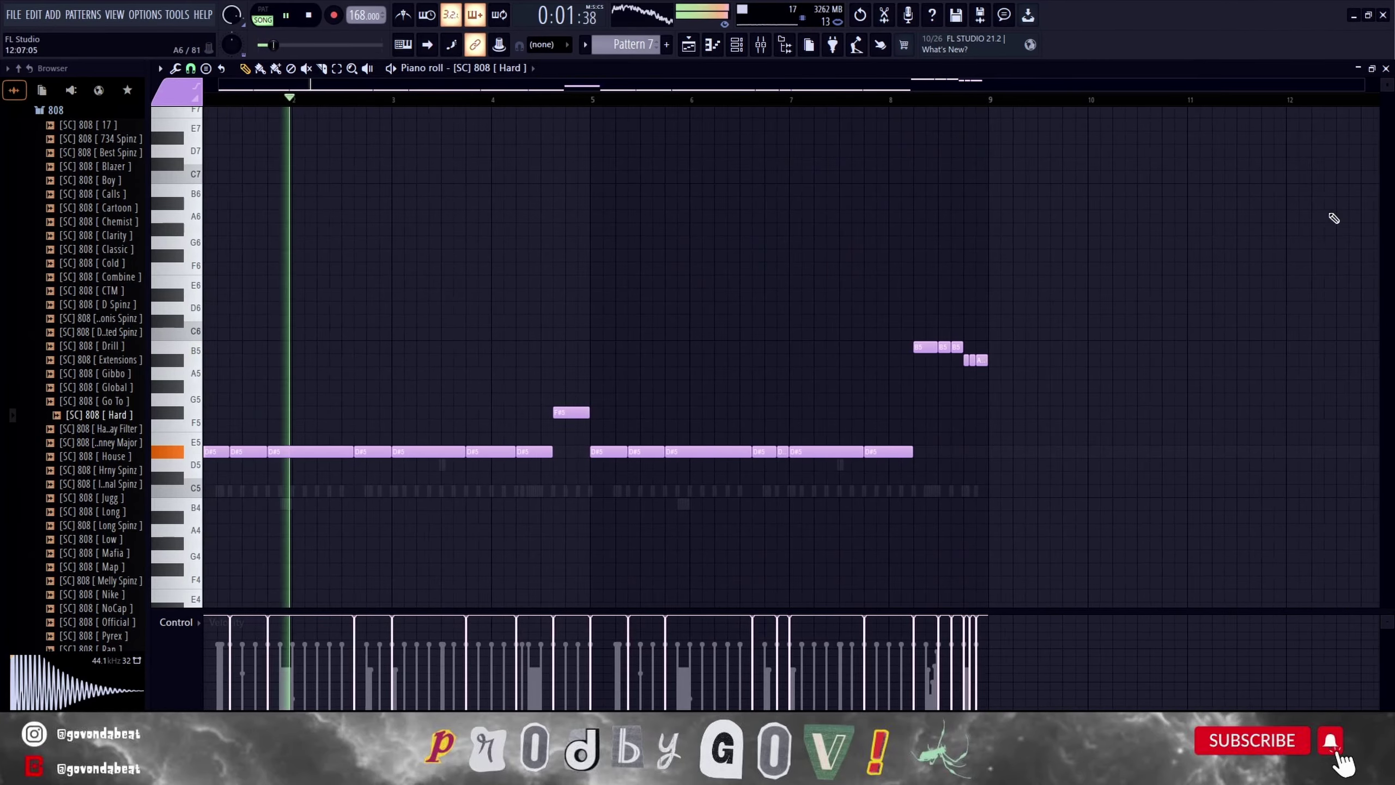
{"action": "key", "text": "F5"}
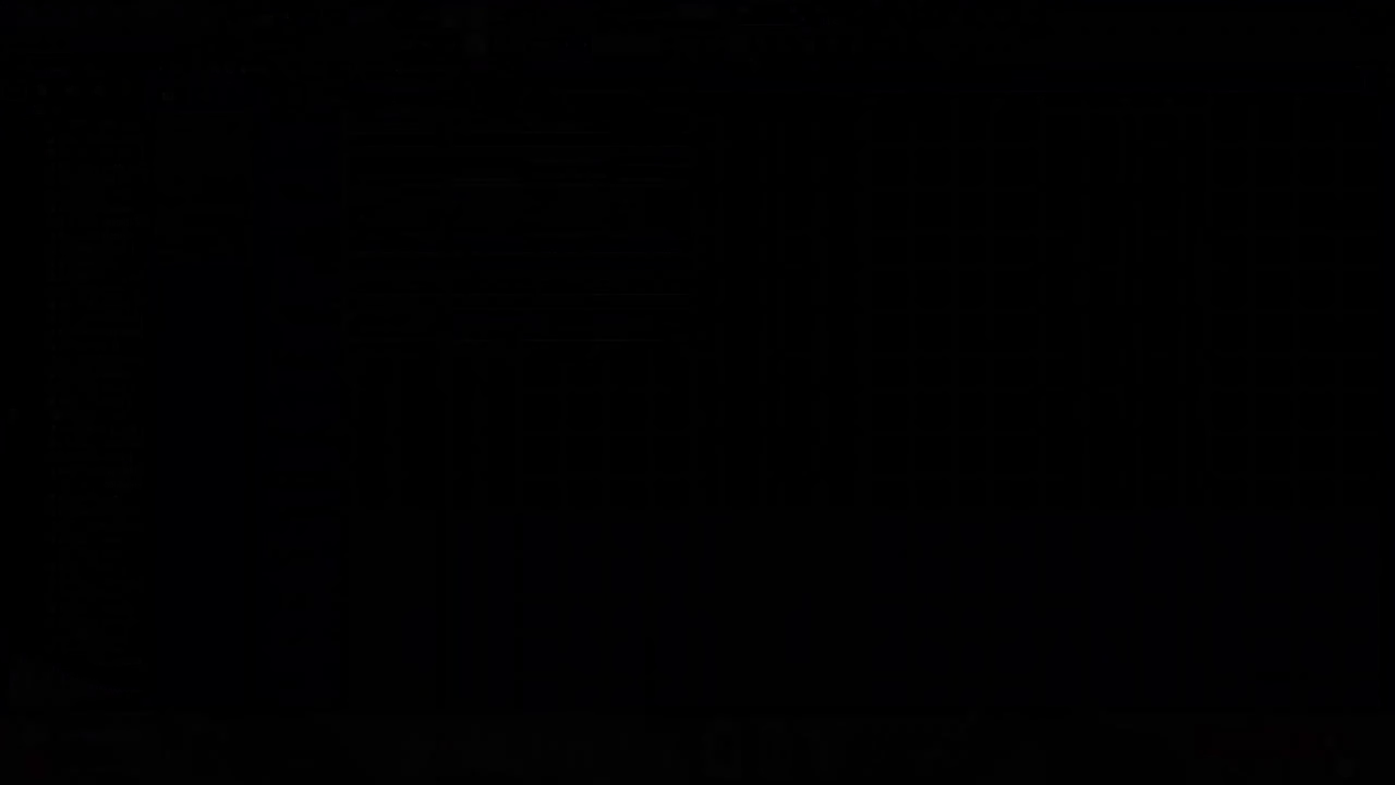